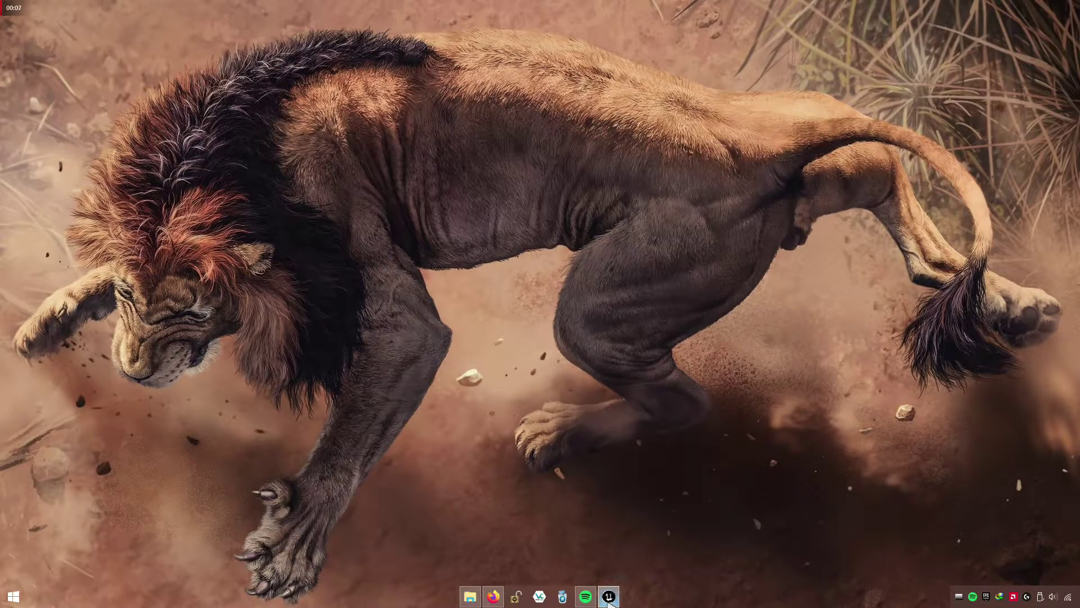
- In Project Settings > Physics, name SurfaceType1 Wood and SurfaceType2 Grass, then close the settings
click(609, 600)
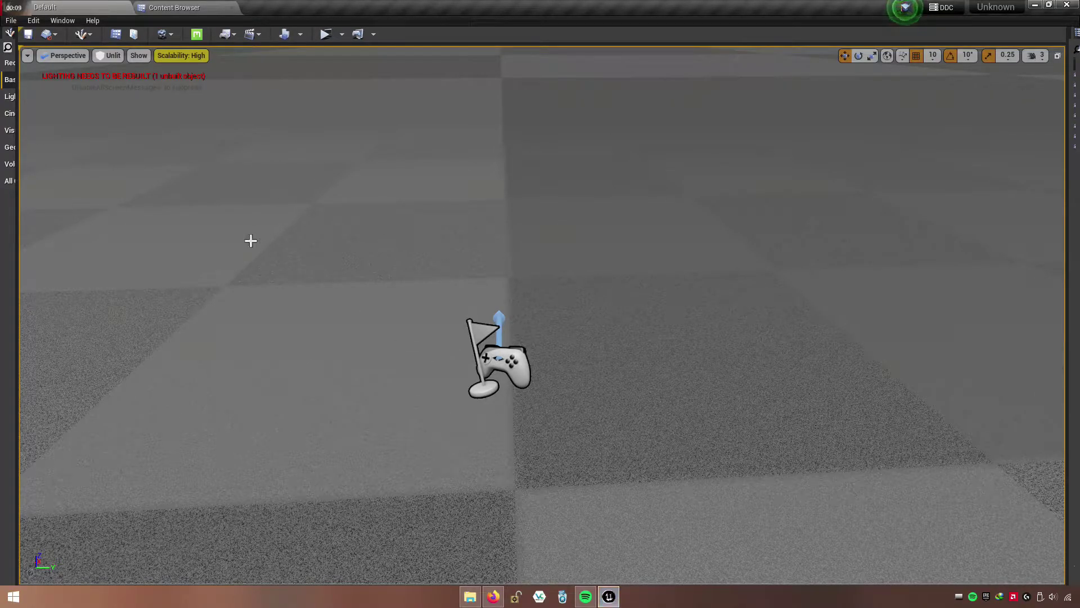
click(33, 20)
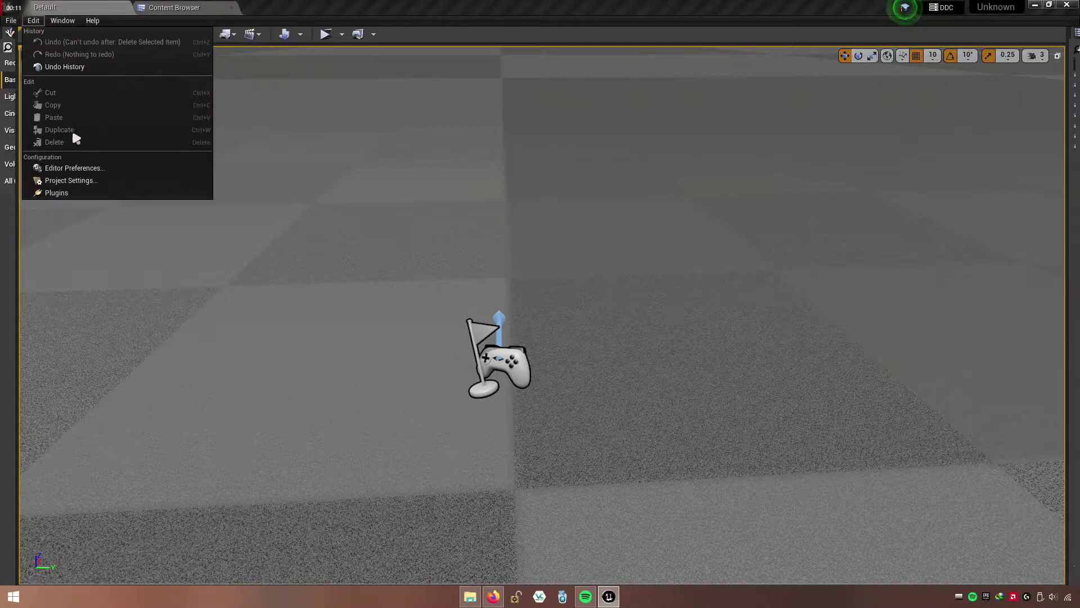
click(78, 180)
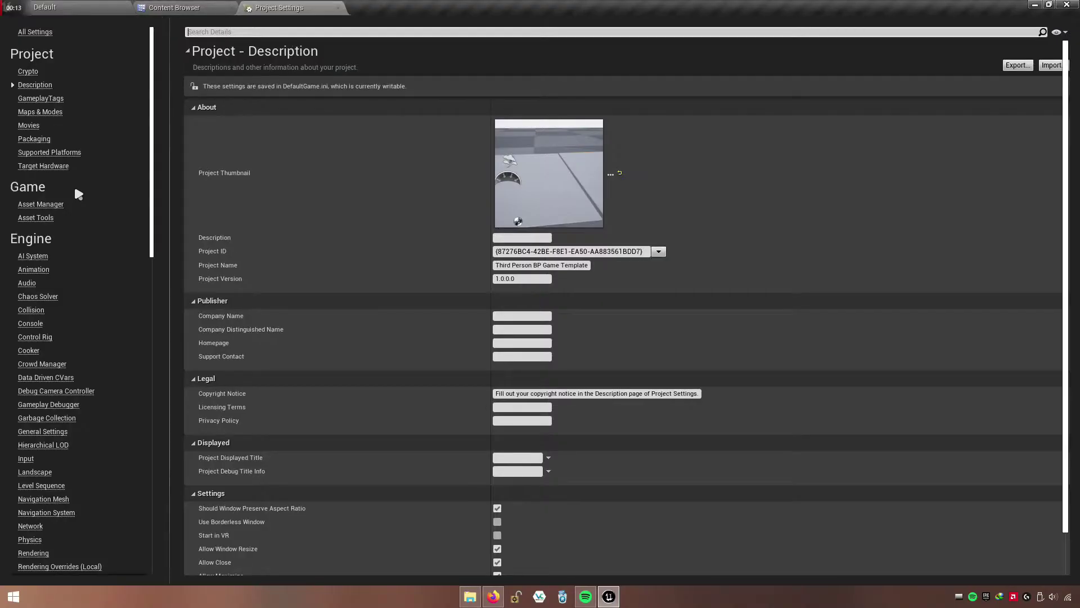
click(28, 540)
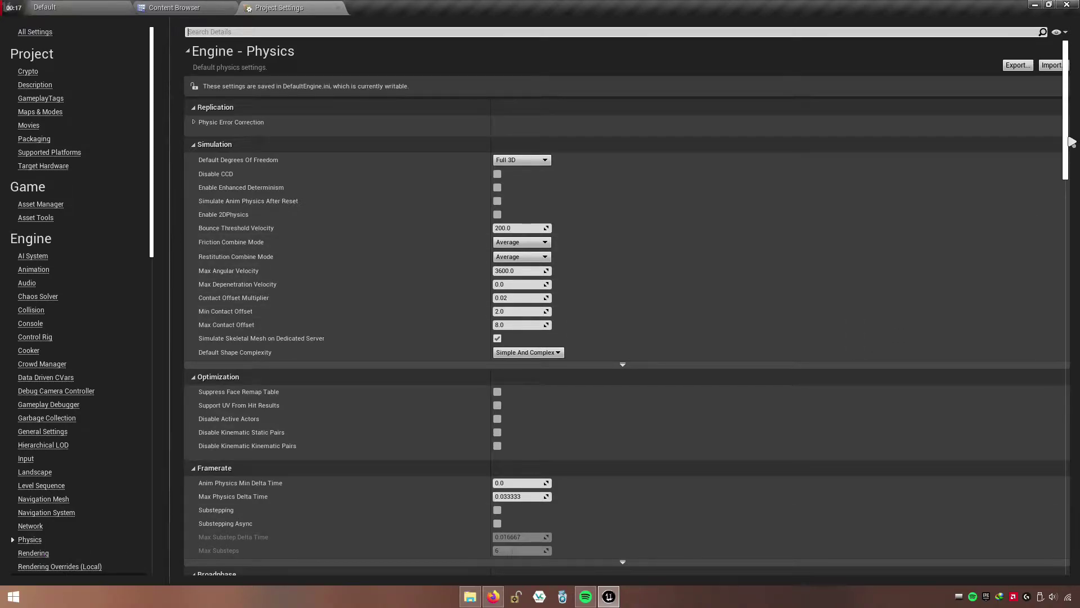
drag(1071, 142, 1068, 393)
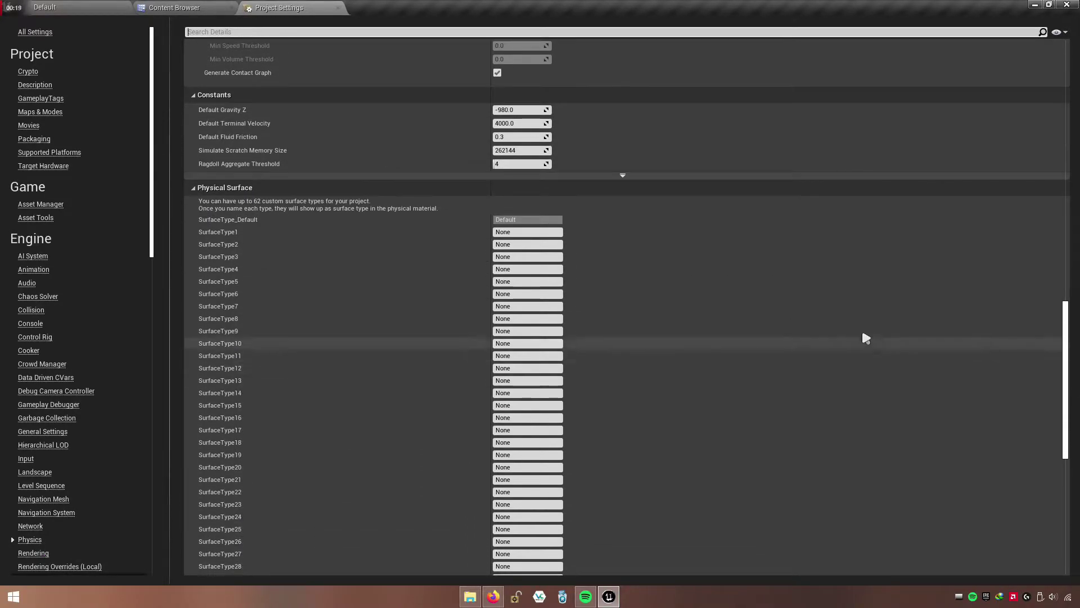
click(524, 232)
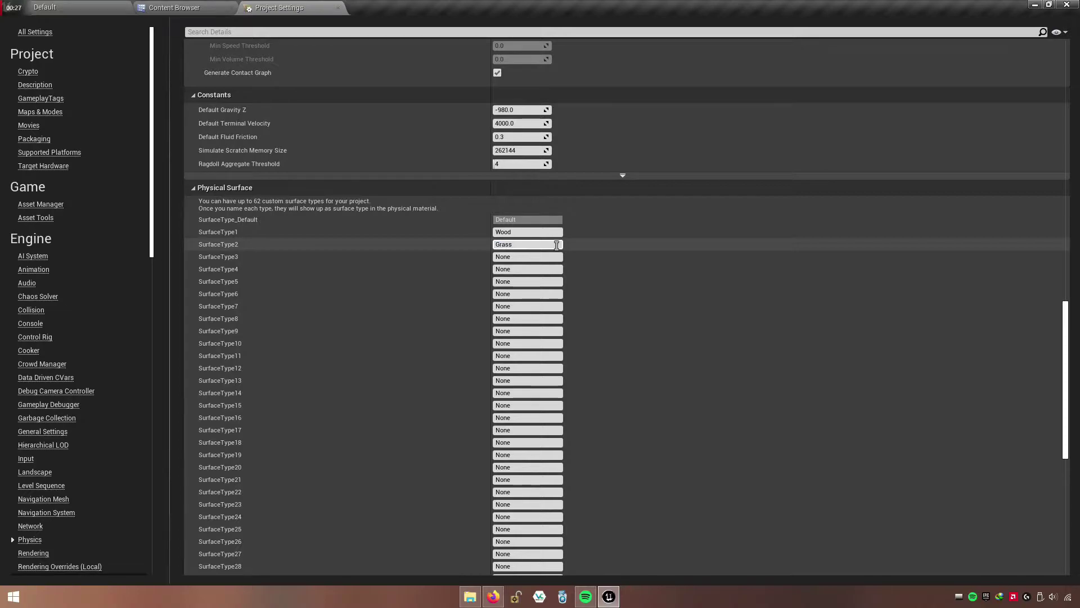
key(Return)
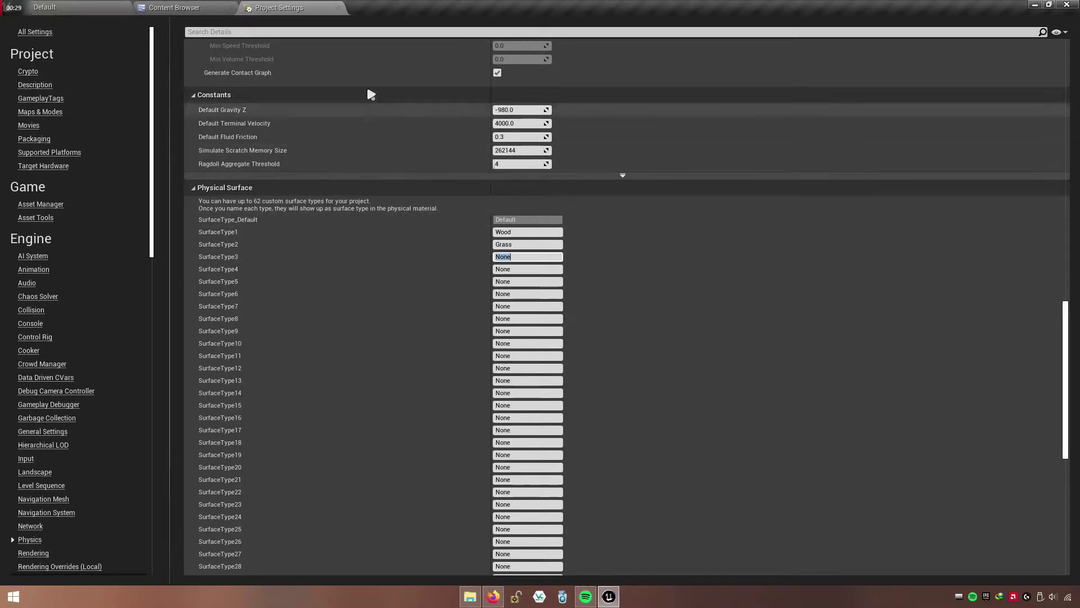
click(338, 8)
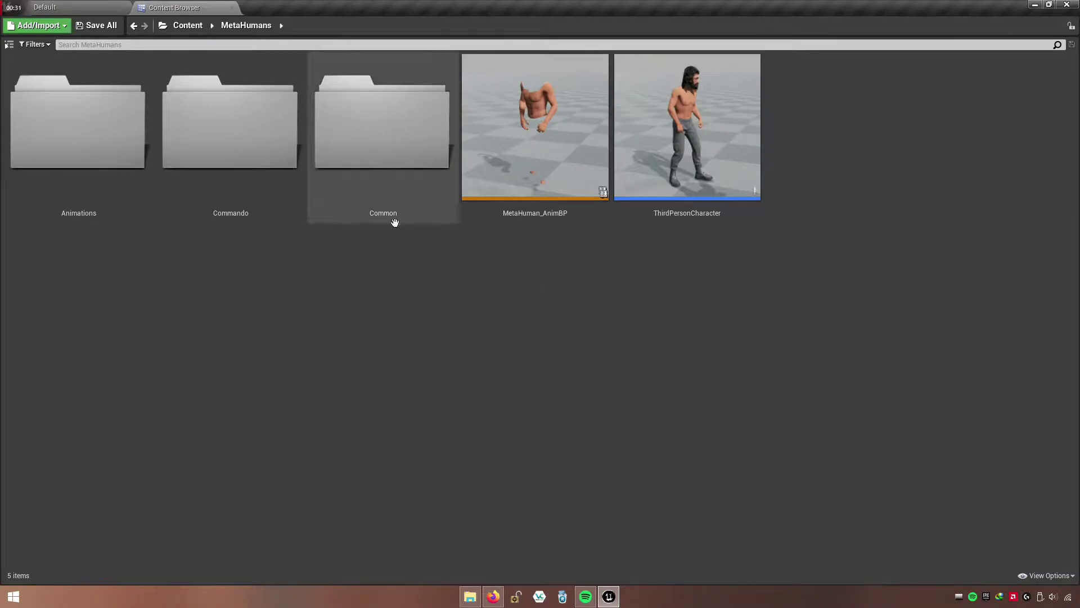
- Create a folder named Footsteps inside MetaHumans and open it
right_click(419, 274)
click(443, 246)
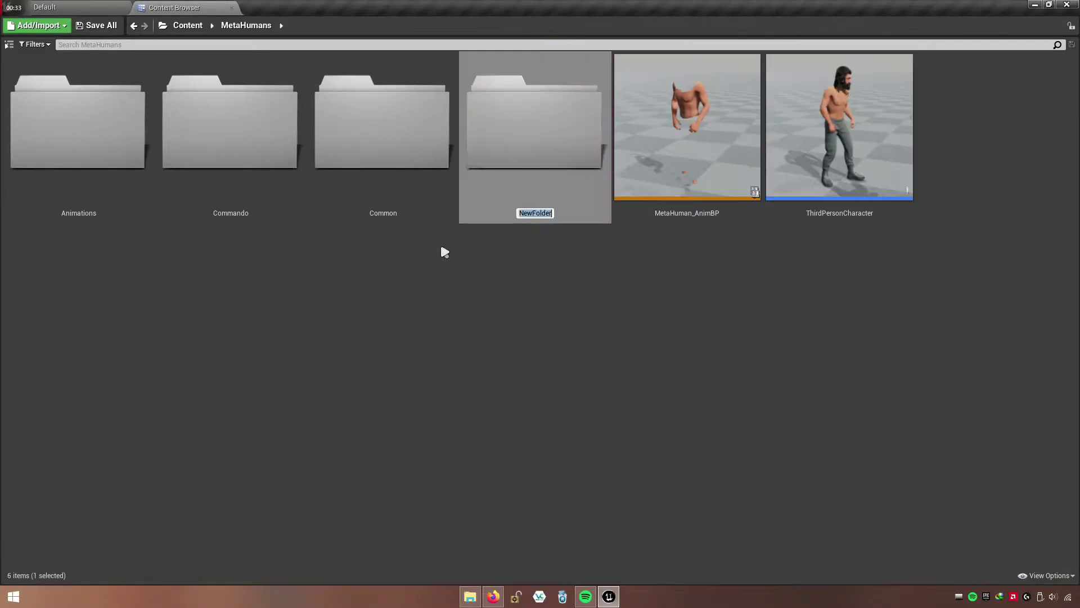
text(Footsteps)
key(Return)
double_click(563, 168)
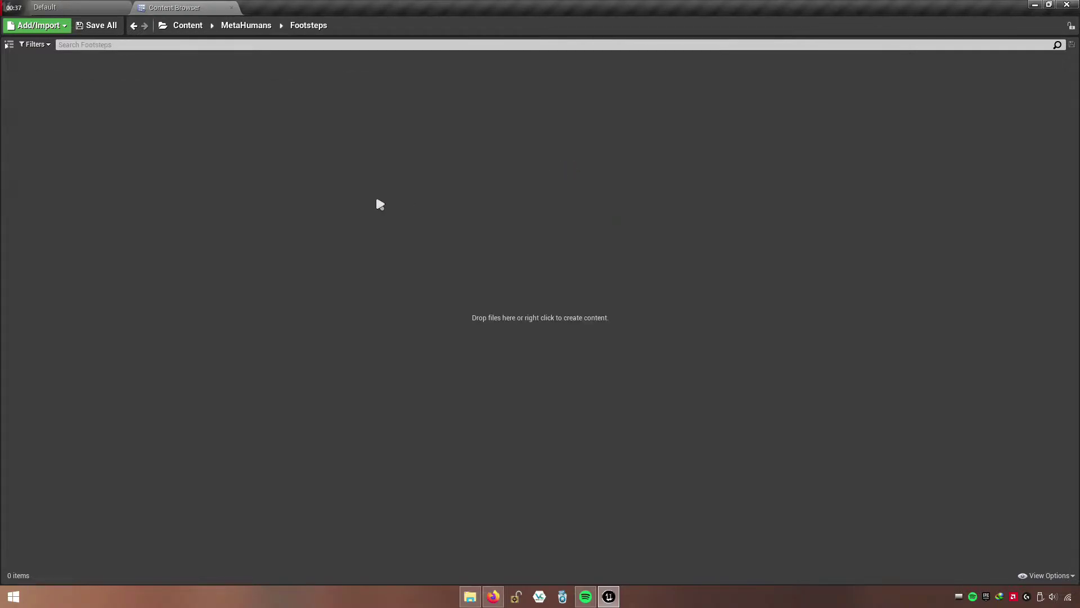
- Create a PhysicalMaterial asset named Wood
right_click(322, 209)
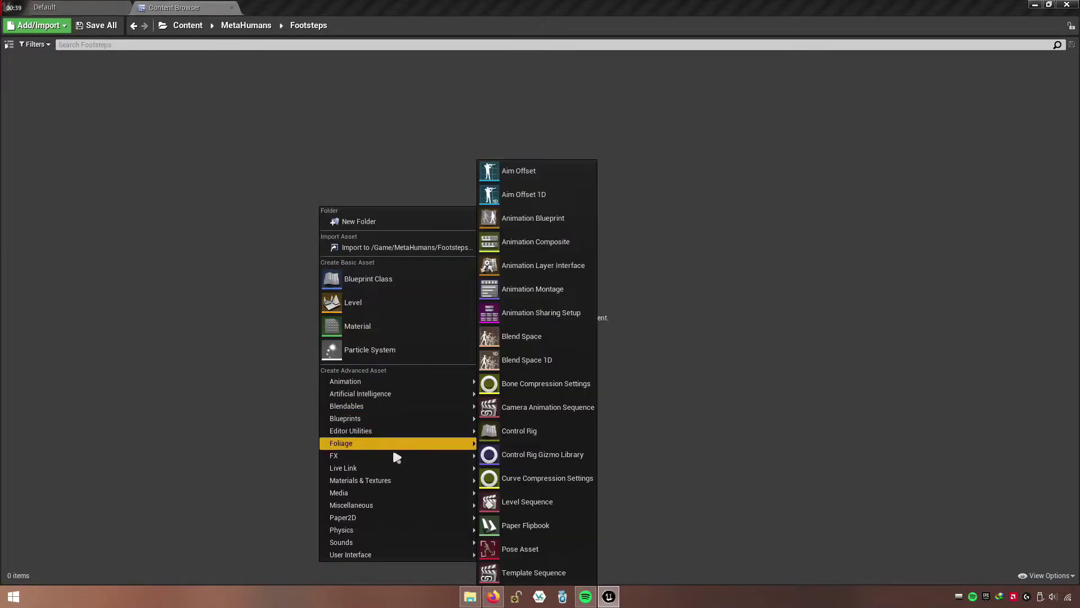
mouse_move(355, 532)
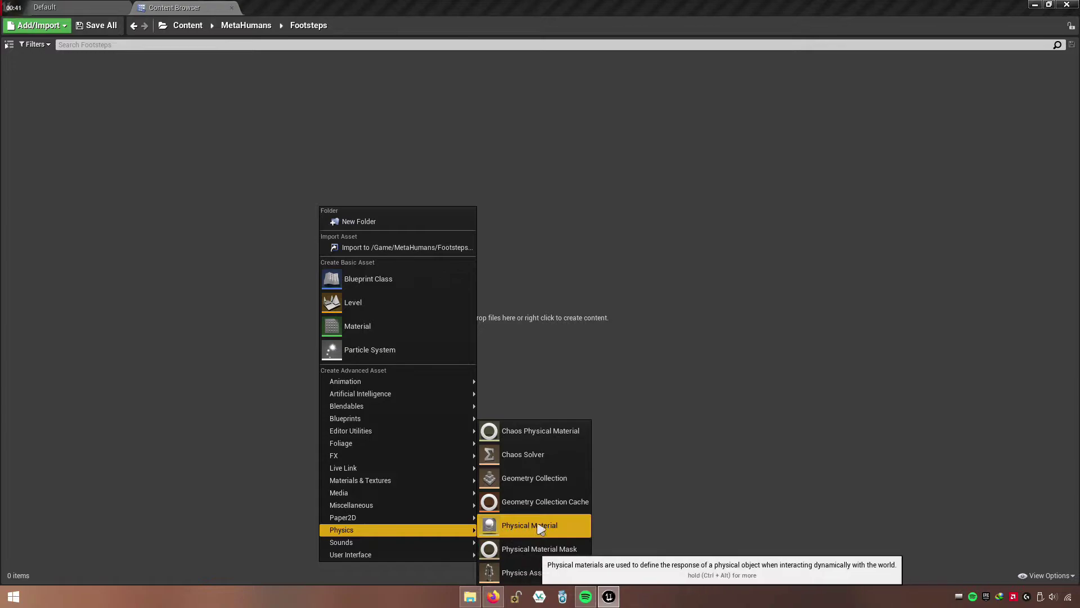
click(572, 524)
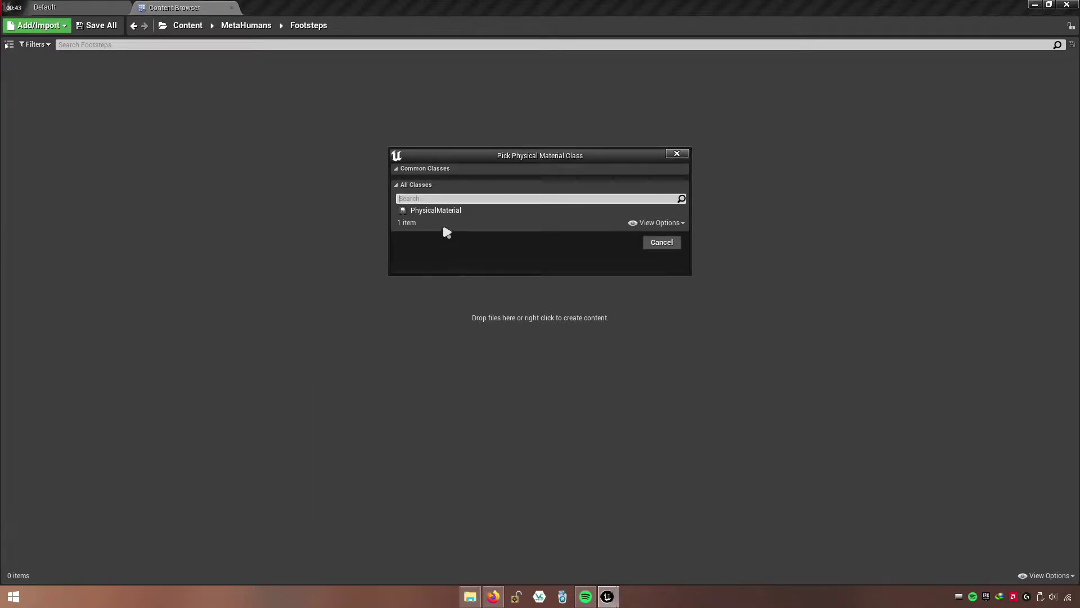
click(449, 212)
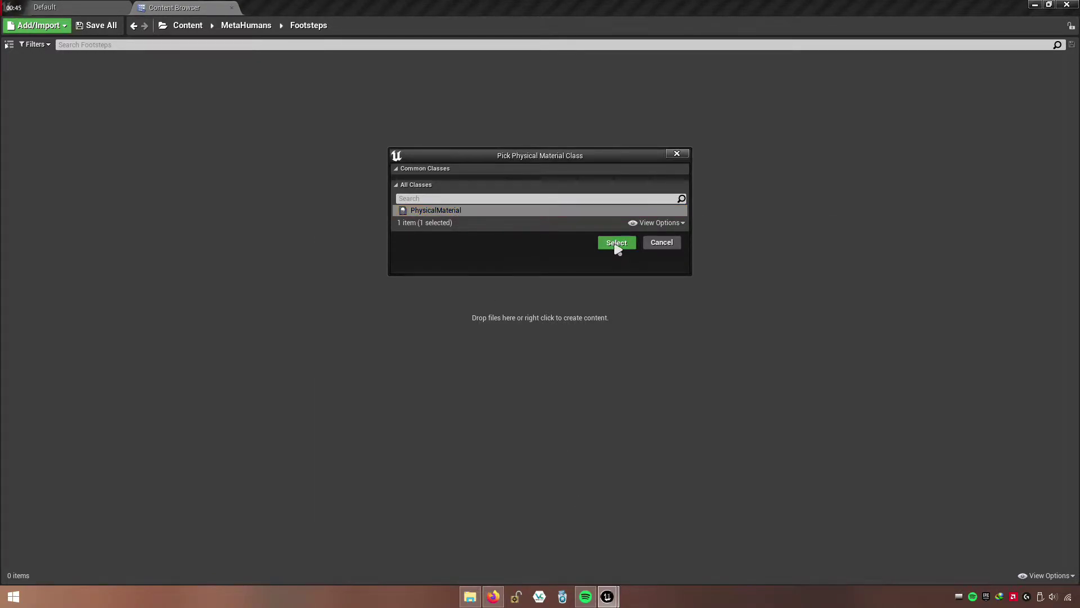
click(617, 244)
text(Wood)
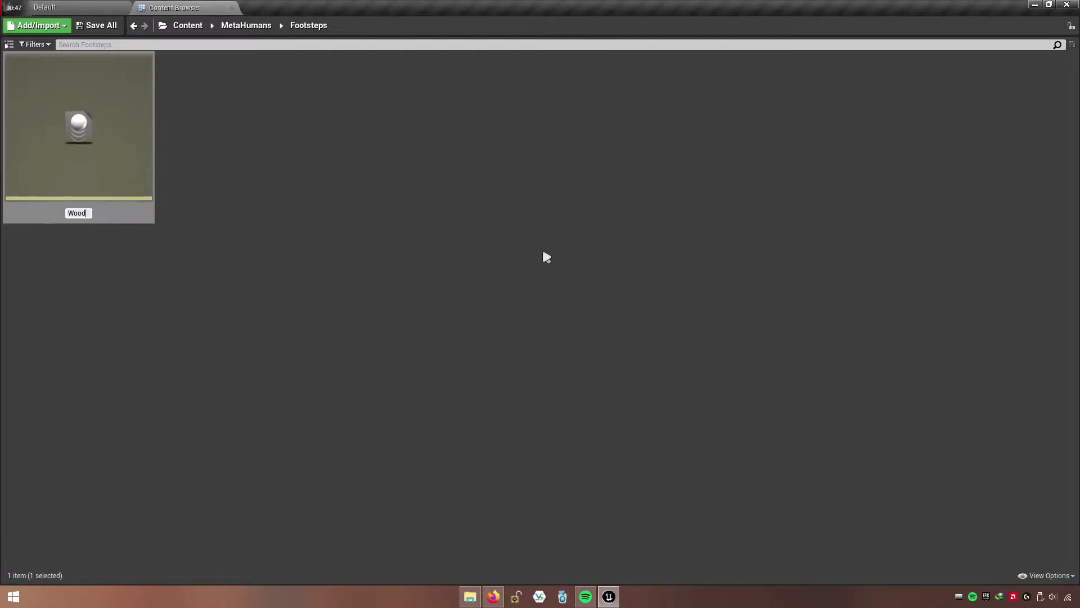
key(Return)
- Duplicate the Wood physical material as Grass, then reselect Wood
right_click(325, 173)
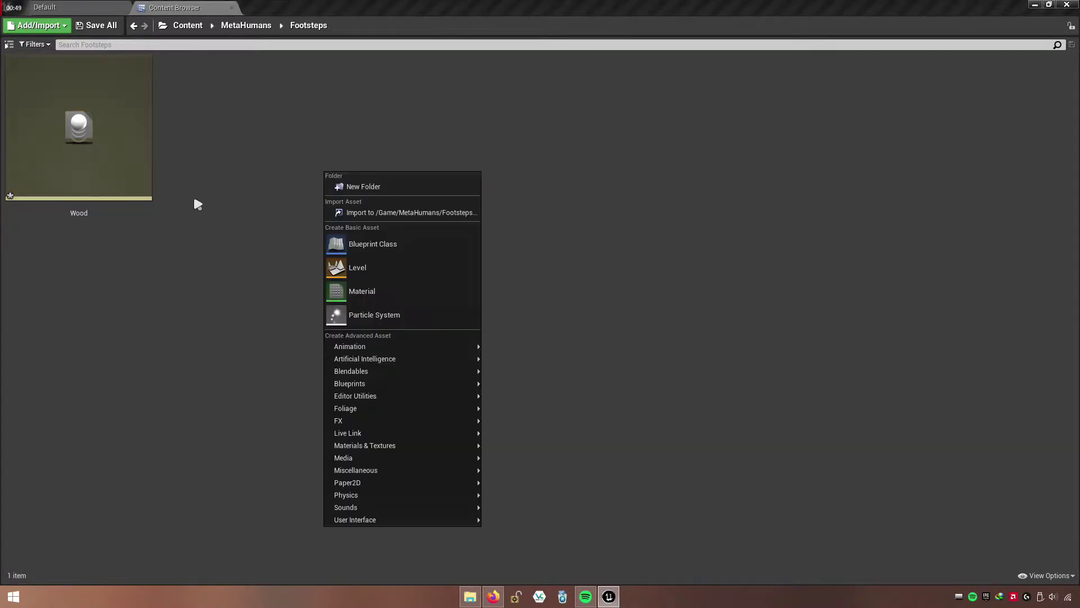
click(105, 149)
right_click(106, 149)
mouse_move(153, 230)
click(152, 190)
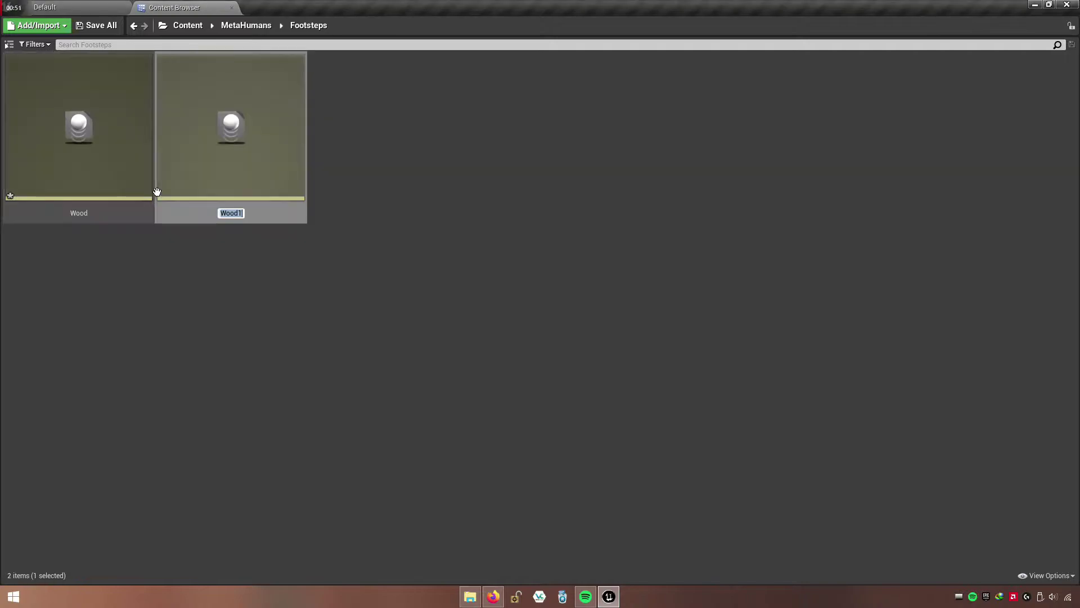
text(Grass)
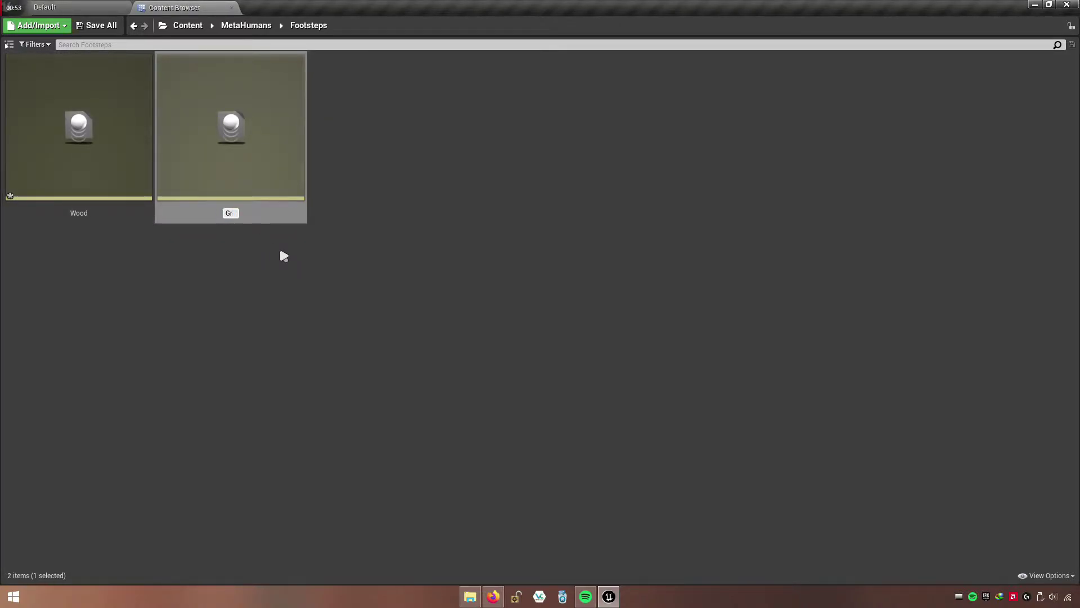
key(Return)
click(239, 234)
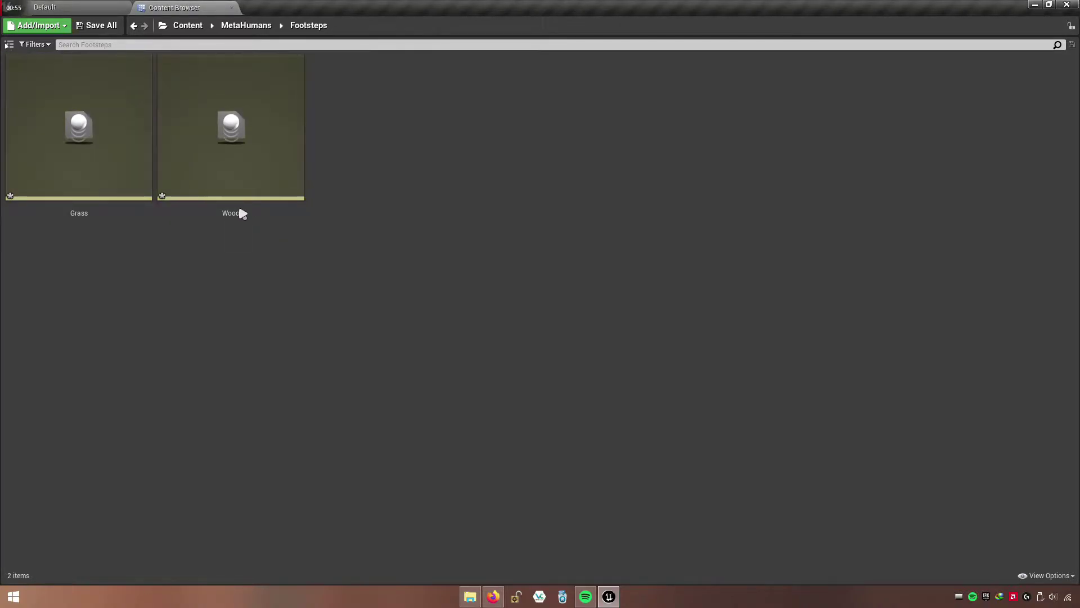
click(240, 214)
- Set the Wood physical material's Surface Type to Wood, save and close it
double_click(286, 210)
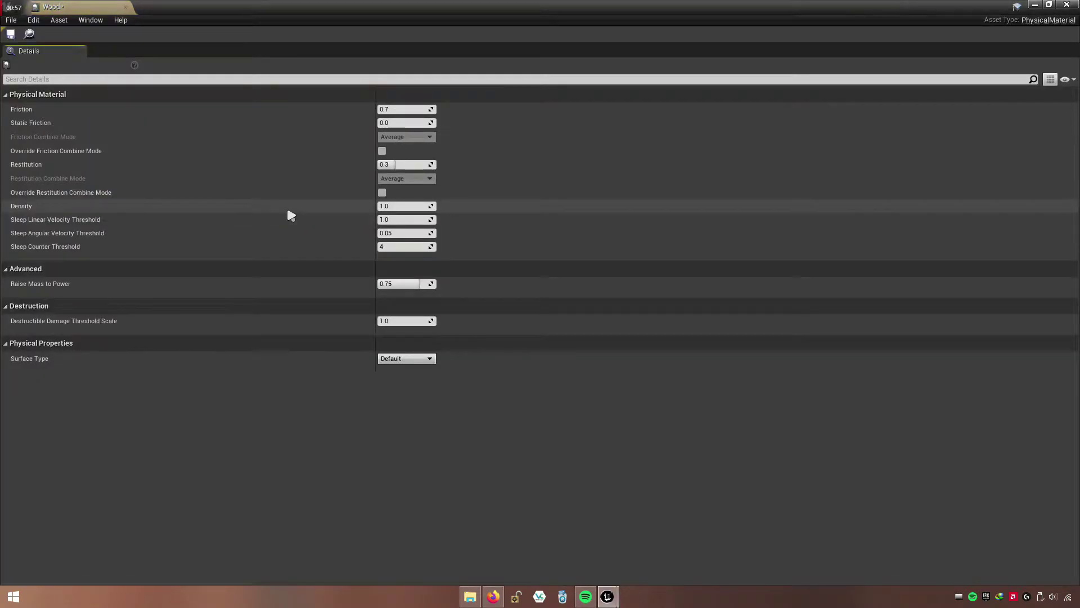
mouse_move(59, 49)
mouse_down()
mouse_move(320, 68)
mouse_move(265, 8)
mouse_up()
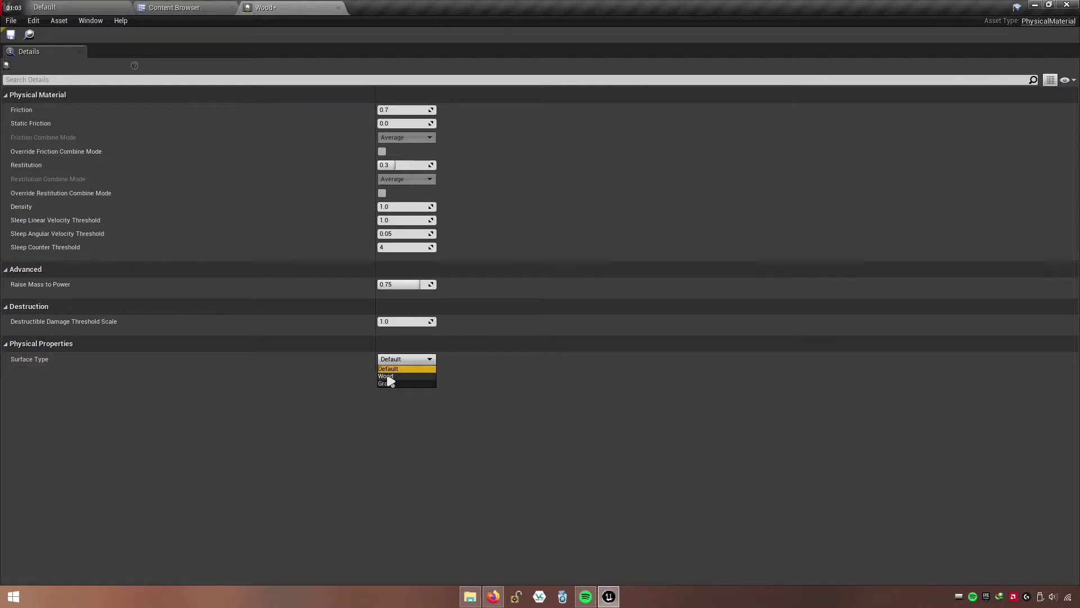
click(386, 376)
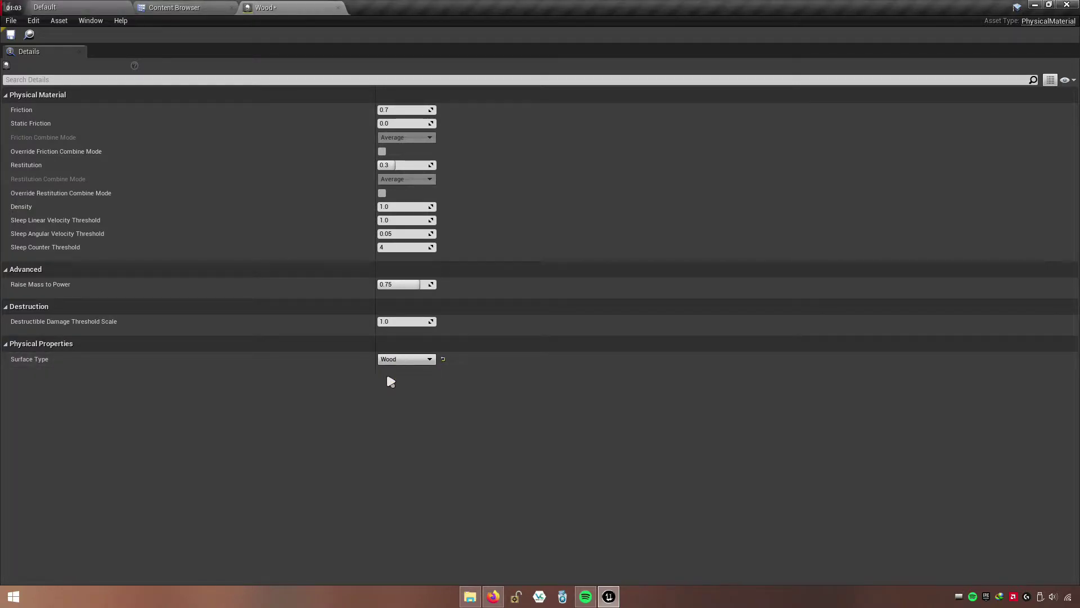
click(10, 35)
click(338, 8)
- Set the Grass physical material's Surface Type to Grass and close its editor
double_click(120, 193)
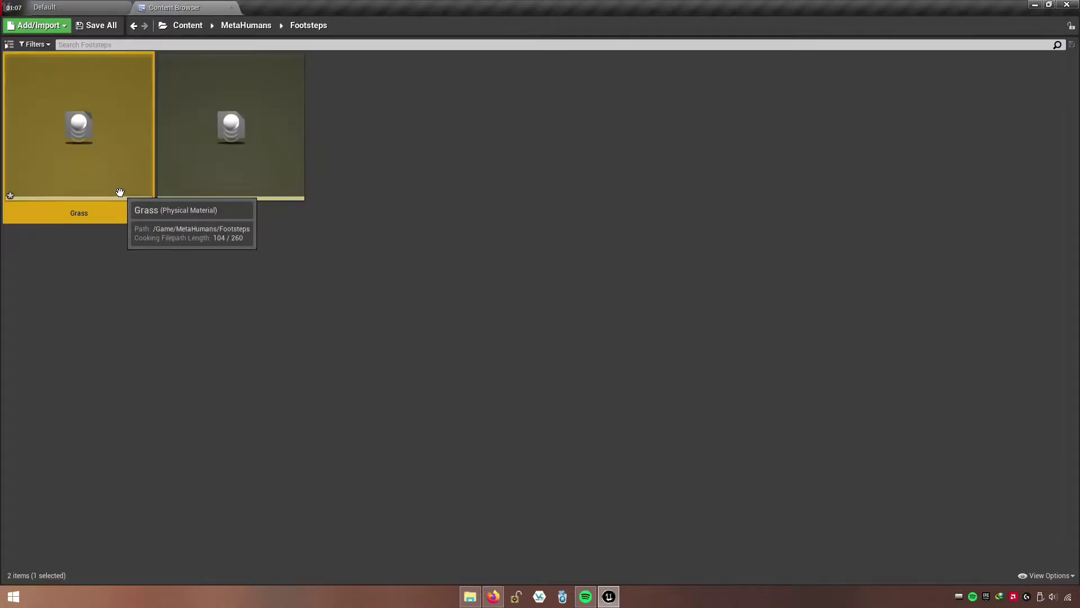
click(412, 359)
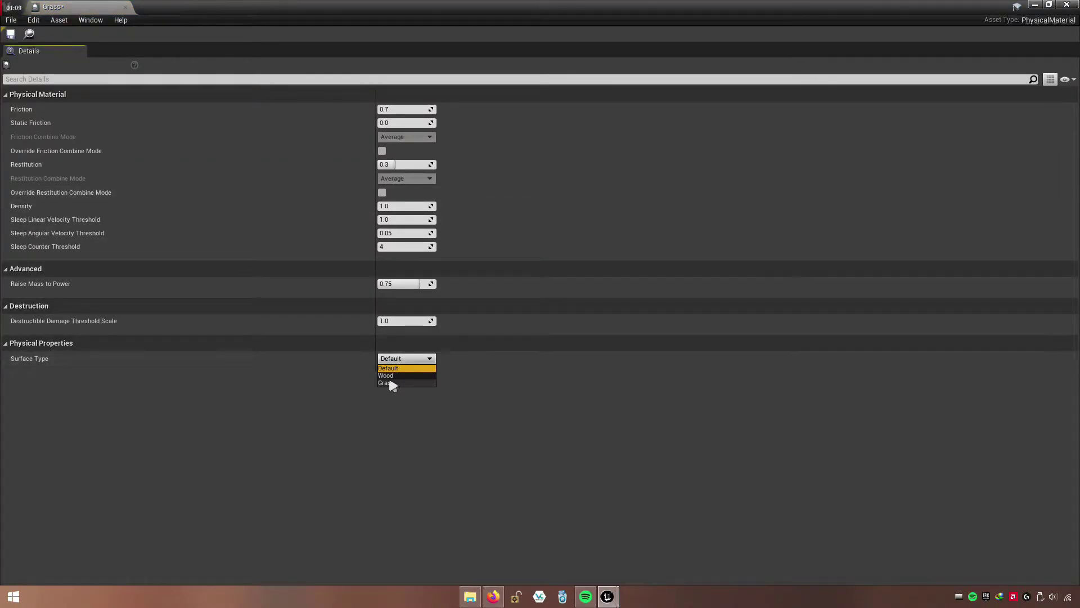
click(389, 386)
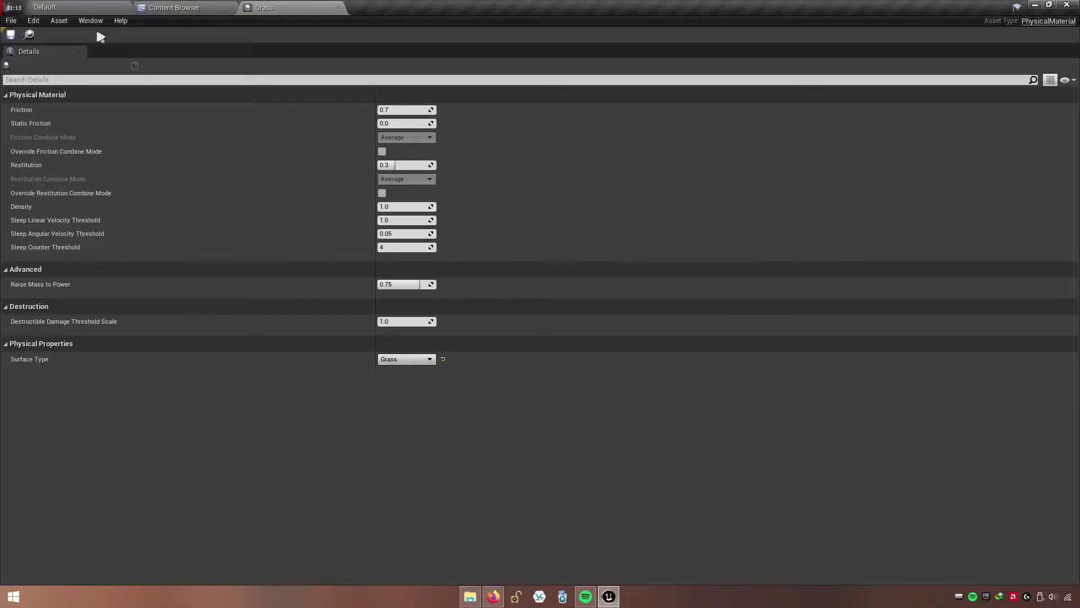
click(339, 7)
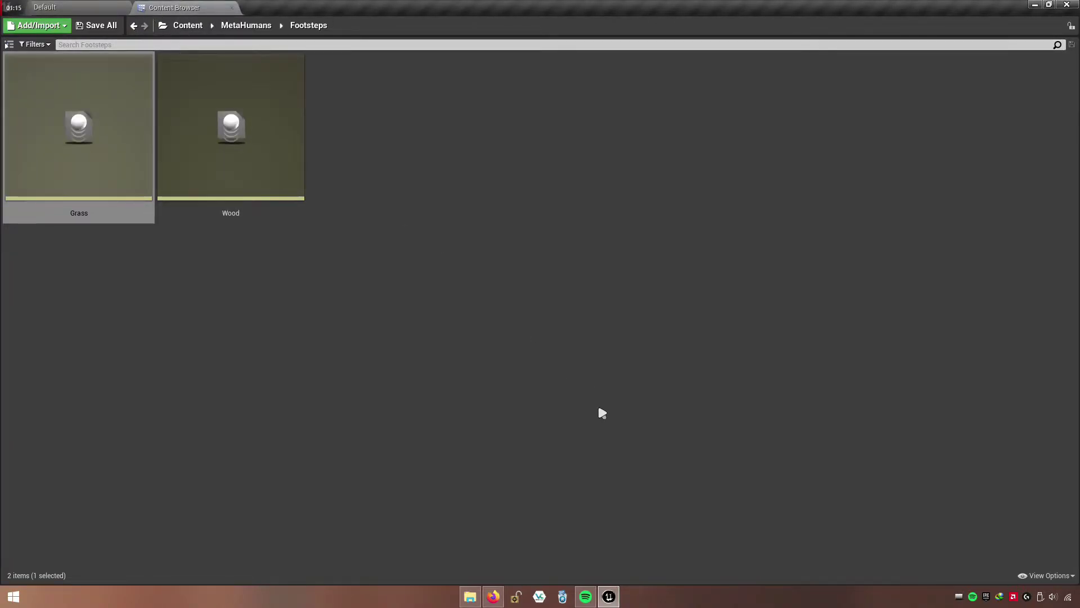
click(539, 375)
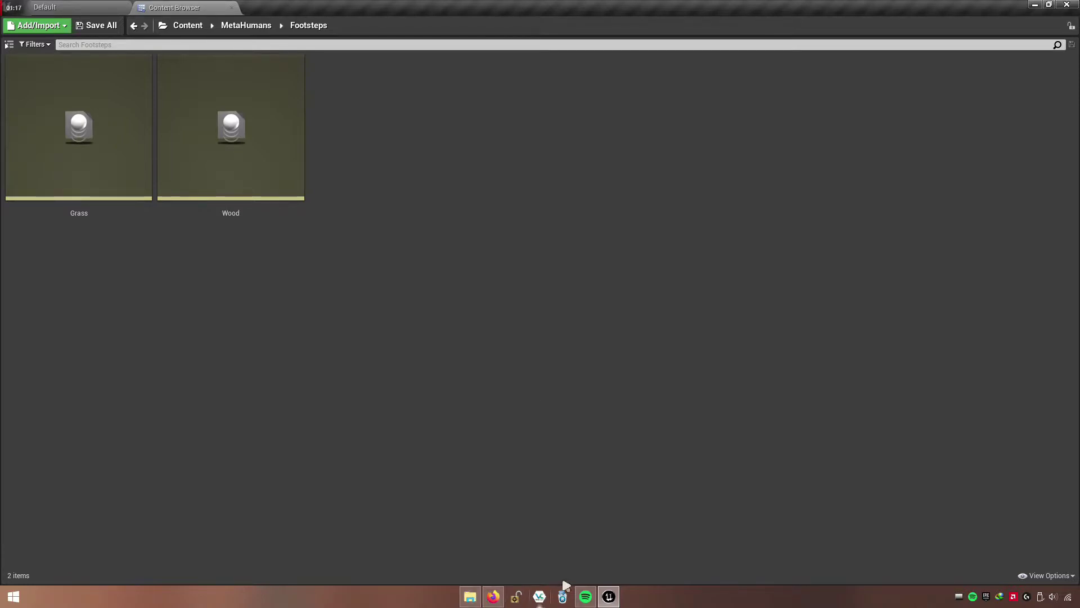
- Extract the Footsteps archive into its Legend folder in File Explorer
click(1037, 4)
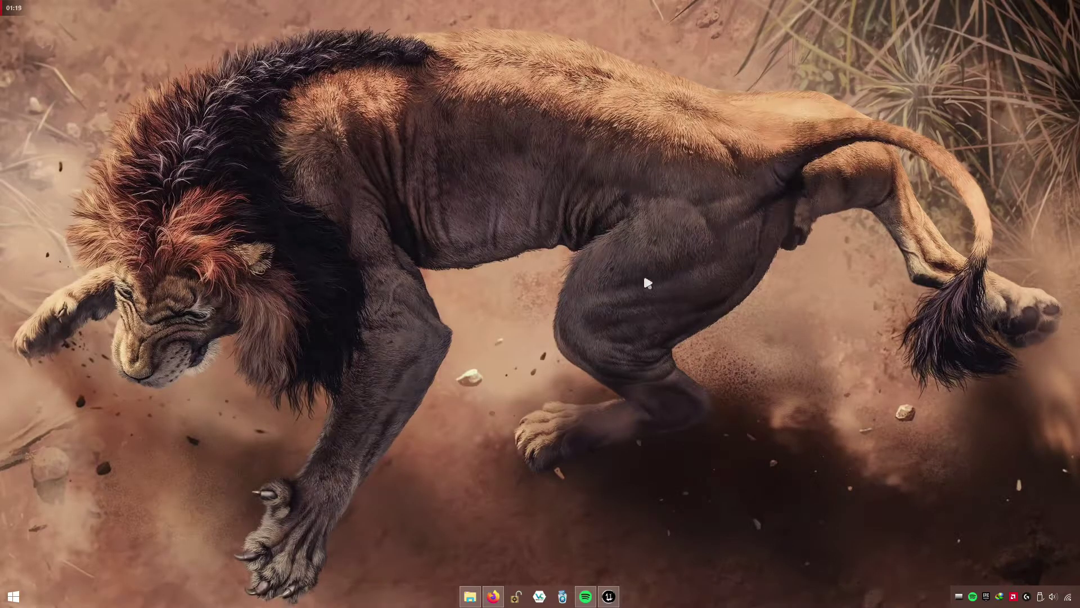
mouse_move(475, 588)
click(479, 541)
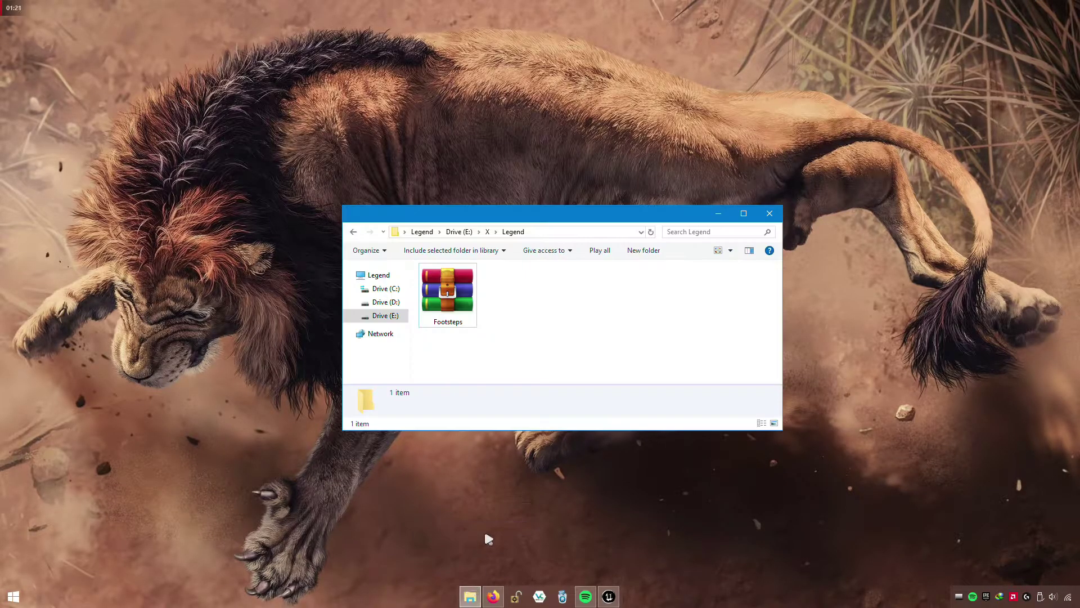
right_click(451, 307)
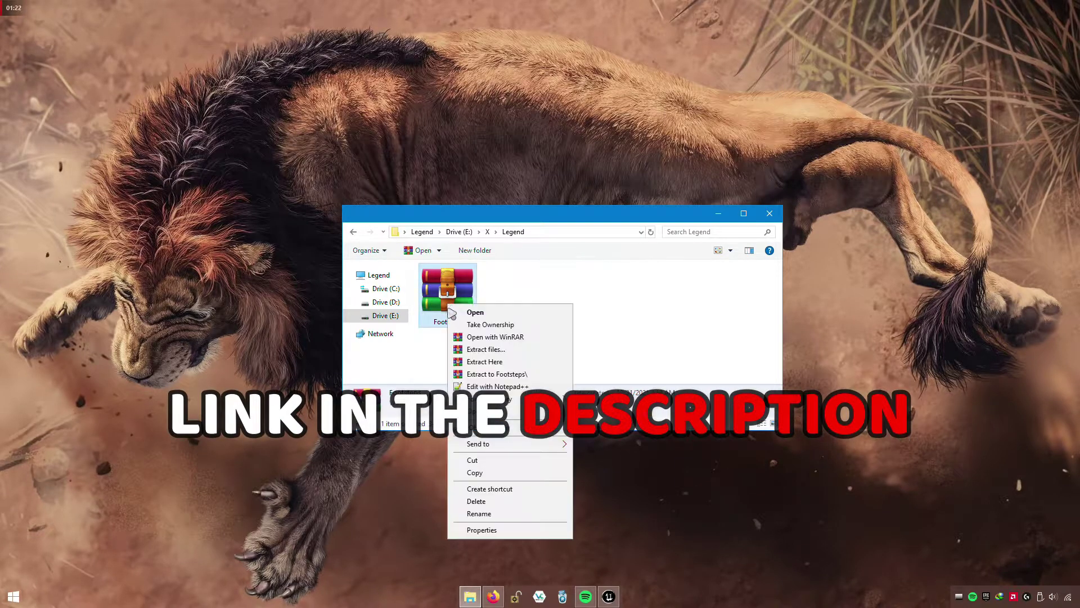
click(483, 366)
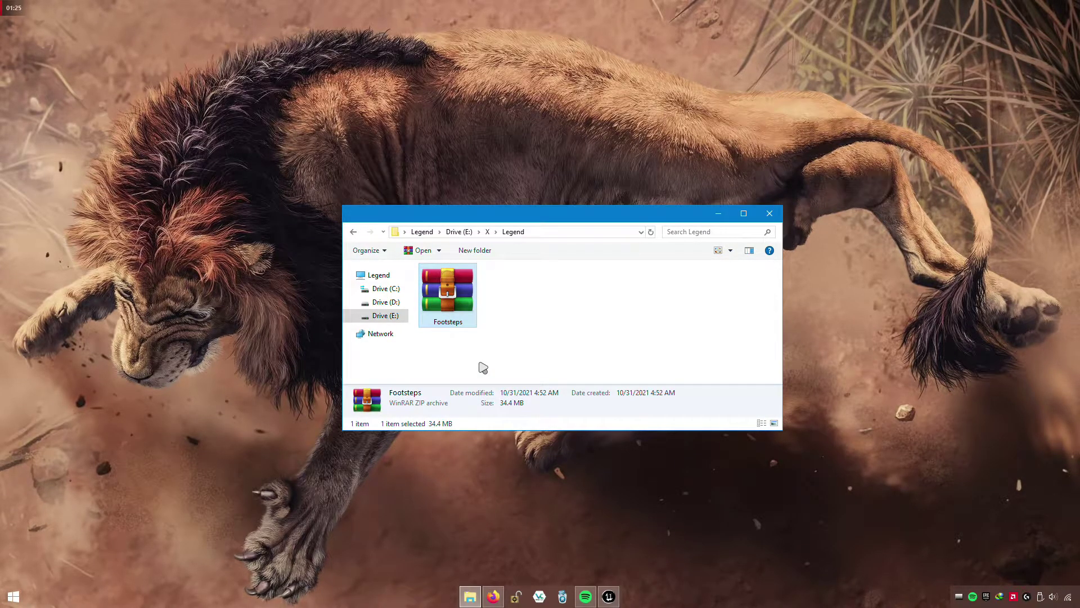
- Delete the Footsteps archive and drag all 16 extracted files onto Unreal
double_click(520, 215)
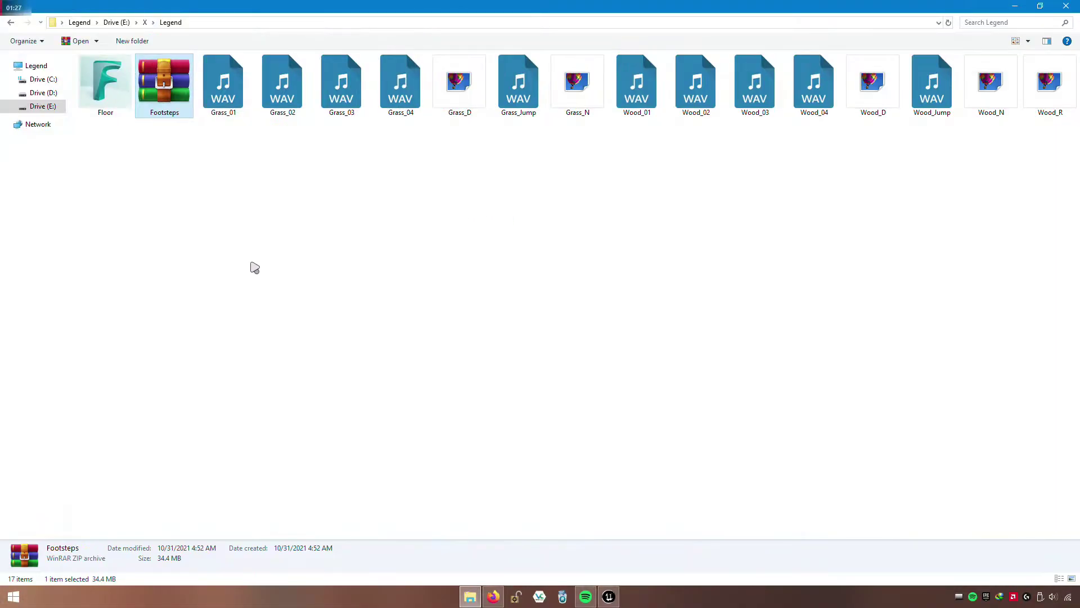
right_click(175, 94)
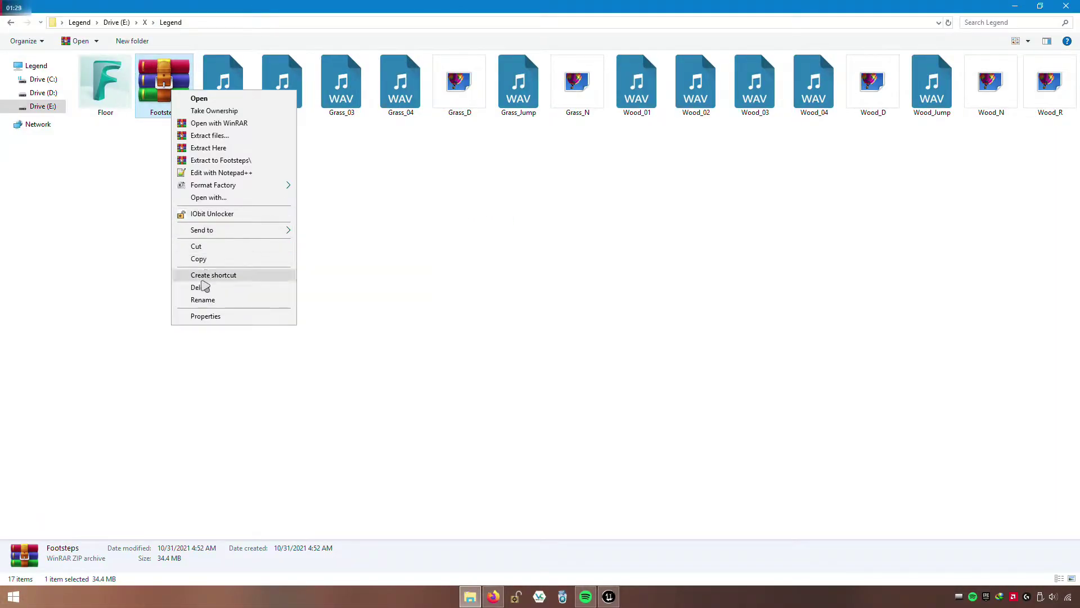
click(262, 287)
click(562, 342)
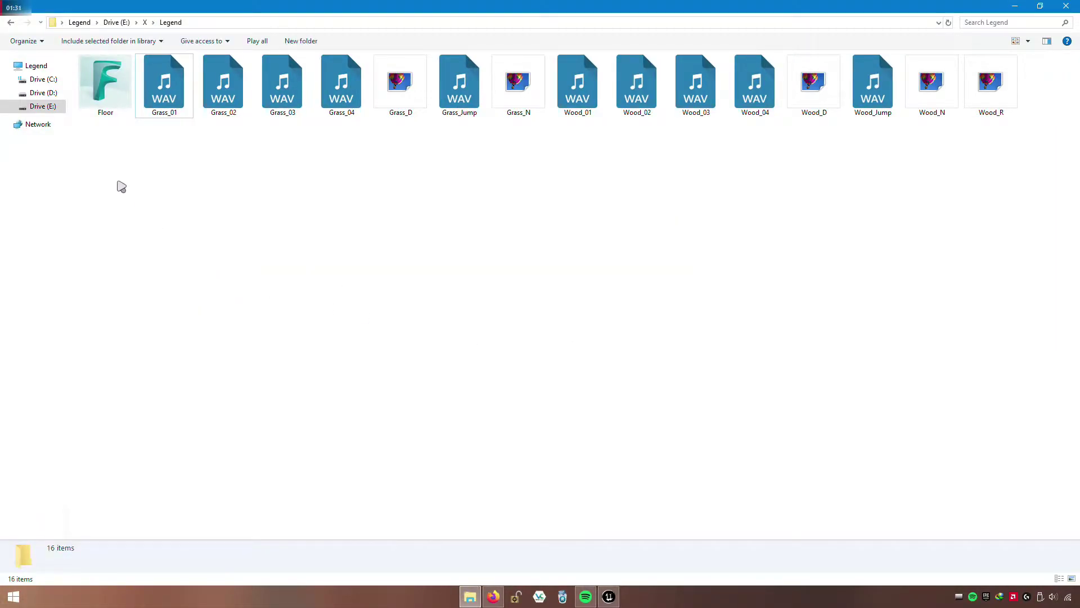
drag(104, 164, 1030, 54)
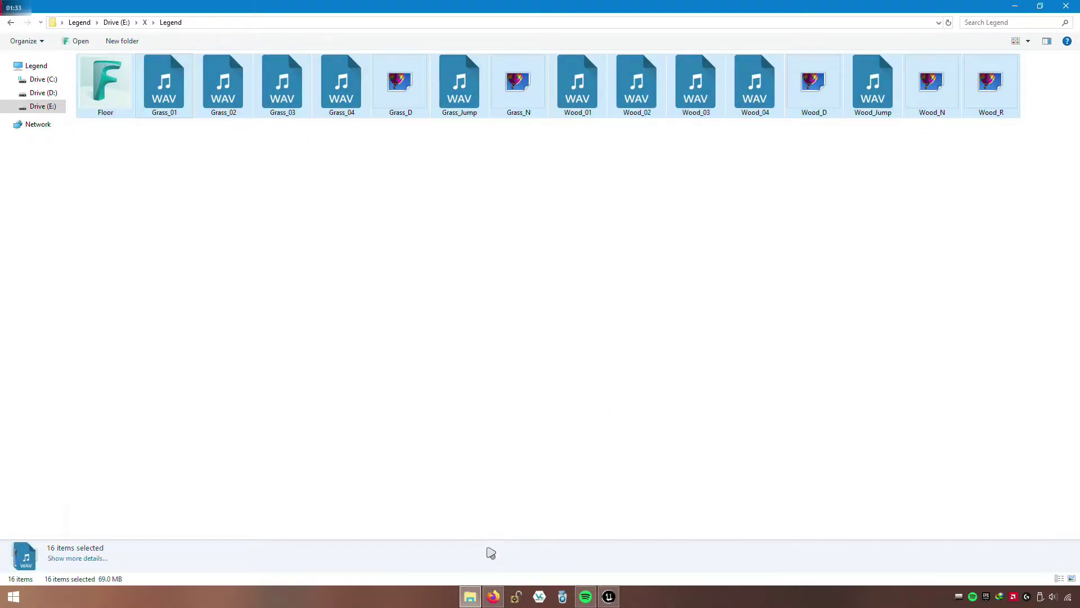
drag(257, 135, 491, 319)
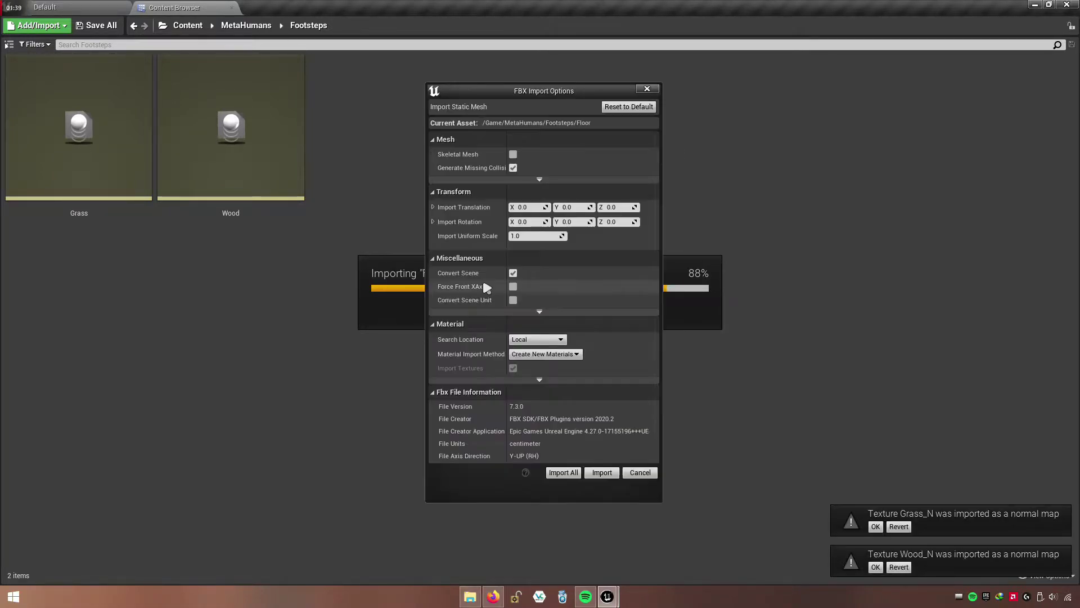
- Import all the footstep files into the Footsteps folder and close the message log
click(561, 472)
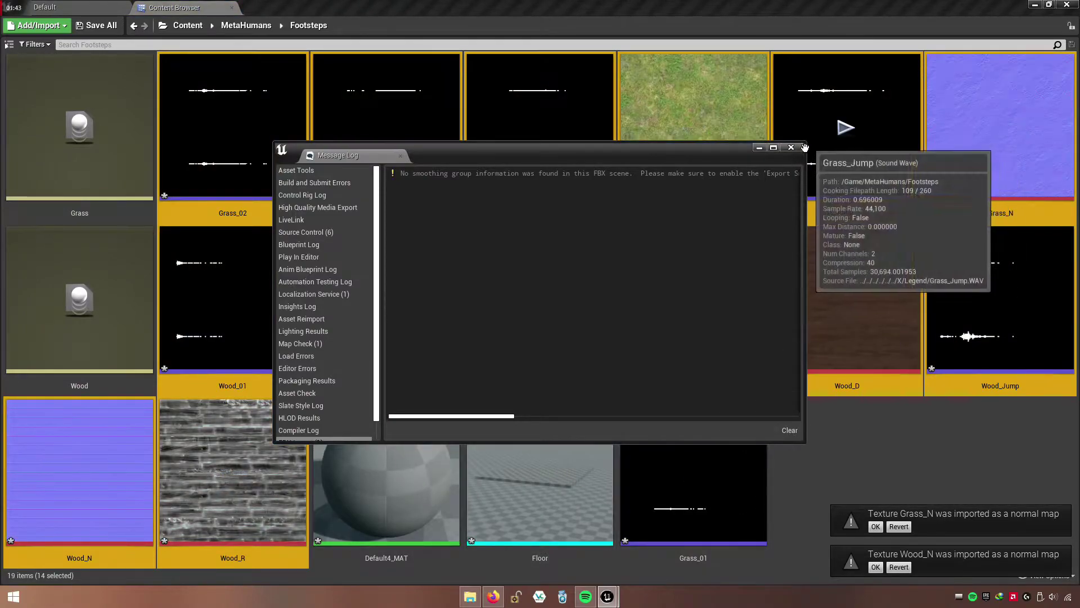
click(791, 147)
click(875, 567)
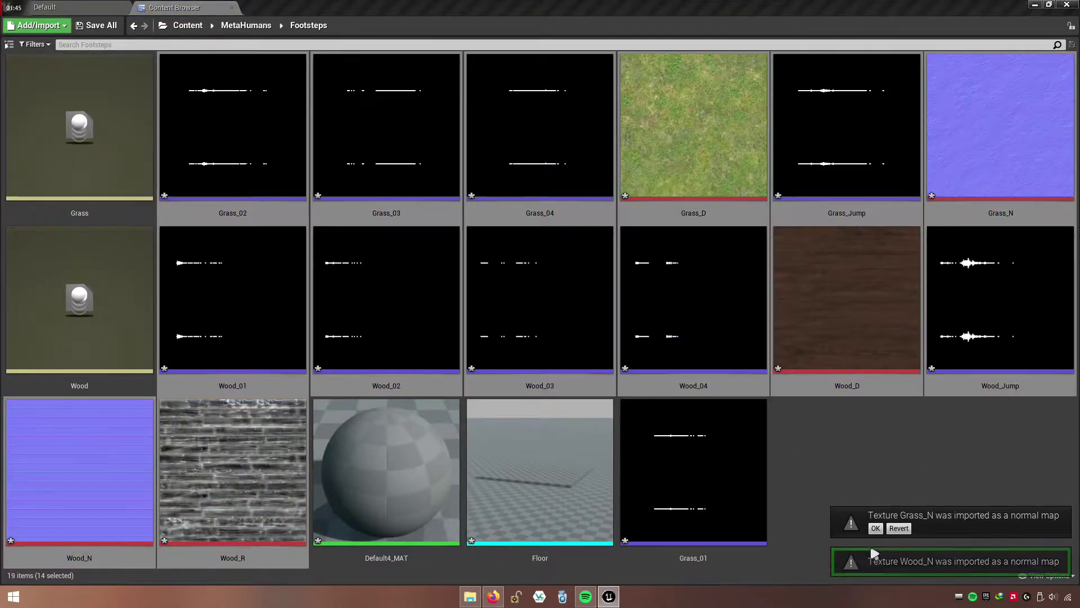
click(823, 441)
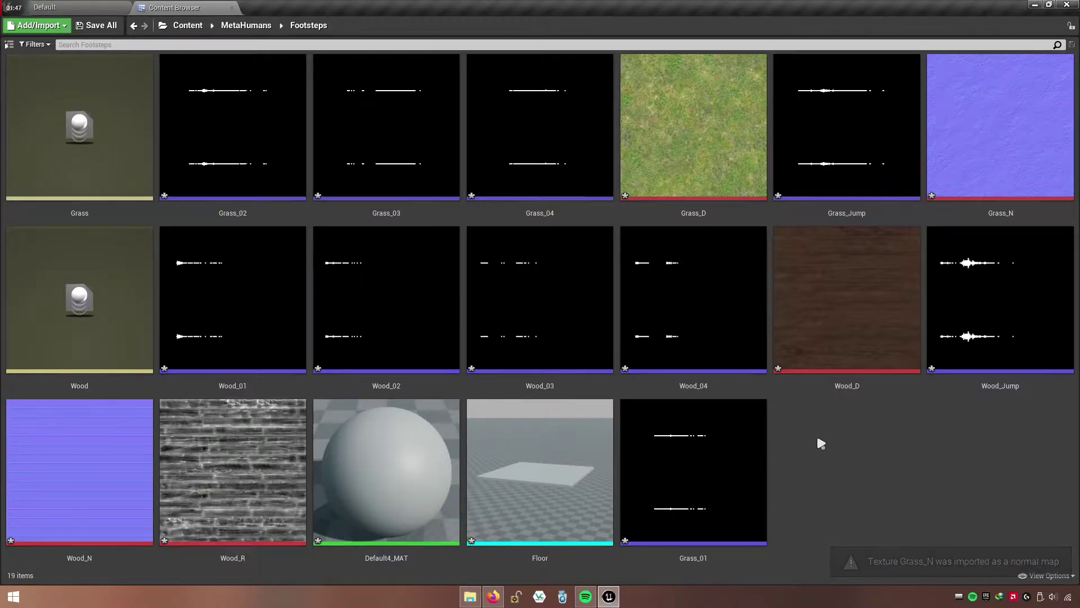
- Create a new folder named Sounds in Footsteps
right_click(815, 433)
click(854, 99)
text(Sounds)
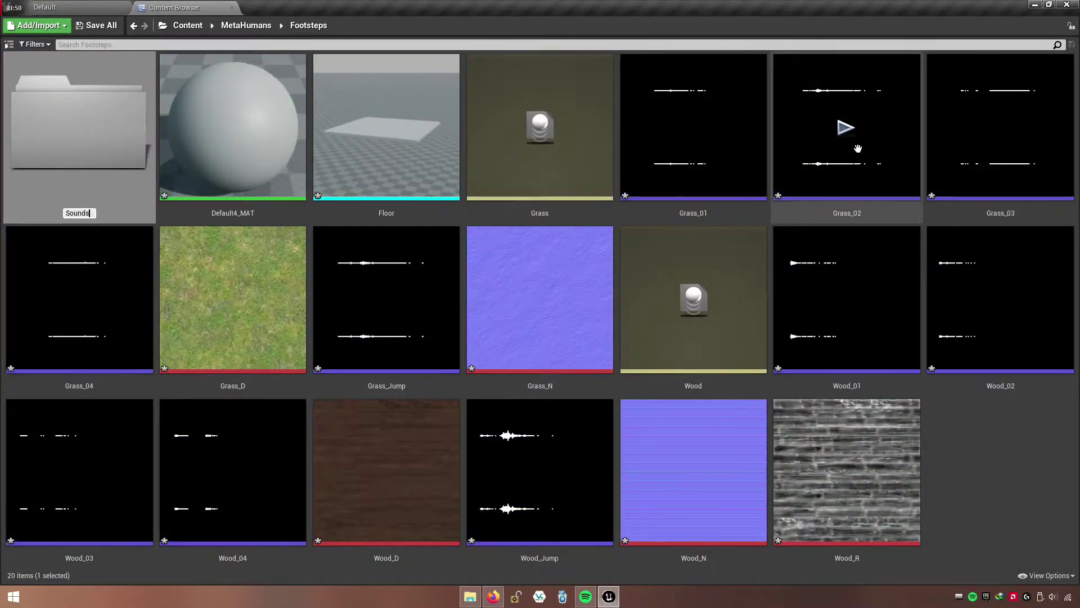
key(Return)
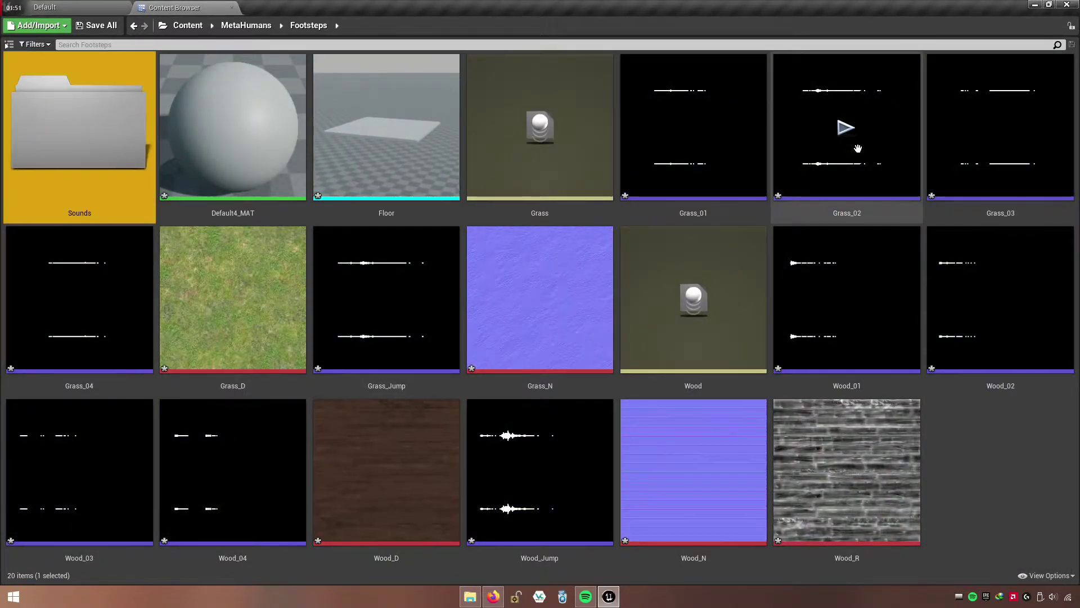
- Move the ten Grass and Wood sound waves, including both Jump sounds, into Sounds
click(720, 174)
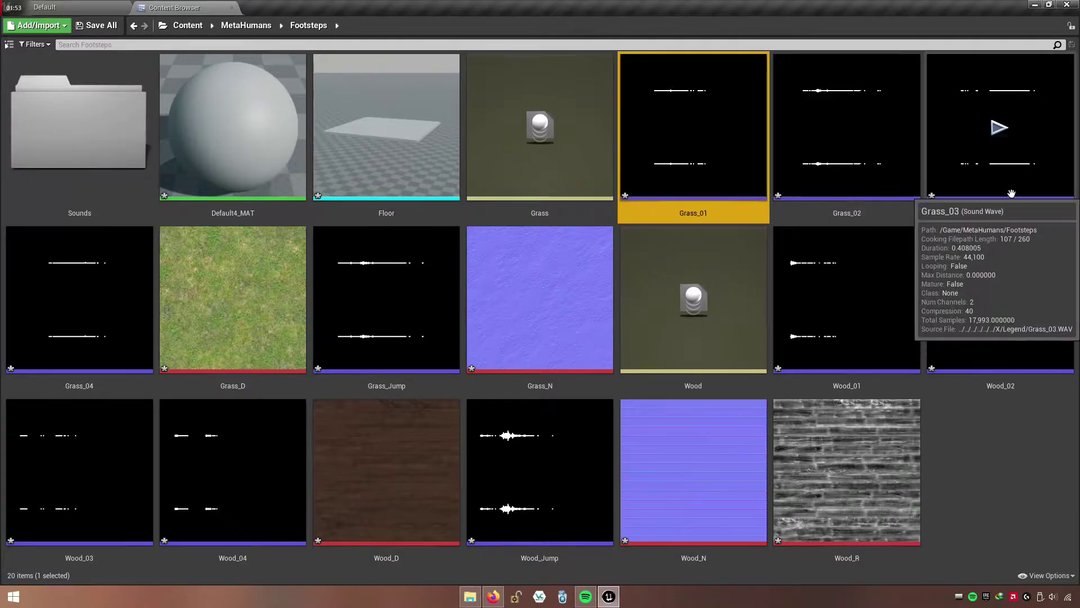
shift+click(999, 120)
ctrl+click(107, 350)
ctrl+click(388, 321)
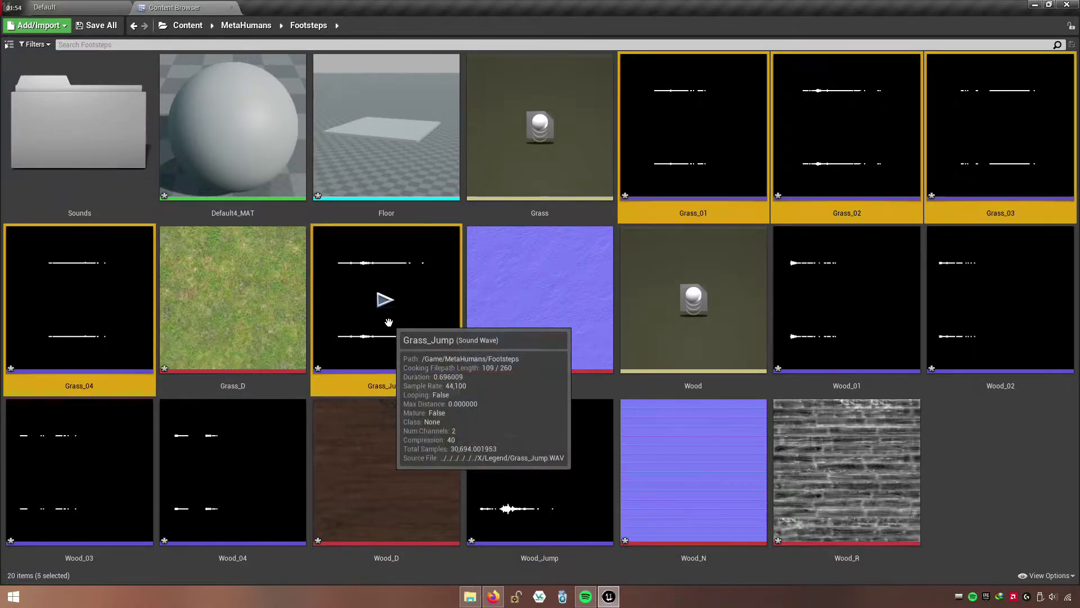
ctrl+click(869, 335)
ctrl+click(967, 336)
ctrl+click(137, 522)
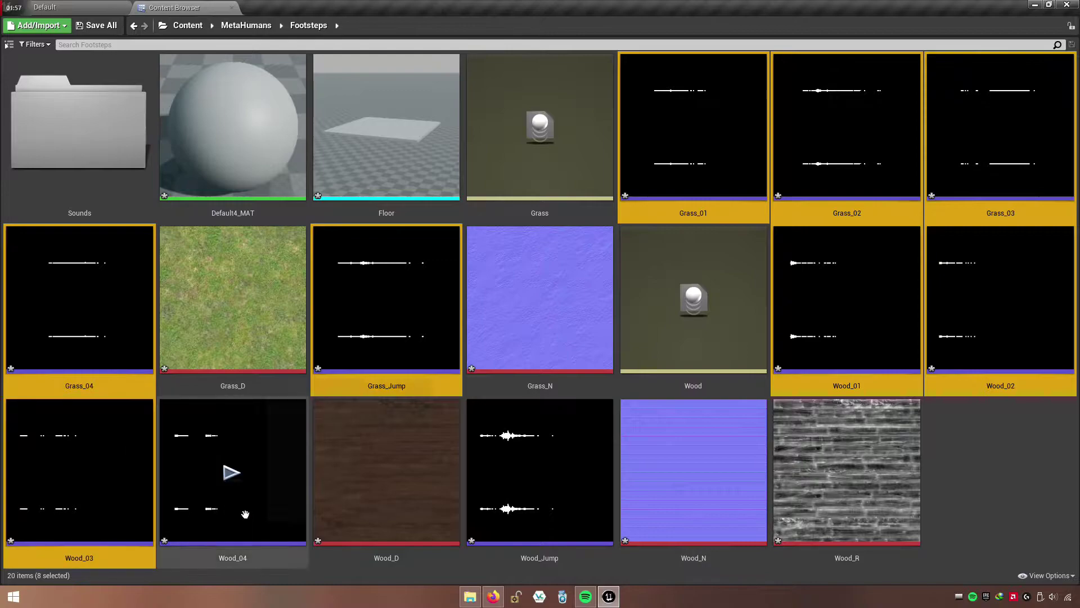
ctrl+click(245, 514)
ctrl+click(494, 514)
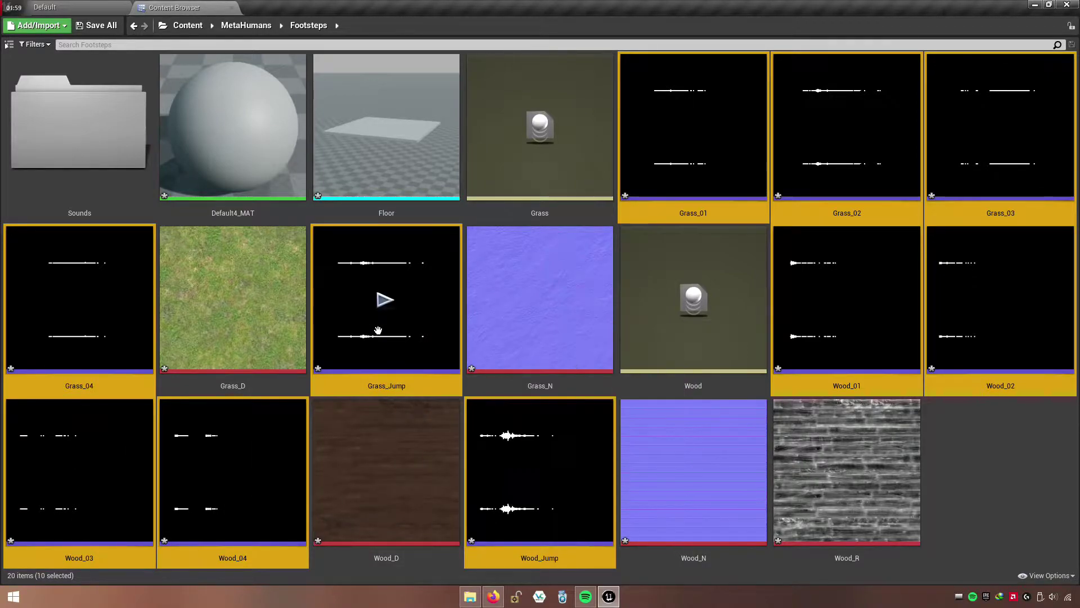
drag(505, 512, 42, 128)
click(94, 141)
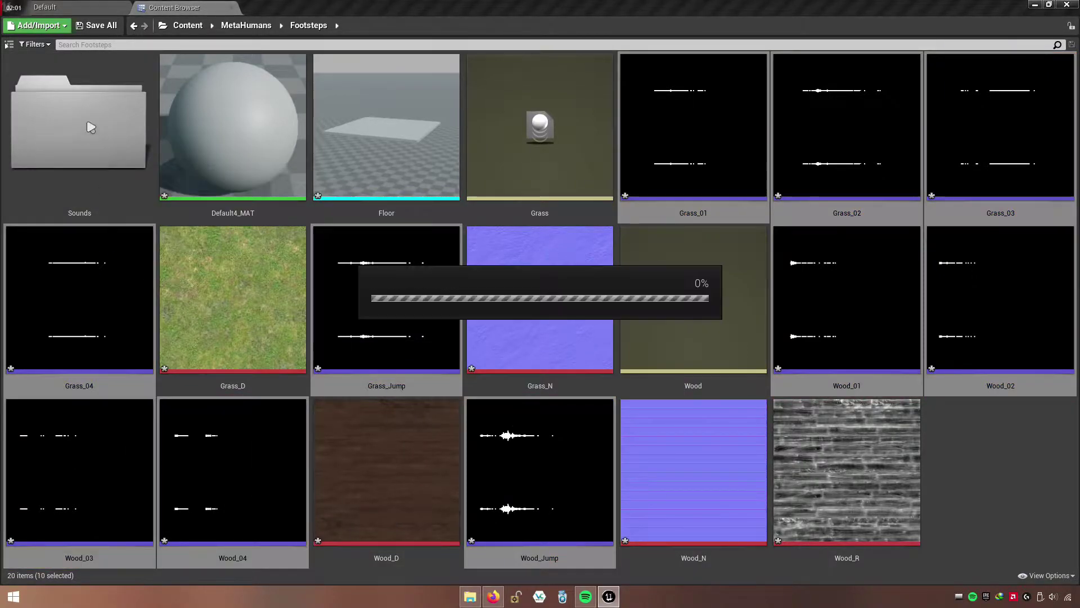
- Save all imported assets and create a new folder named Materials
click(97, 25)
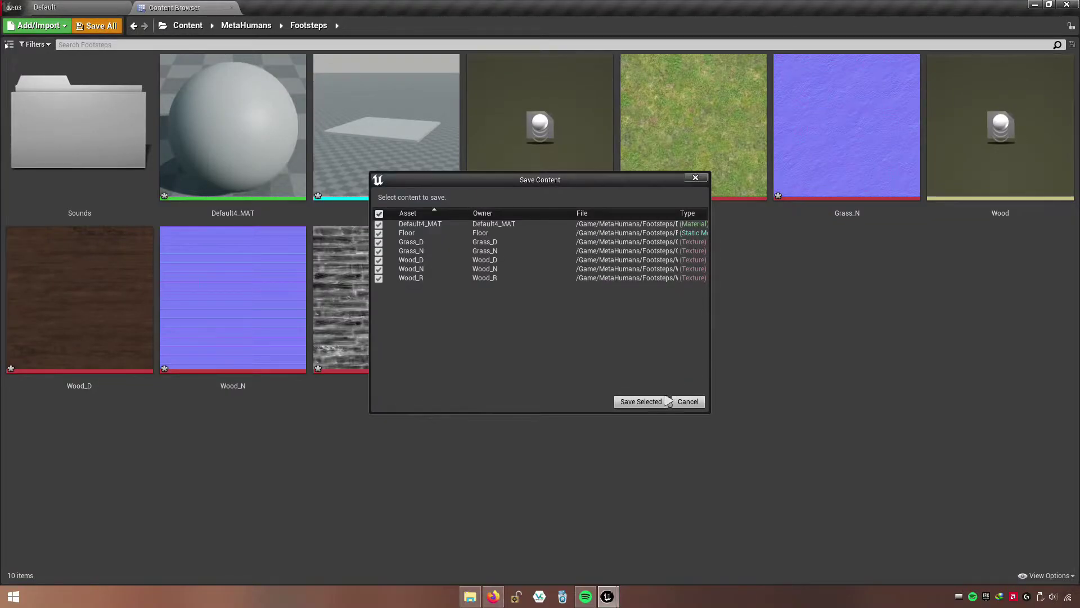
click(640, 401)
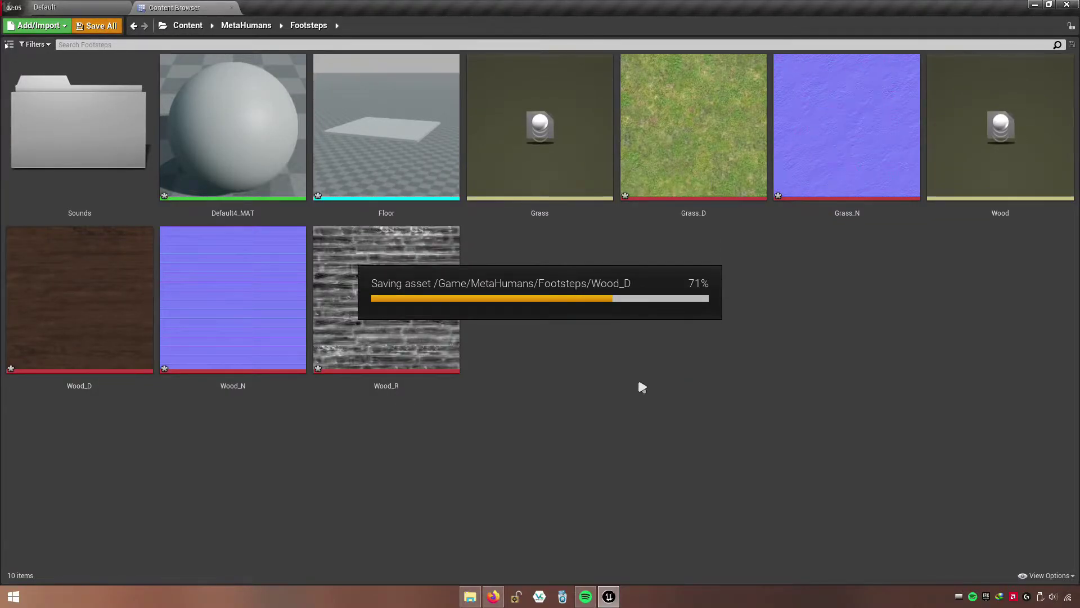
right_click(642, 387)
click(655, 248)
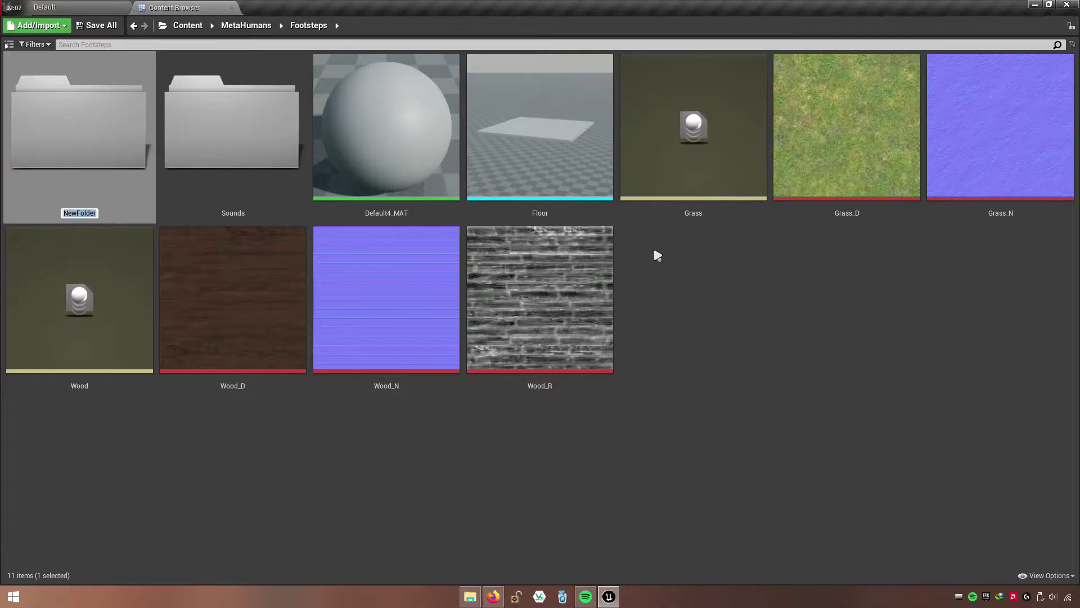
text(Materials)
key(Return)
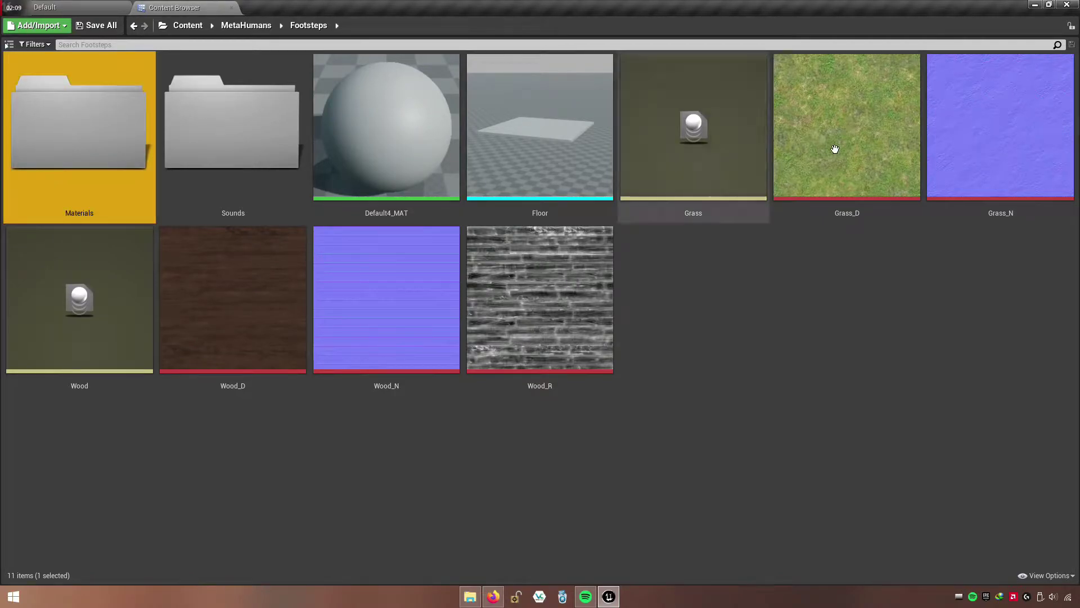
- Move the five Grass and Wood textures into Materials and open that folder
click(834, 150)
shift+click(563, 310)
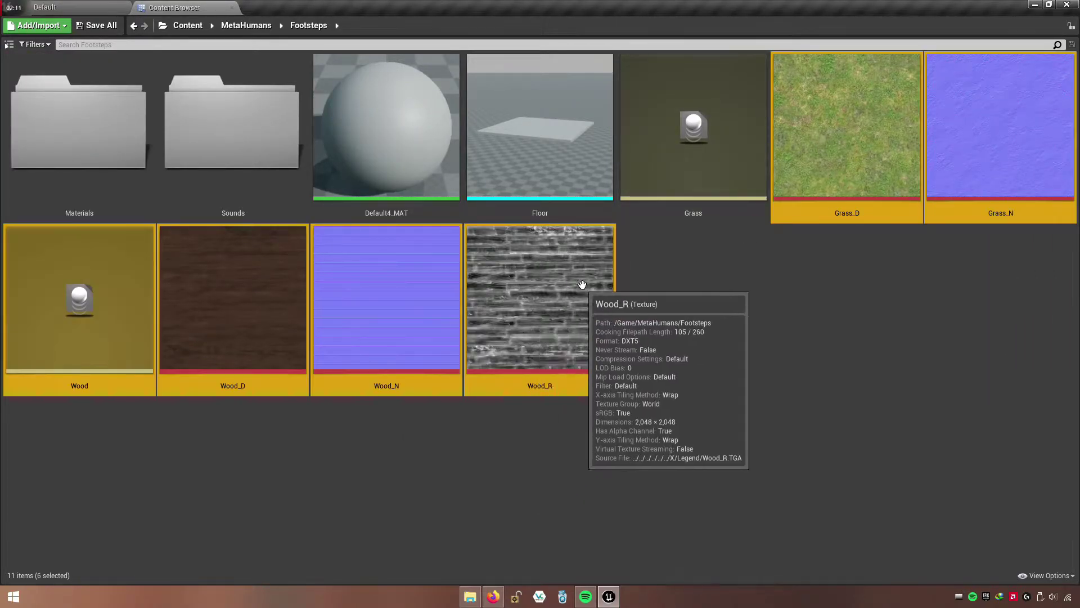
ctrl+click(84, 356)
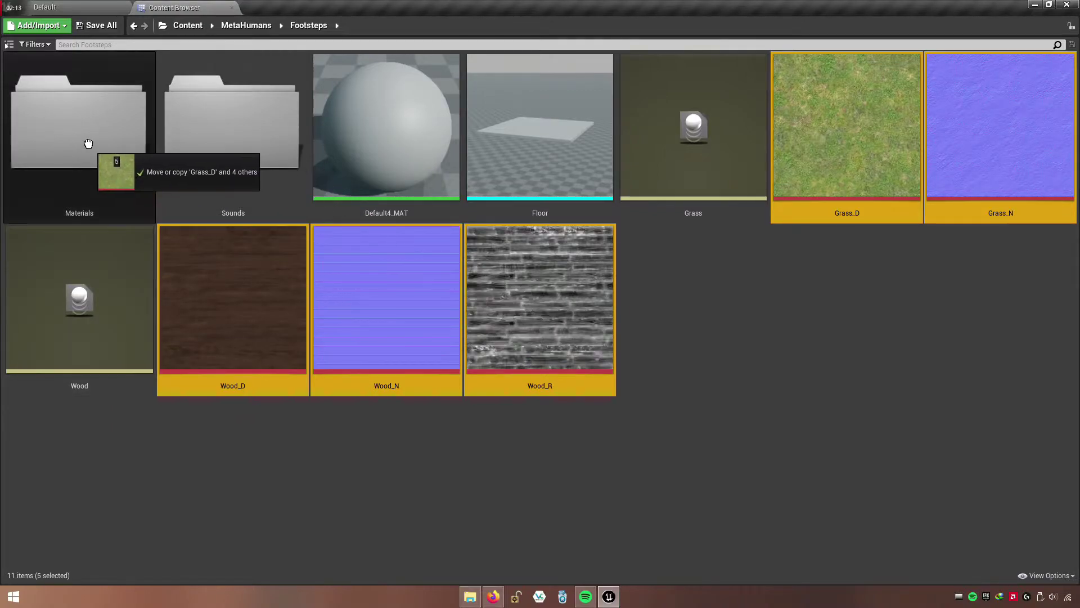
drag(575, 252, 89, 145)
click(147, 164)
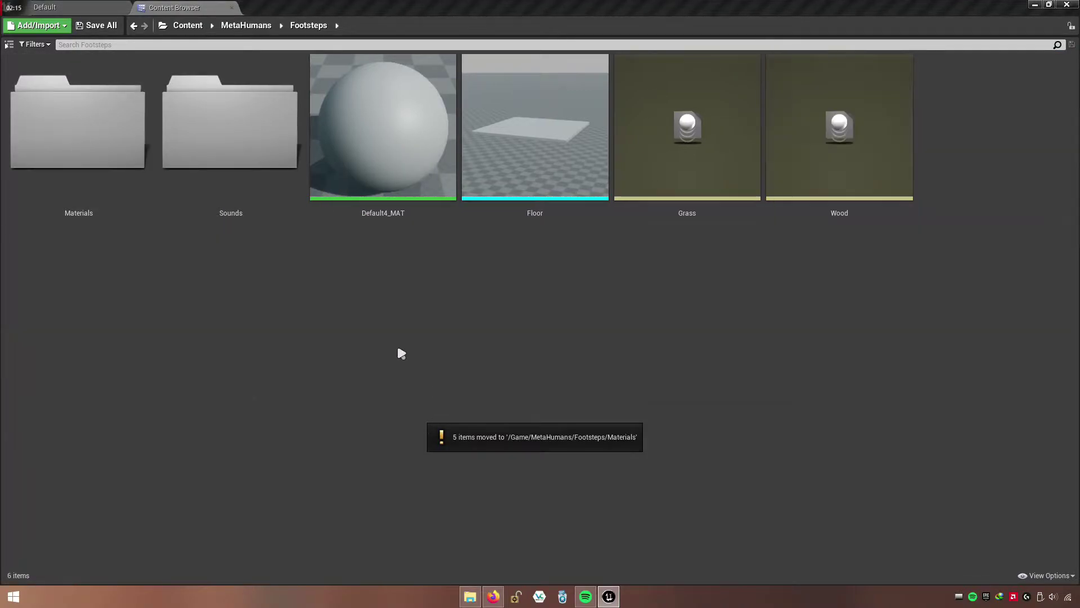
double_click(110, 165)
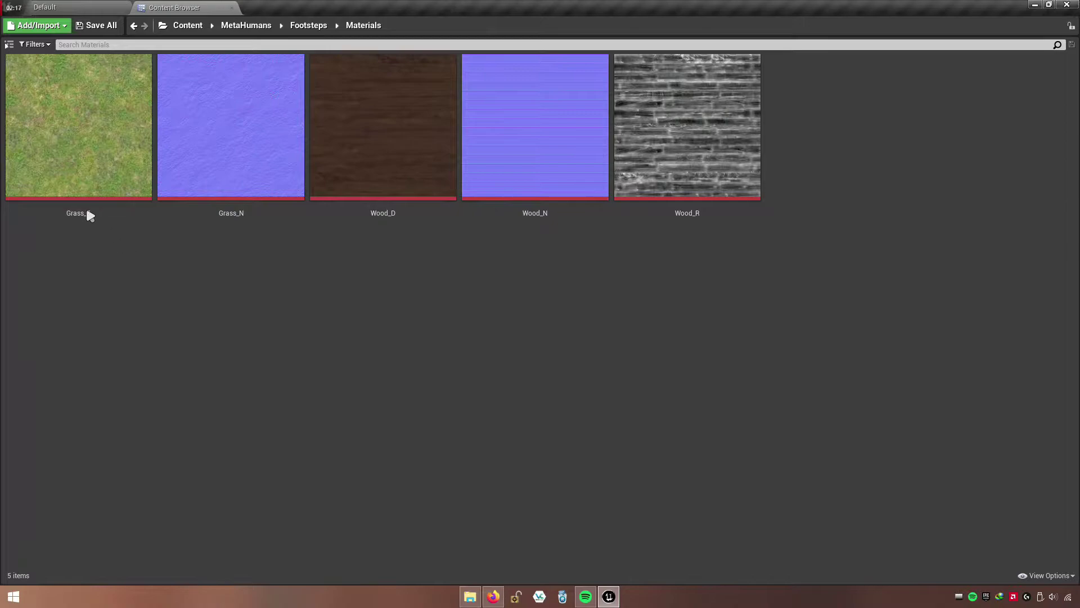
right_click(109, 264)
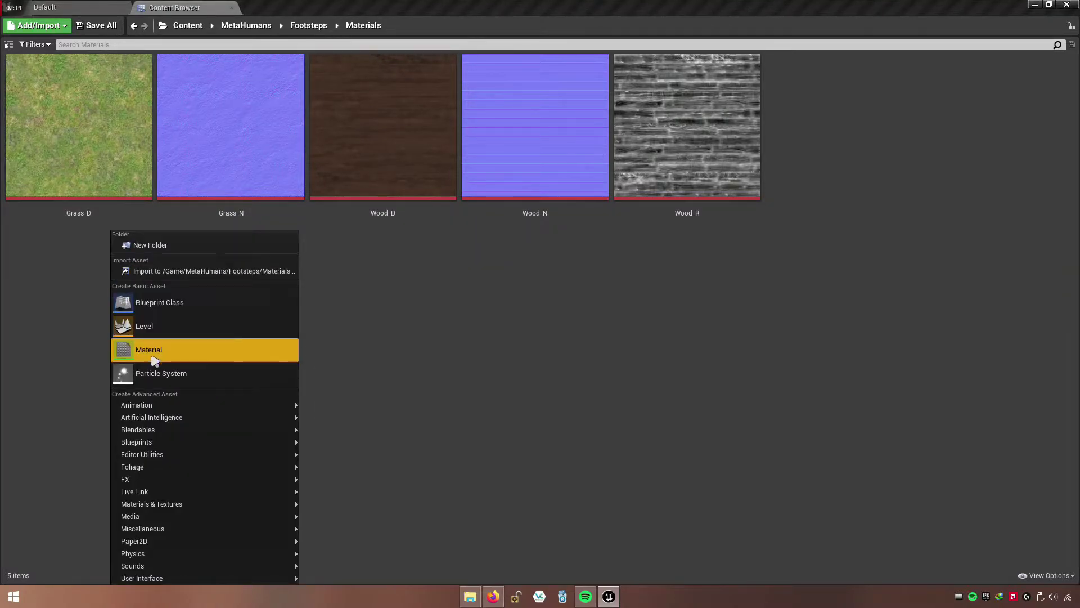
- Create a material named Wood and open it in the Material Editor
click(232, 353)
text(Wood)
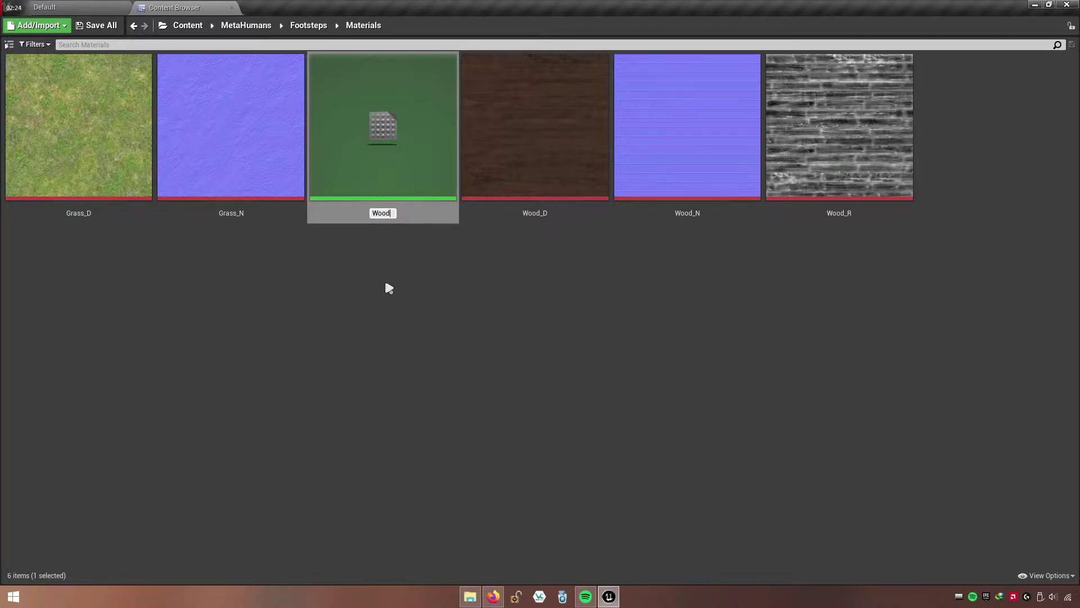
key(Return)
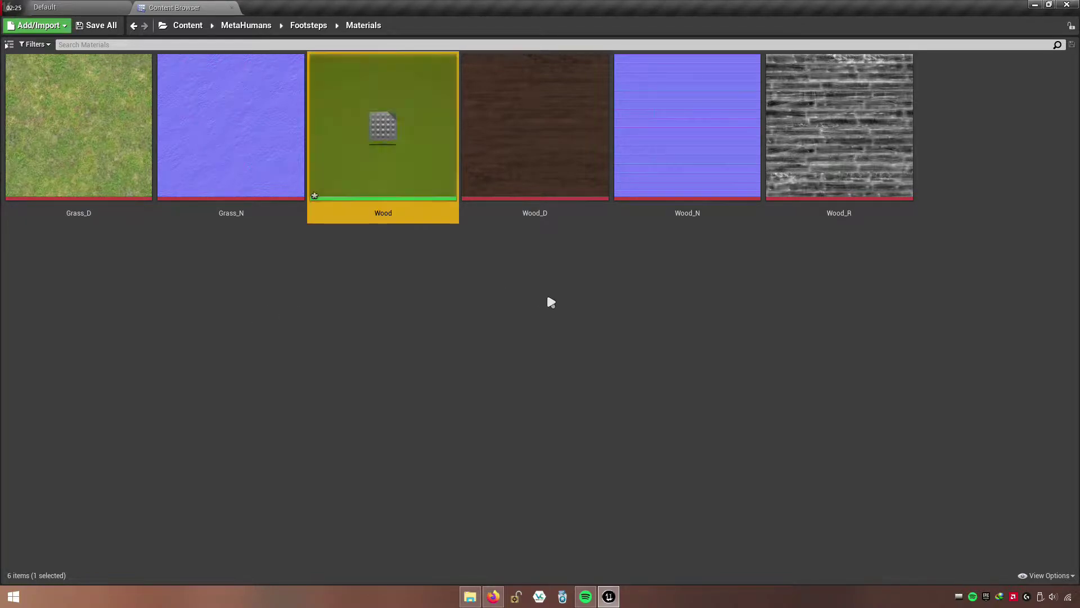
double_click(386, 191)
- Select the Wood_D, Wood_N and Wood_R textures and drag them toward the Wood material
click(180, 8)
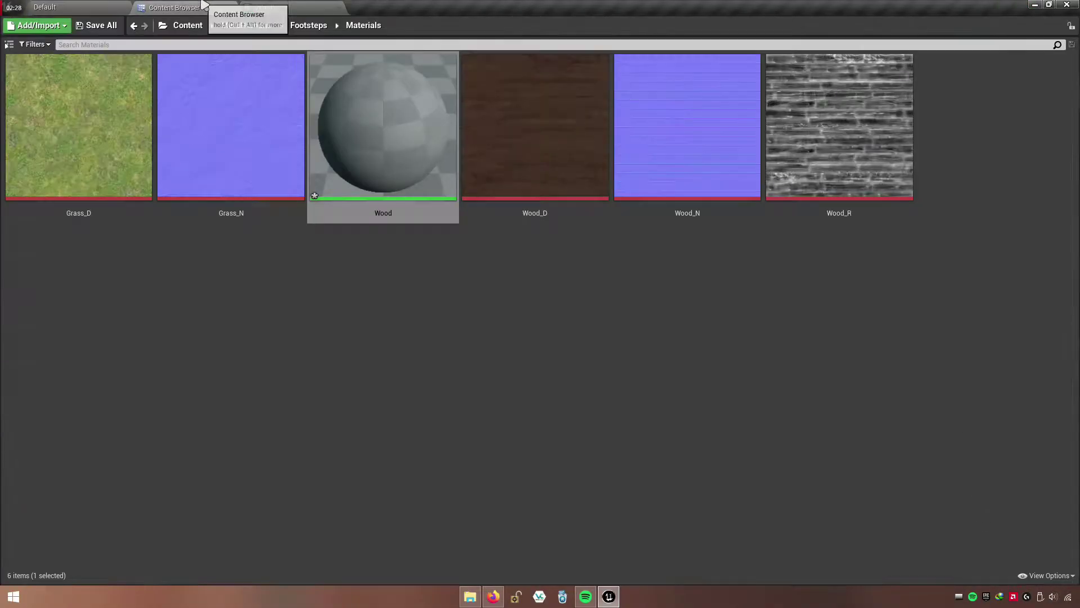
click(596, 216)
shift+click(831, 208)
drag(632, 205, 307, 12)
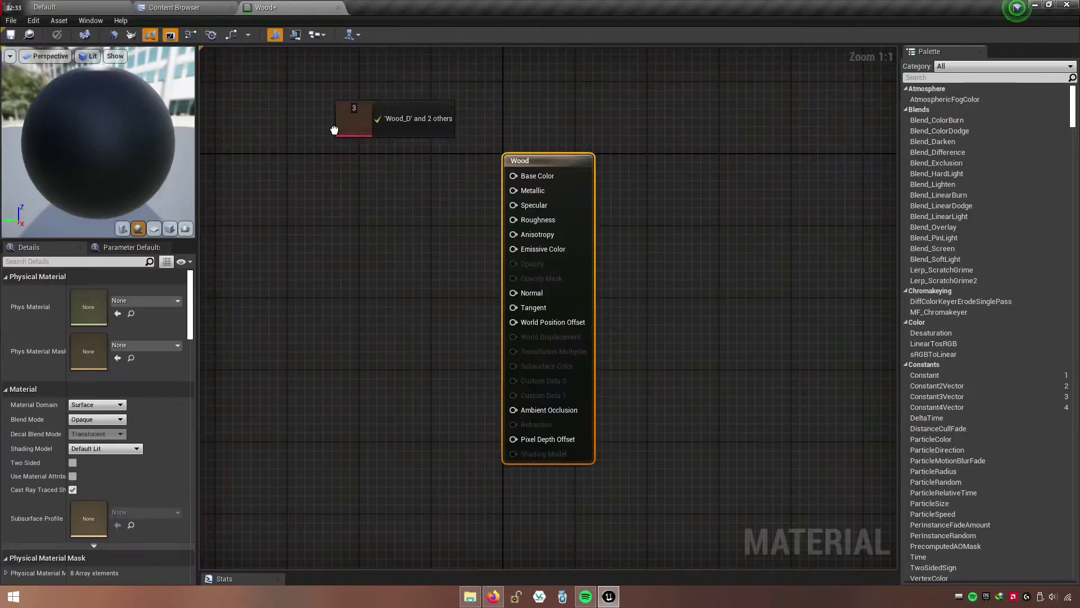
- Add the three Wood textures to the graph, arrange them, and wire colour to Base Color
drag(306, 12, 473, 224)
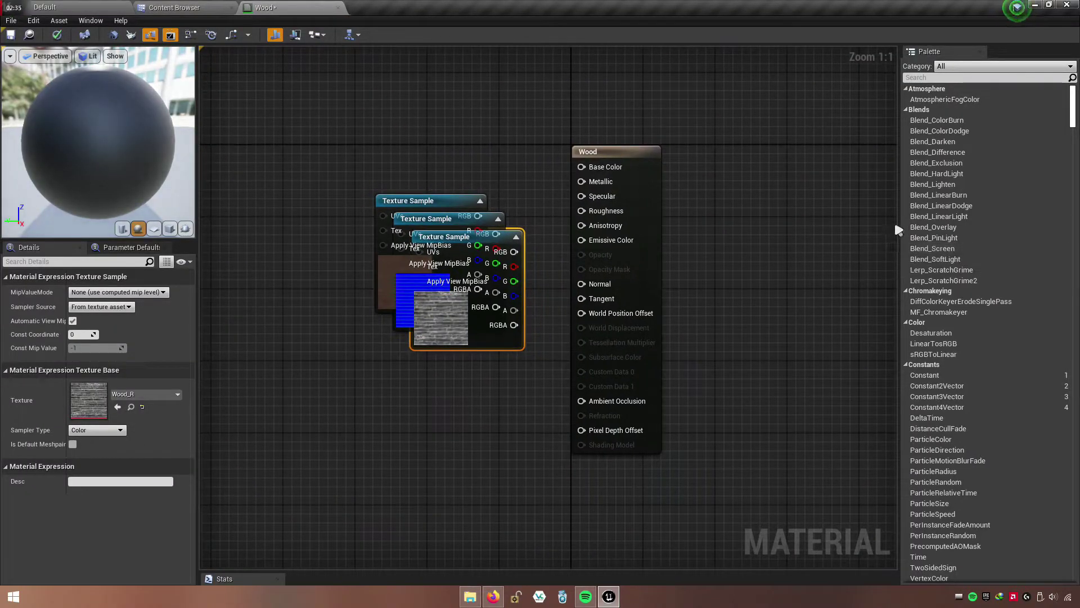
drag(898, 218, 1079, 243)
right_drag(795, 235, 856, 195)
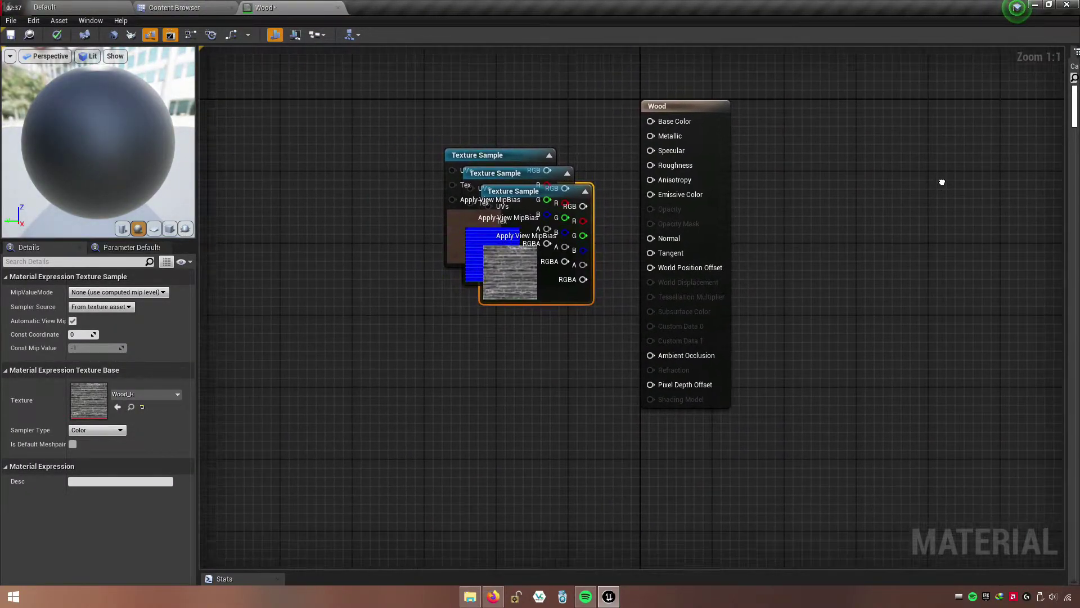
click(687, 208)
drag(531, 314, 492, 392)
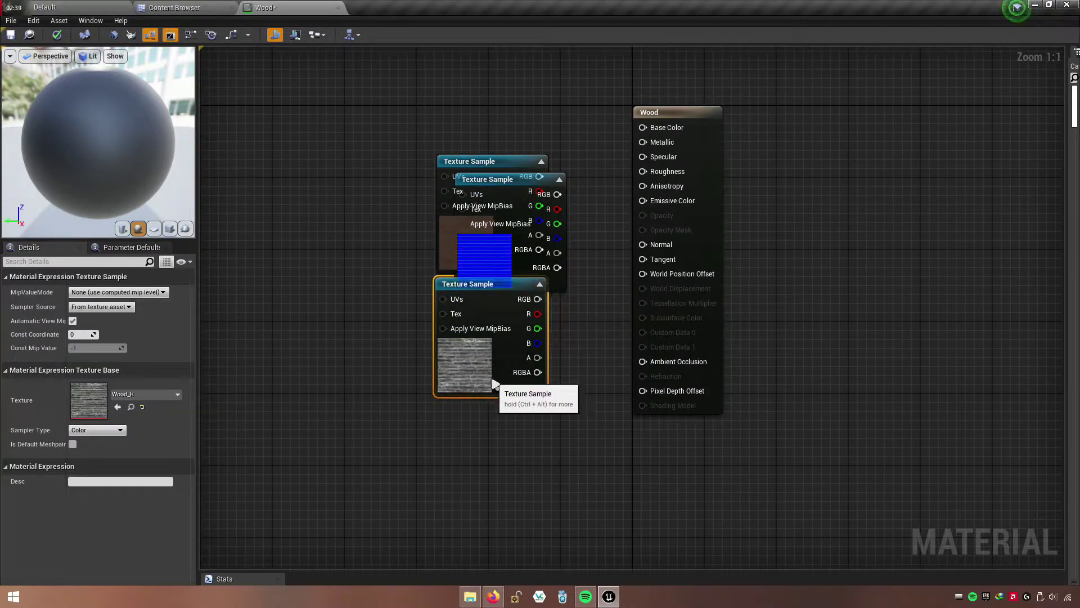
drag(499, 173, 468, 124)
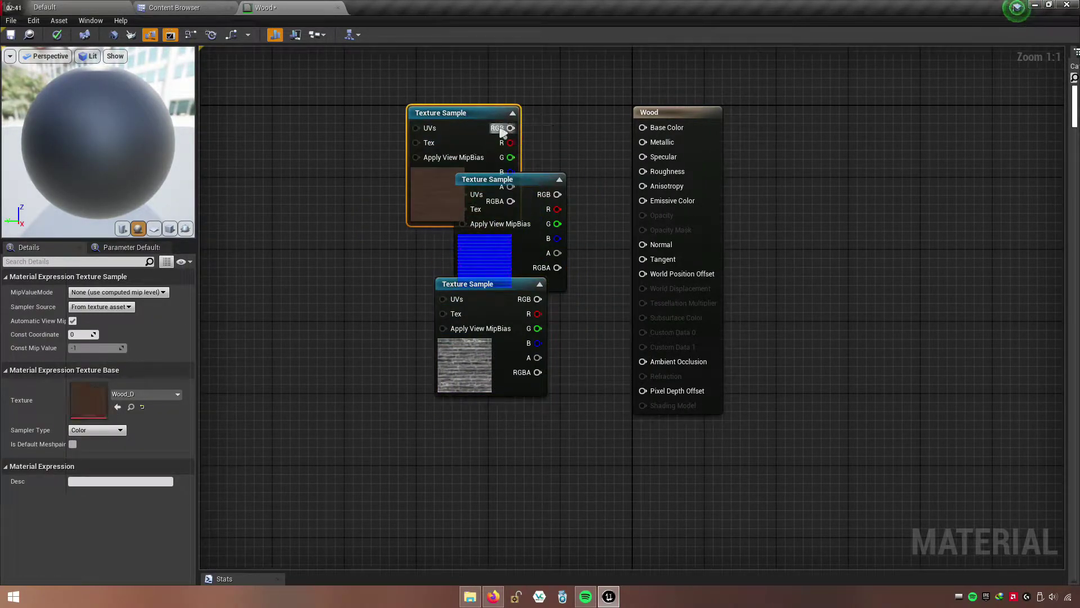
drag(521, 209, 474, 403)
mouse_move(518, 312)
mouse_down()
mouse_move(444, 249)
mouse_move(490, 267)
mouse_up()
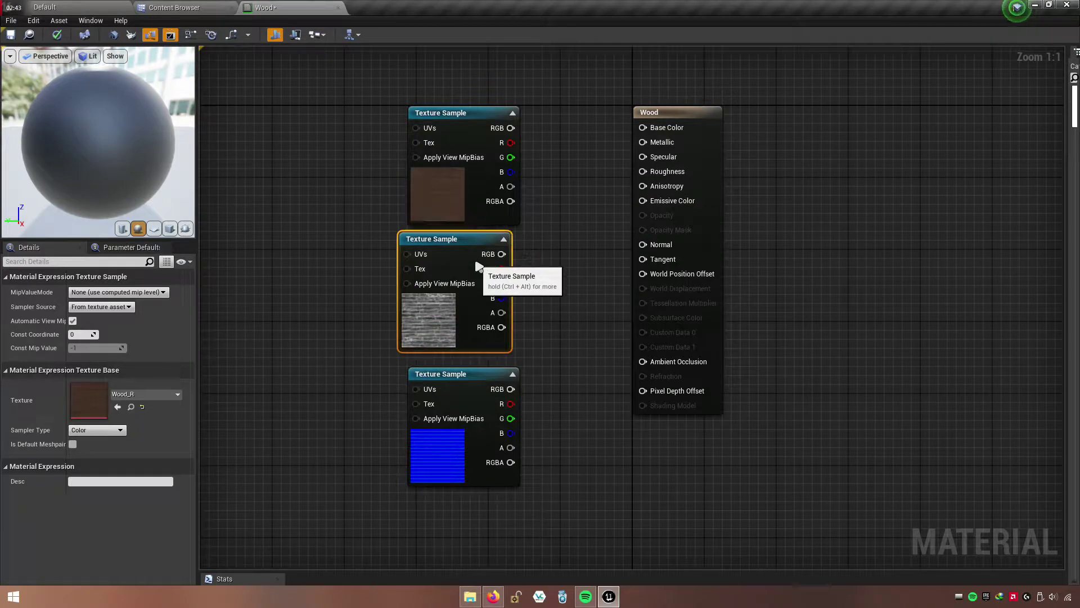
mouse_move(511, 128)
mouse_down()
mouse_move(670, 138)
mouse_move(511, 127)
mouse_up()
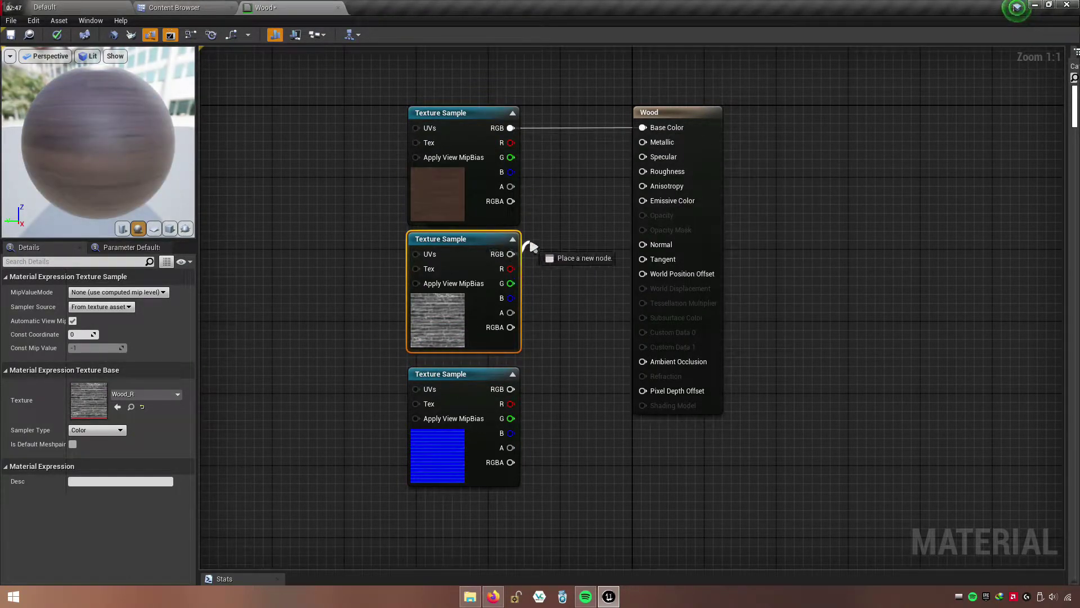
- Feed the roughness texture through a Multiply with a Constant into Roughness
drag(510, 254, 541, 251)
text(multi)
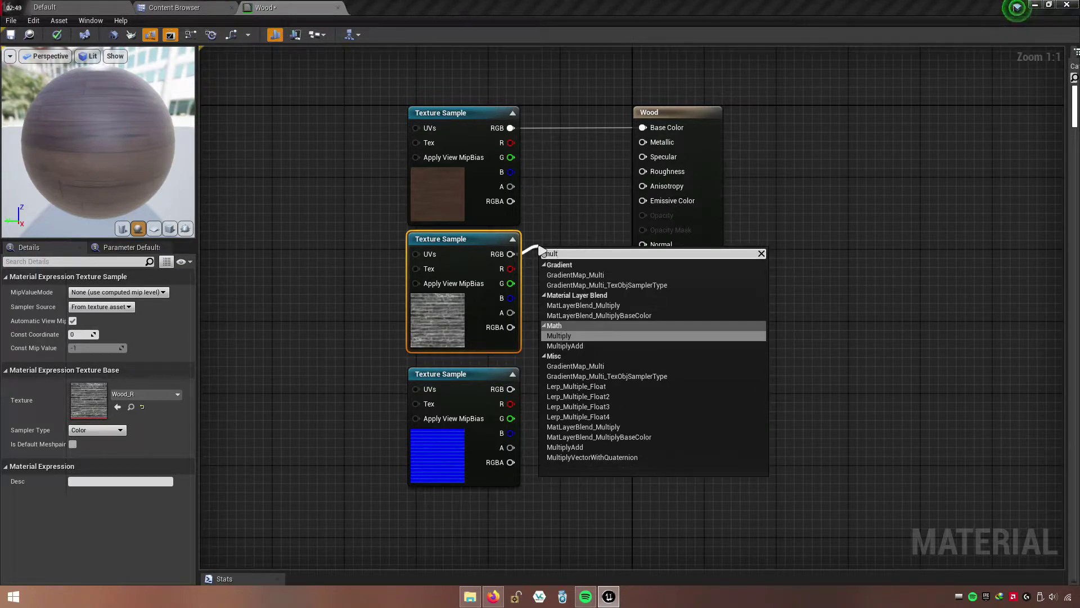
text(ply)
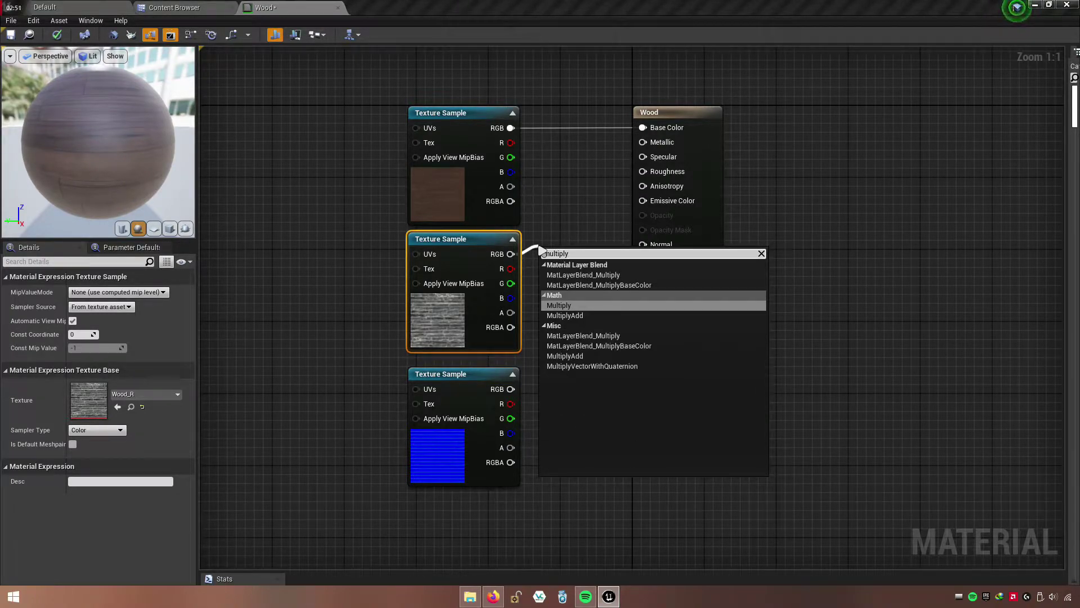
click(563, 307)
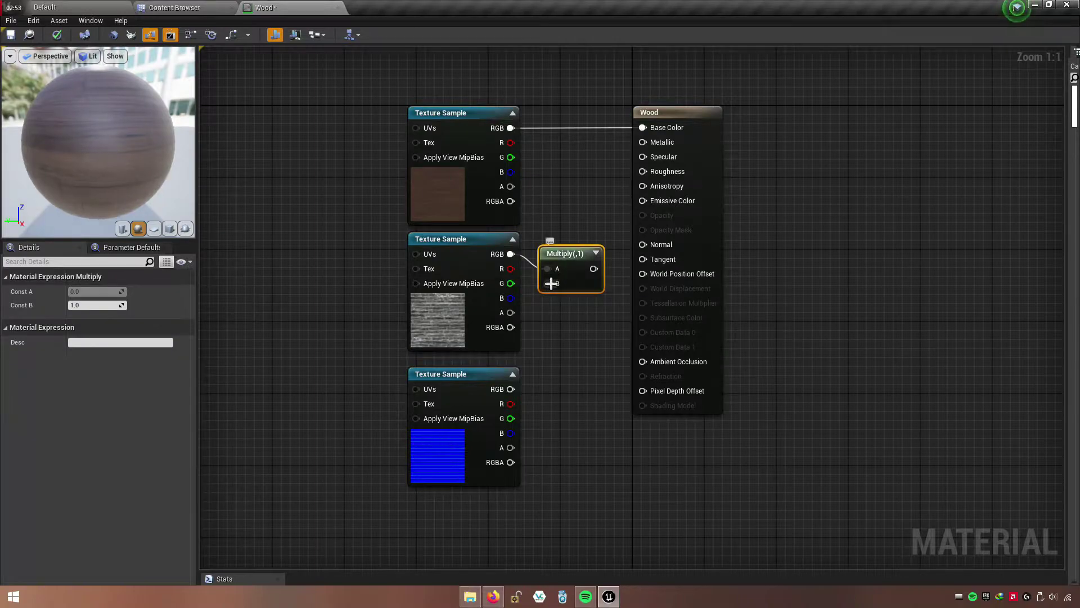
drag(551, 283, 552, 338)
text(constant)
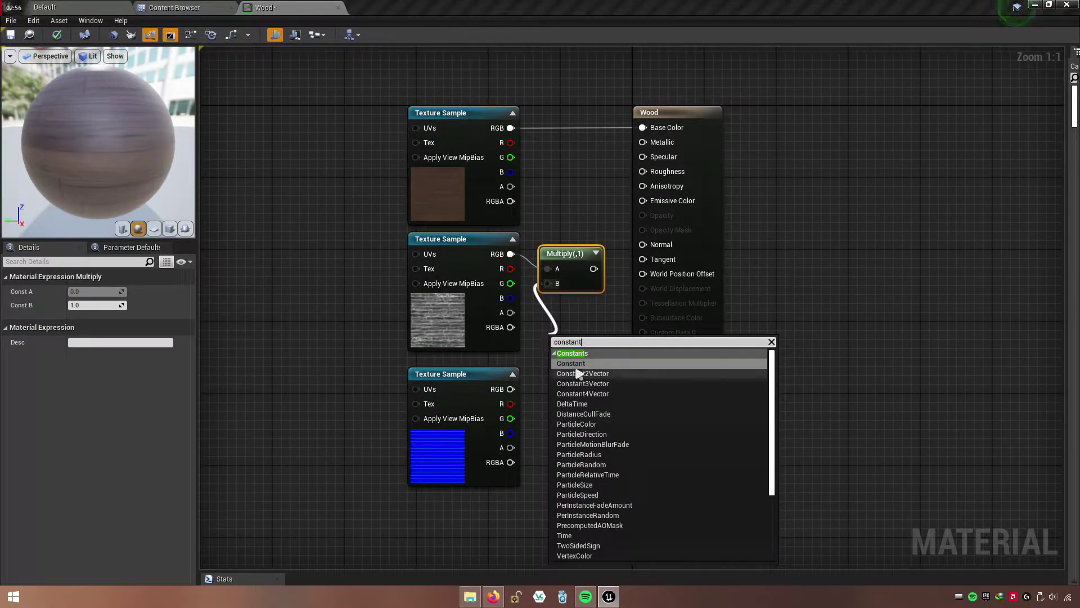
click(579, 363)
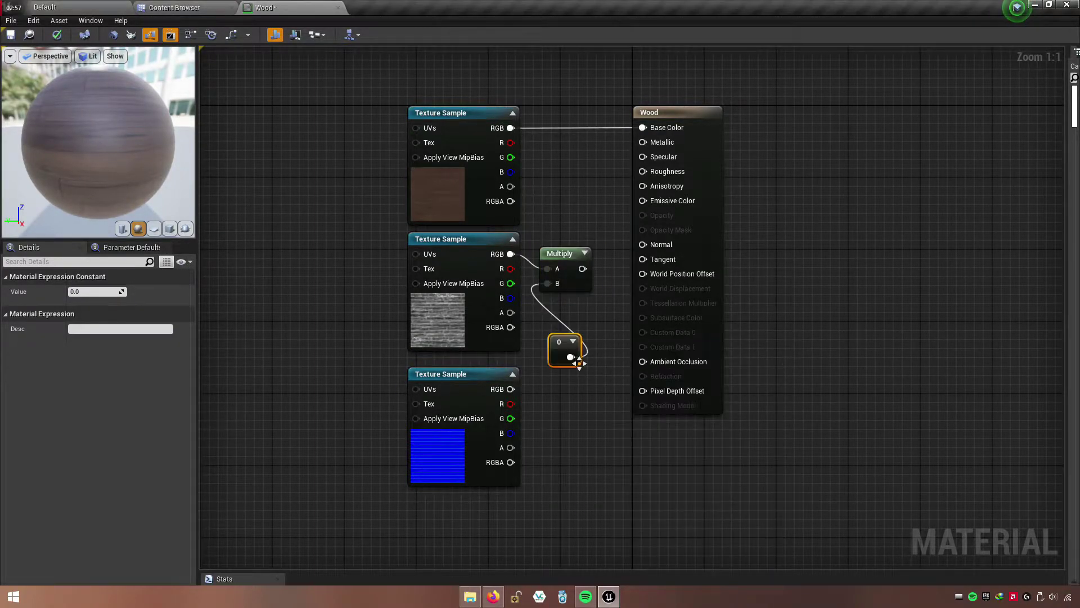
right_drag(586, 313, 614, 296)
drag(507, 237, 433, 237)
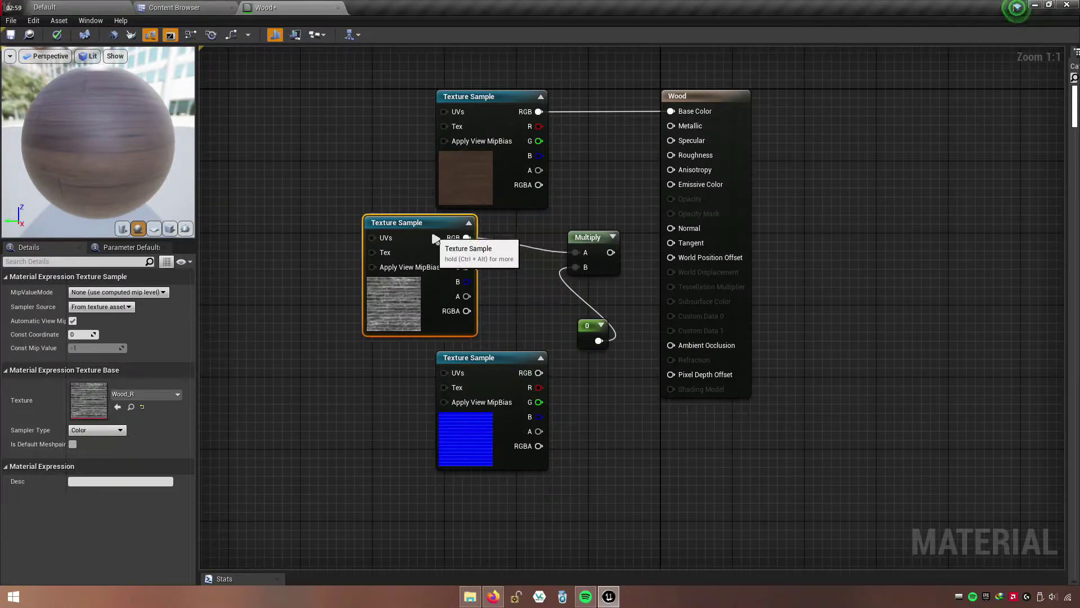
mouse_move(588, 332)
mouse_down()
mouse_move(527, 265)
mouse_move(603, 284)
mouse_up()
key(q)
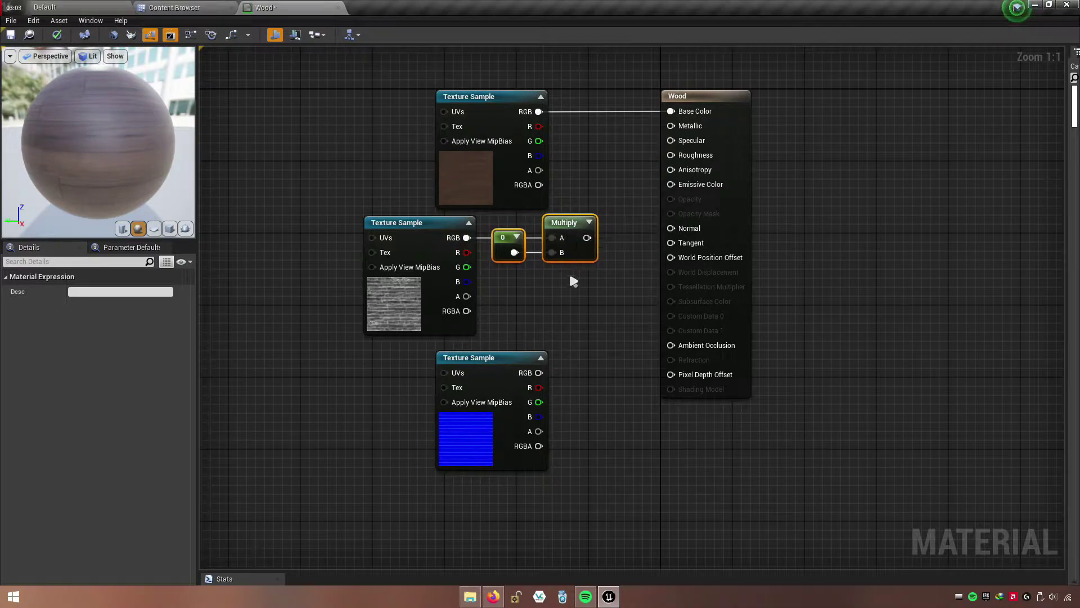
click(580, 309)
drag(586, 238, 670, 154)
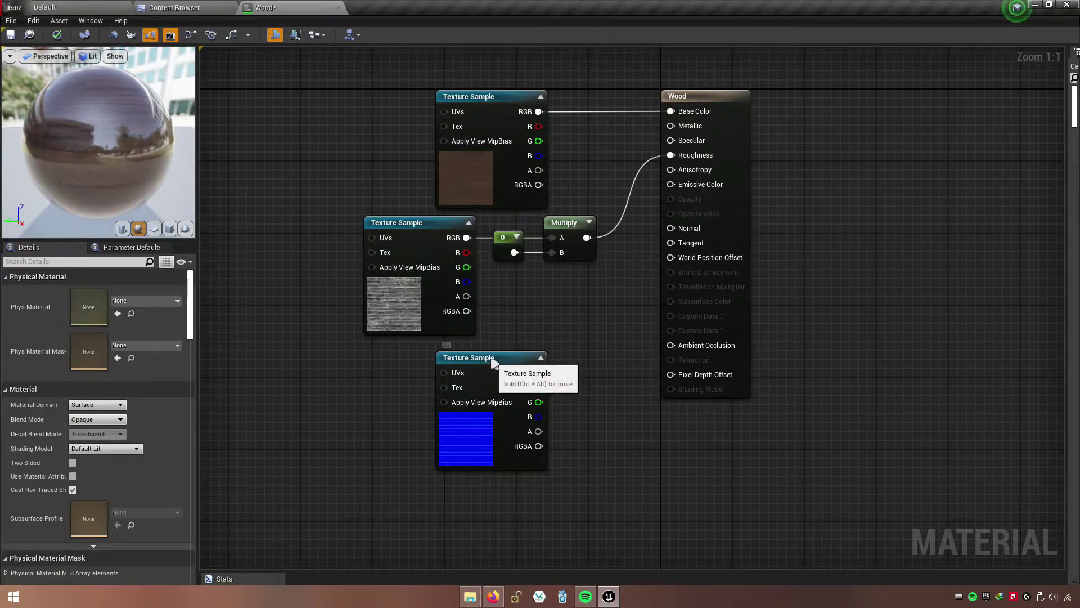
- Wire the normal texture to Normal, set the constant to 100, and save the Wood material
mouse_move(495, 365)
mouse_down()
mouse_move(487, 358)
mouse_move(693, 231)
mouse_up()
click(583, 387)
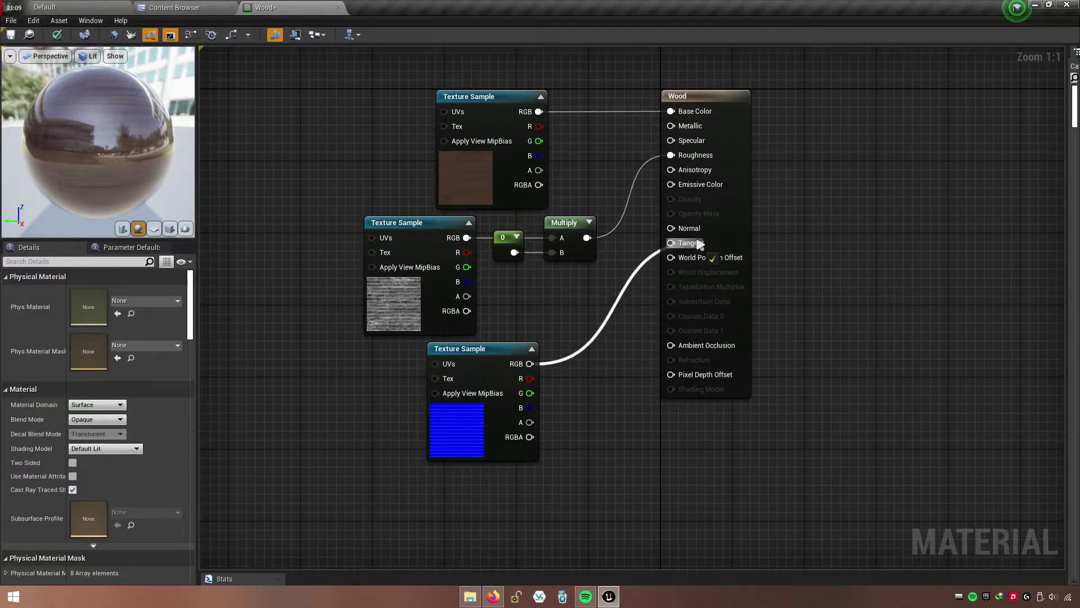
click(509, 243)
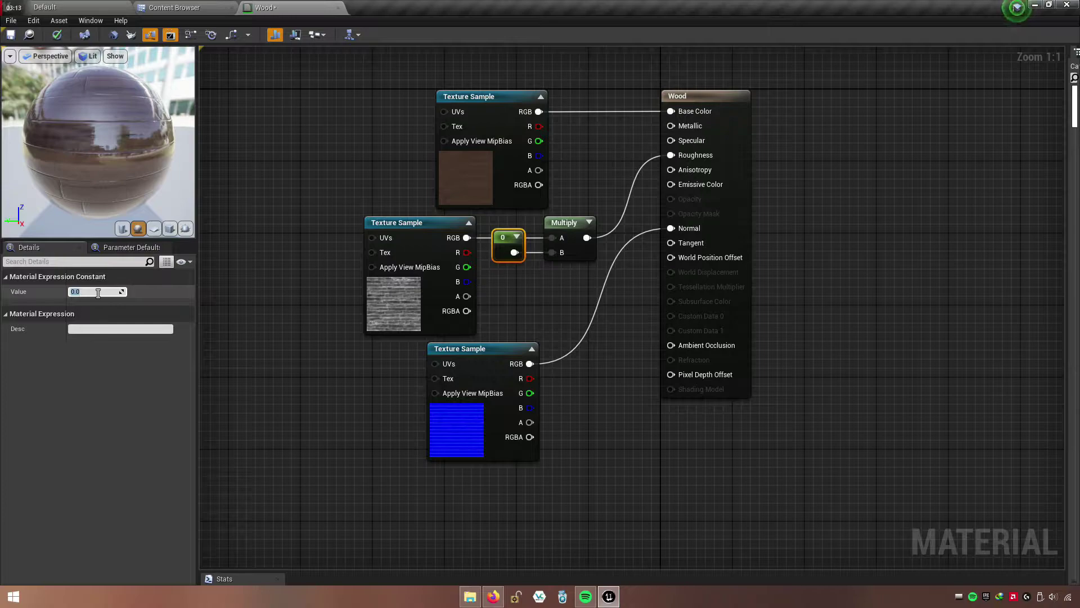
text(100)
key(Return)
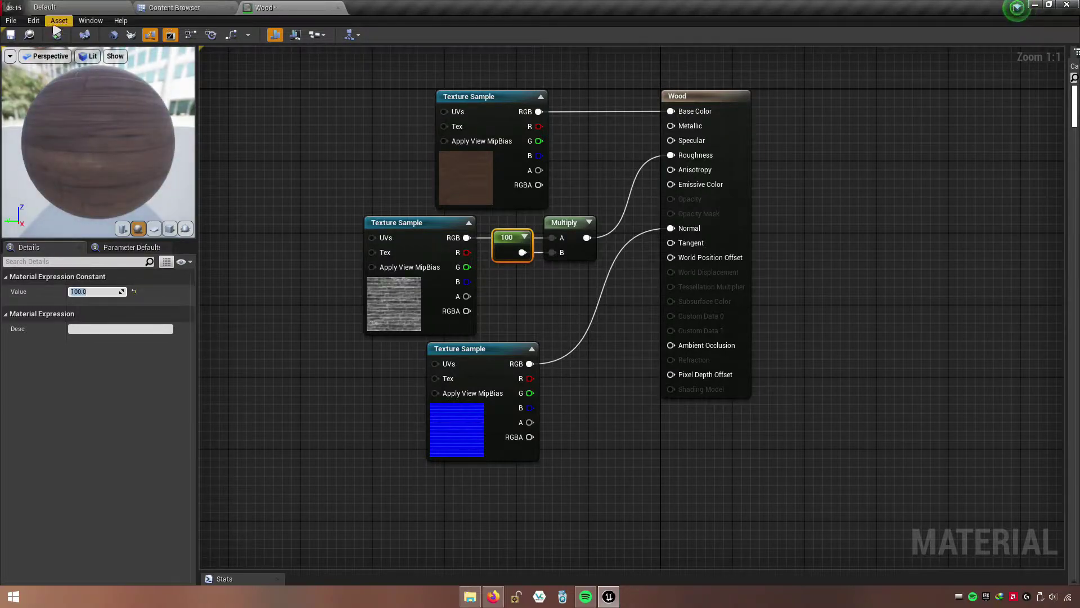
click(57, 22)
click(57, 35)
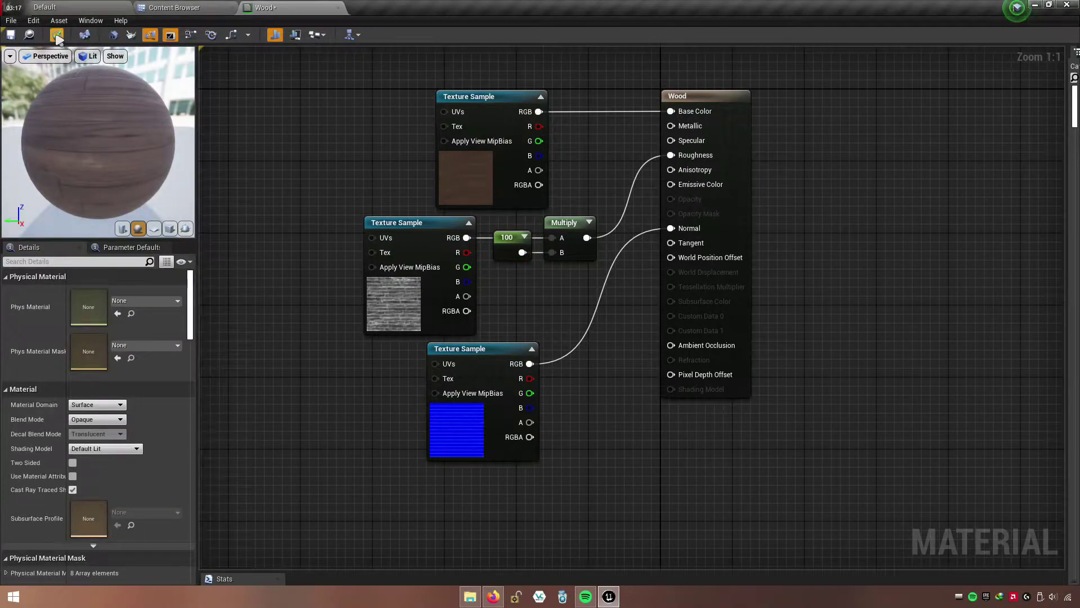
- Close the Wood material, create a material named Grass, and open it
click(339, 8)
right_click(431, 265)
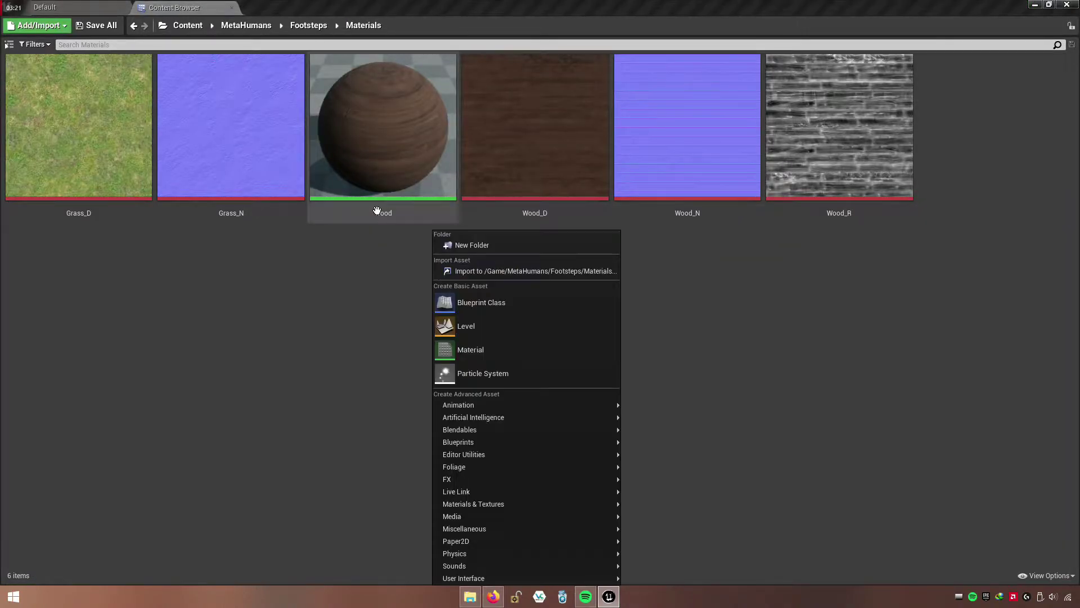
click(494, 358)
text(Grass)
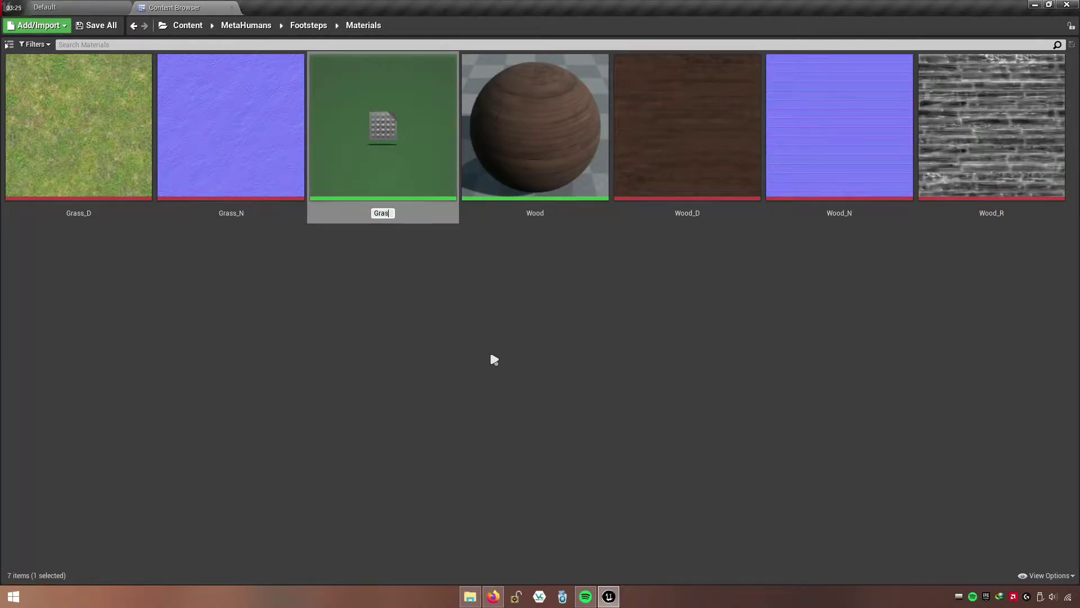
key(Return)
double_click(79, 169)
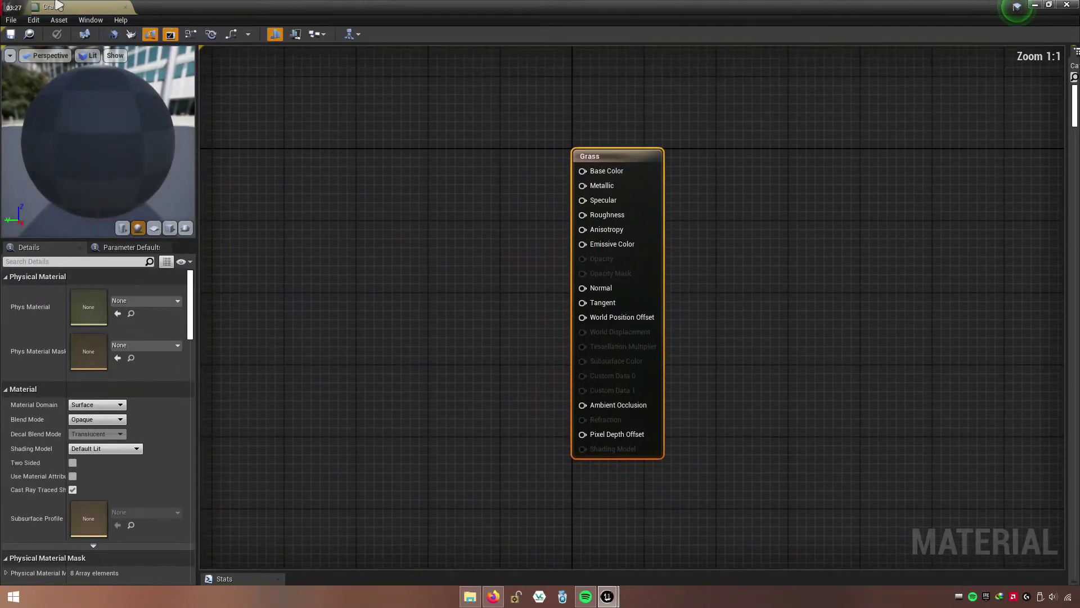
- Select the Grass_D and Grass_N textures and drag them to the Grass material editor
click(176, 7)
click(276, 146)
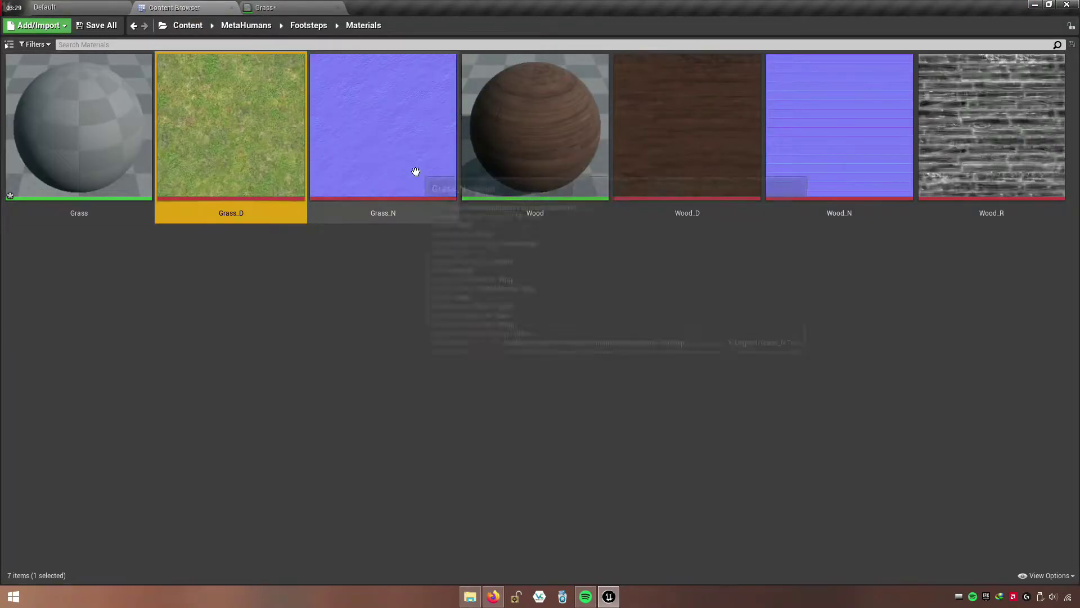
ctrl+click(415, 172)
mouse_move(248, 183)
mouse_down()
mouse_move(276, 1)
mouse_move(338, 219)
mouse_up()
- Place Grass_D and Grass_N in the graph, wiring Grass_D to Base Color and Grass_N to Normal
drag(398, 351, 397, 469)
mouse_move(415, 234)
mouse_down()
mouse_move(432, 194)
mouse_move(643, 177)
mouse_up()
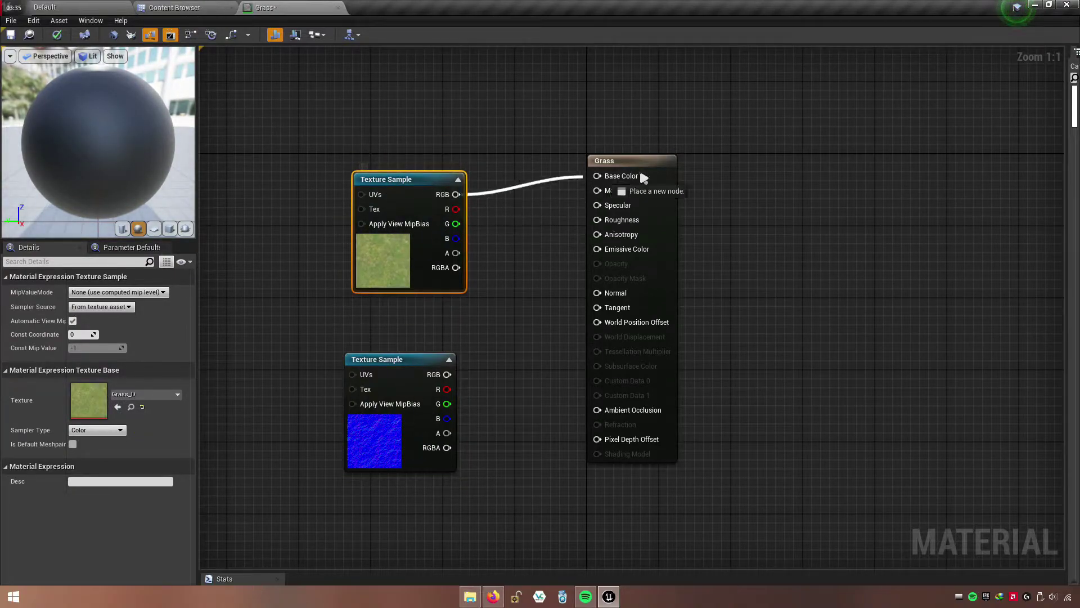
drag(420, 181, 464, 163)
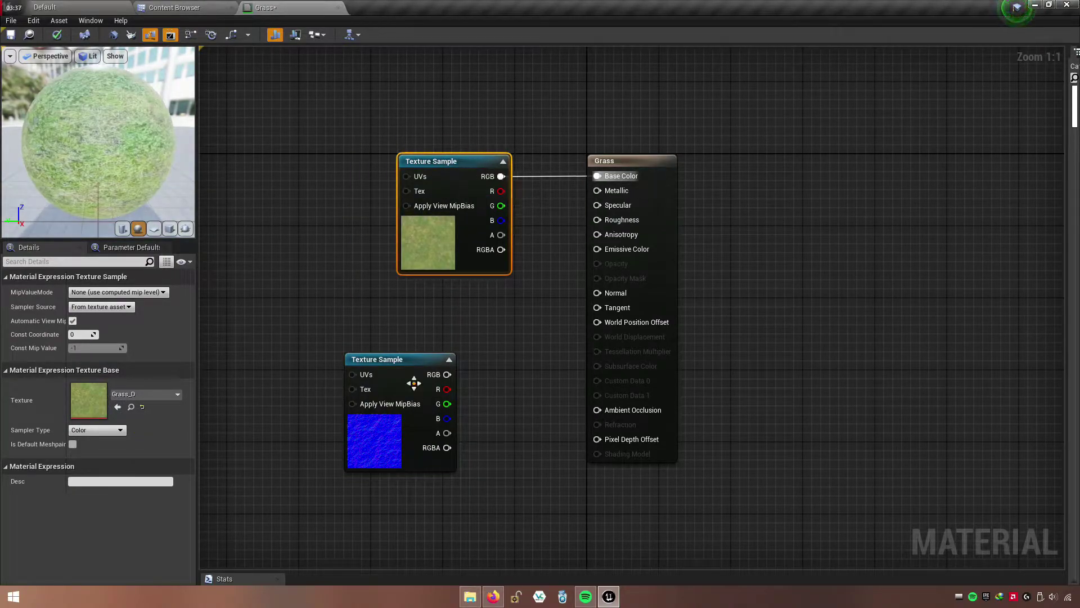
mouse_move(414, 383)
mouse_down()
mouse_move(468, 339)
mouse_move(541, 328)
mouse_up()
drag(605, 298, 598, 293)
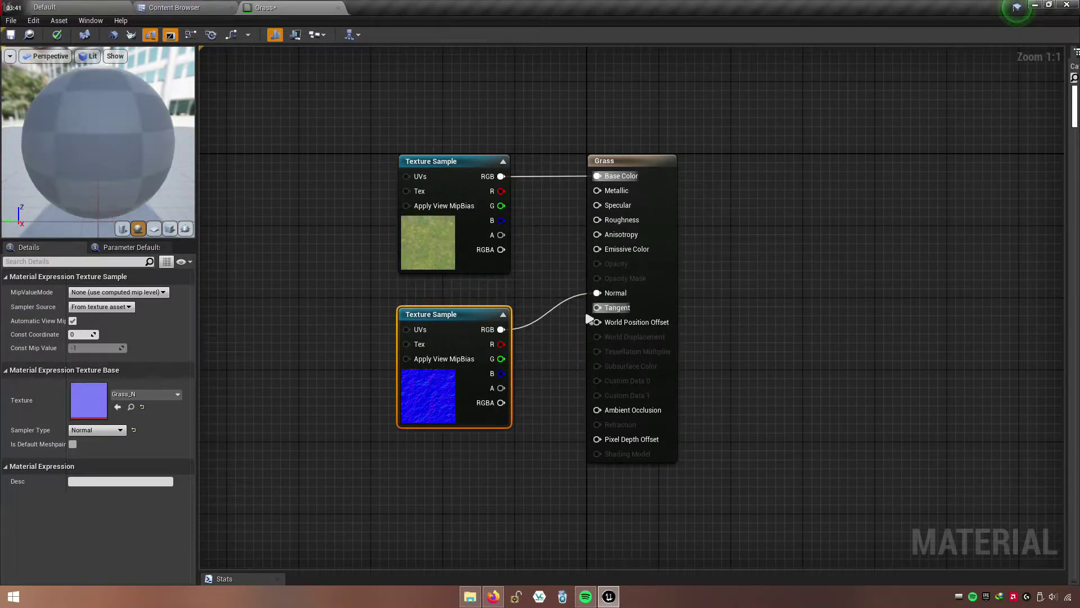
click(539, 276)
- Feed a constant of 100 into Roughness, then apply and save the Grass material
drag(598, 219, 535, 229)
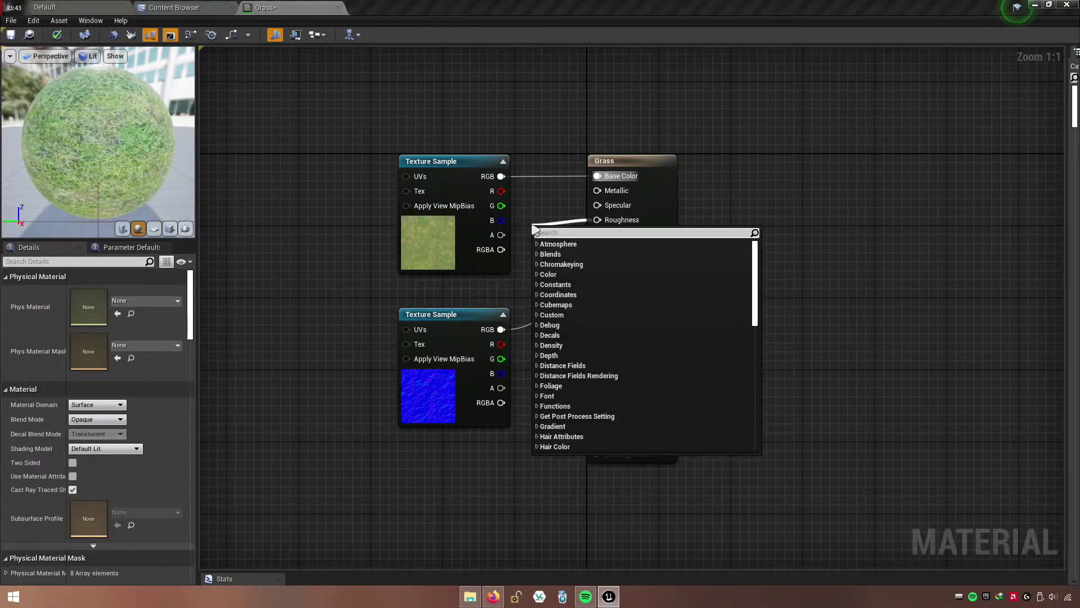
text(constant)
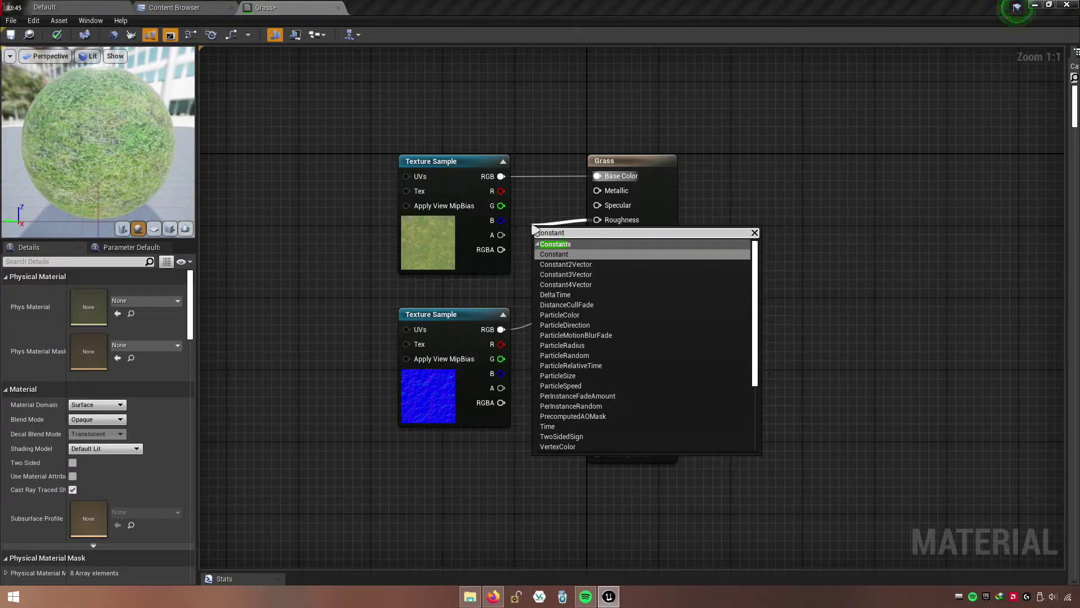
click(541, 256)
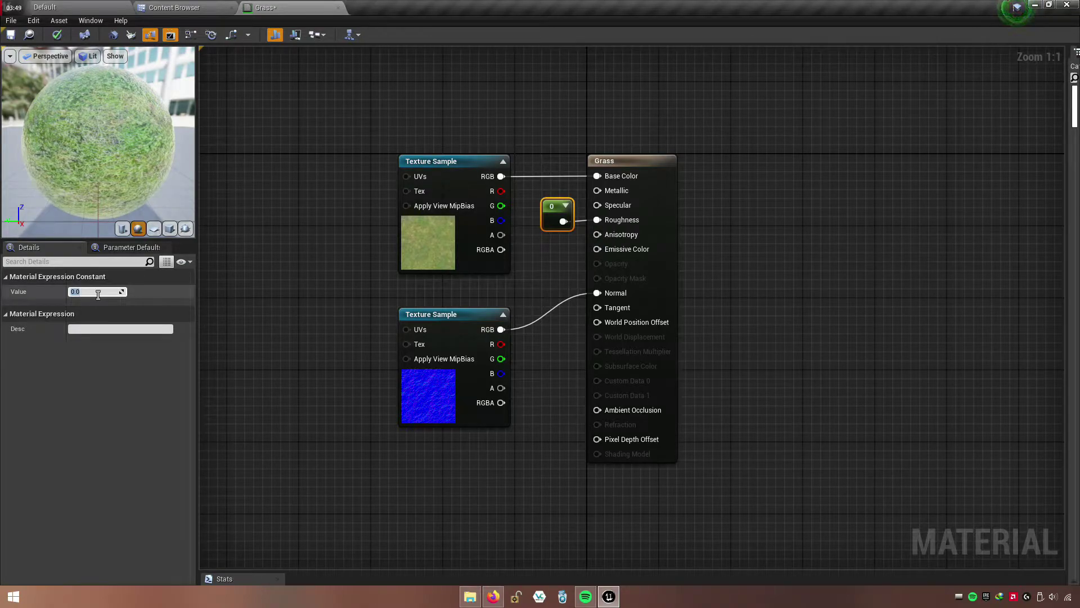
text(100)
key(Return)
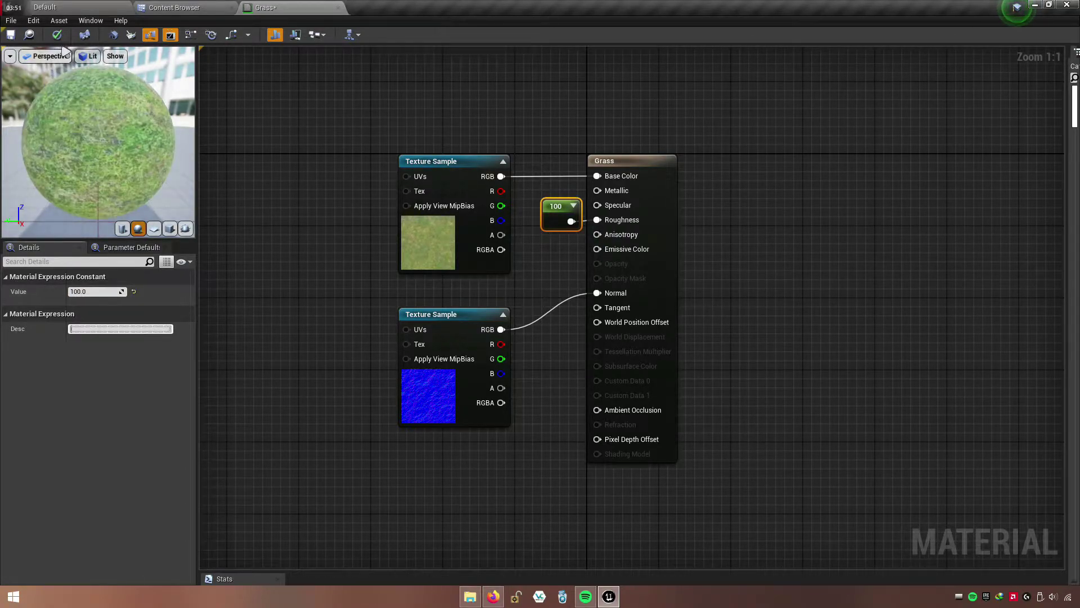
click(57, 35)
click(10, 37)
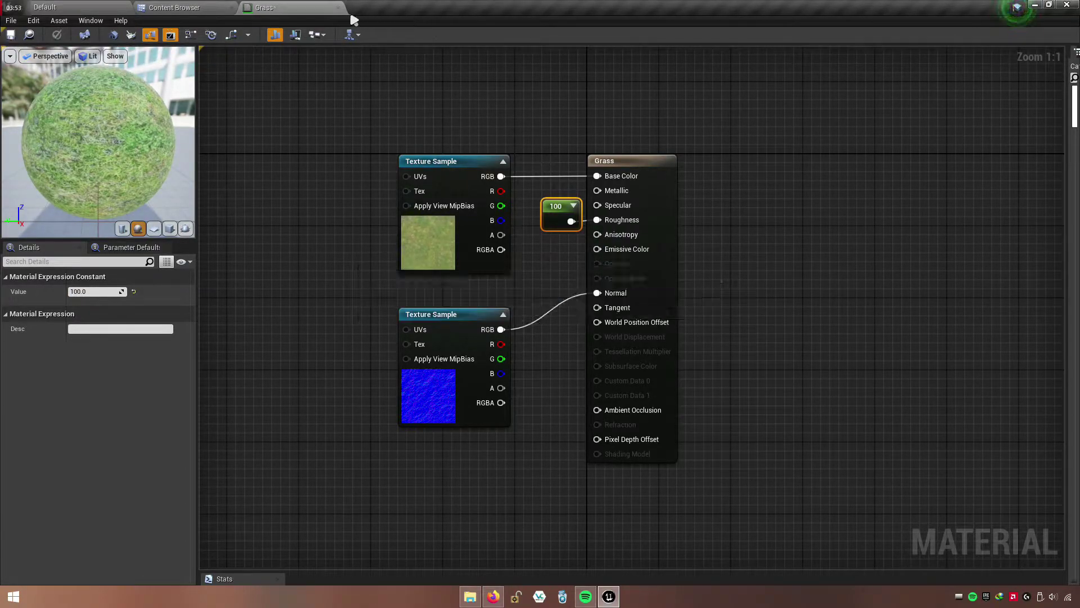
click(180, 8)
click(450, 425)
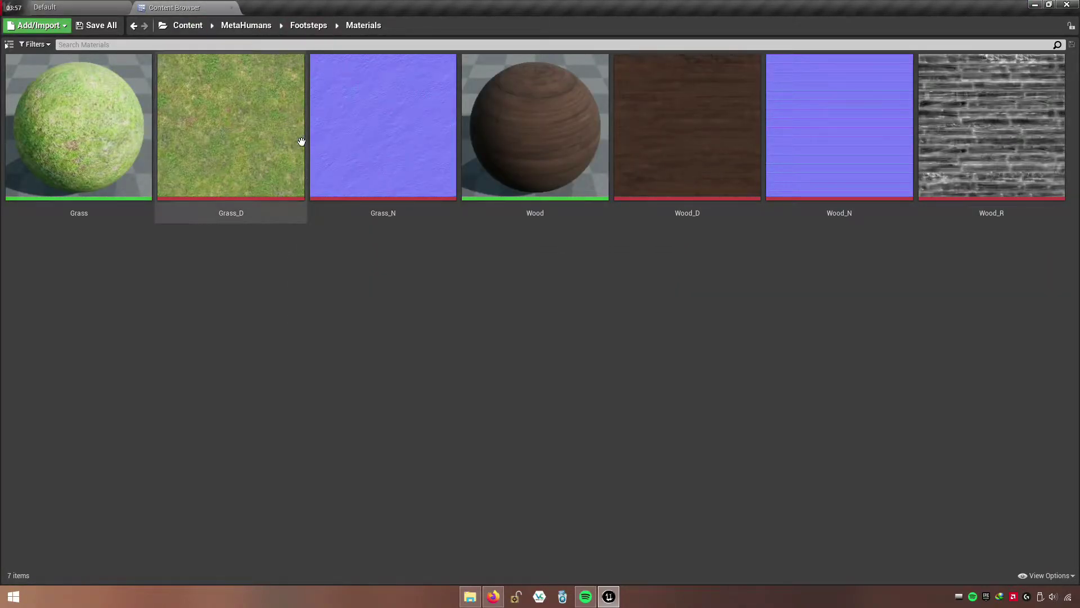
- In Footsteps, select the Grass and Wood physical materials and move them into Materials
click(309, 26)
click(675, 219)
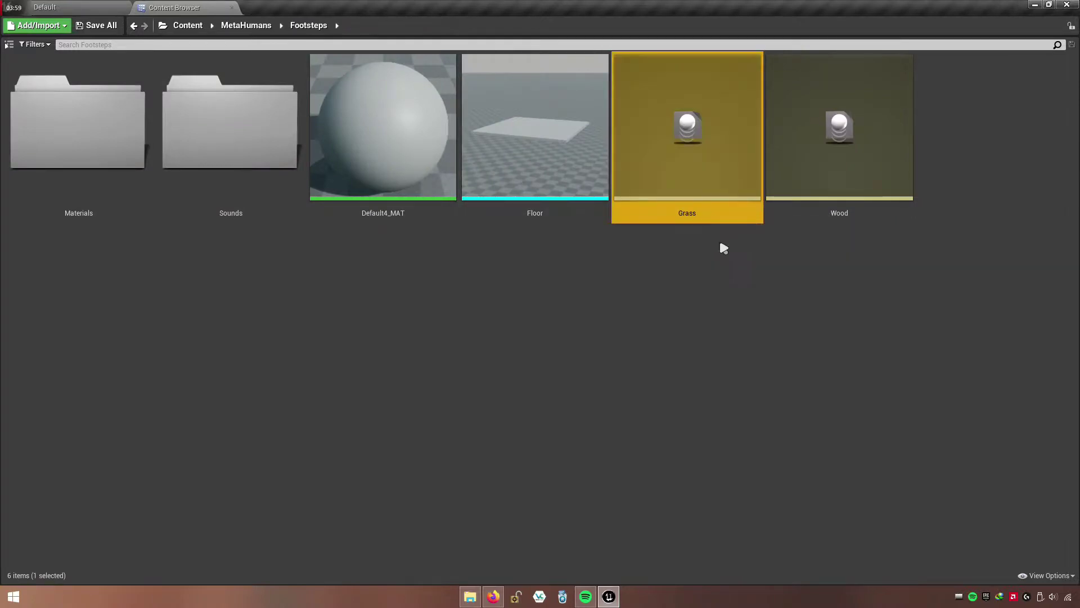
click(786, 209)
click(697, 209)
ctrl+click(793, 217)
drag(724, 212, 63, 157)
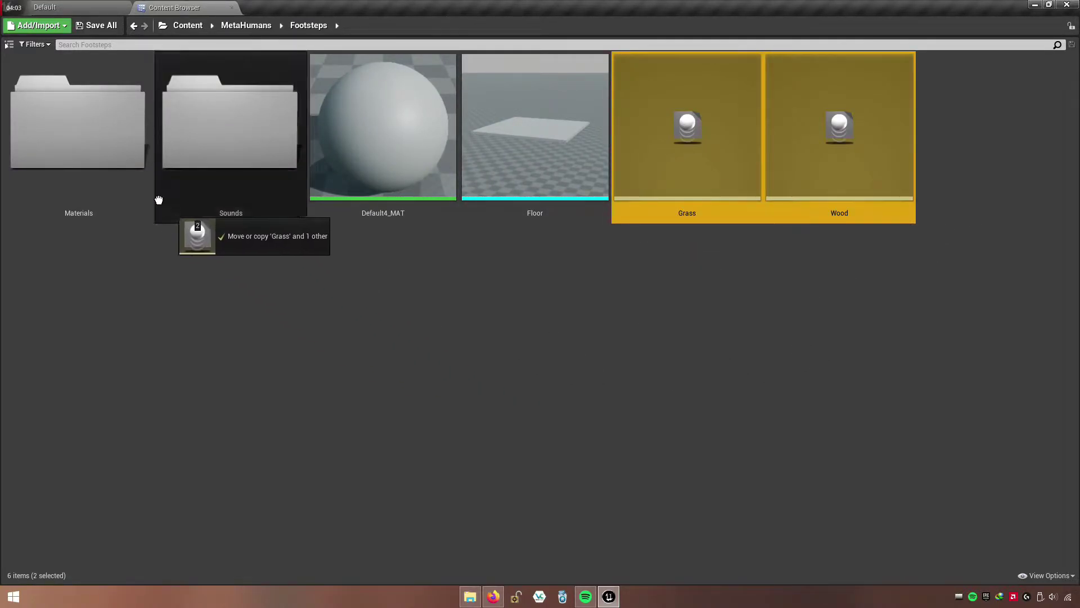
click(93, 172)
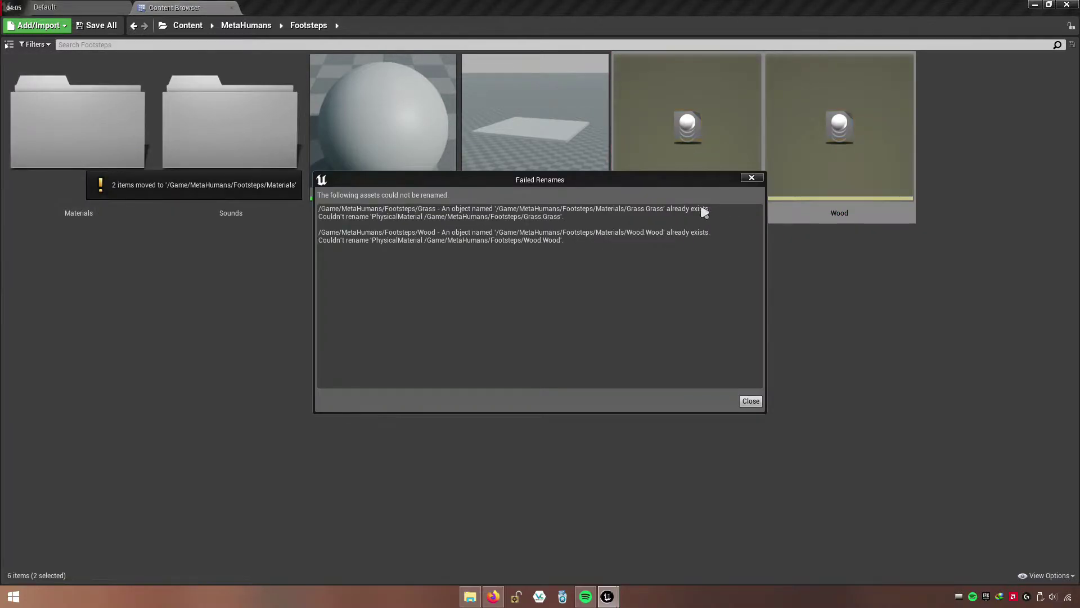
click(750, 178)
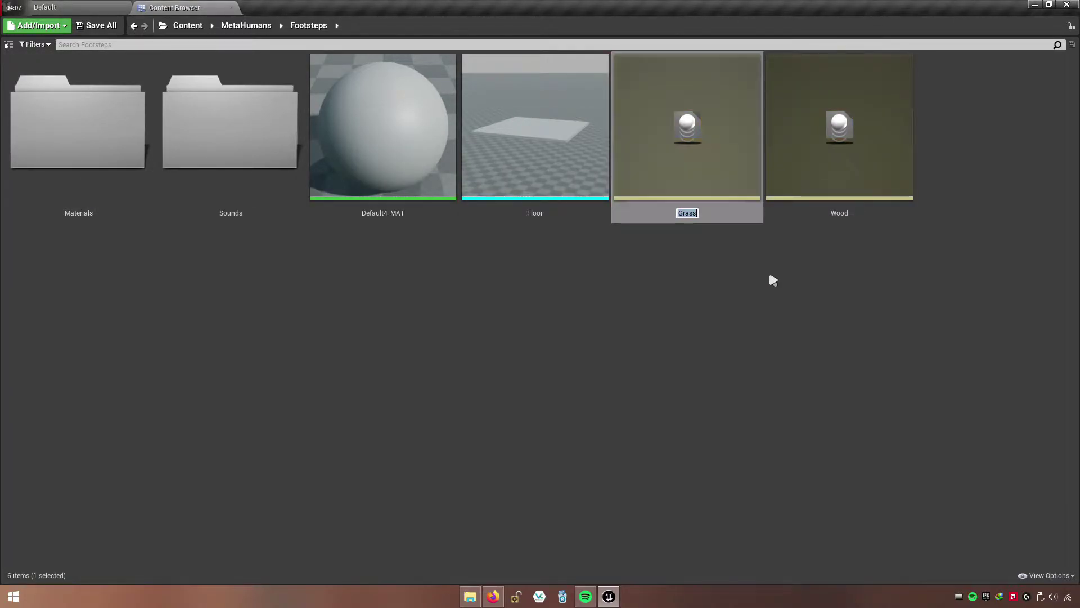
- Rename the physical materials to Grass_PA and Wood_PA
key(End)
text(PA)
text(_)
key(Left)
key(shift+Right)
key(shift+Right)
key(shift+Right)
key(ctrl+c)
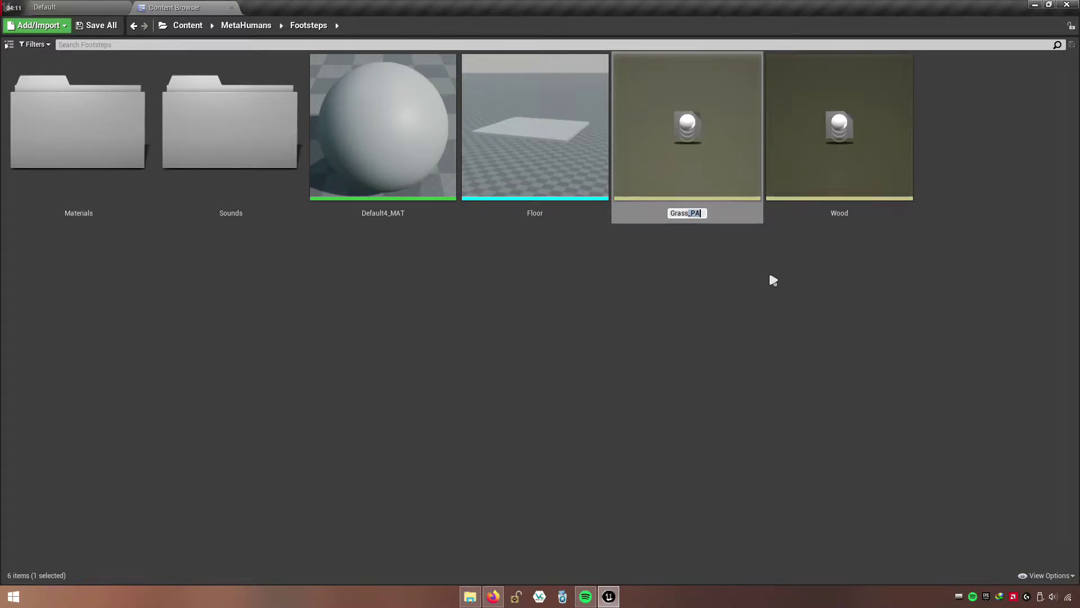
key(Return)
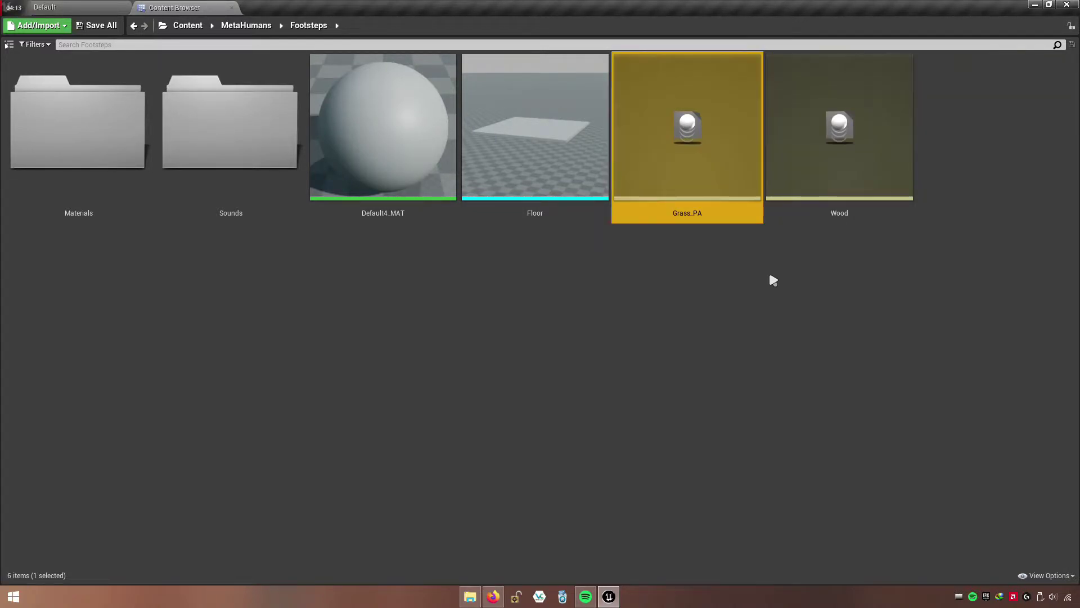
key(Right)
key(F2)
key(End)
key(ctrl+v)
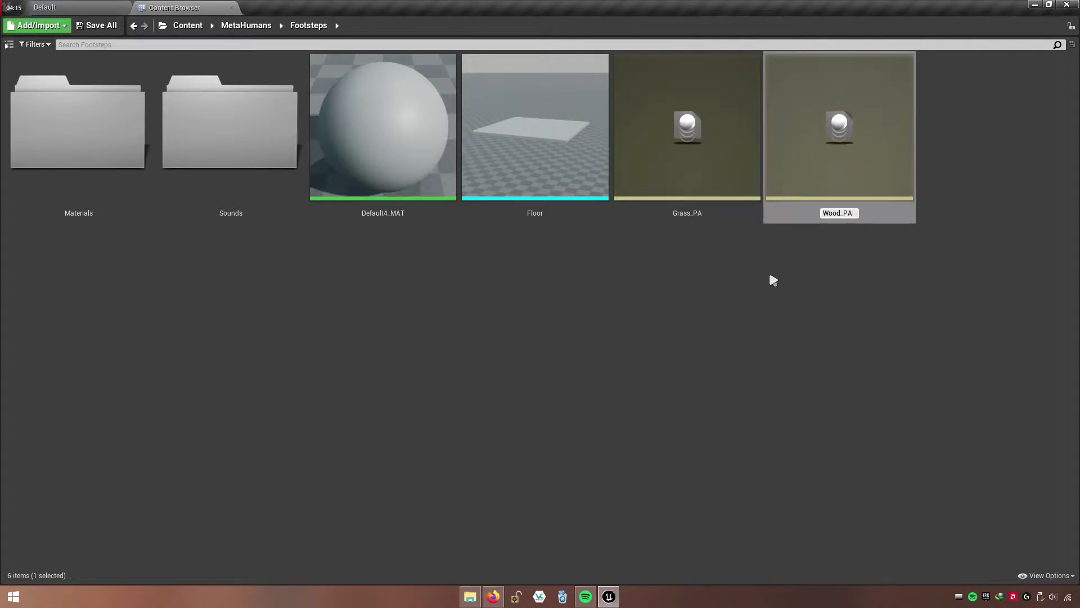
key(Return)
- Move Grass_PA and Wood_PA into the Materials folder and open it
ctrl+click(737, 183)
drag(737, 183, 115, 145)
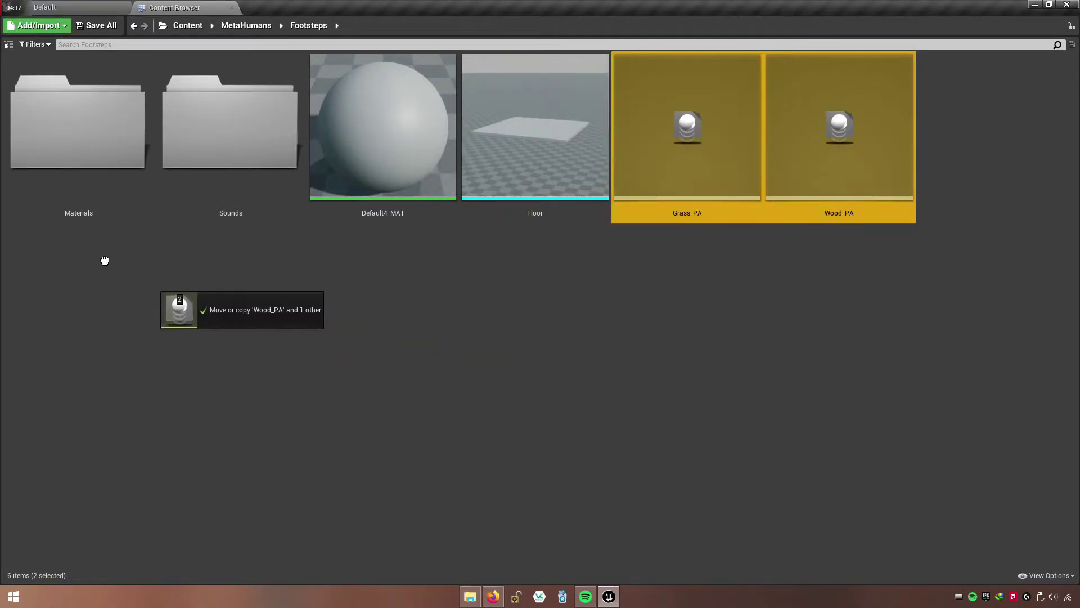
click(106, 151)
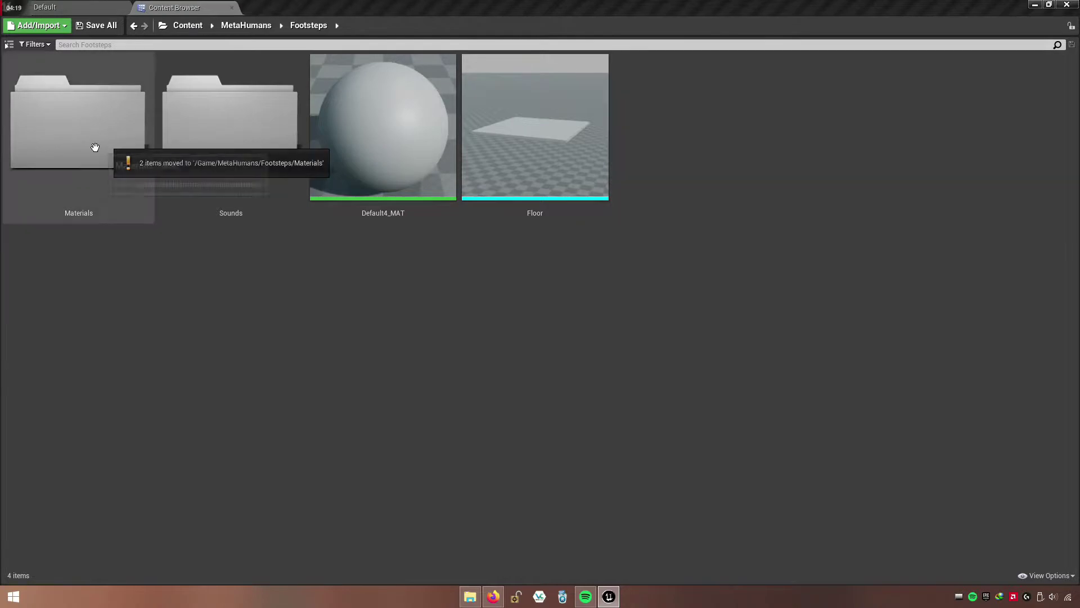
double_click(96, 150)
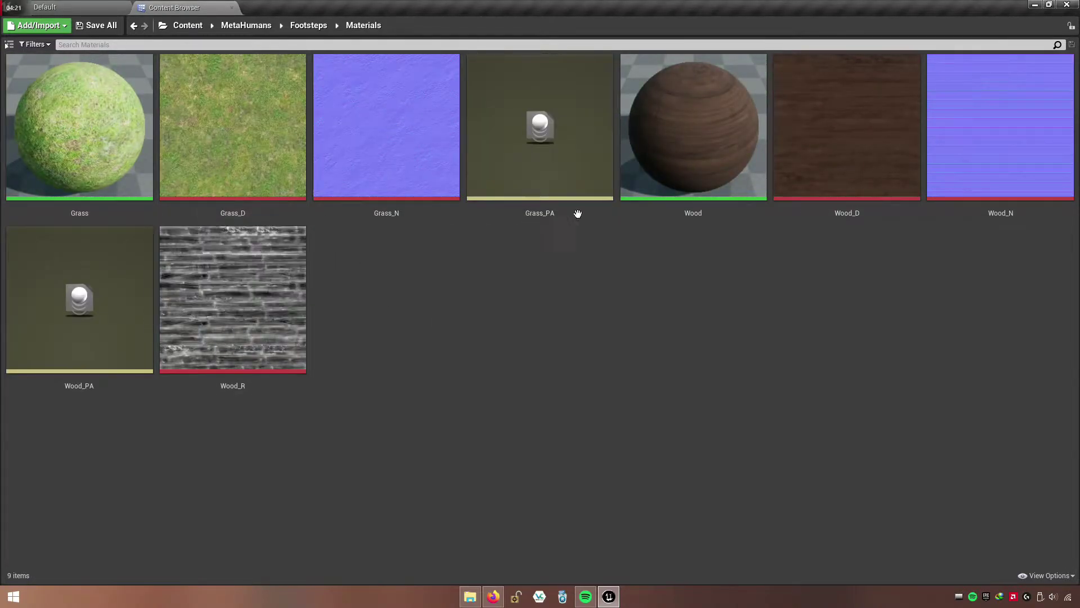
click(675, 214)
- Set the Wood material's Phys Material to Wood_PA and save it
double_click(740, 213)
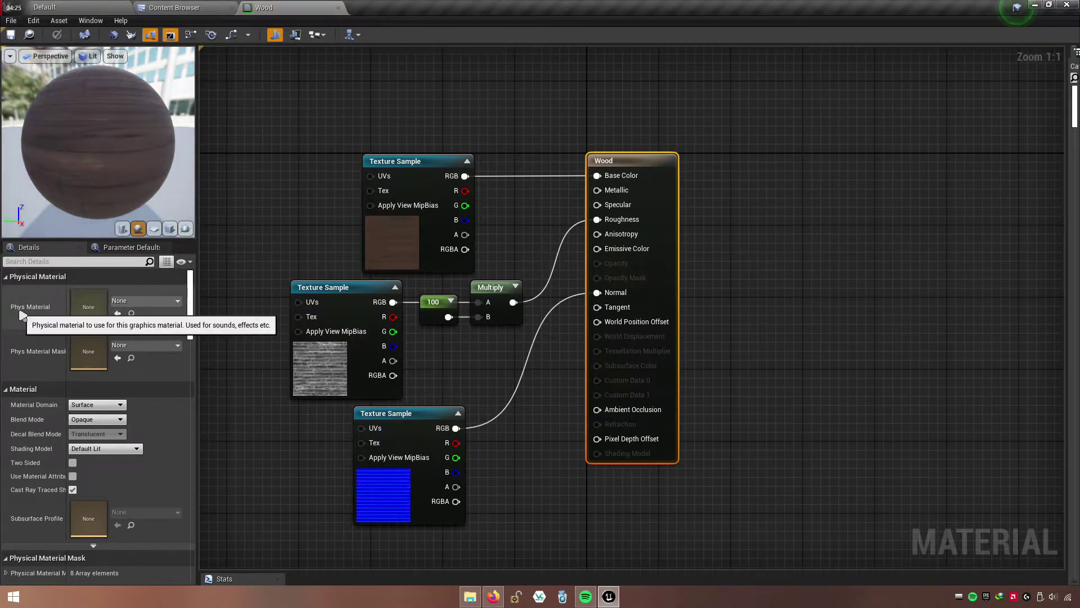
click(162, 304)
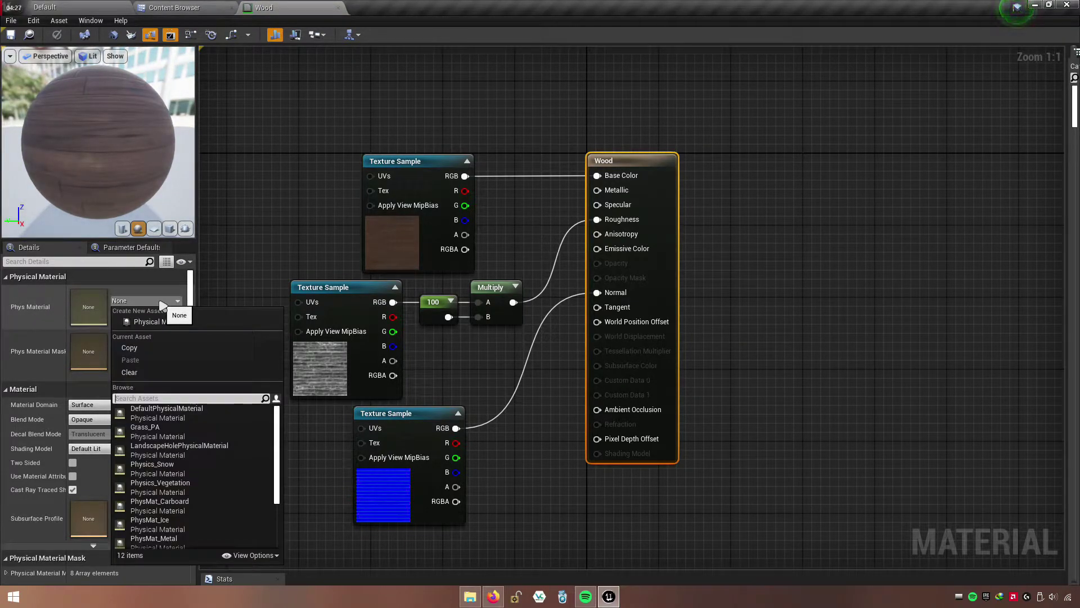
text(wood)
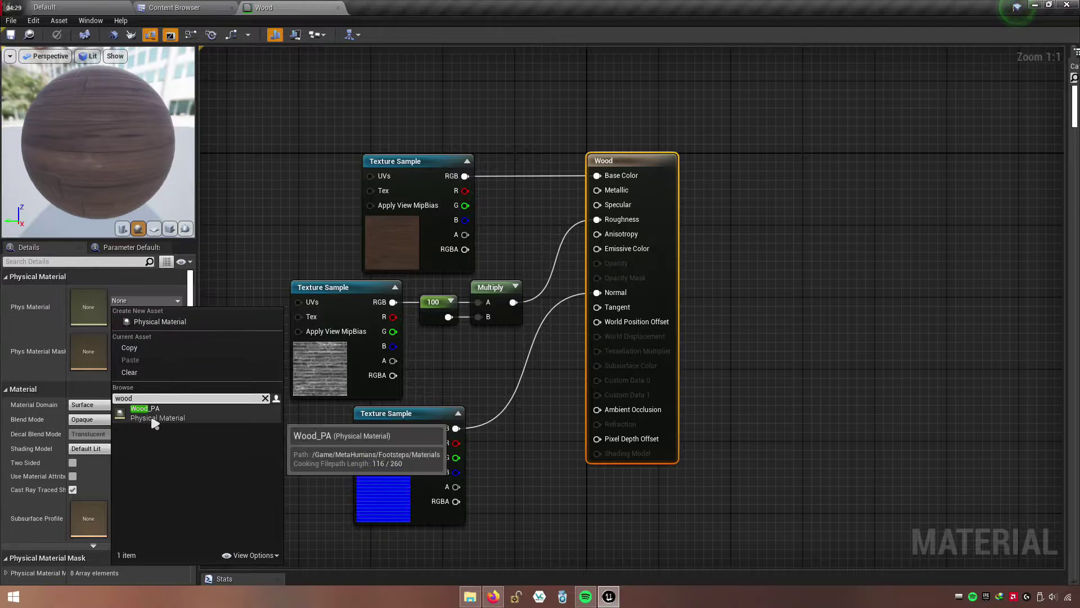
click(150, 413)
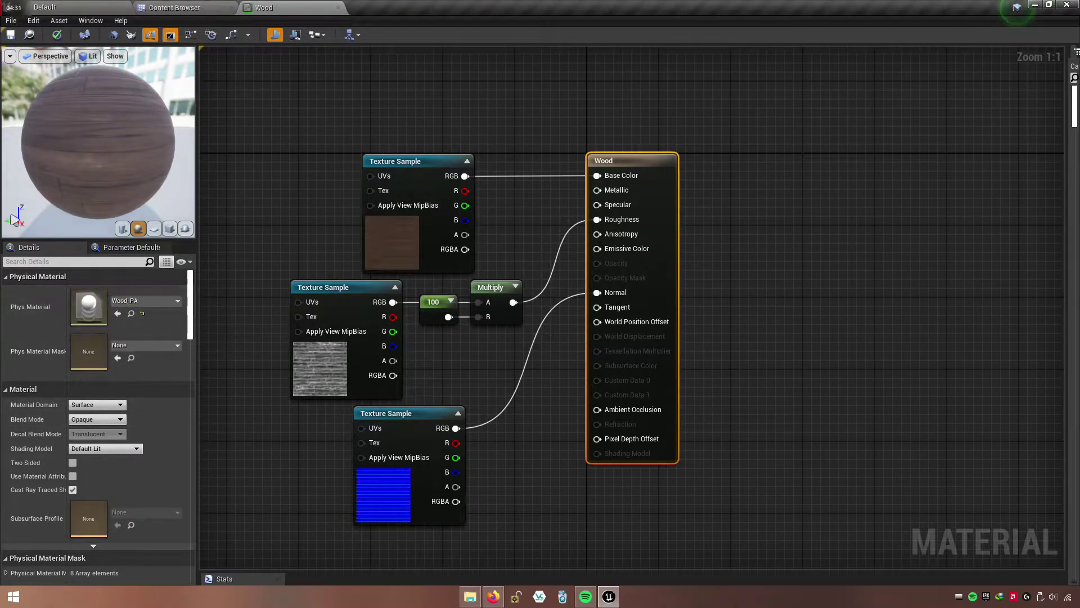
click(12, 36)
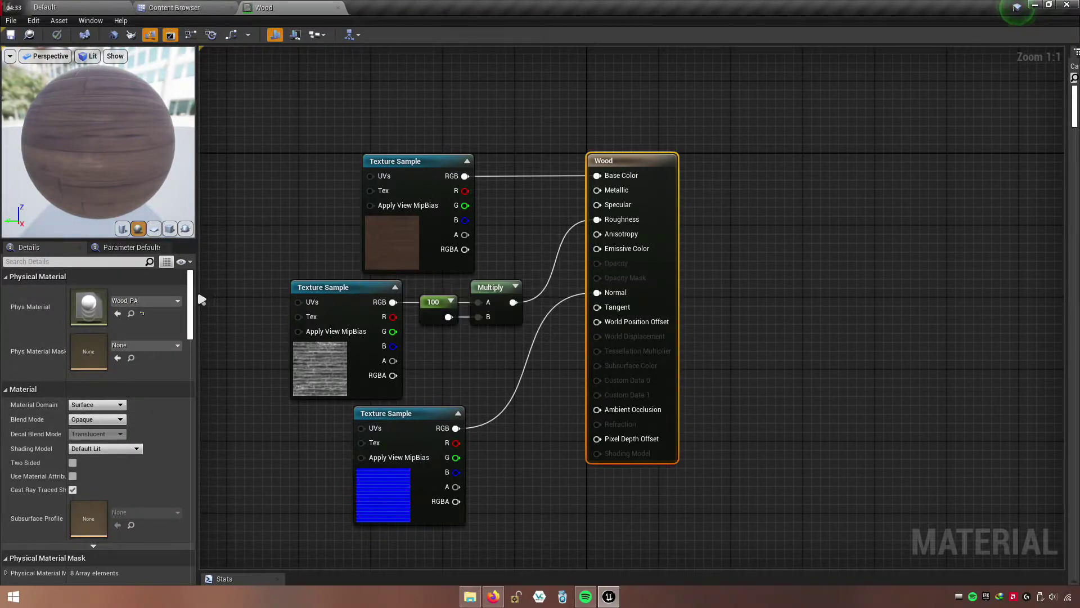
scroll(191, 344, down, 8)
drag(197, 344, 204, 248)
click(337, 8)
- Set the Grass material's Phys Material to Grass_PA, then save and apply
double_click(140, 173)
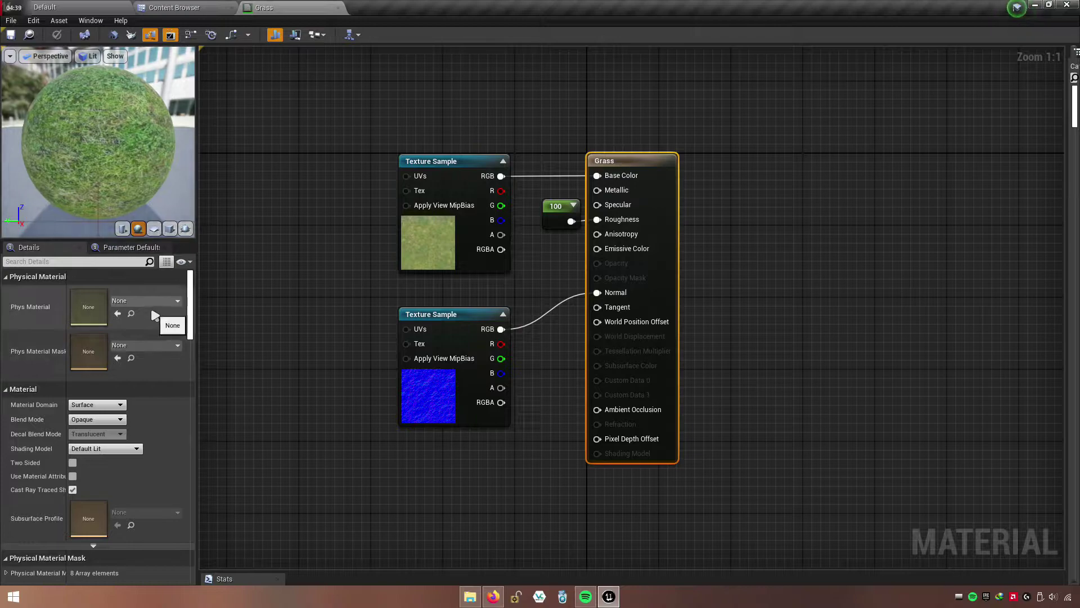
click(142, 302)
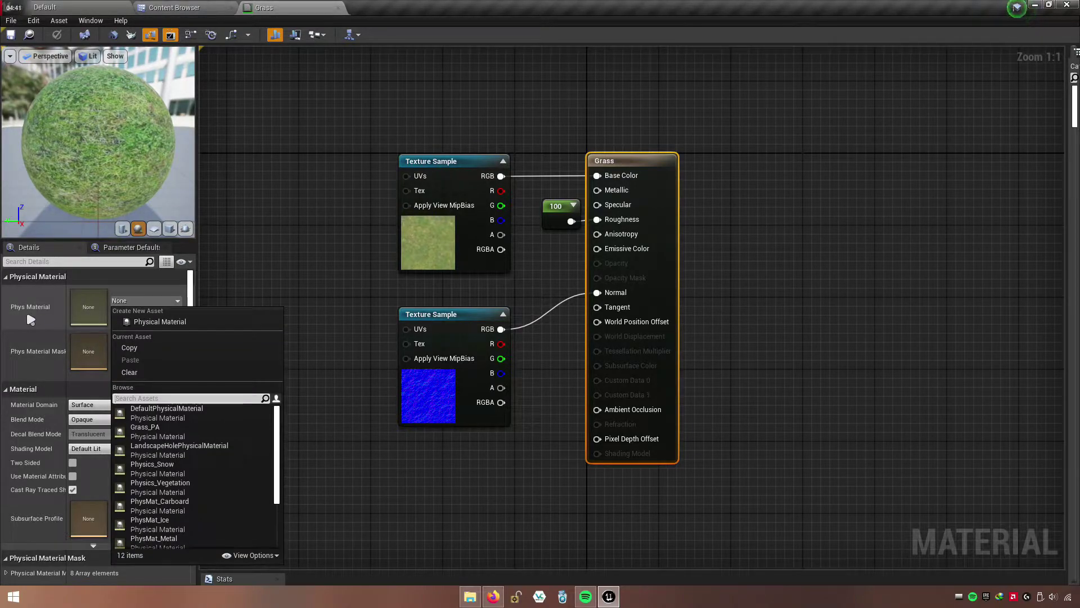
text(grass)
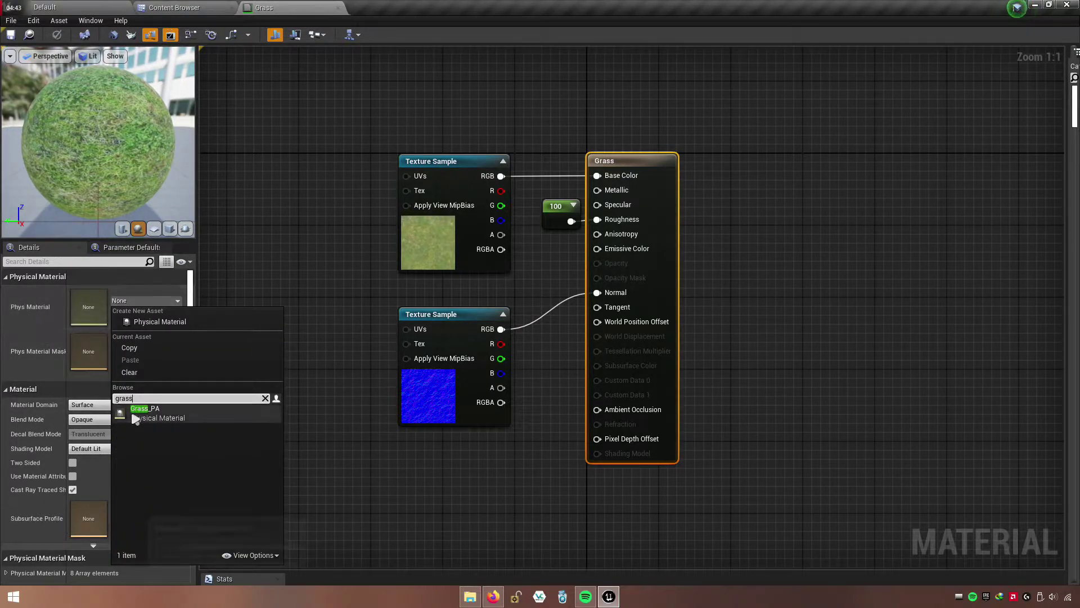
key(Return)
click(17, 36)
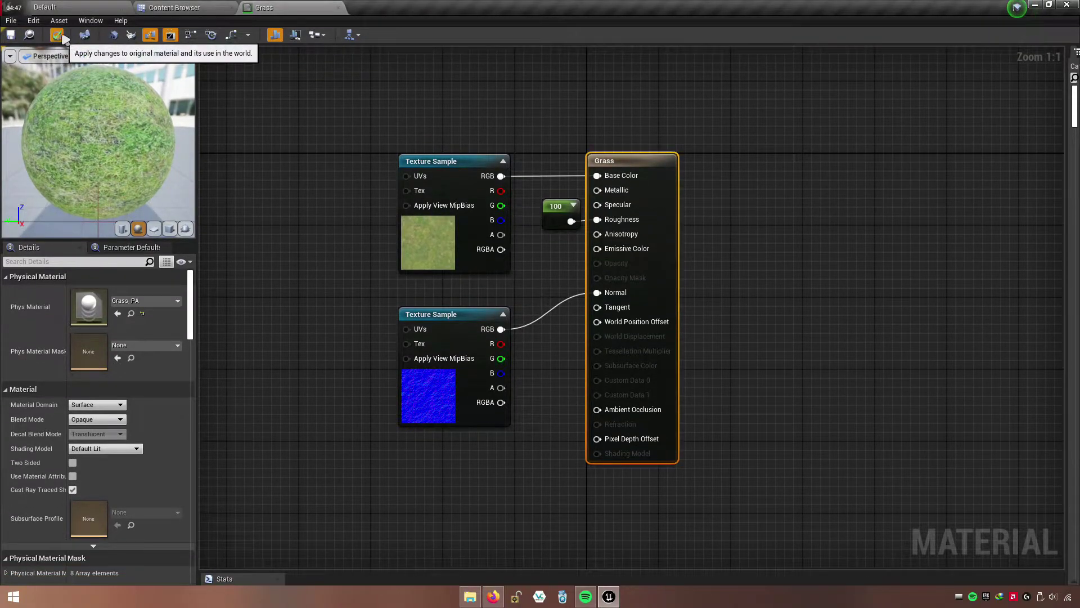
click(59, 36)
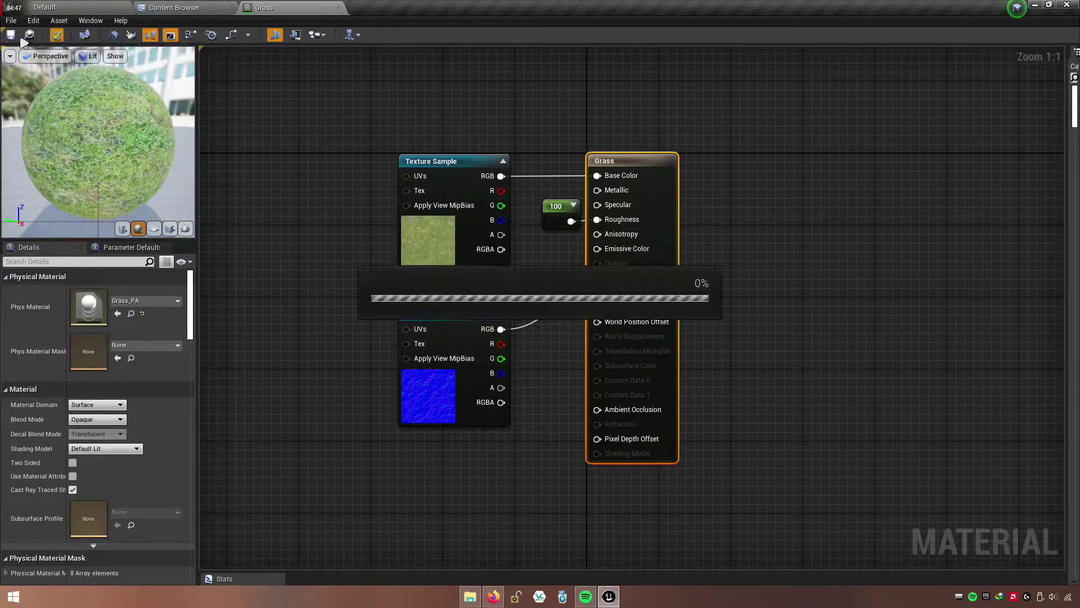
click(338, 7)
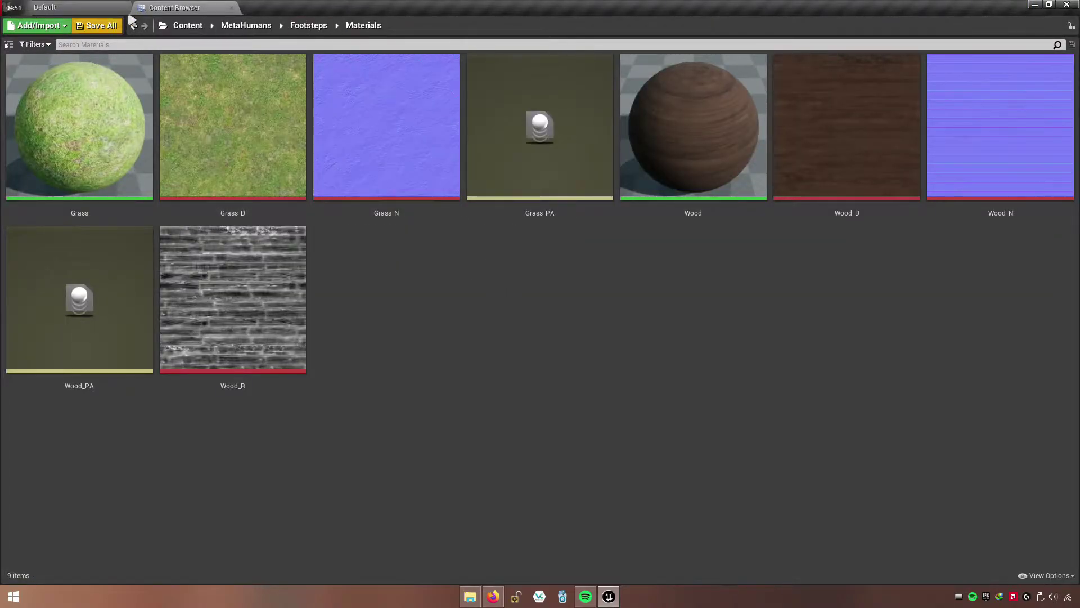
- Force-delete the Default4_MAT material from the Footsteps folder
click(311, 26)
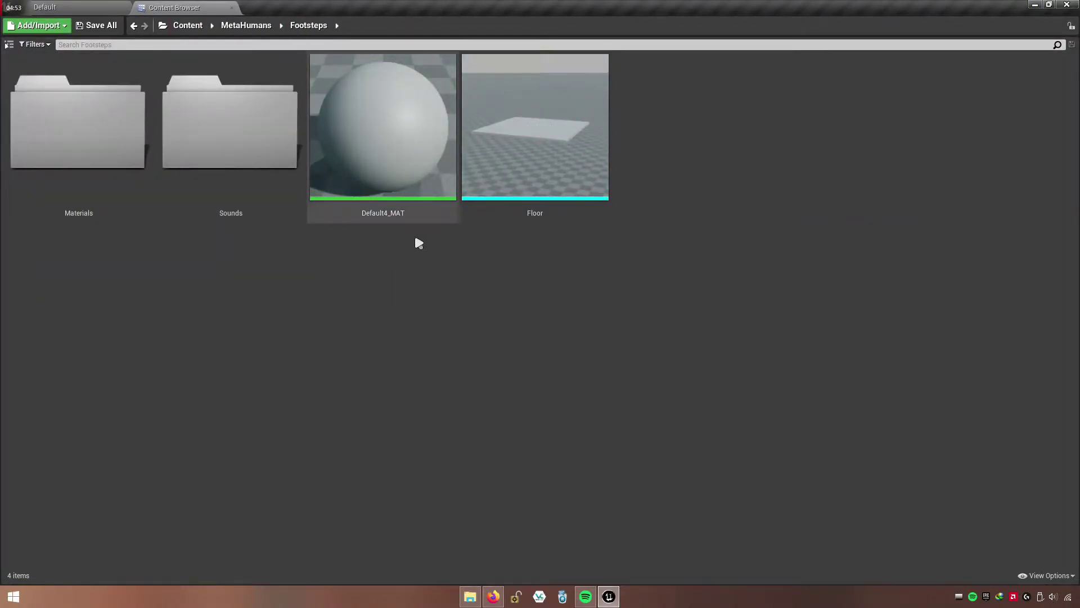
click(503, 216)
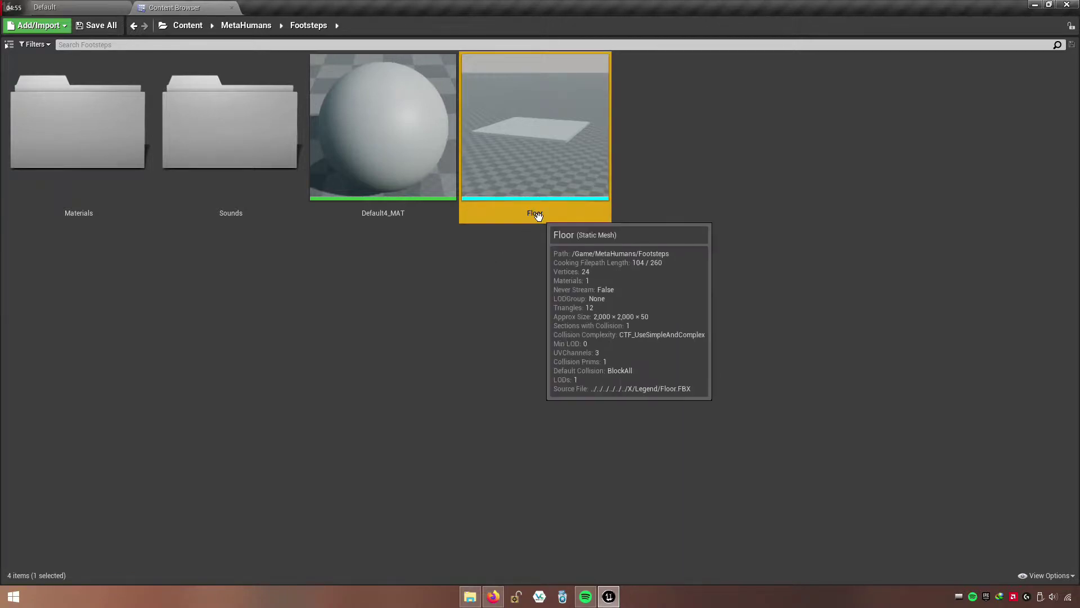
click(397, 193)
key(Delete)
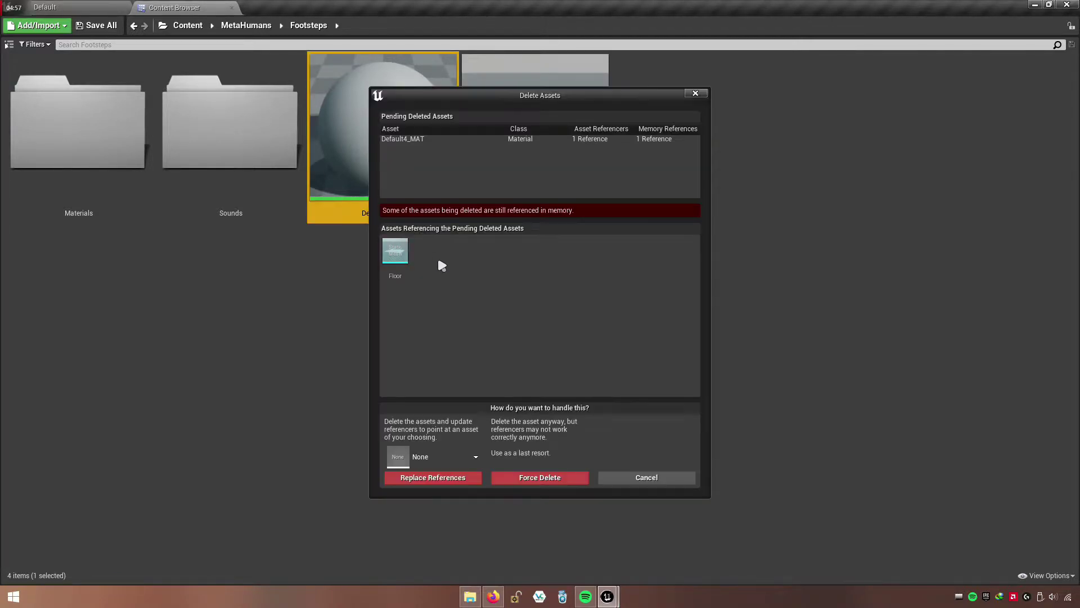
click(544, 473)
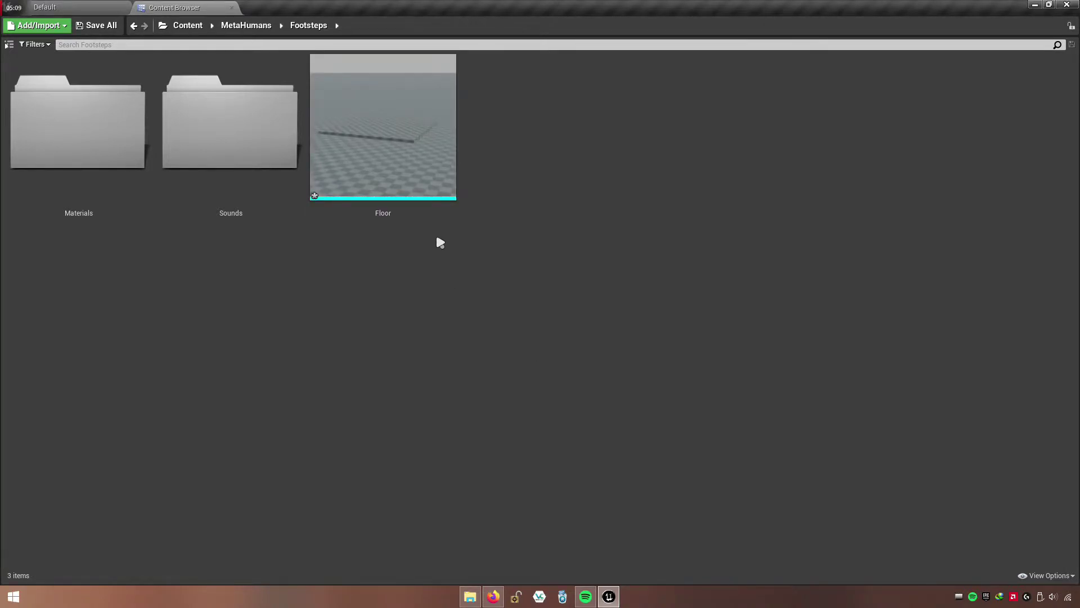
- Save all unsaved assets, including the Floor mesh
click(436, 215)
click(97, 25)
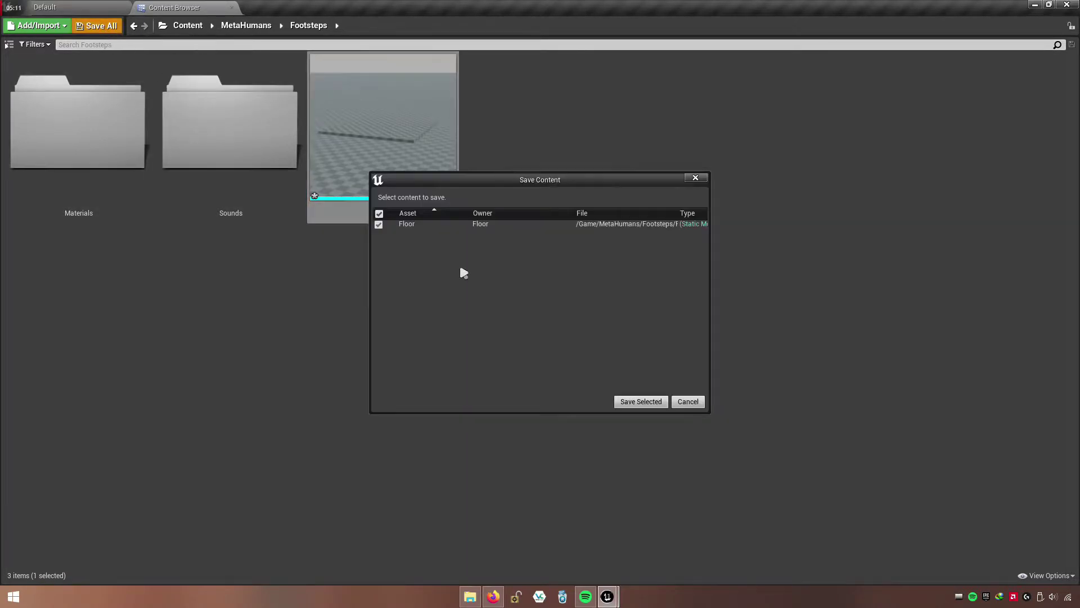
click(632, 406)
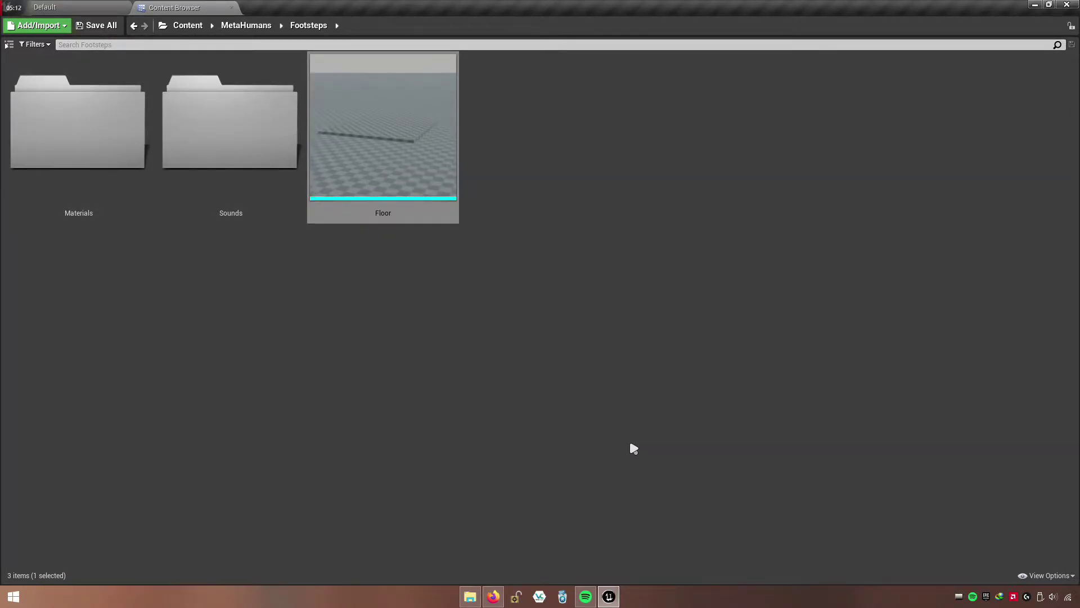
- Duplicate the Floor mesh and name the copy Wood_Floor
right_click(394, 173)
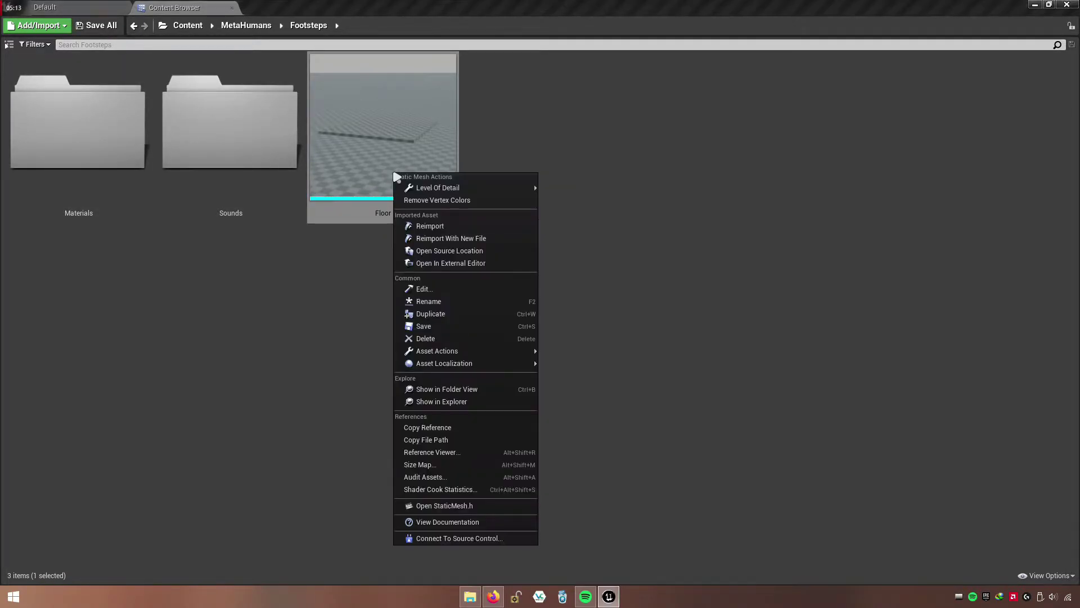
click(441, 313)
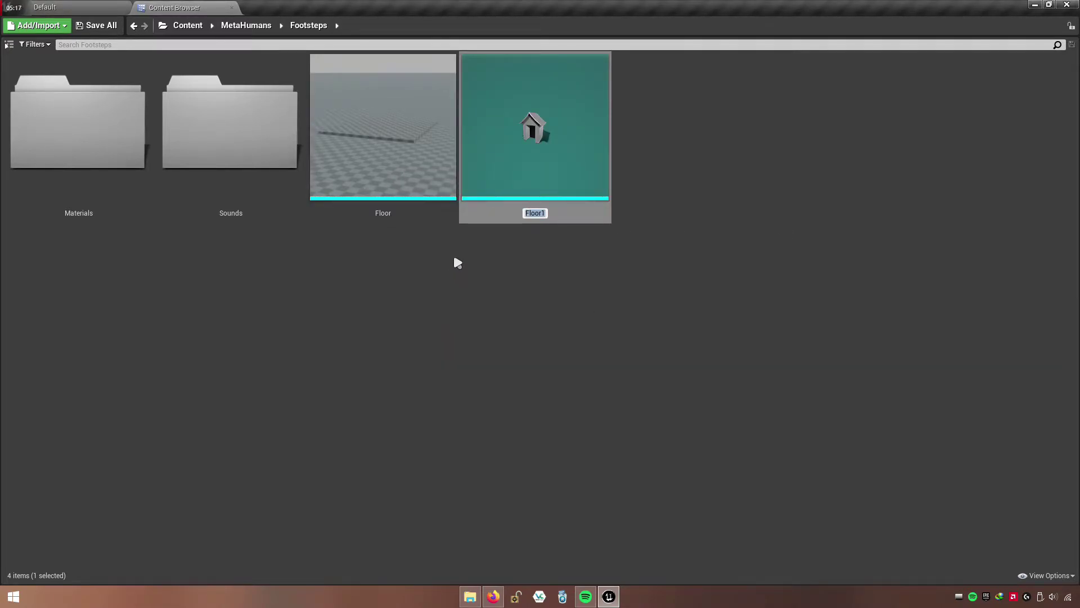
key(Right)
key(BackSpace)
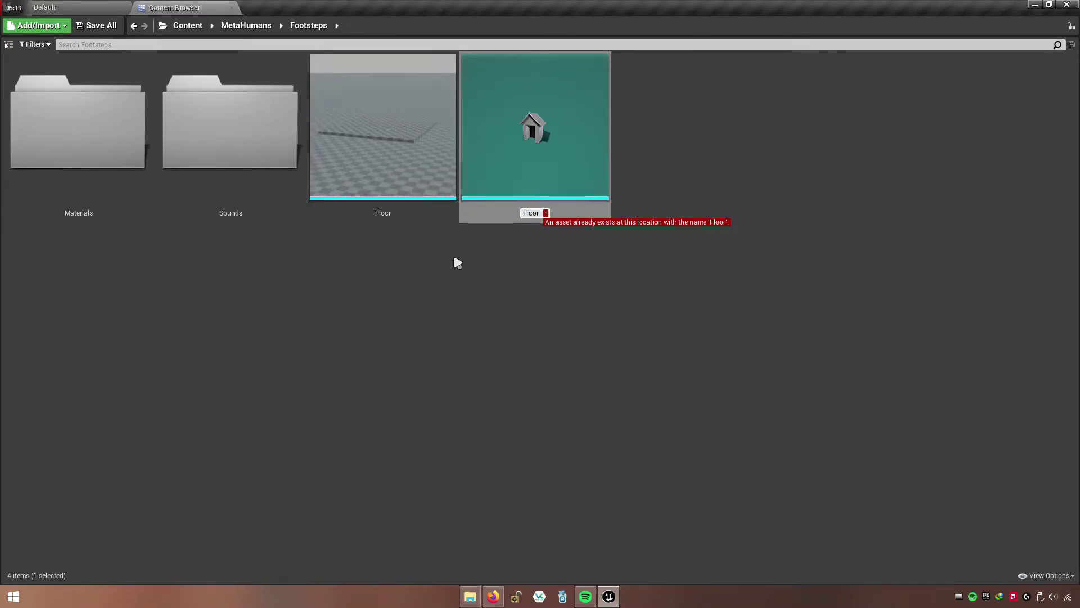
key(Home)
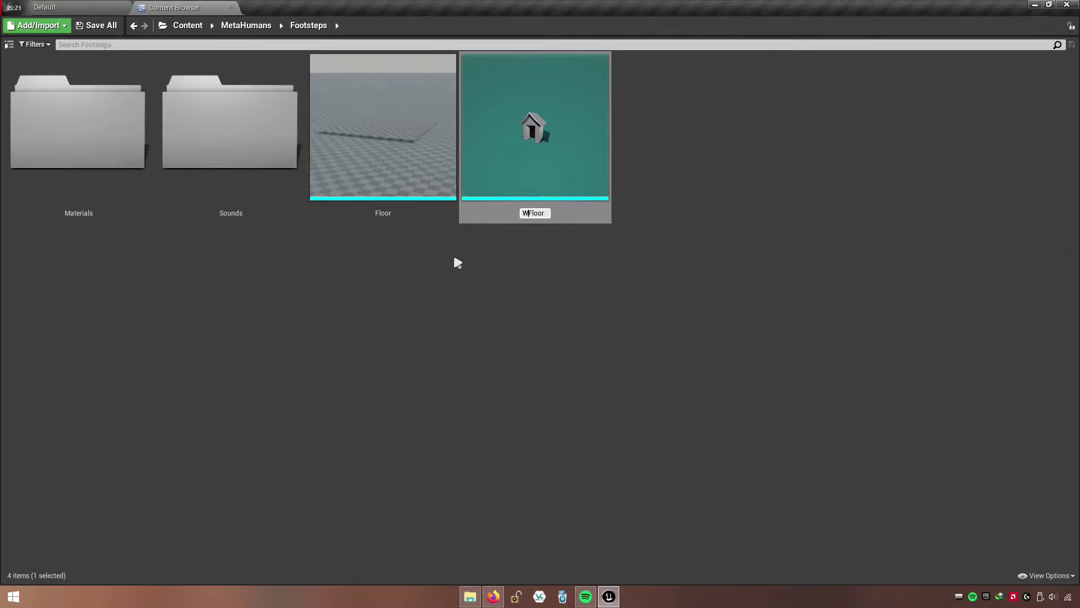
text(Wood)
text(_)
key(Return)
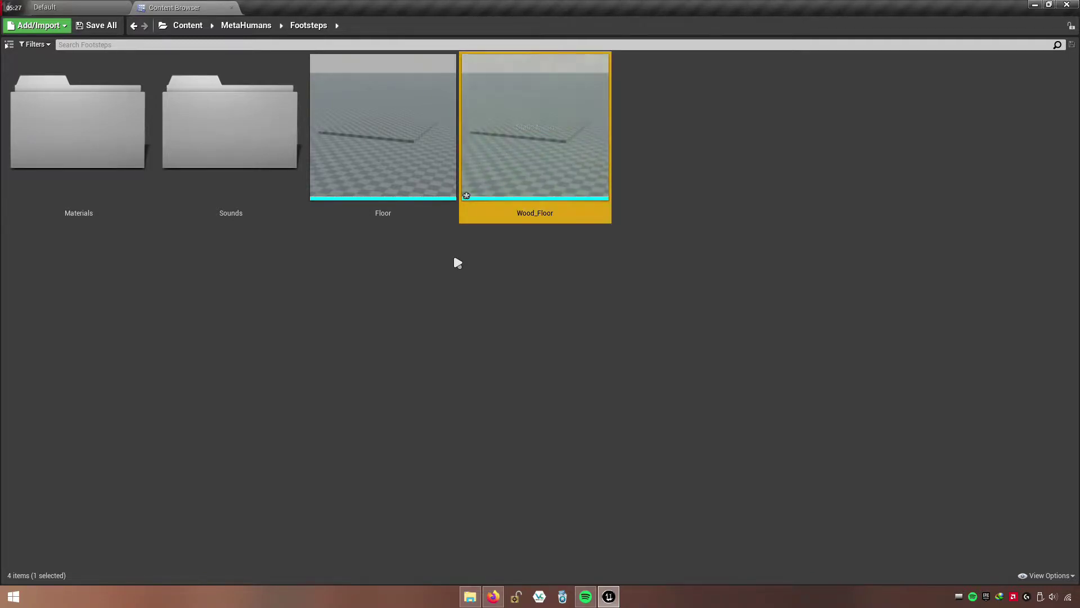
- Rename the original Floor mesh to Grass_Floor, then open Wood_Floor in the mesh editor
click(406, 184)
key(F2)
key(Home)
text(Wood_)
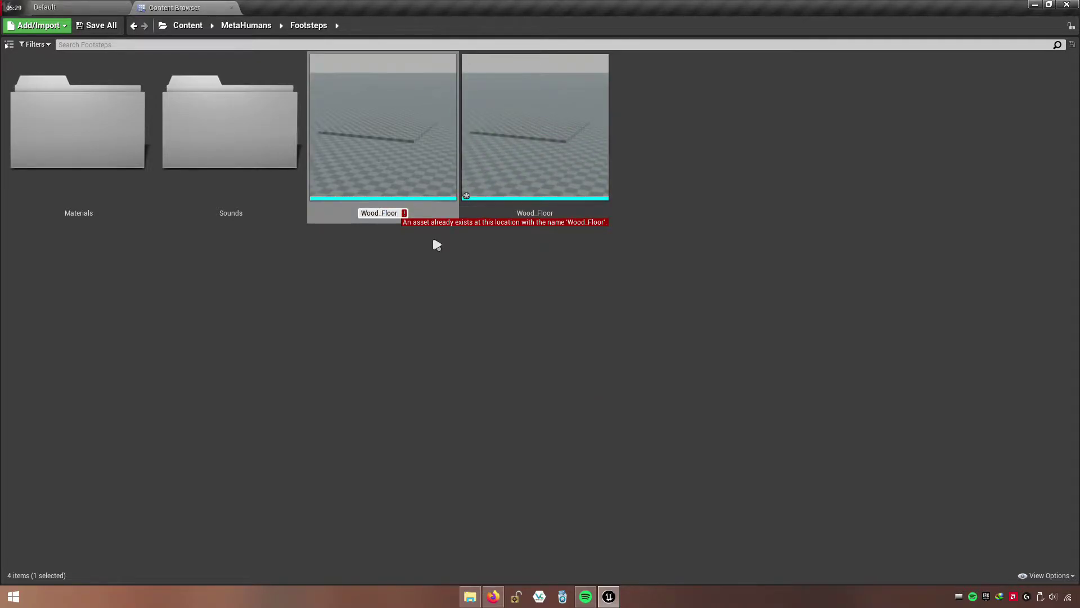
key(shift+Right)
key(shift+Right)
key(shift+Right)
key(shift+Right)
text(Gr)
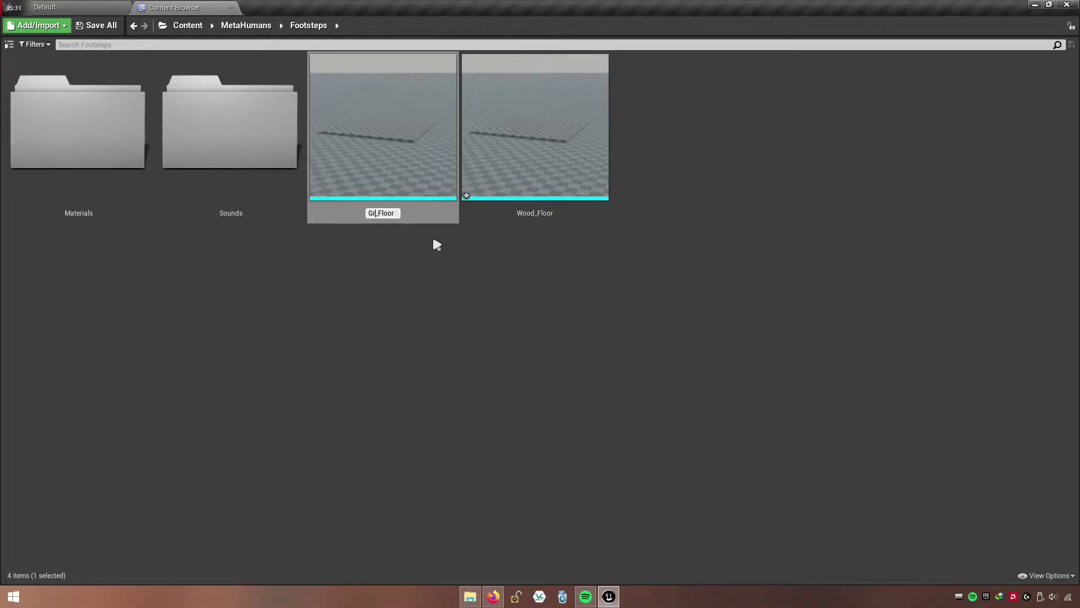
text(ass)
key(Return)
click(502, 284)
double_click(531, 214)
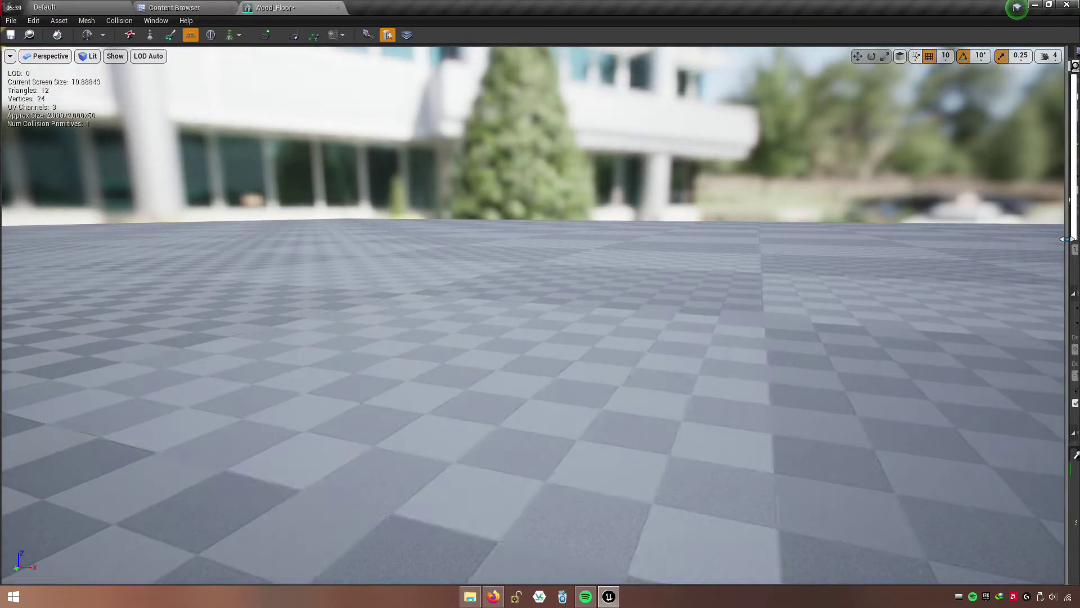
- Assign the Wood material to the Wood_Floor mesh's material slot
drag(1069, 245, 761, 236)
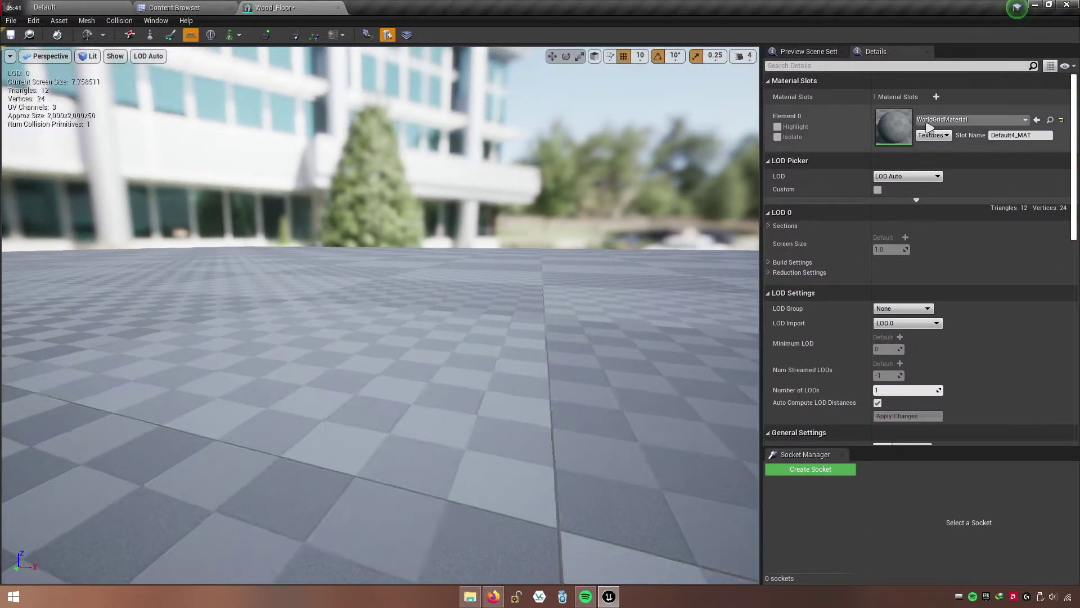
click(954, 120)
text(w)
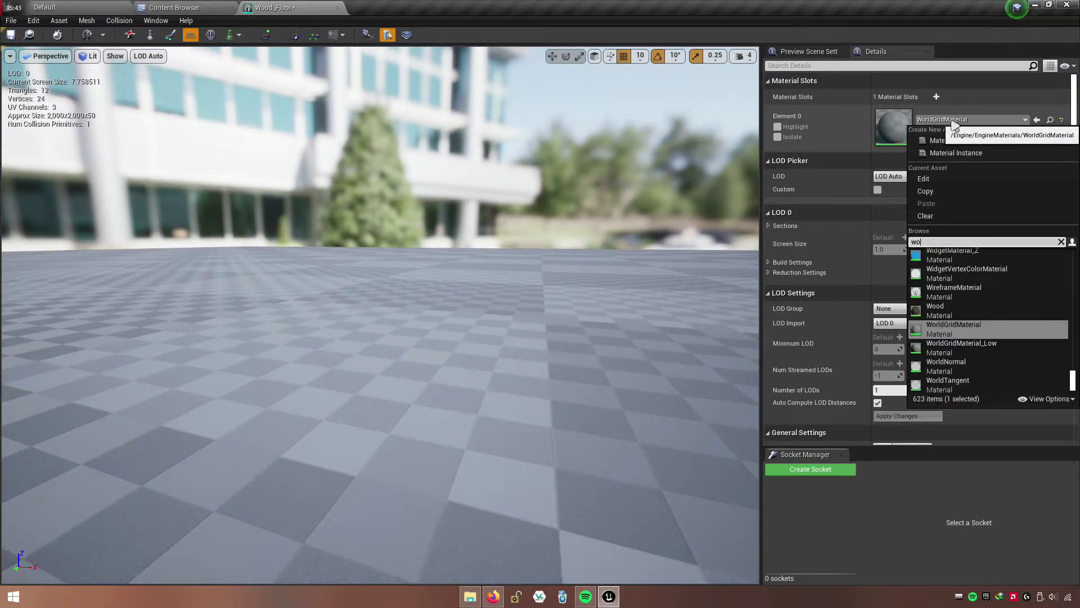
text(od)
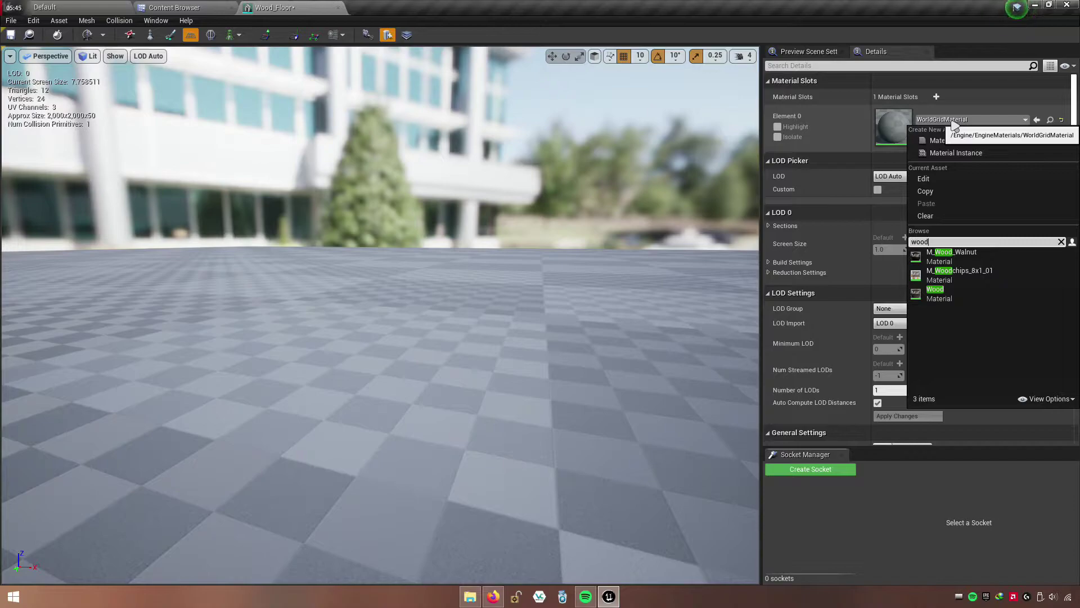
click(180, 8)
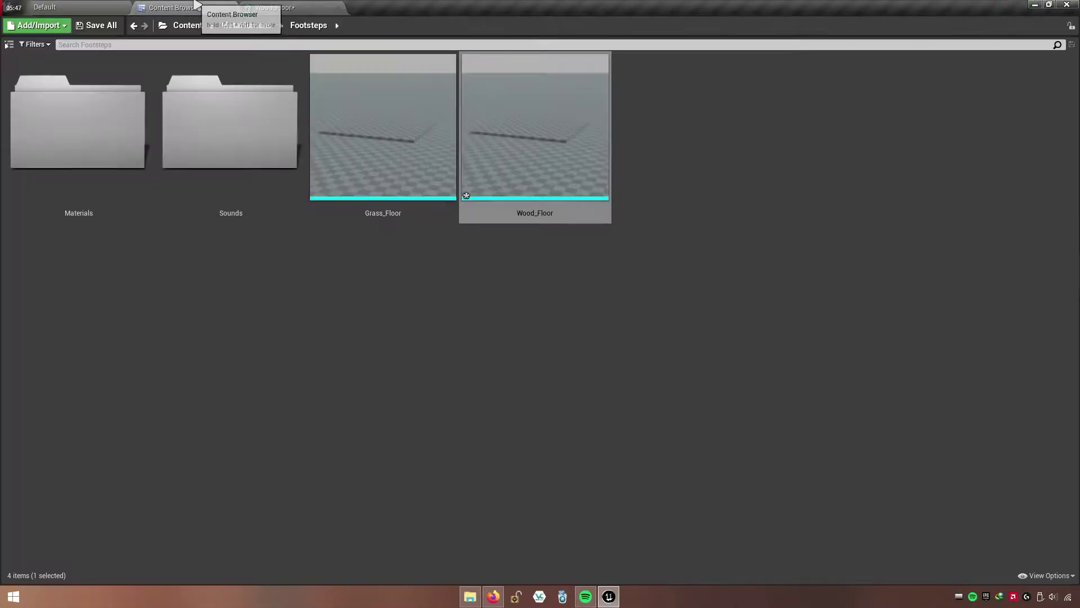
click(140, 244)
click(85, 182)
double_click(86, 182)
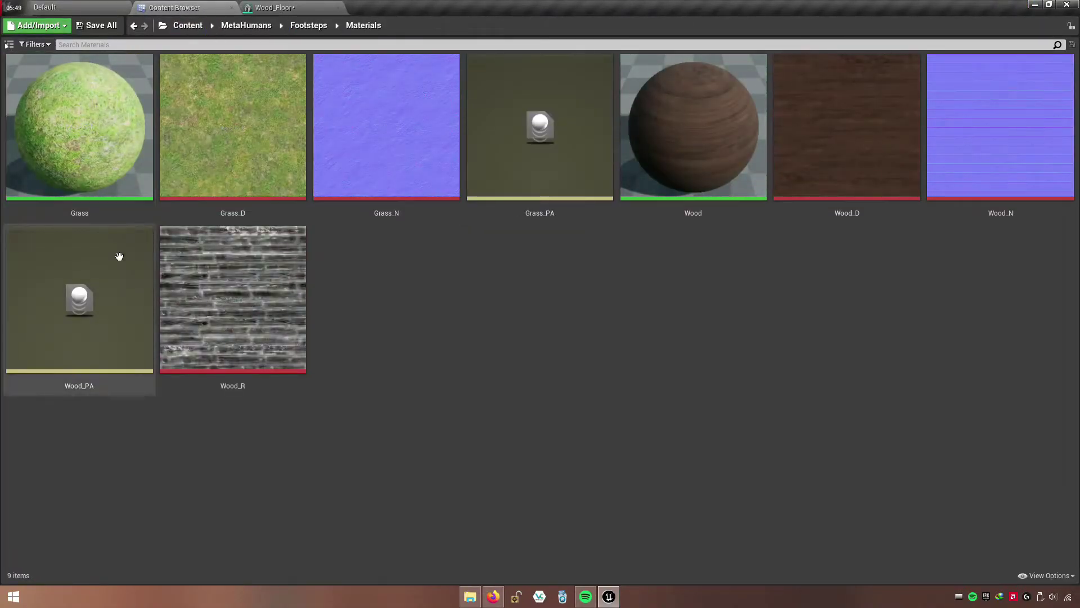
mouse_move(682, 193)
mouse_down()
mouse_move(666, 307)
mouse_move(947, 116)
mouse_up()
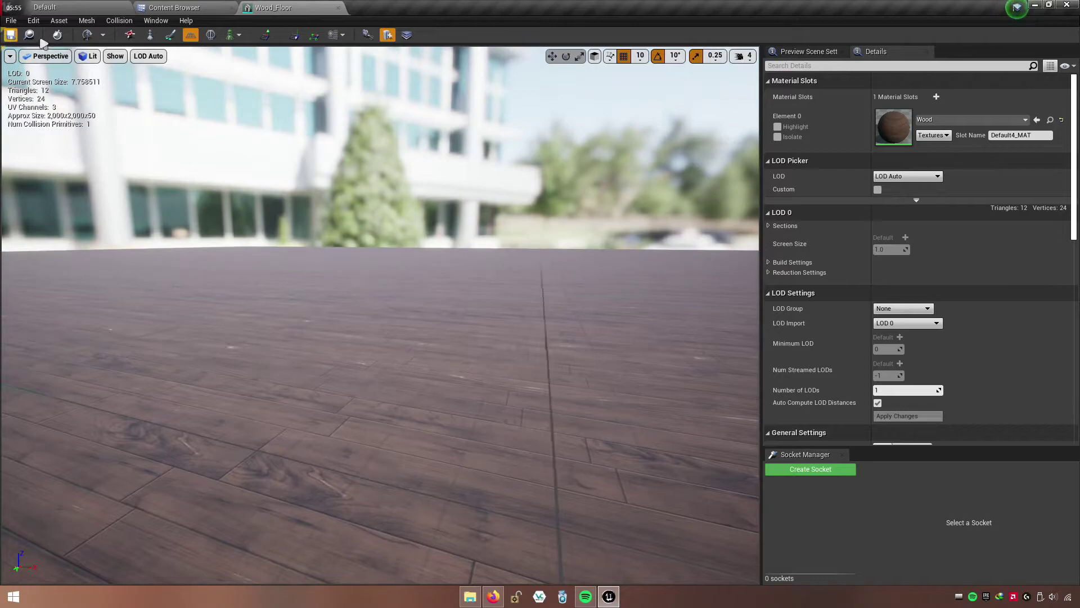
click(338, 9)
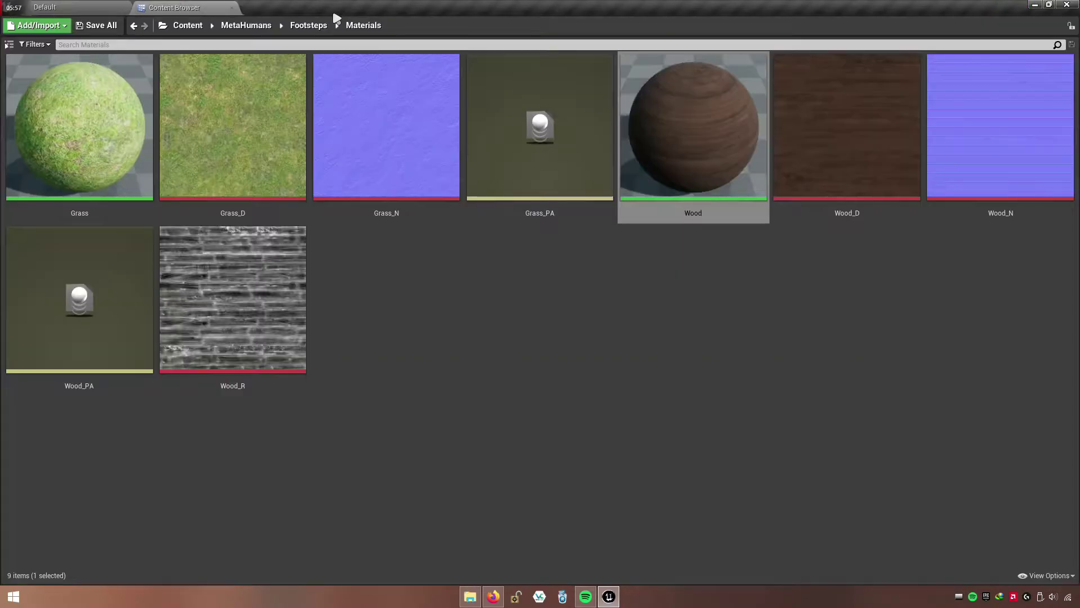
- Assign the Grass material to Grass_Floor, then select both floor meshes
click(309, 25)
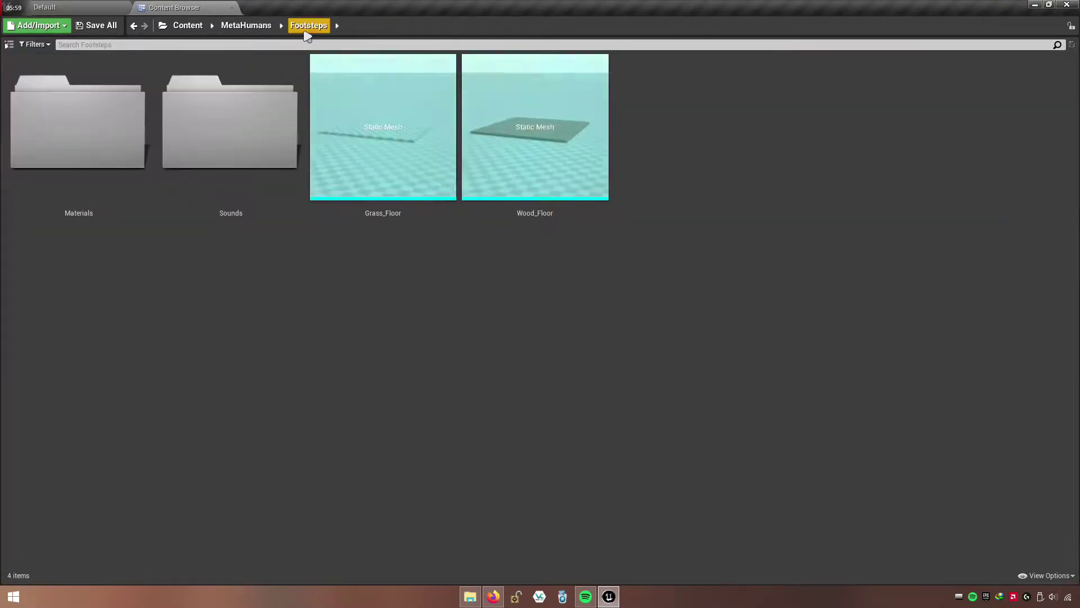
double_click(392, 212)
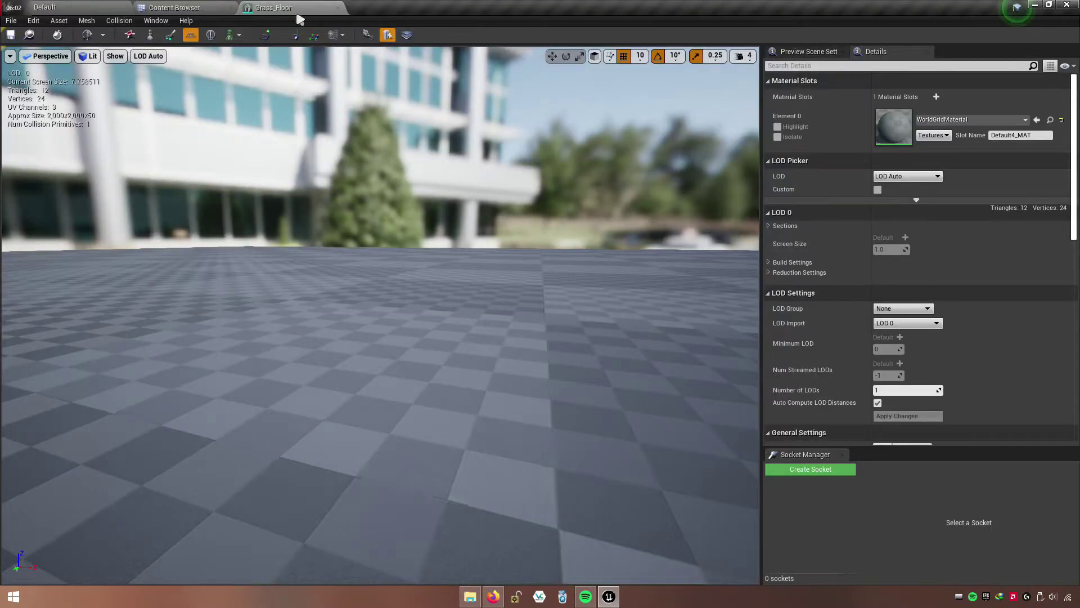
click(180, 7)
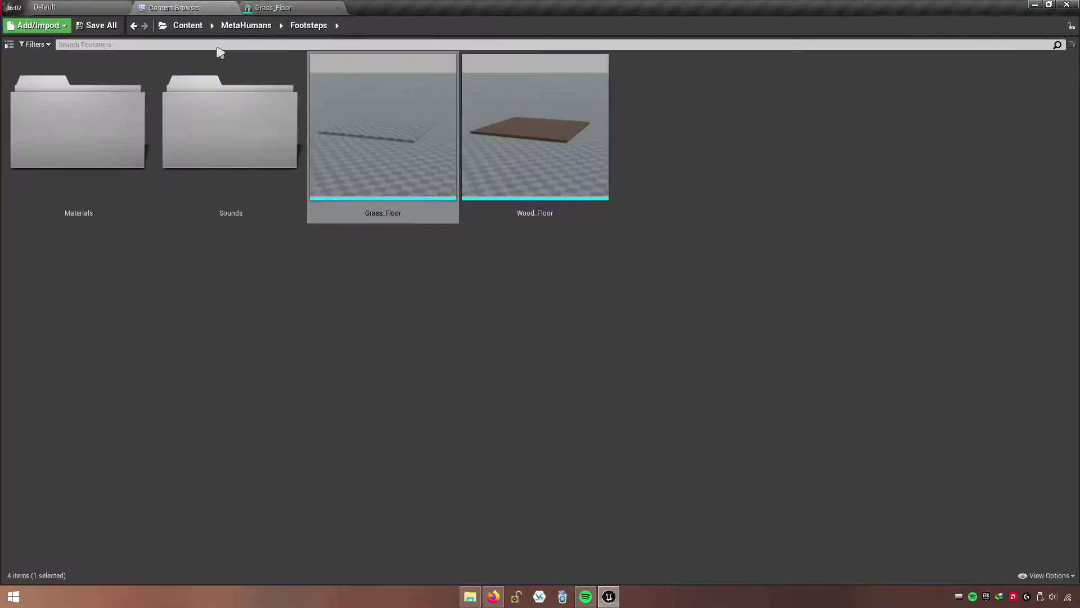
double_click(88, 210)
mouse_move(79, 212)
mouse_down()
mouse_move(290, 98)
mouse_move(287, 14)
mouse_move(922, 150)
mouse_up()
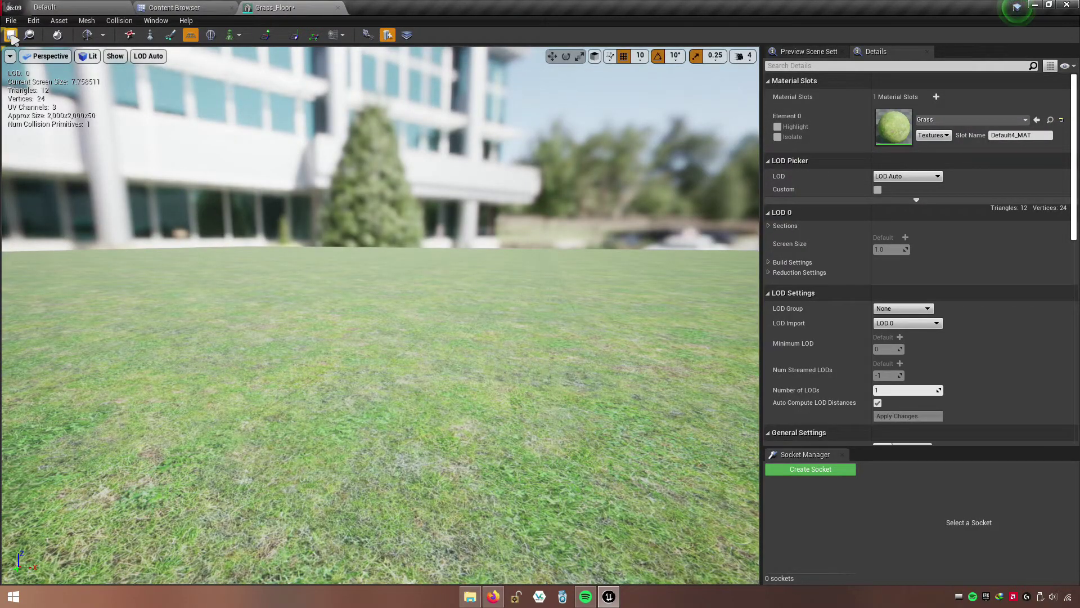
click(338, 7)
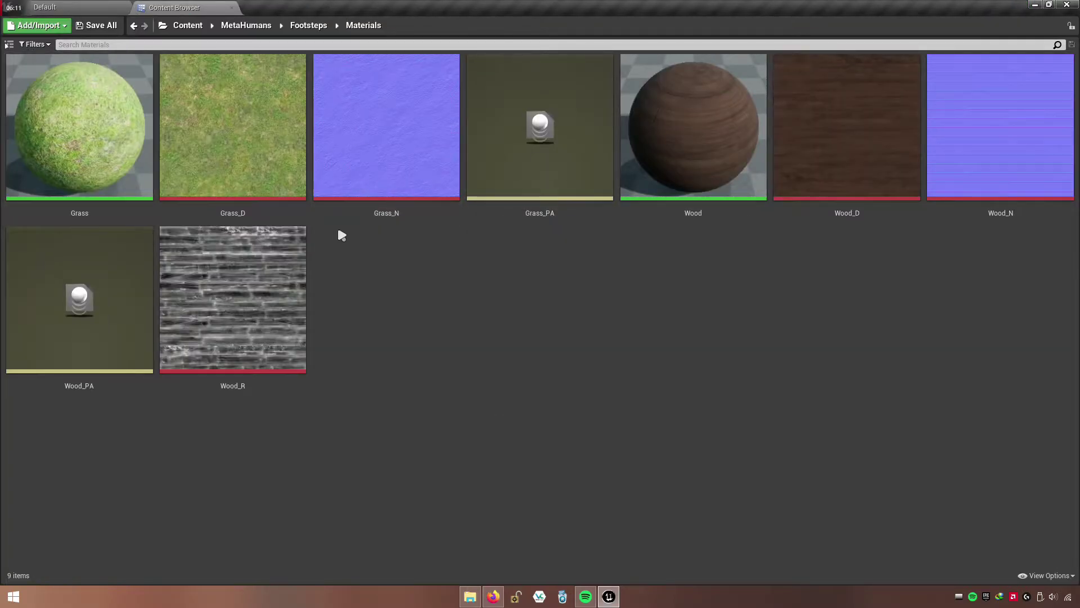
click(308, 26)
click(396, 176)
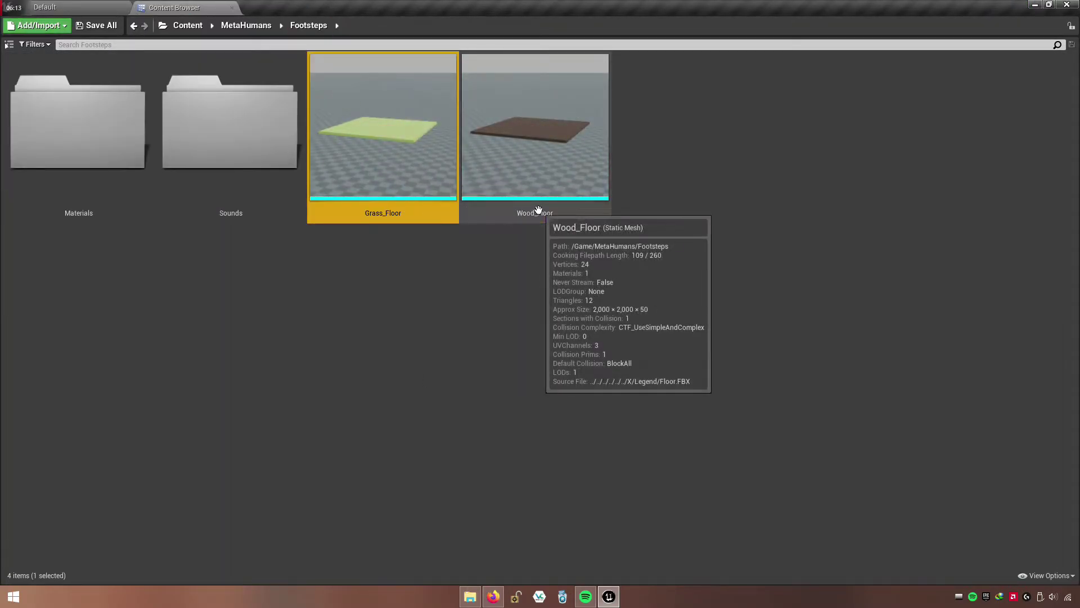
click(537, 214)
- Drop the Wood_Floor mesh into the level and adjust its position and height
drag(483, 176, 75, 1)
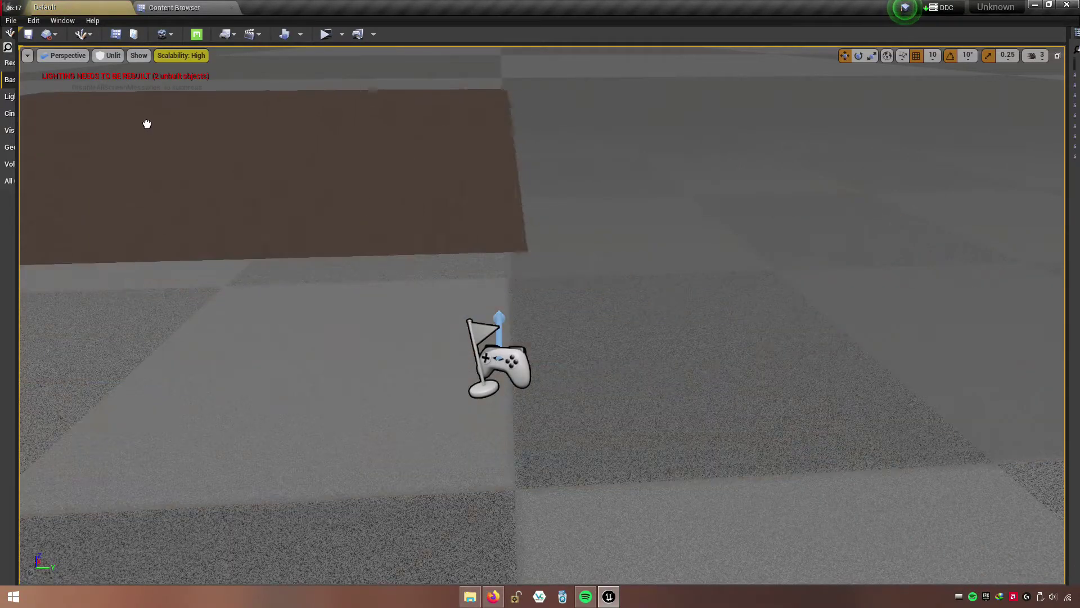
drag(75, 1, 123, 136)
middle_drag(203, 159, 414, 171)
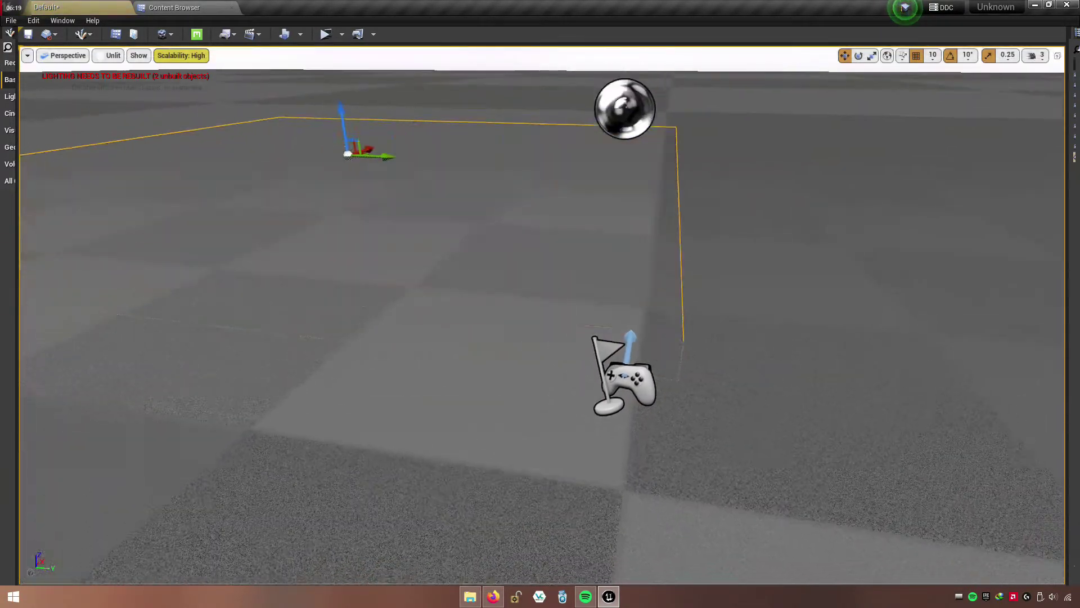
drag(414, 172, 399, 166)
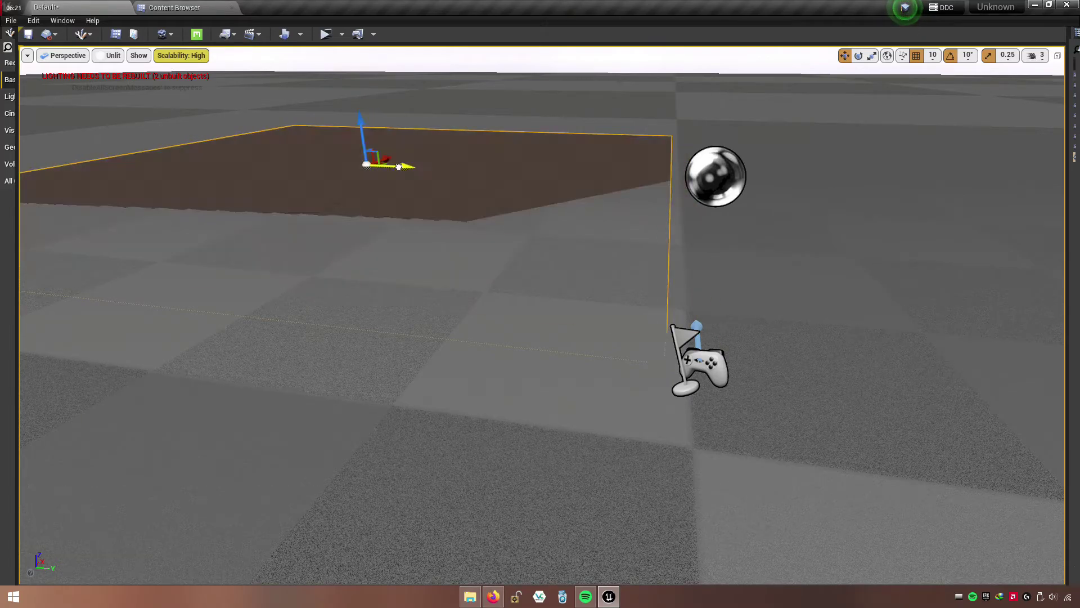
drag(363, 120, 360, 115)
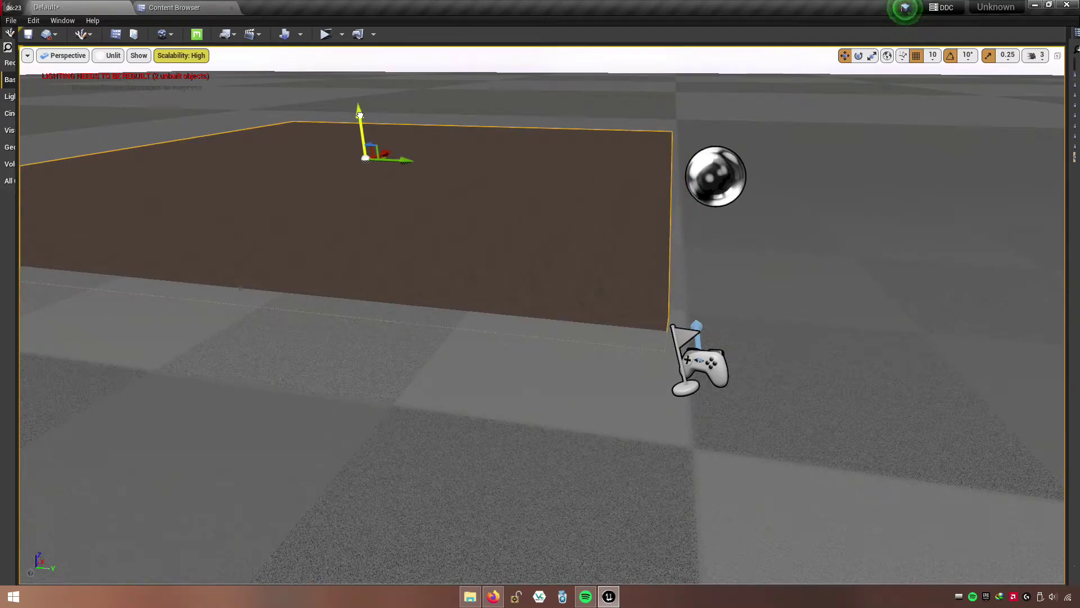
- Place the Grass_Floor mesh in the level beside the wood floor
click(186, 7)
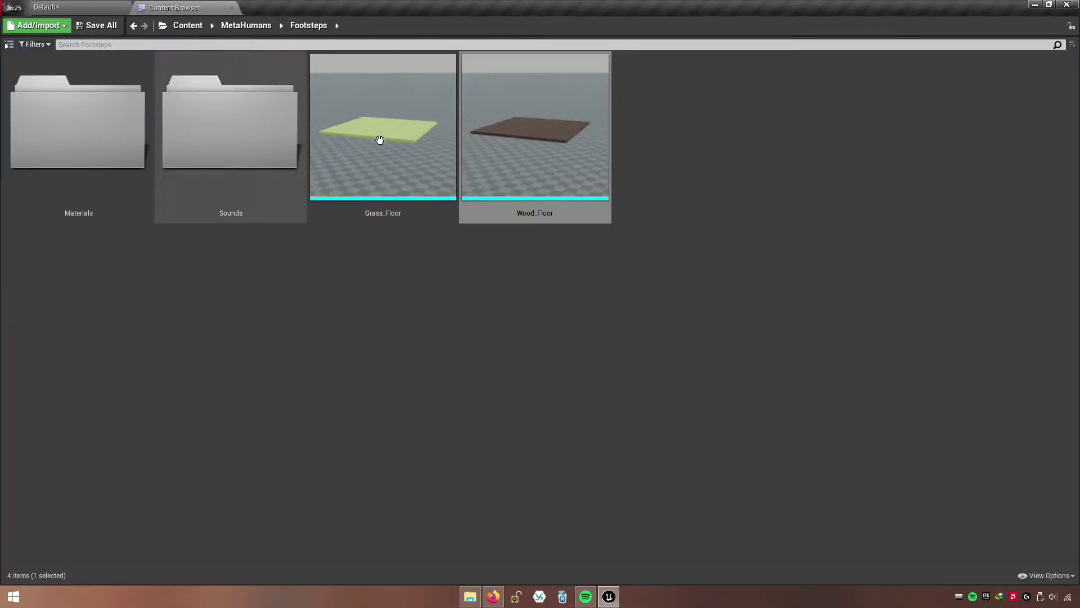
click(348, 107)
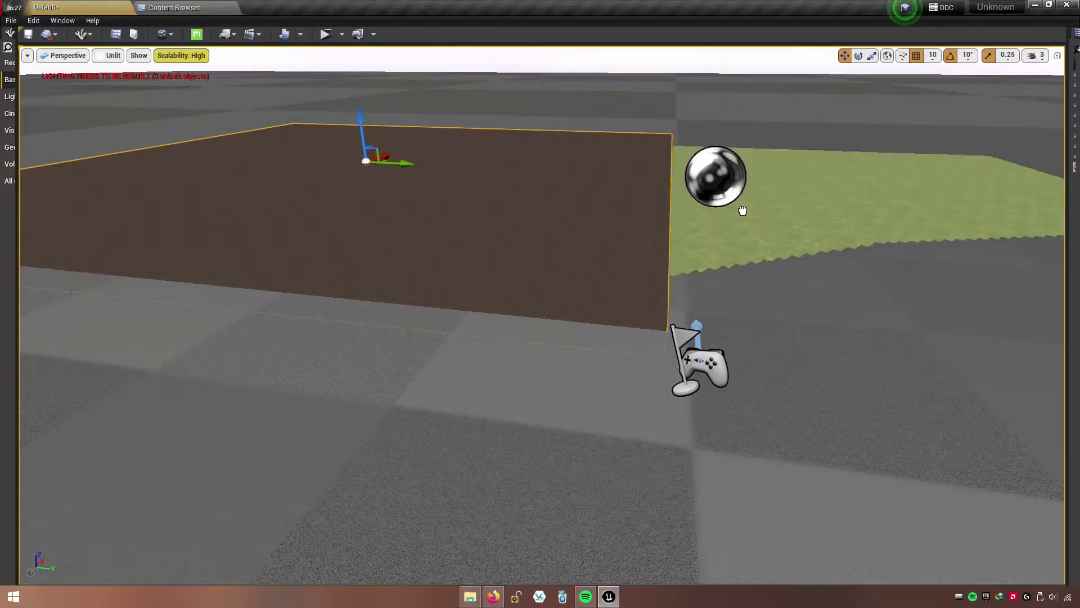
drag(83, 2, 1037, 249)
right_drag(1038, 250, 933, 268)
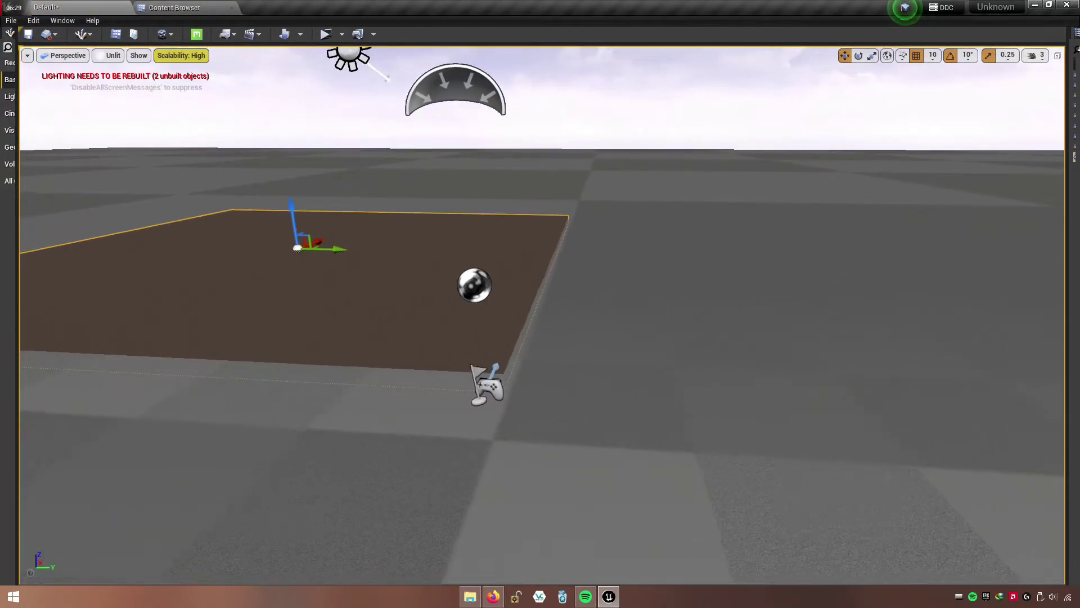
click(179, 6)
mouse_move(374, 127)
mouse_down()
mouse_move(79, 2)
mouse_move(776, 294)
mouse_move(785, 258)
mouse_up()
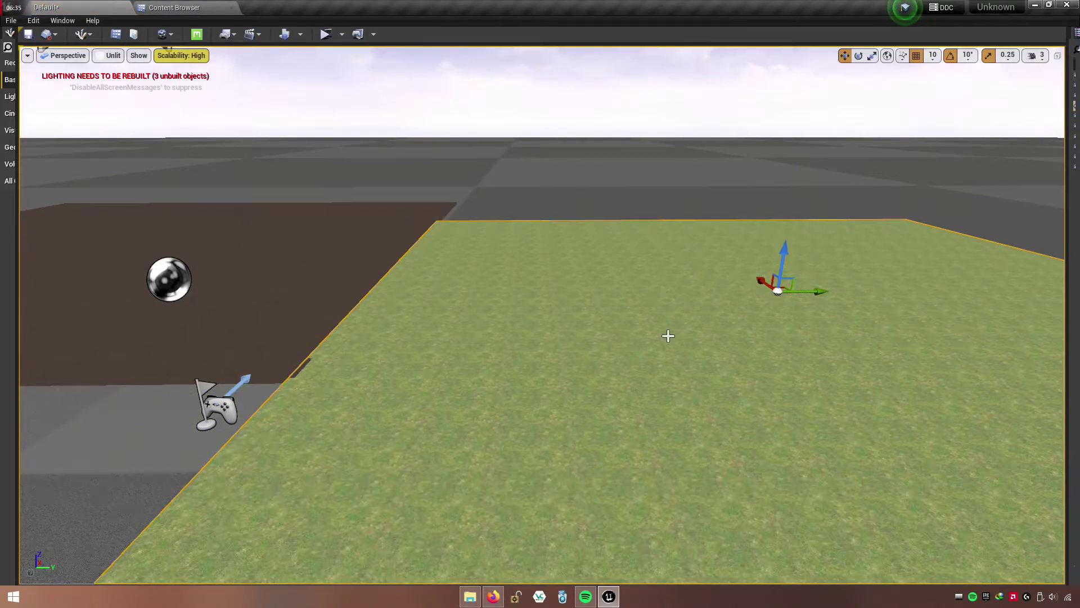
right_drag(668, 336, 547, 235)
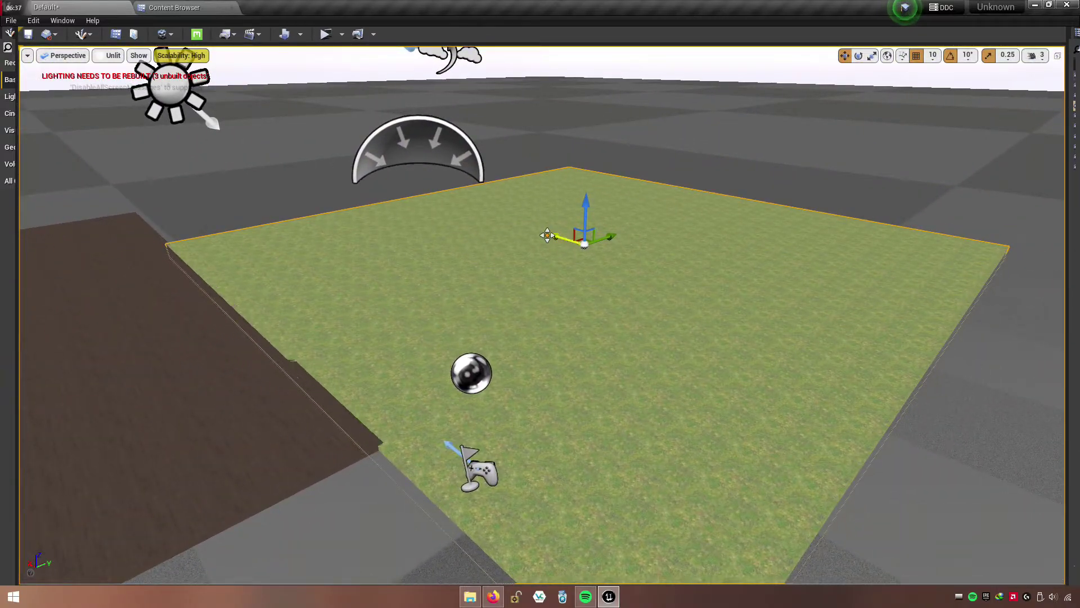
mouse_move(547, 235)
mouse_down()
mouse_move(454, 204)
mouse_move(518, 206)
mouse_up()
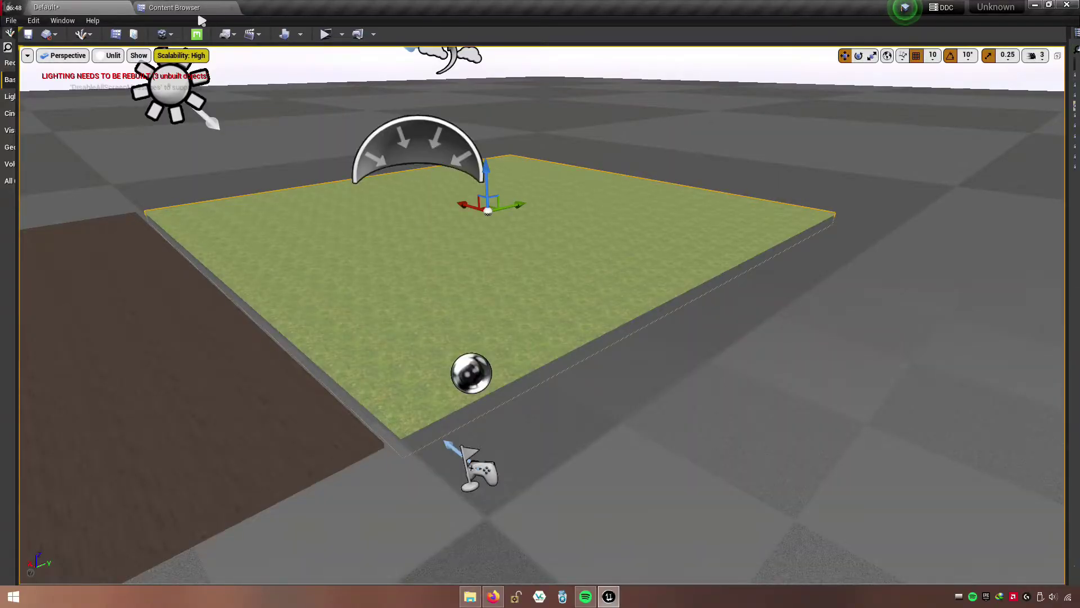
- Go up to MetaHumans and open Animations, showing CrouchWalk, JumpEnd, Run and Walk
click(186, 7)
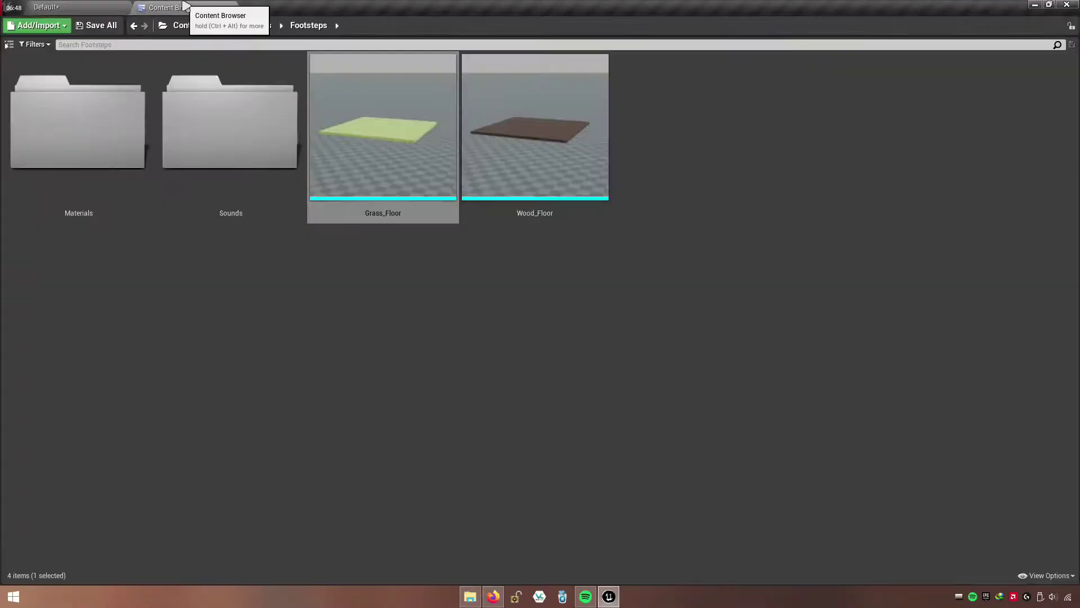
click(394, 269)
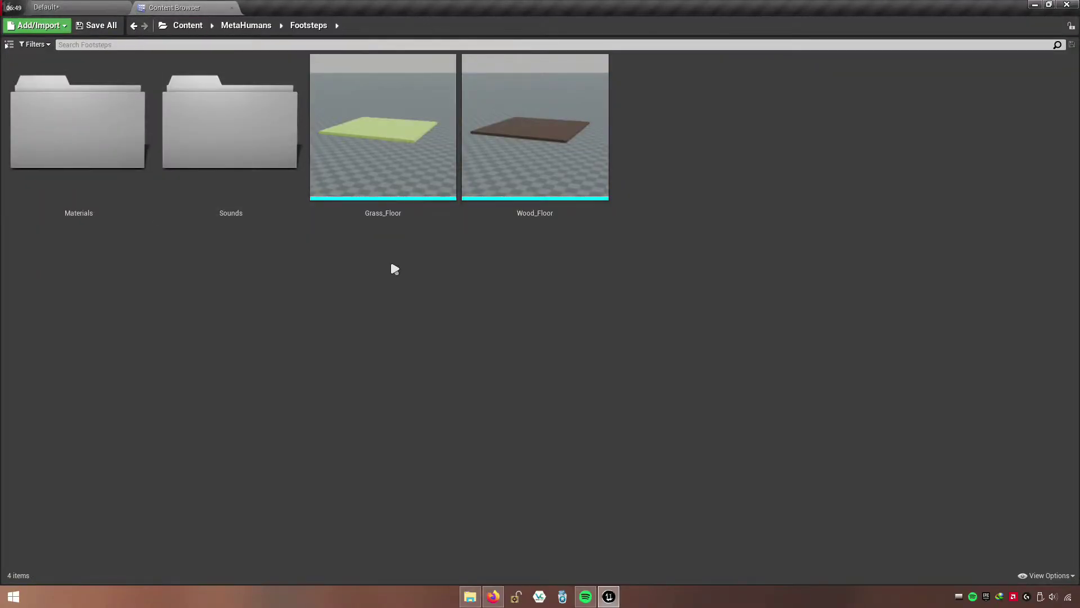
click(235, 28)
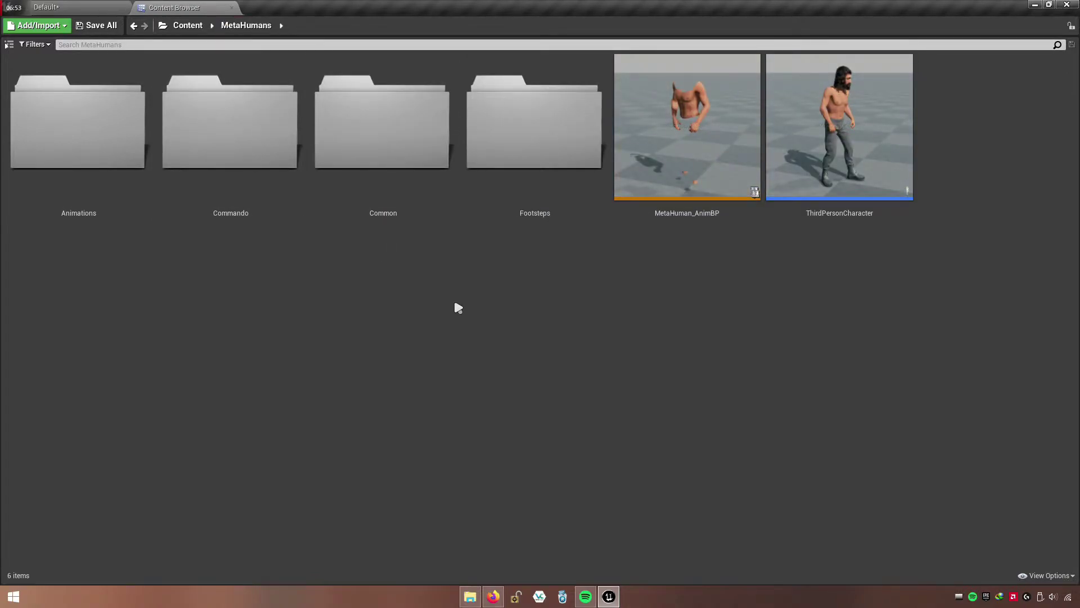
double_click(124, 213)
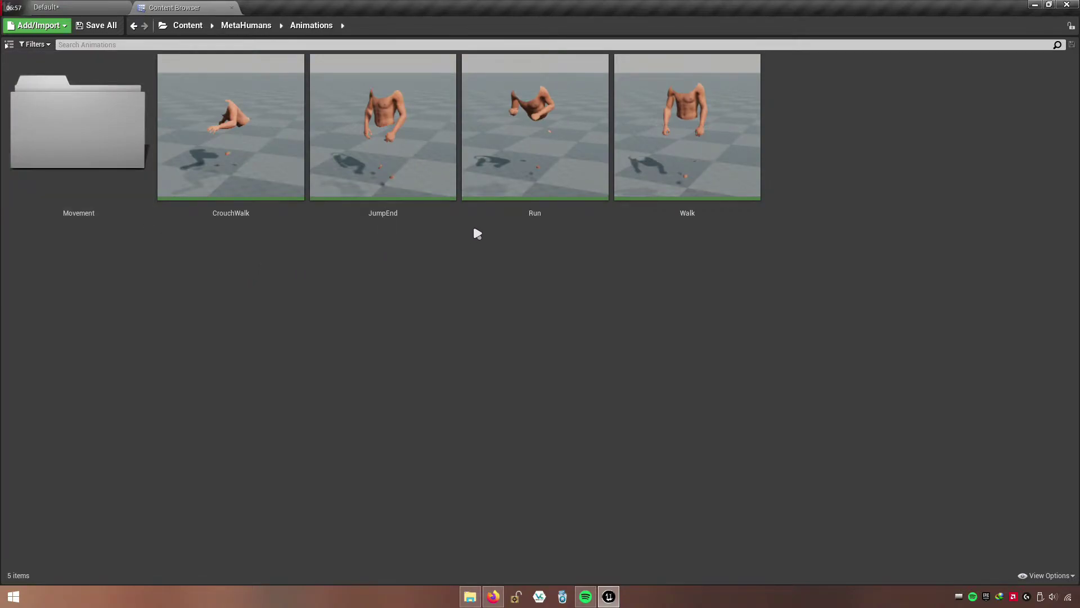
- Open the Run animation paused, viewed from the Back in Lit mode
click(532, 215)
double_click(598, 214)
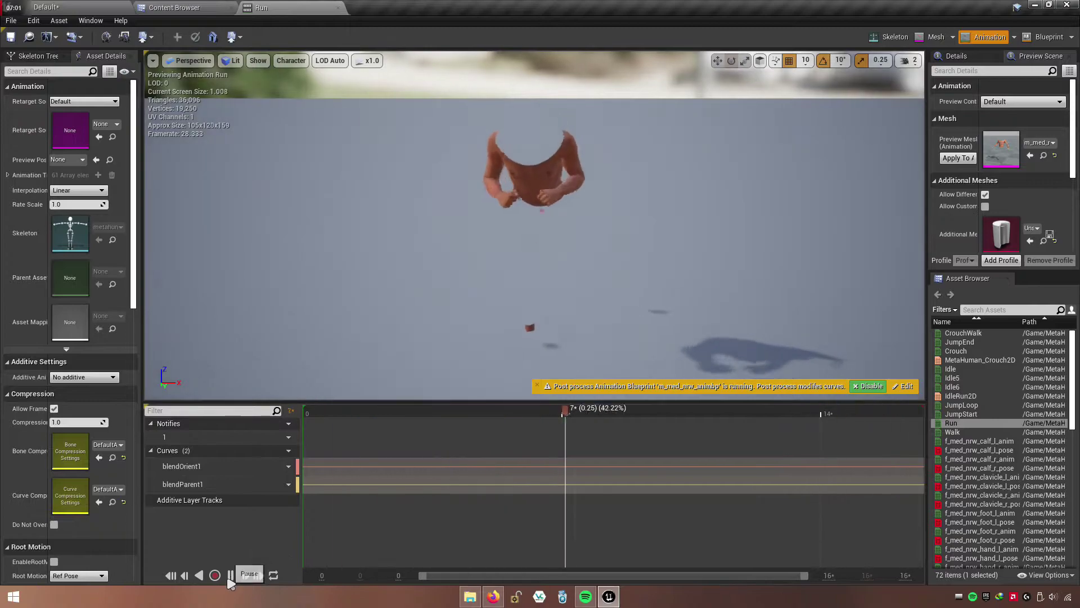
click(229, 578)
click(188, 61)
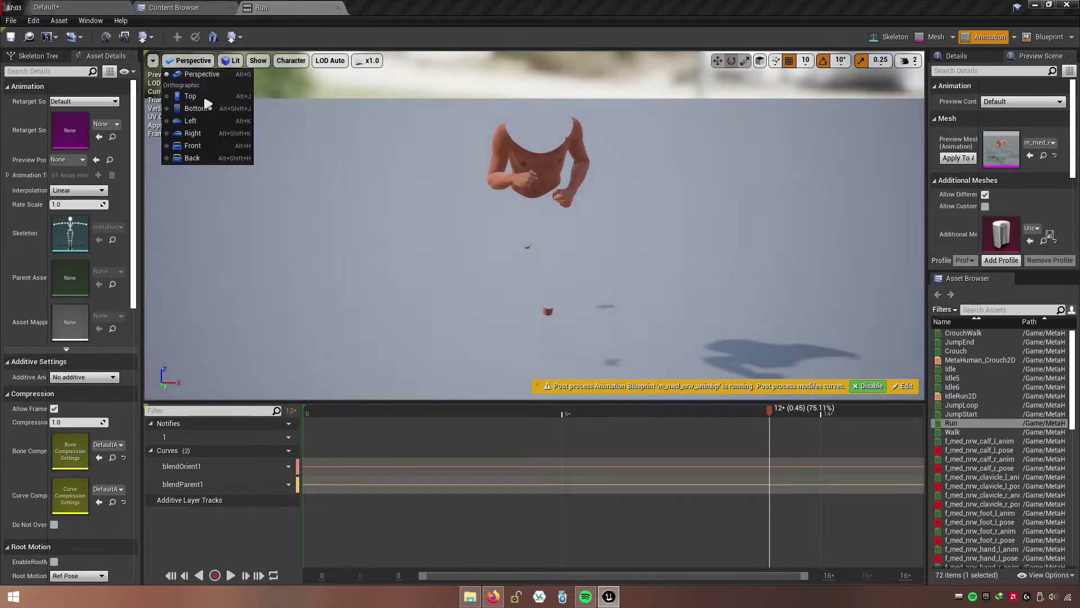
click(191, 158)
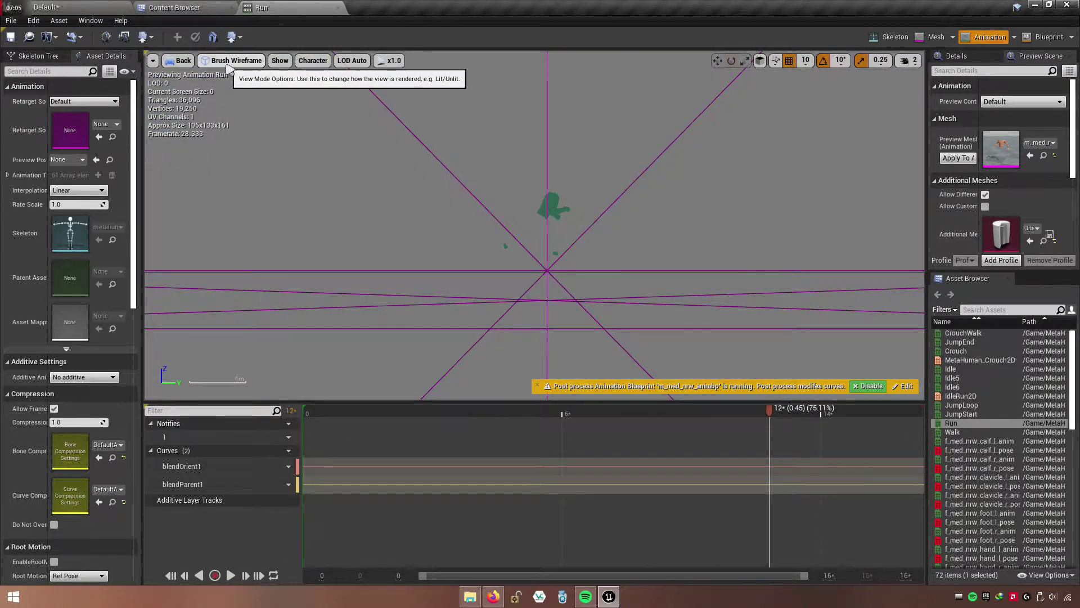
click(228, 60)
click(236, 86)
scroll(565, 266, up, 5)
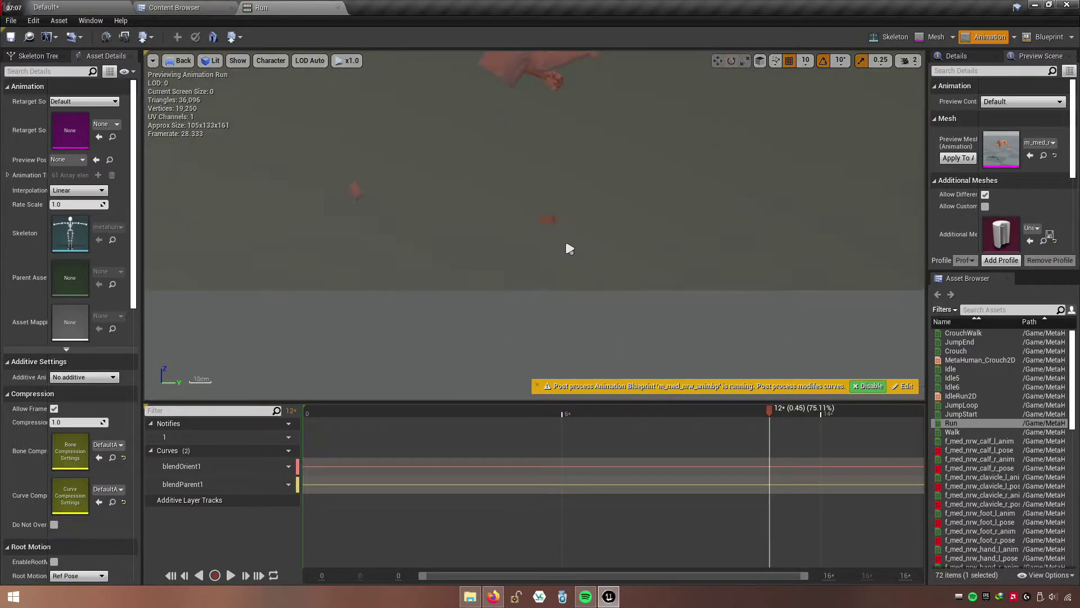
right_drag(575, 270, 736, 264)
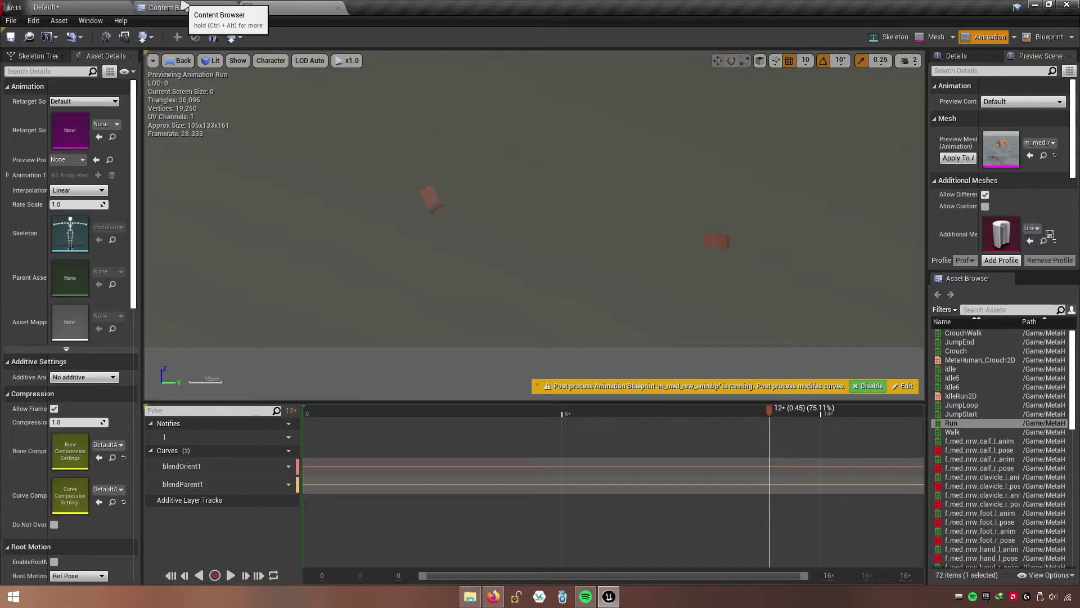
- Open Content Browser 2, showing Content/Mannequin/Animations
click(148, 8)
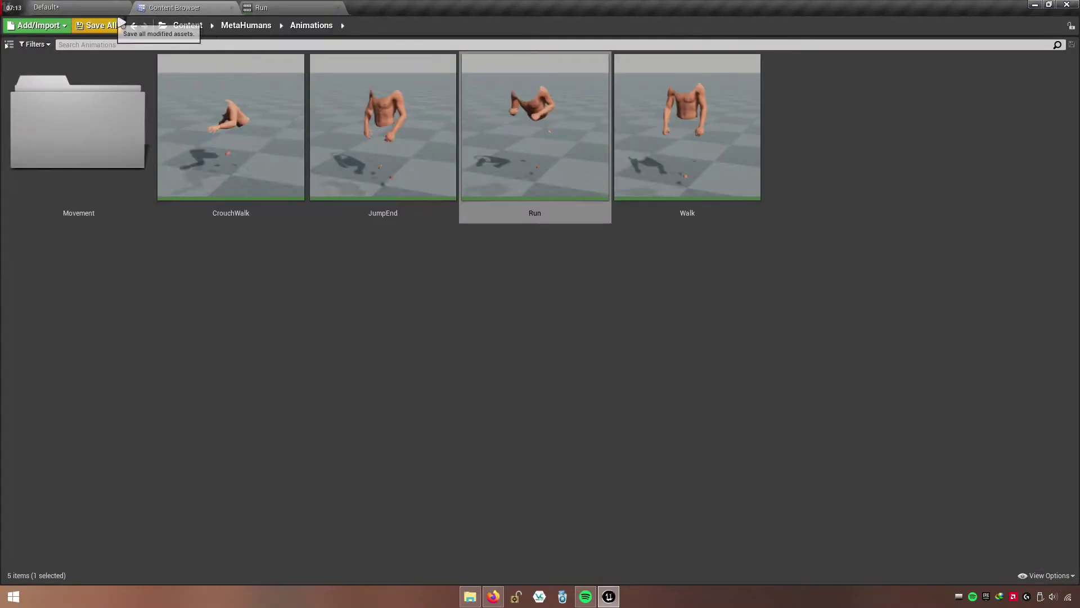
click(261, 8)
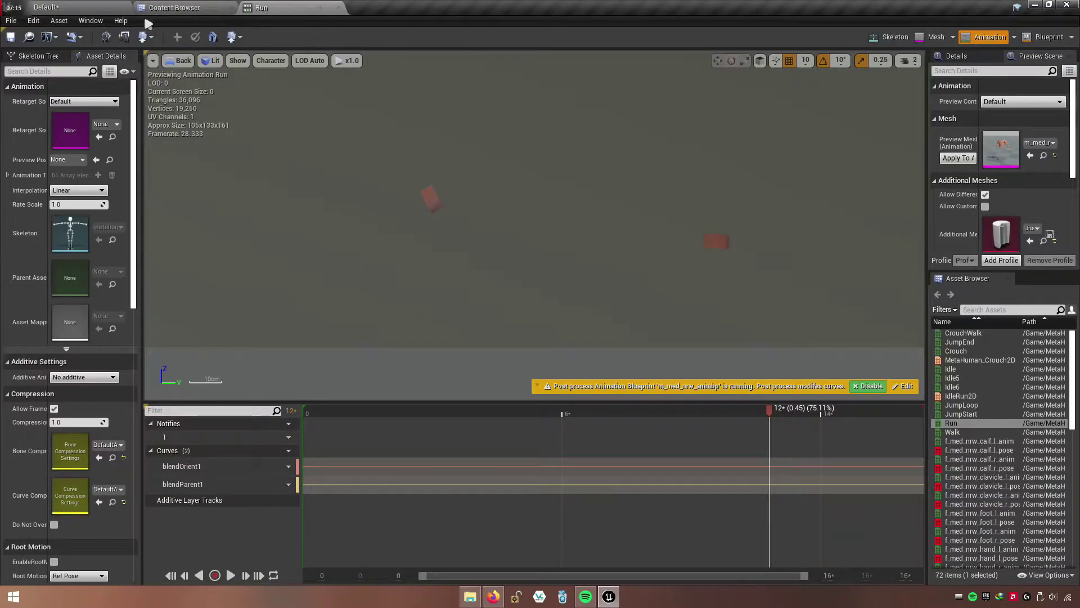
click(88, 24)
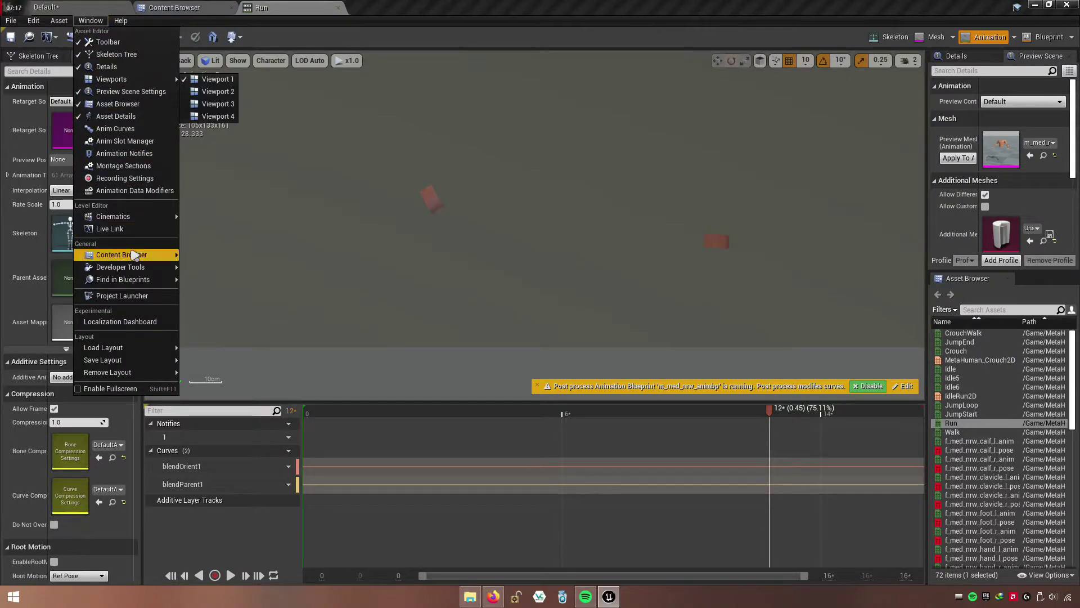
mouse_move(162, 255)
click(237, 268)
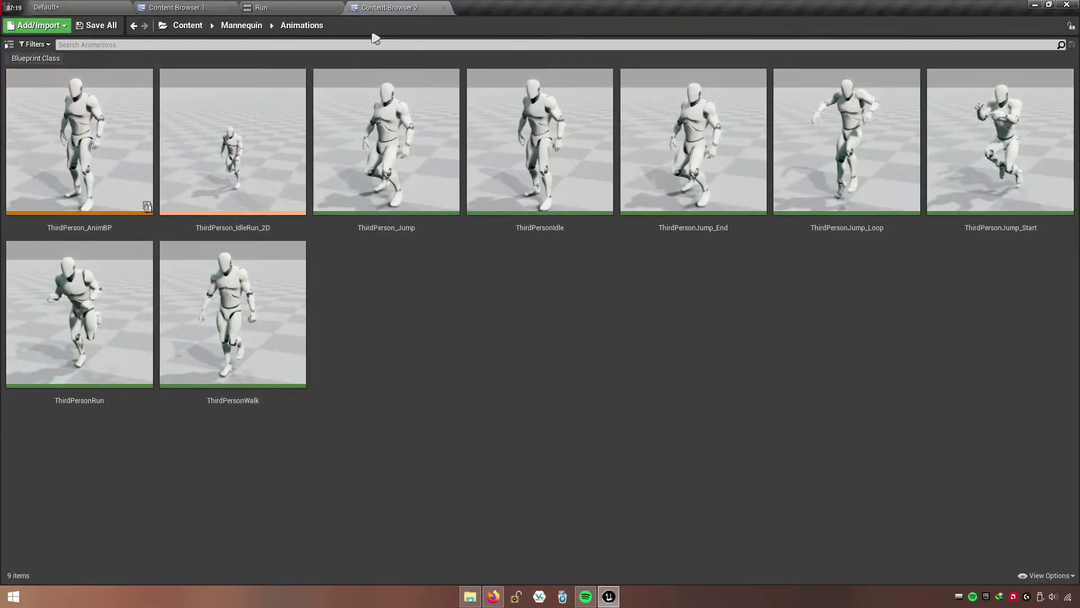
- Open ThirdPersonRun paused, in the Back view with Lit shading
drag(363, 11, 296, 8)
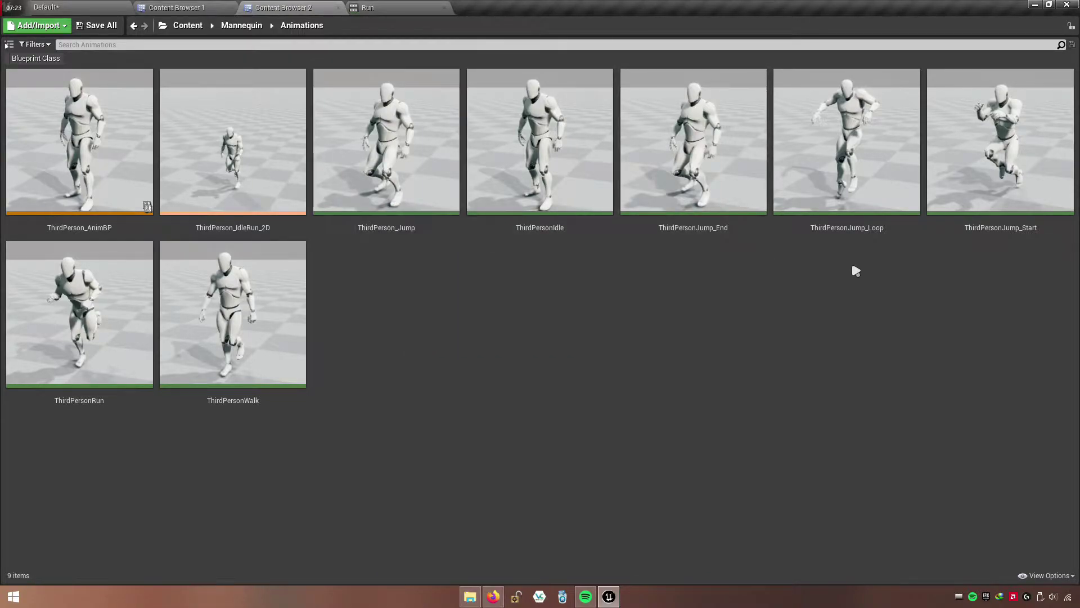
click(1001, 226)
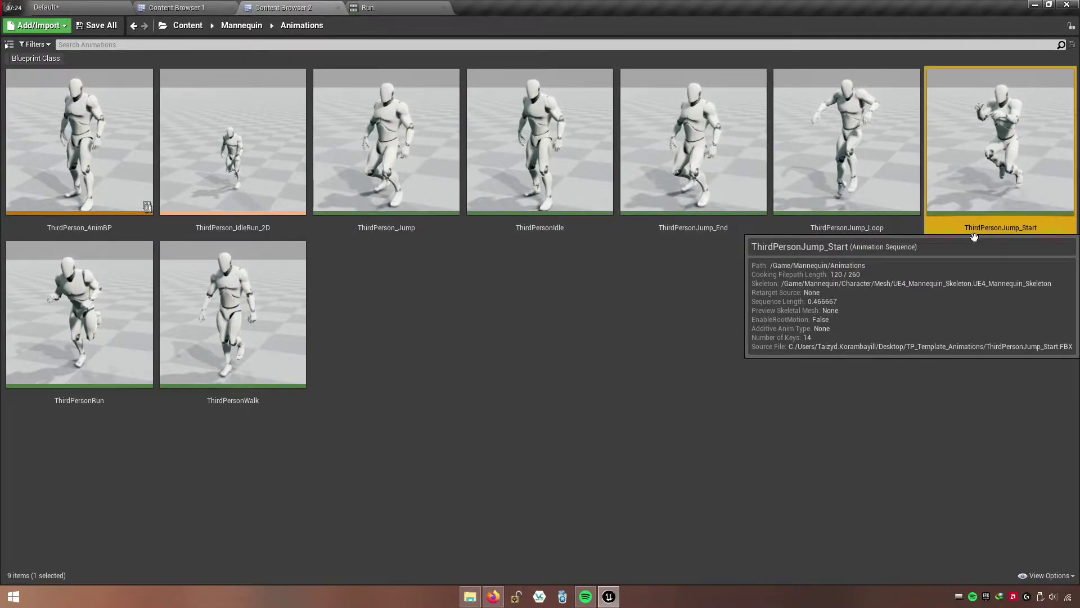
double_click(104, 400)
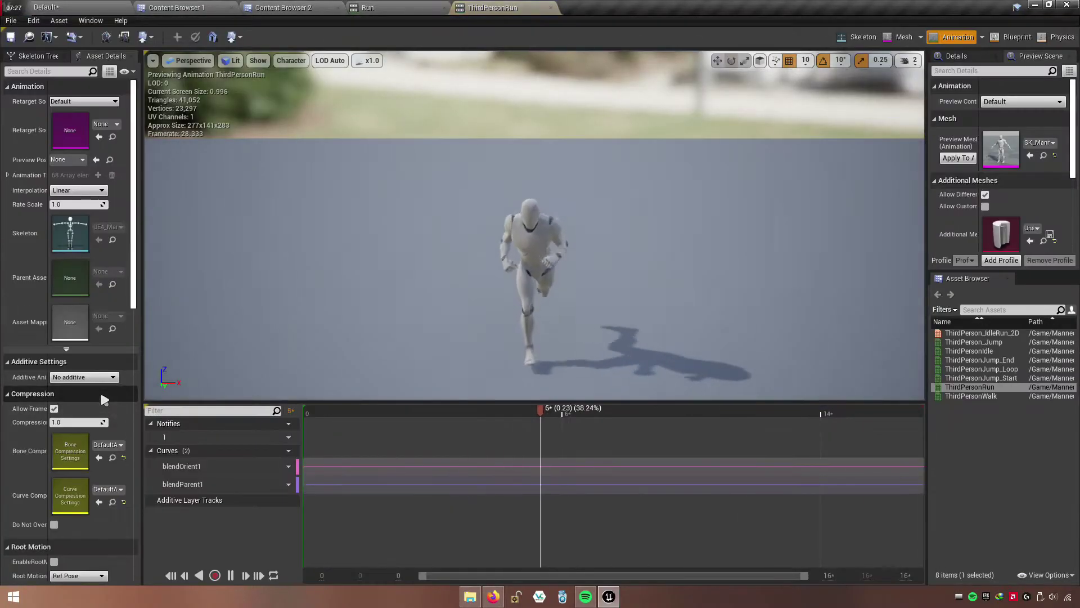
click(229, 574)
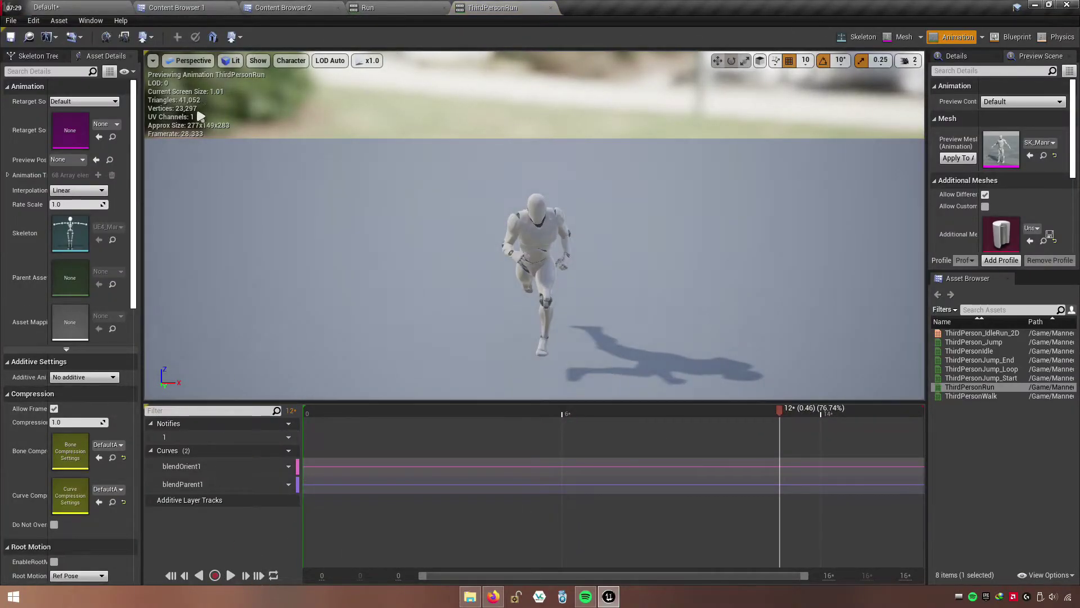
click(191, 61)
click(211, 157)
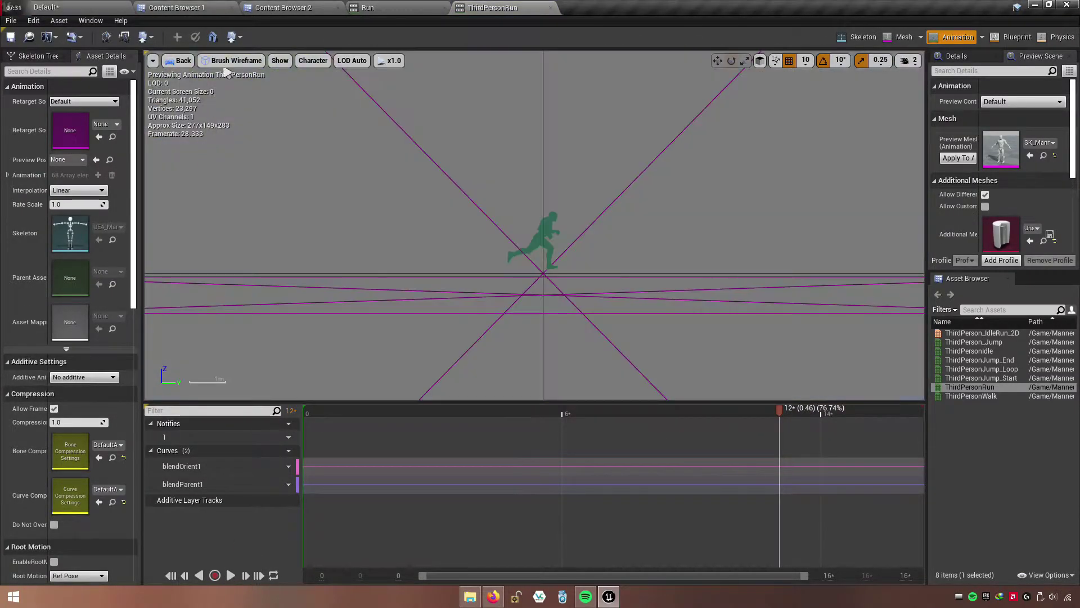
click(224, 61)
click(228, 83)
- Zoom onto the legs and scrub to the foot contacts near 0.20–0.25 s, then return to Run
scroll(546, 233, up, 5)
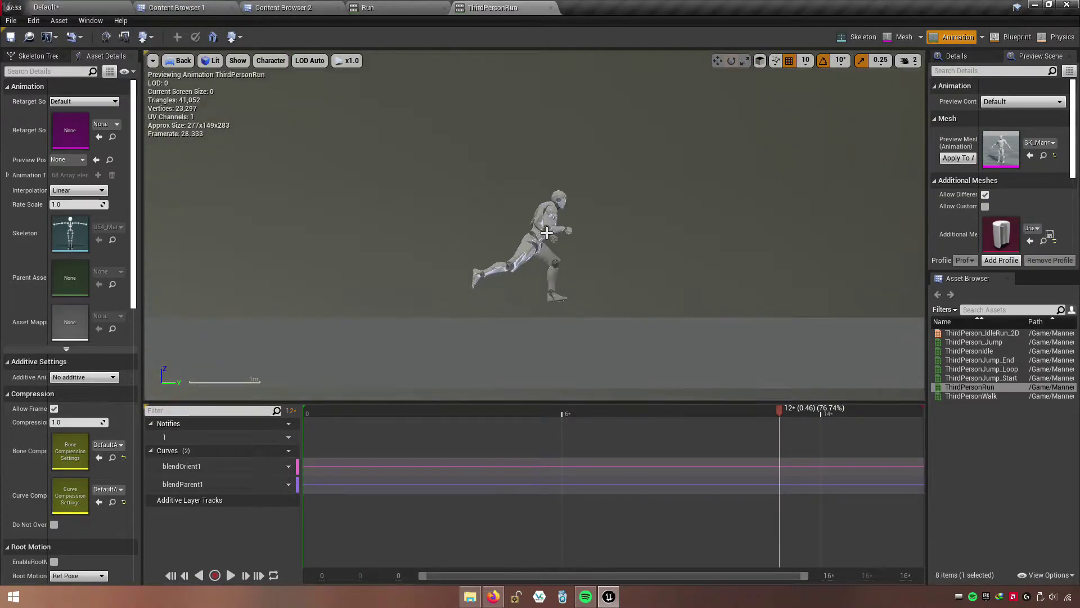
scroll(547, 232, up, 3)
scroll(547, 233, up, 2)
right_drag(582, 263, 591, 101)
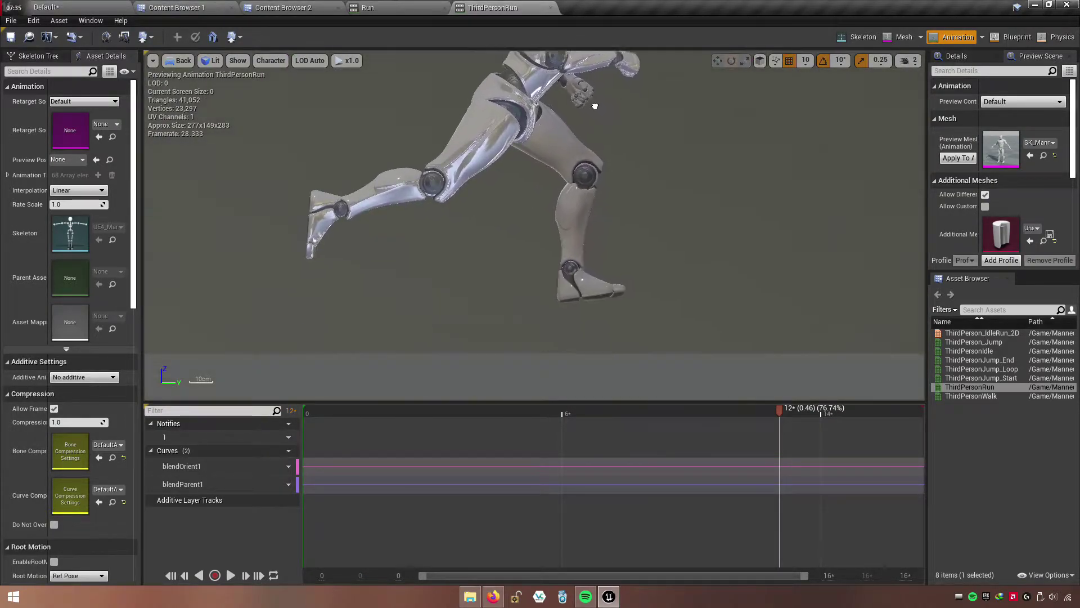
scroll(591, 124, up, 3)
right_drag(591, 149, 682, 193)
scroll(682, 192, up, 2)
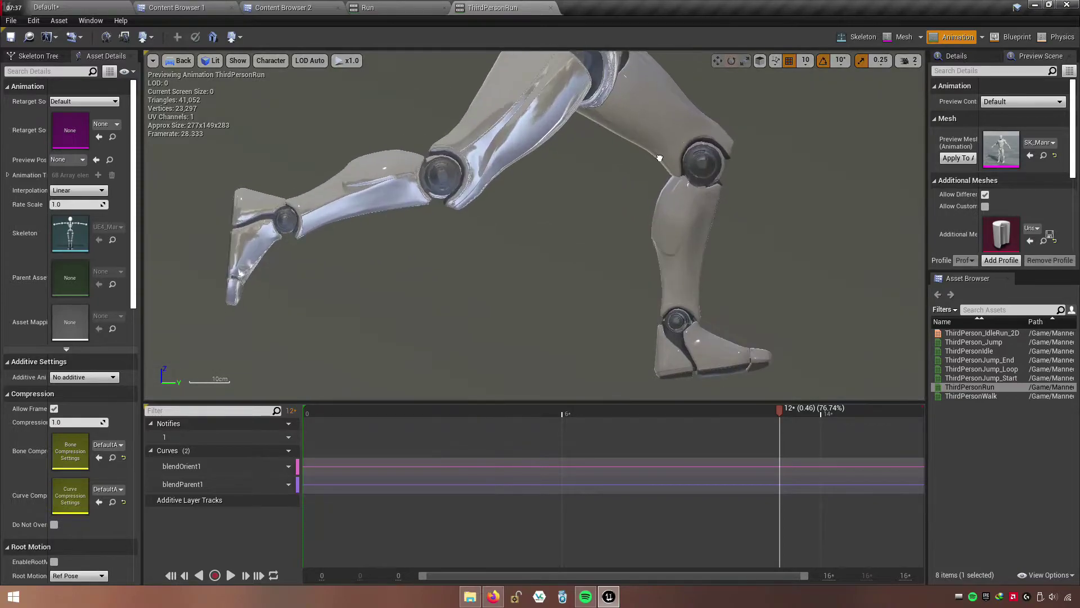
right_drag(663, 121, 663, 62)
mouse_move(779, 417)
mouse_down()
mouse_move(495, 426)
mouse_move(515, 426)
mouse_up()
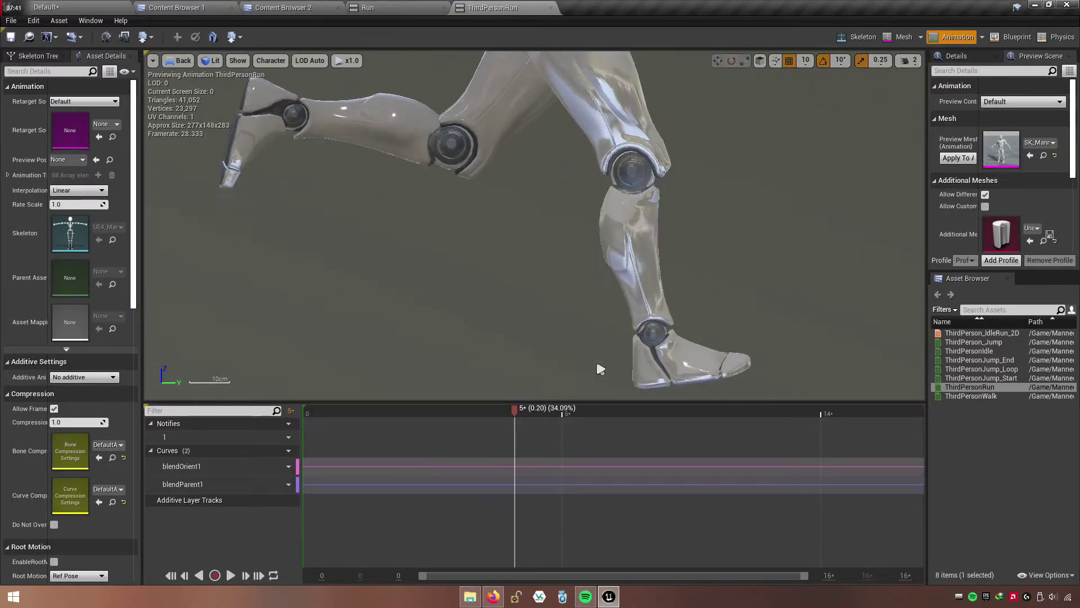
right_drag(720, 315, 619, 174)
drag(519, 417, 568, 433)
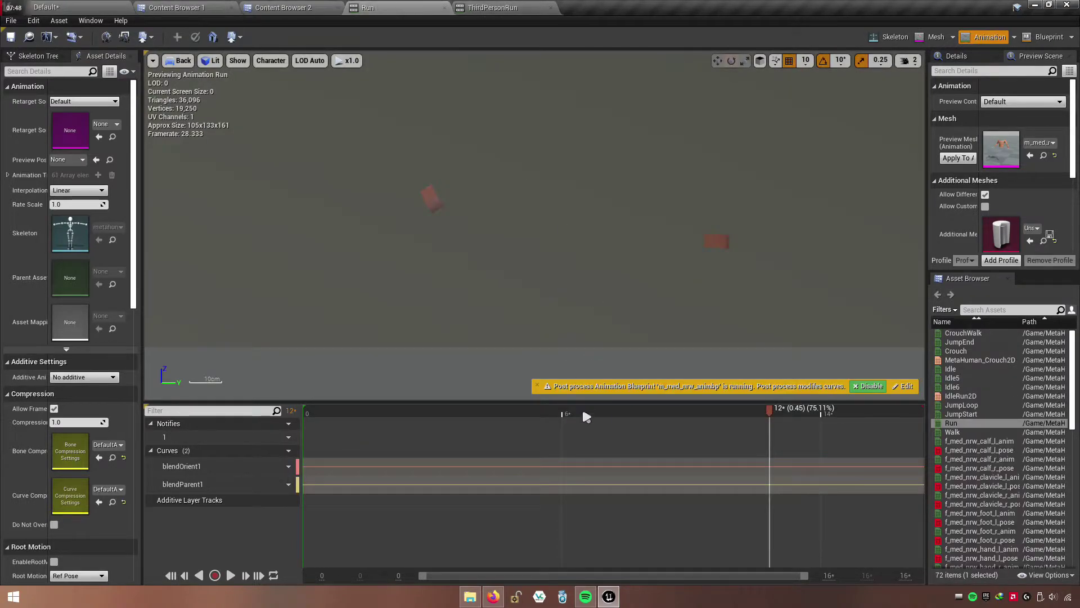
click(771, 413)
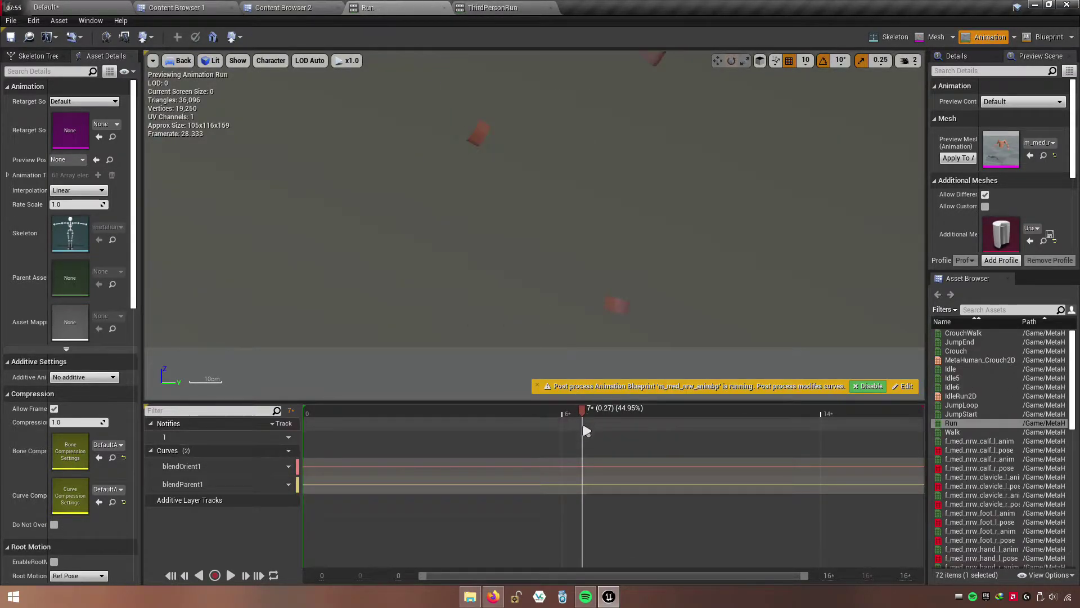
- Create a new Footstep notify on the Run animation at the first foot contact, around 0.25 s
drag(583, 420, 577, 419)
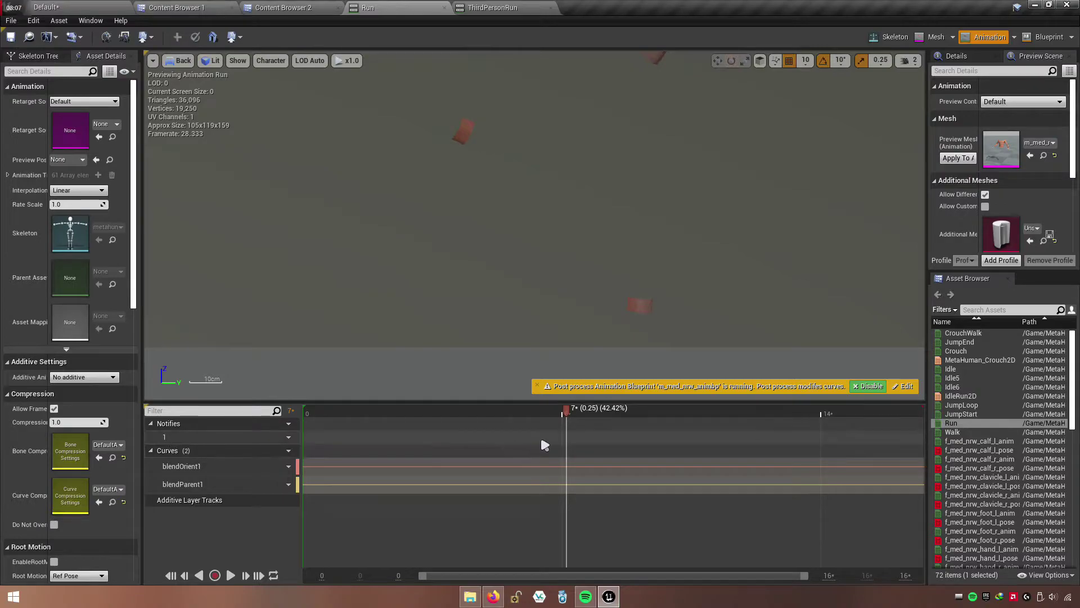
right_click(571, 437)
mouse_move(592, 453)
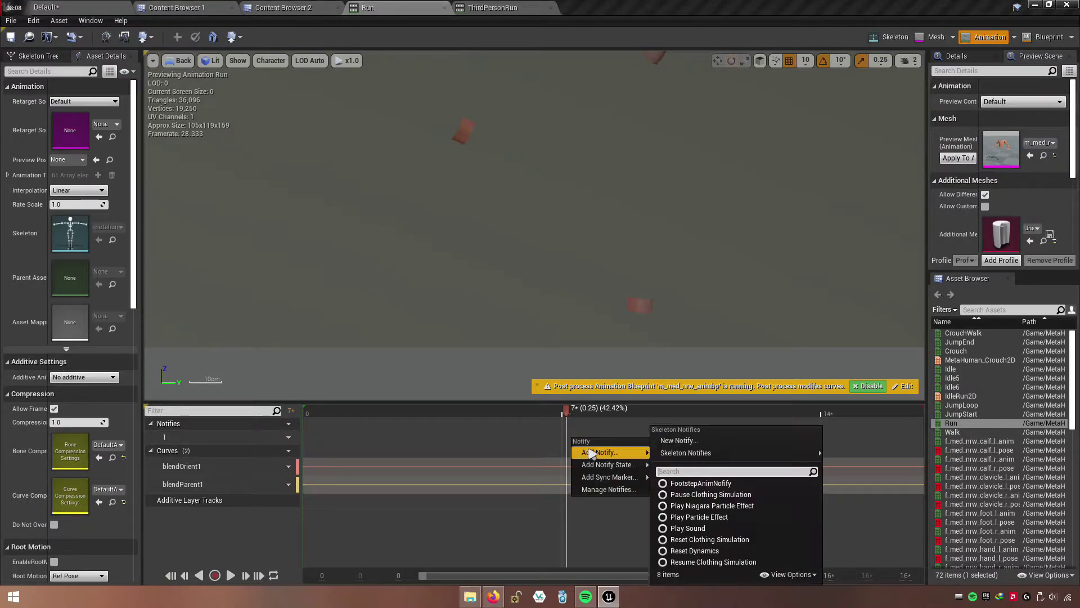
click(685, 442)
text(Footstep)
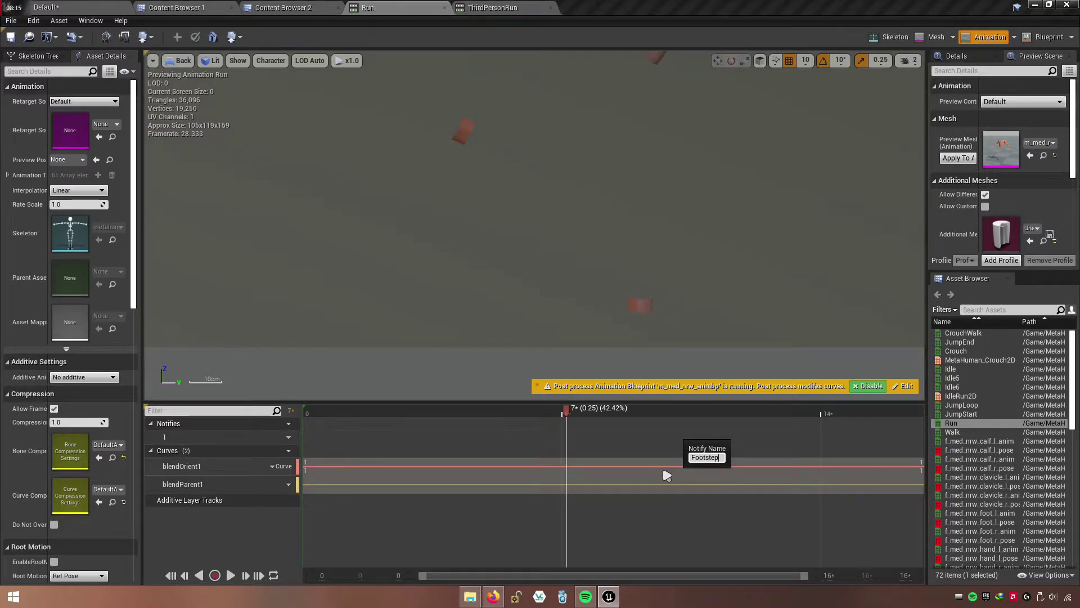
key(Return)
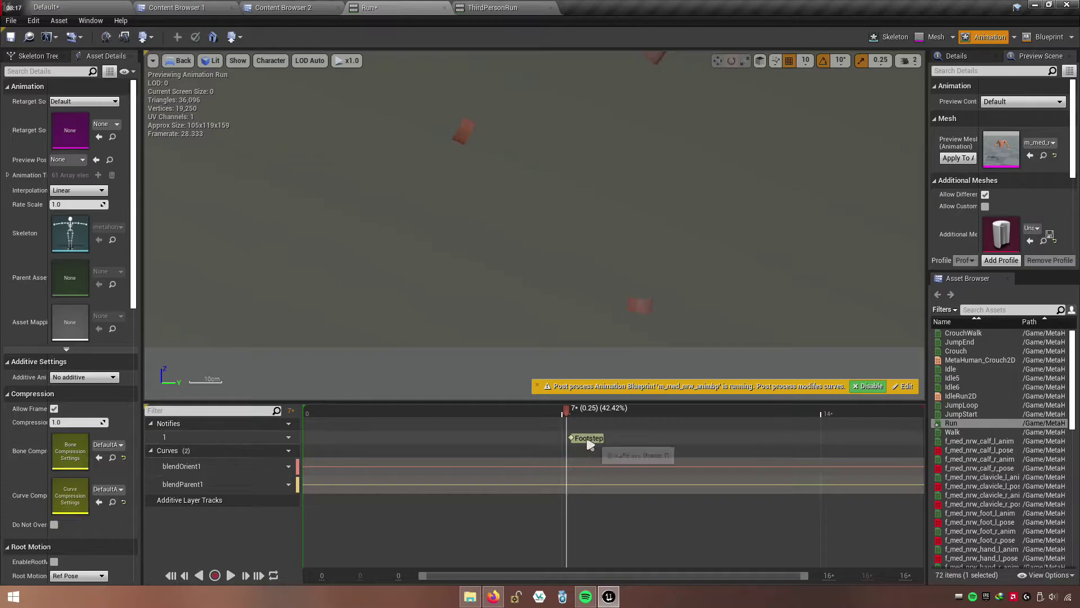
click(585, 445)
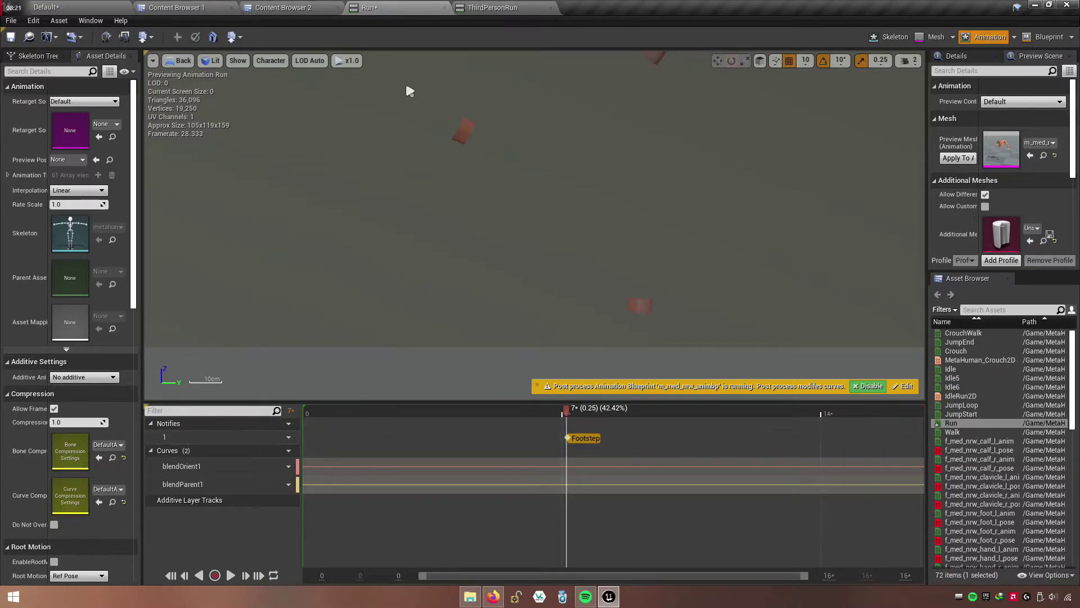
- Add a second Footstep notify at the next foot contact, around 0.56 s
click(523, 14)
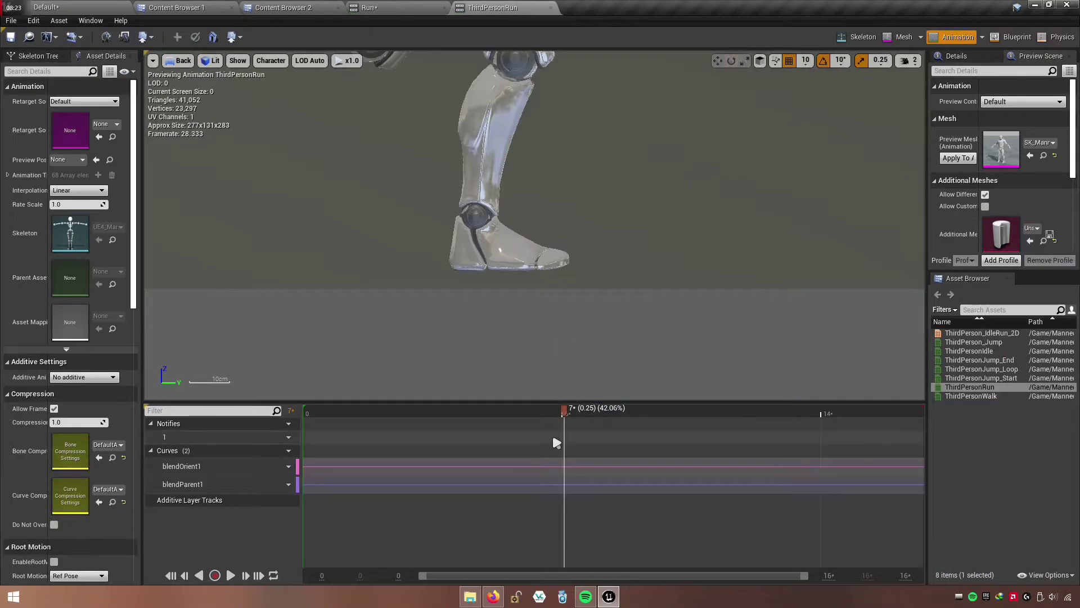
drag(560, 406, 884, 431)
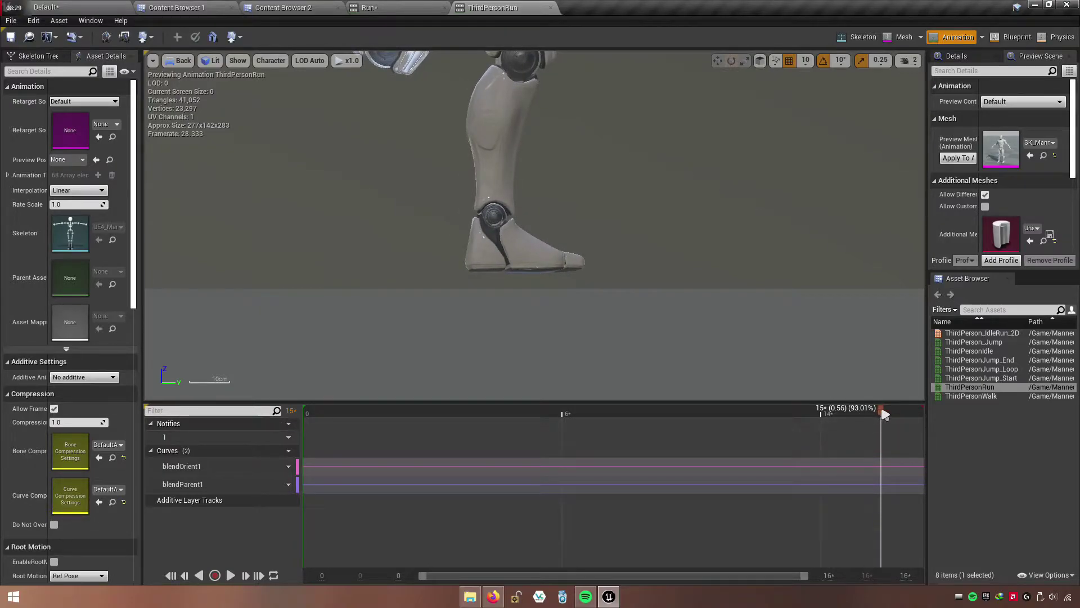
drag(885, 414, 887, 416)
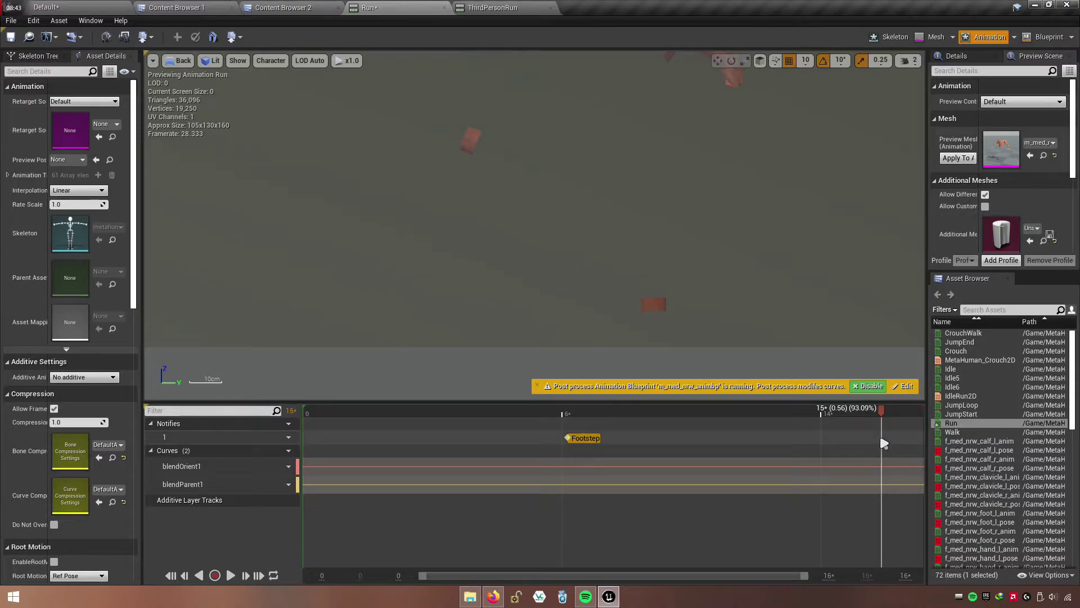
right_click(881, 440)
mouse_move(897, 455)
mouse_move(747, 455)
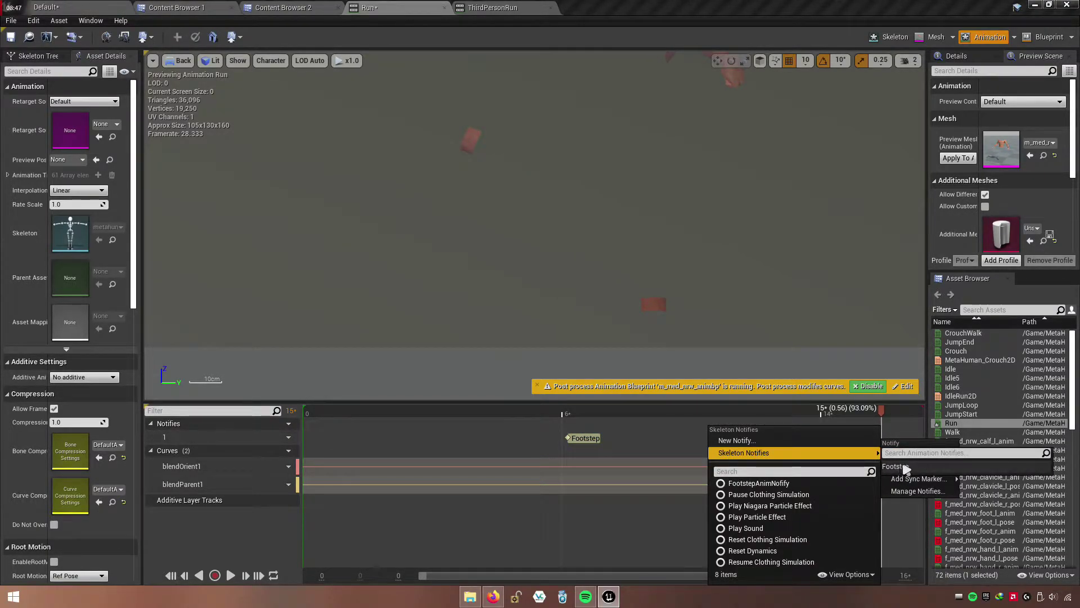
click(903, 467)
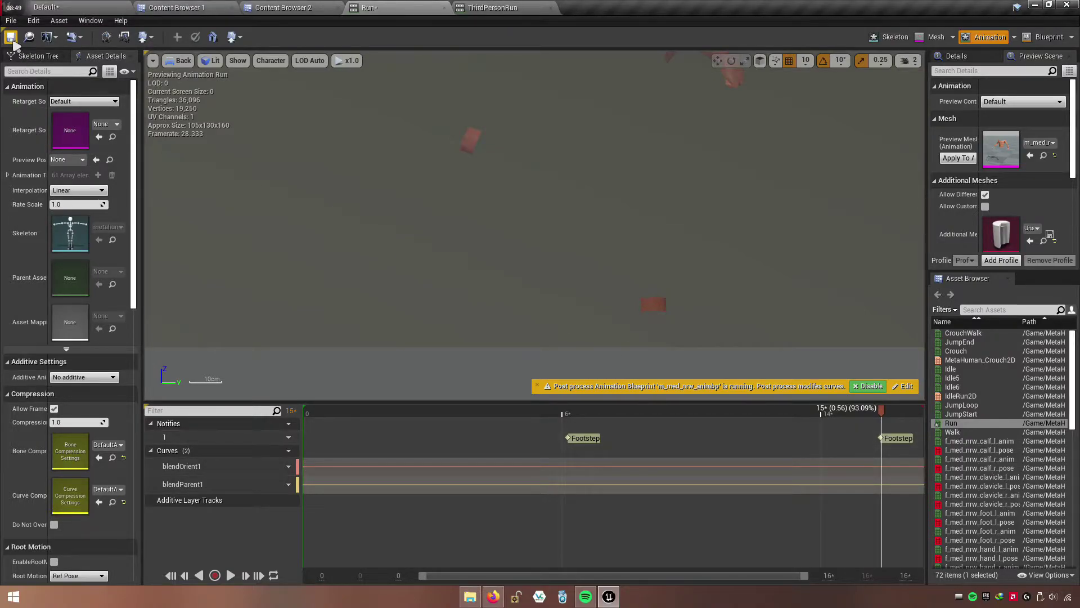
click(497, 8)
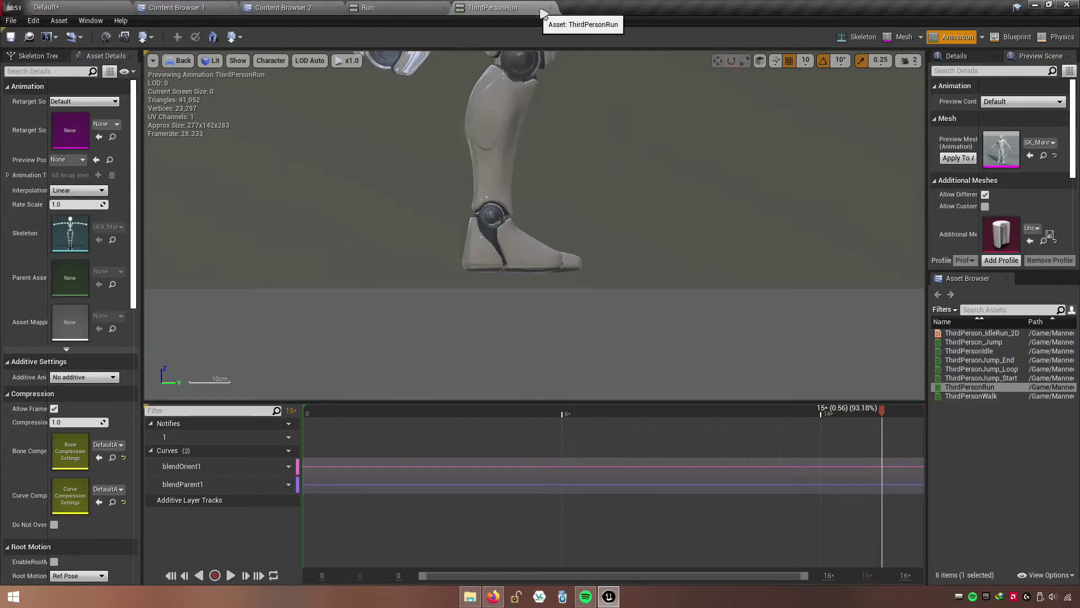
- Close the ThirdPersonRun tab and open MetaHuman_AnimBP's Event Graph from the Content Browser
click(551, 8)
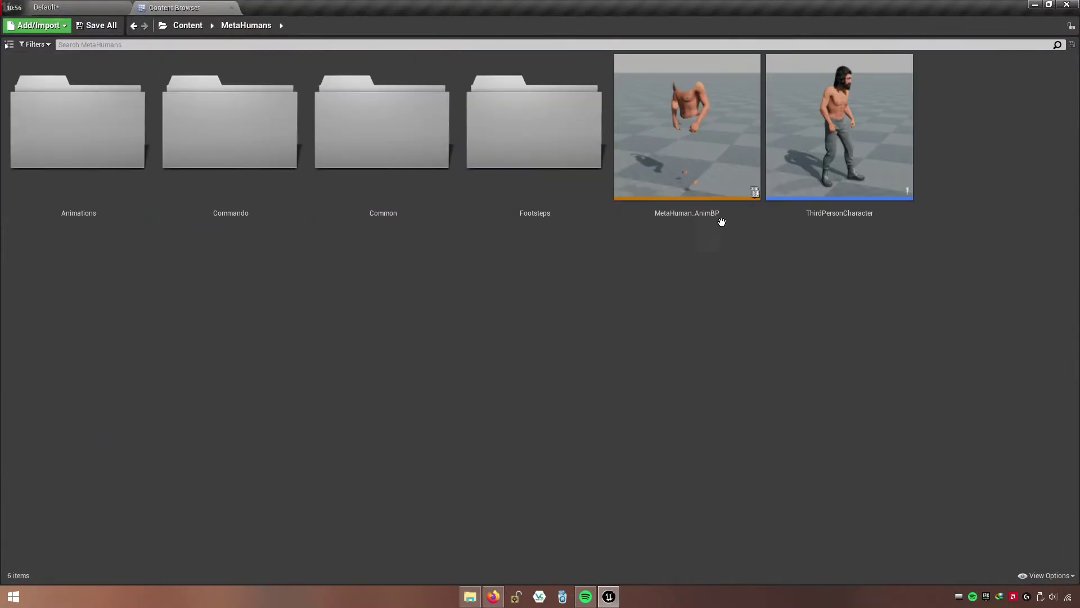
double_click(711, 220)
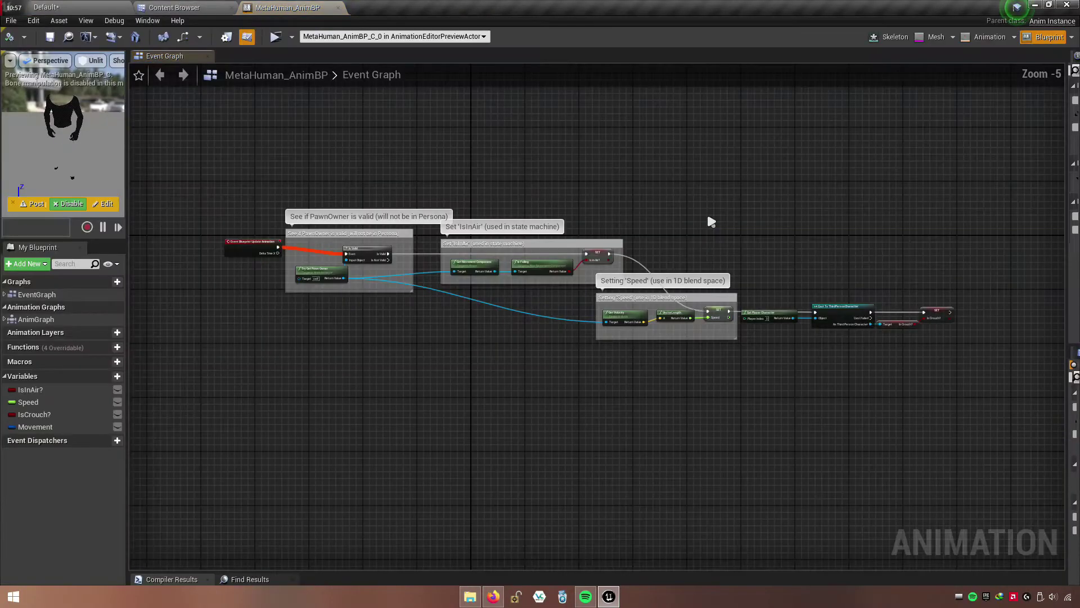
- Add a function named Footsteps to MetaHuman_AnimBP and frame its entry node
right_drag(424, 364, 477, 319)
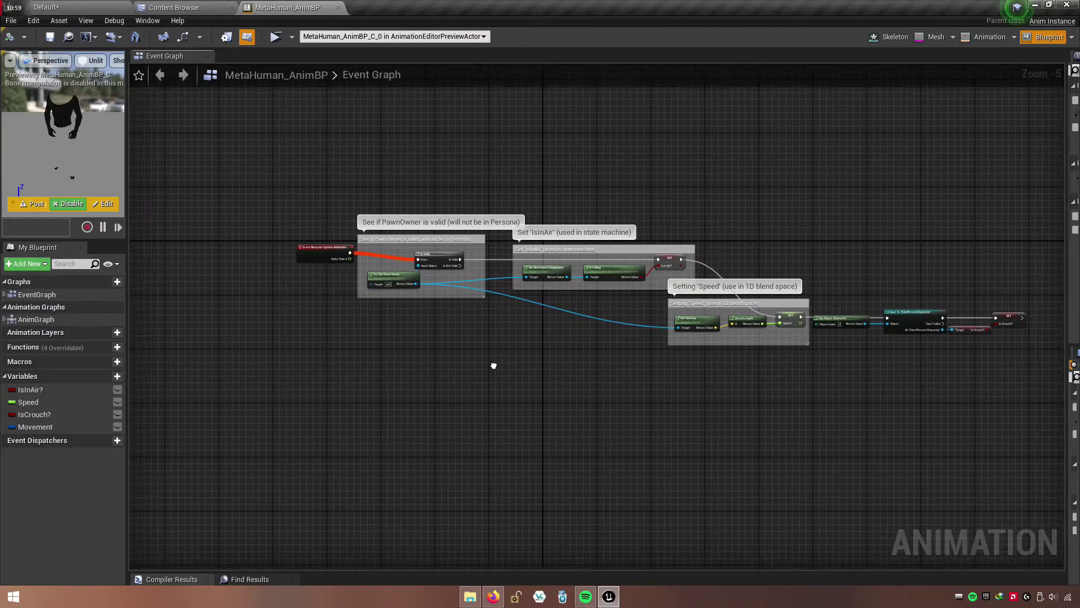
scroll(477, 319, up, 2)
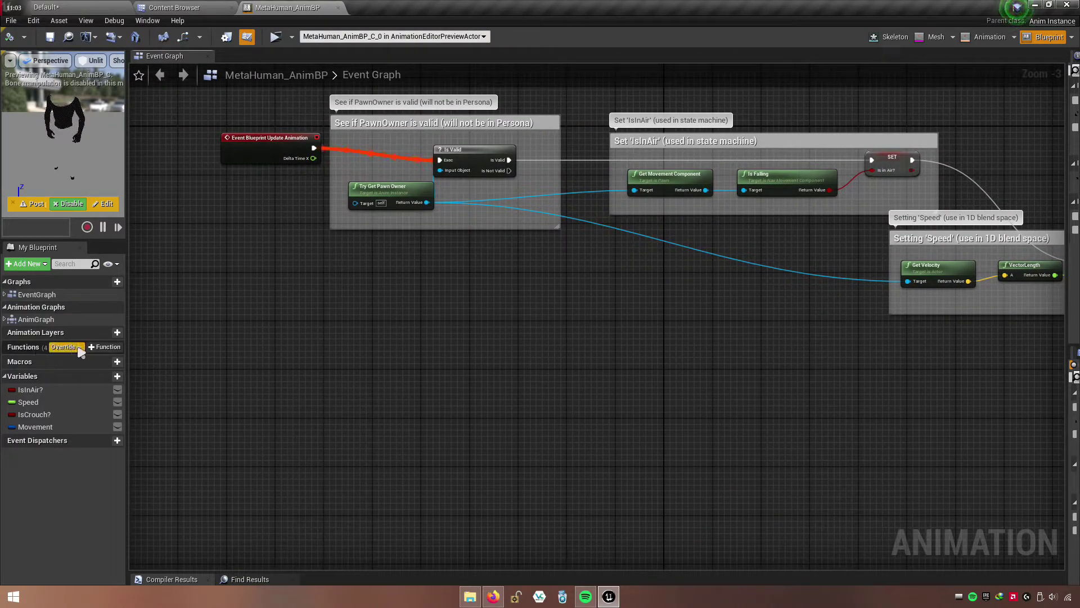
click(112, 347)
text(Footsteps)
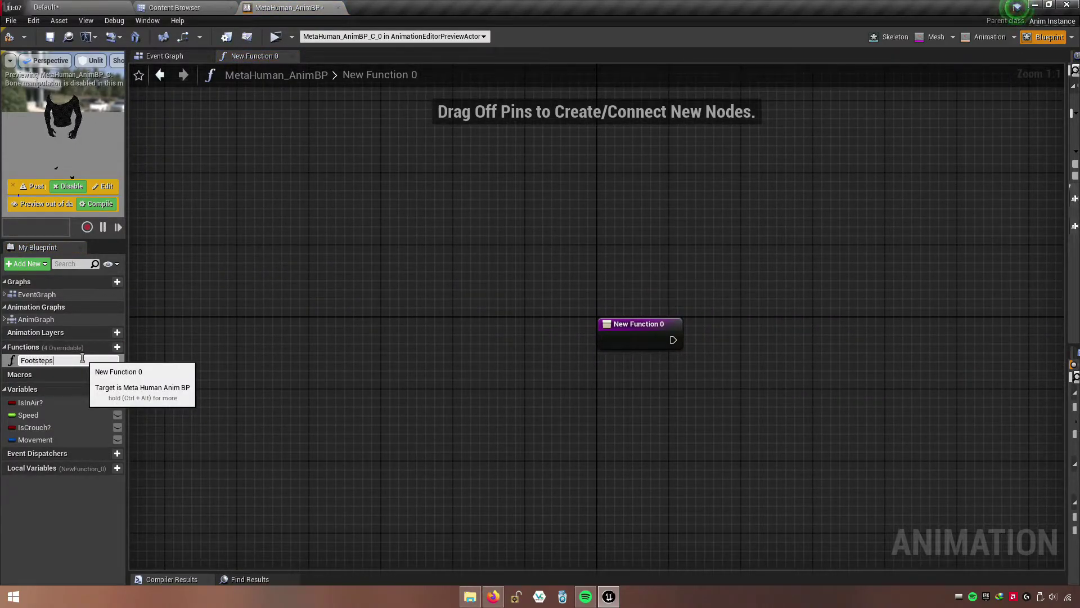
key(Return)
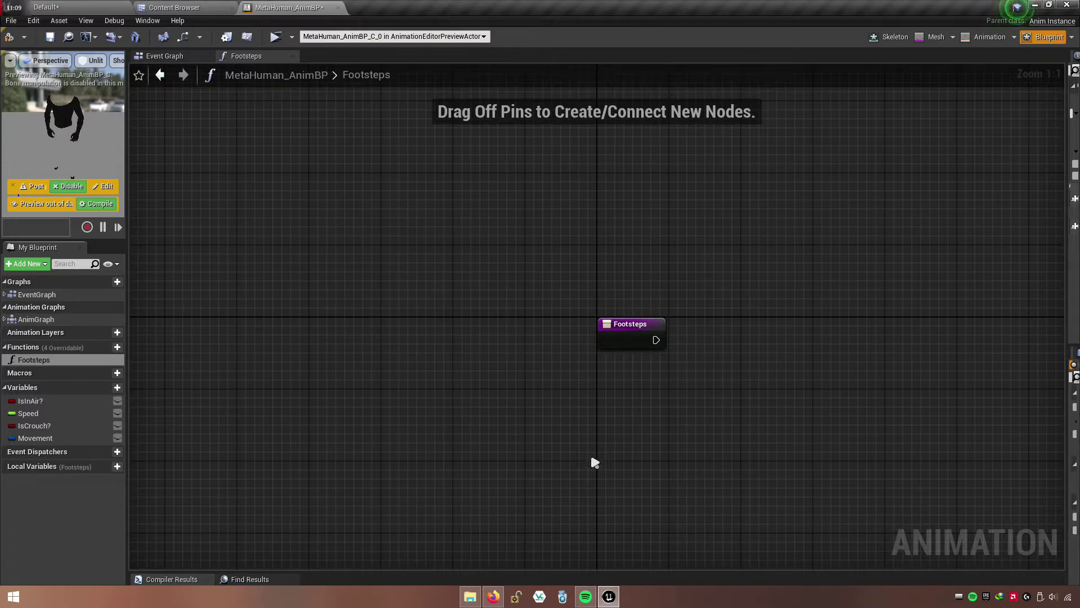
right_drag(686, 452, 484, 402)
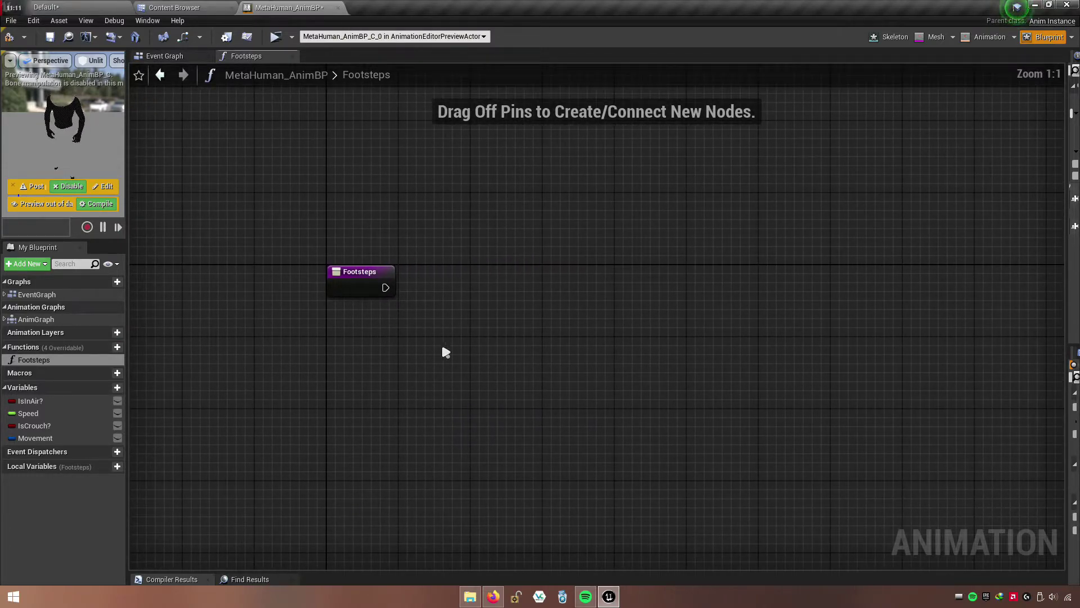
right_drag(441, 353, 410, 359)
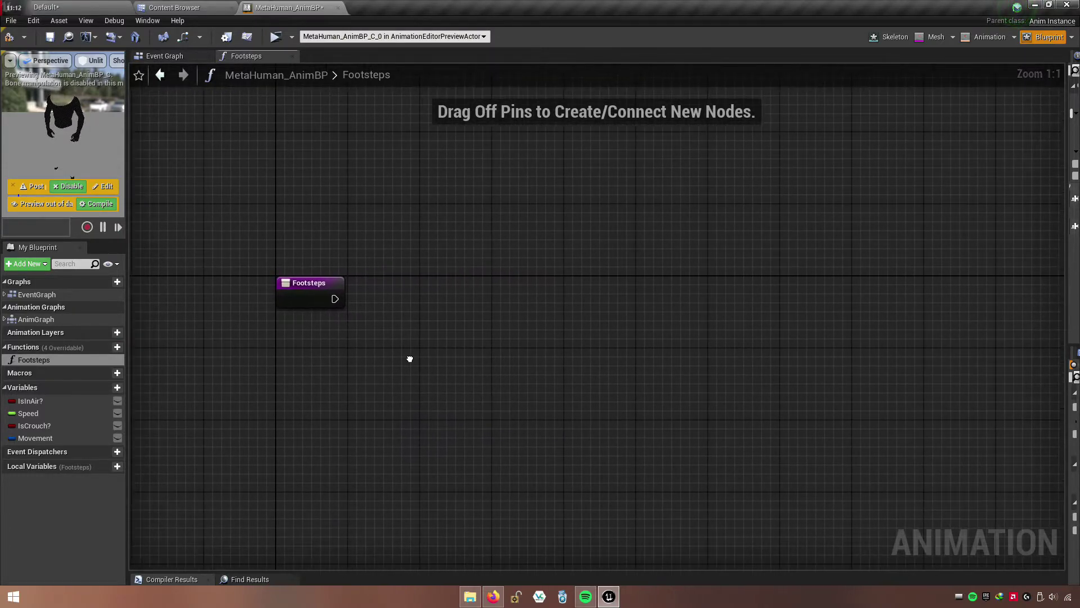
- Create a structure asset named Footsteps_Struct in the Footsteps folder
click(185, 7)
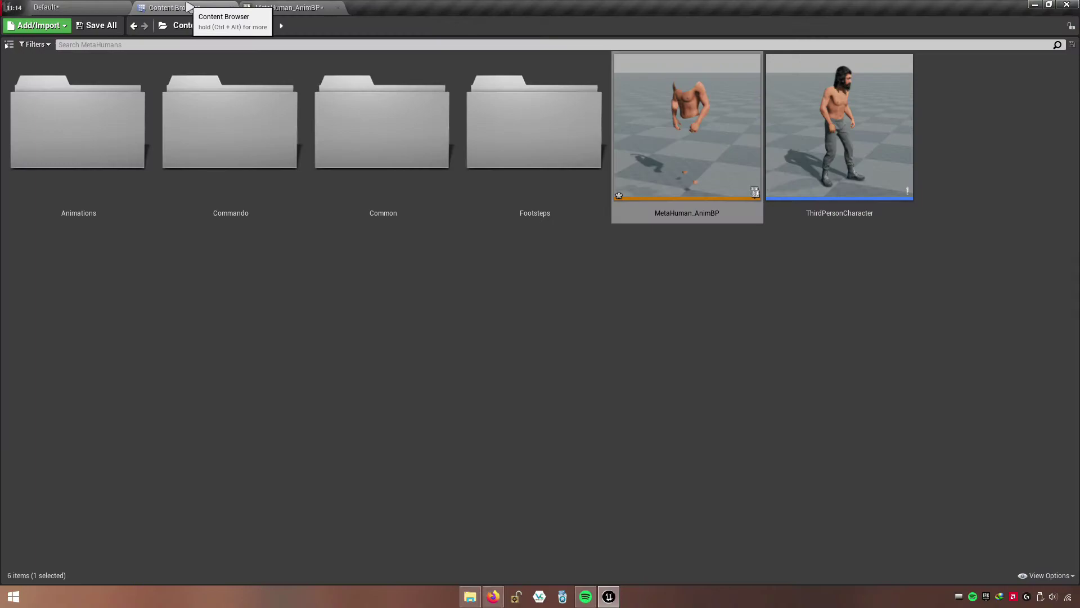
double_click(534, 219)
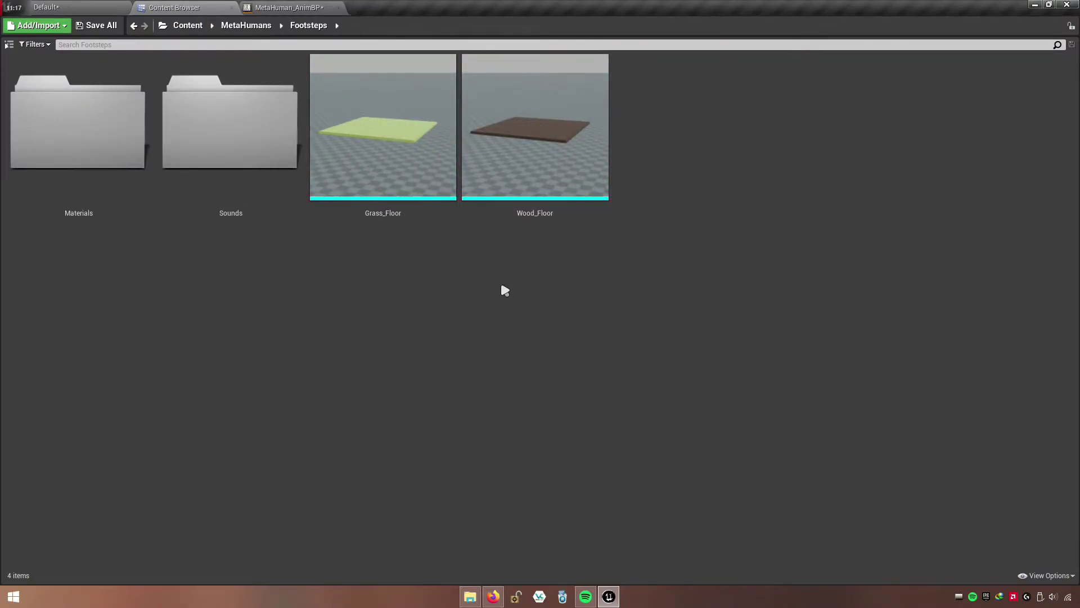
right_click(512, 271)
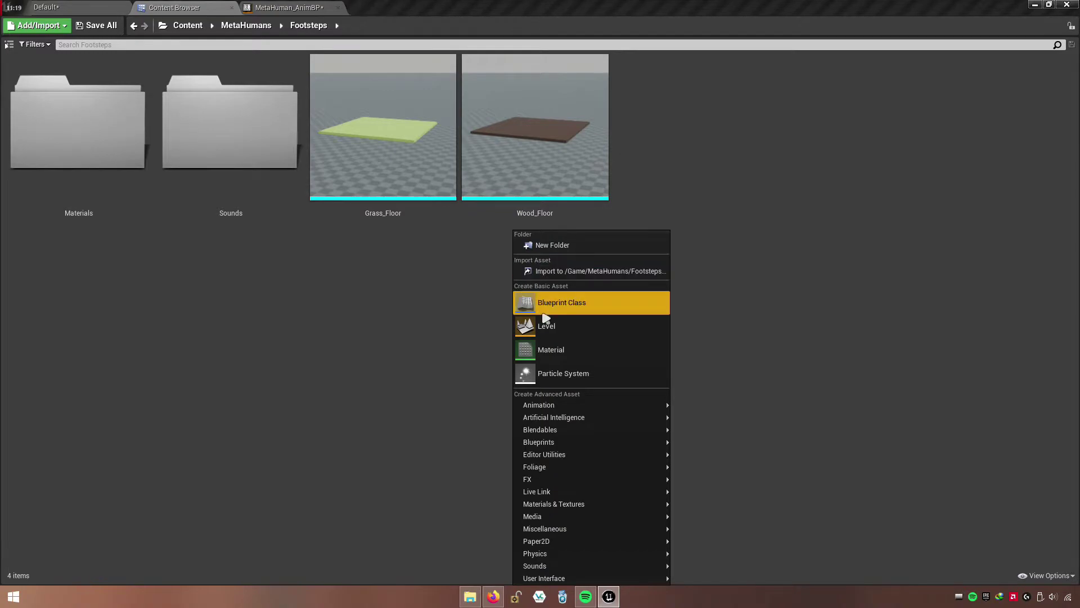
mouse_move(623, 442)
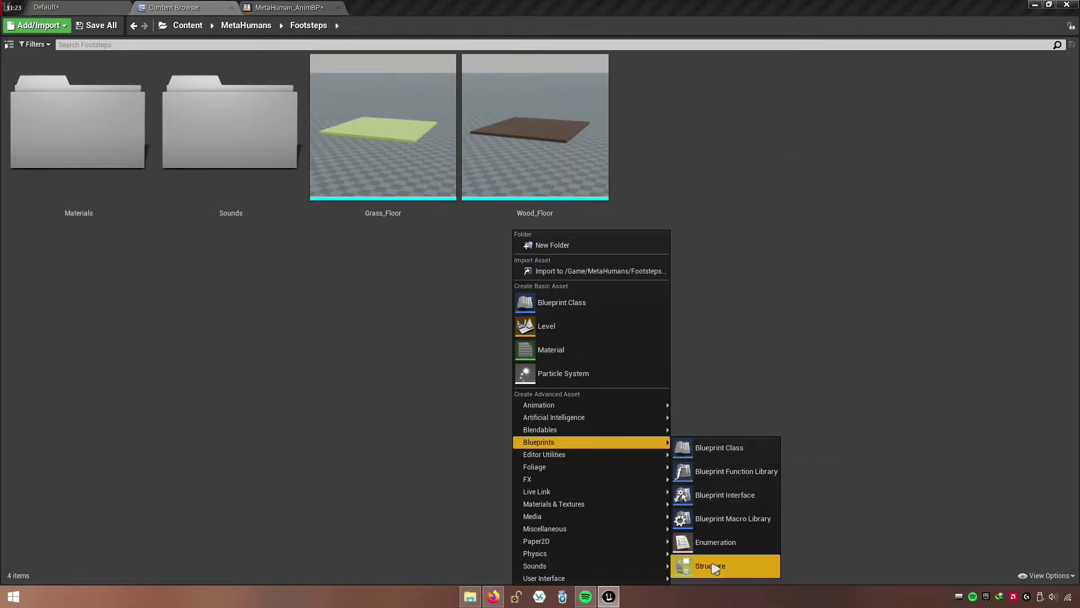
click(708, 565)
text(Footsteps_)
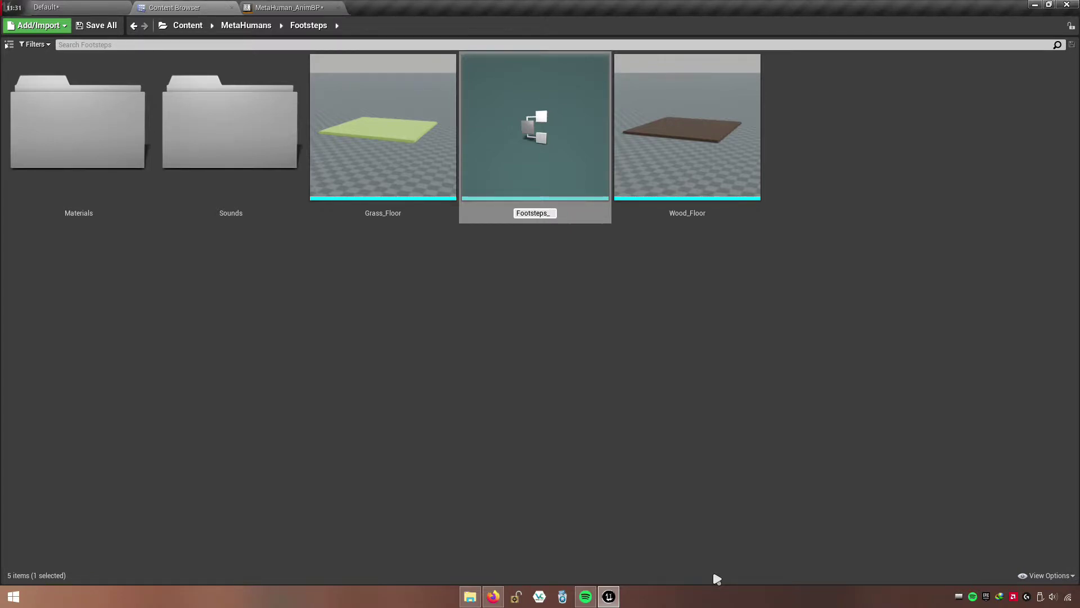
text(Struct)
key(Return)
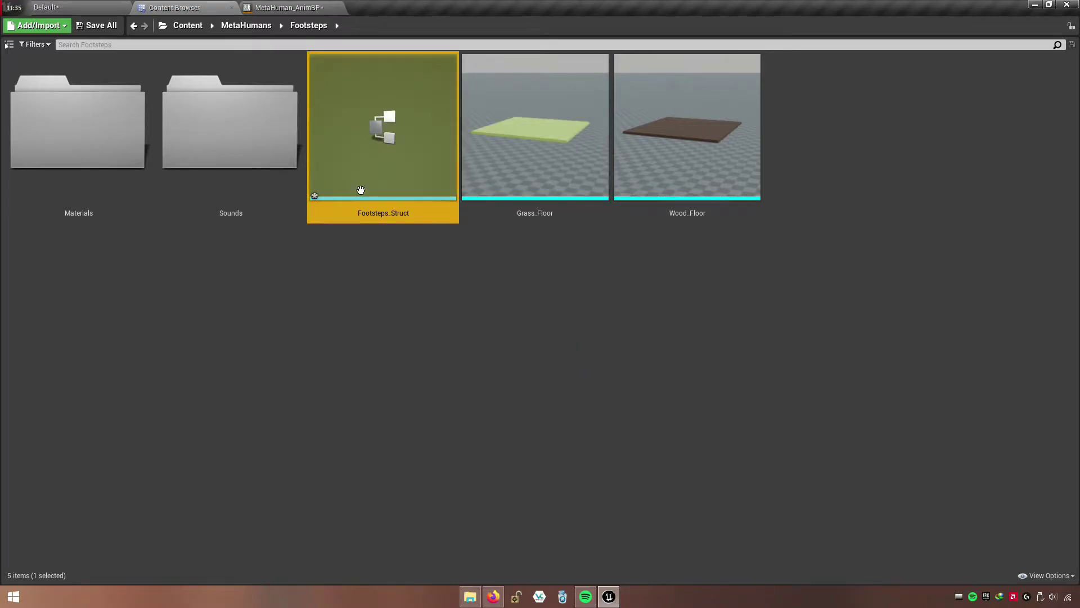
- Open Footsteps_Struct and rename its first member to Footsteps Sound
double_click(357, 169)
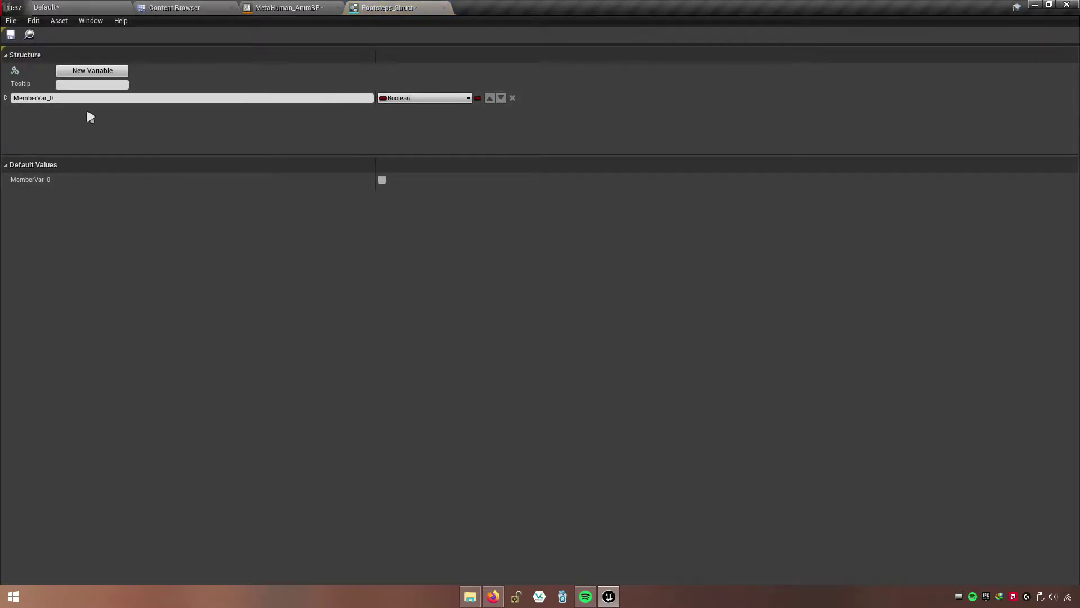
drag(85, 98, 2, 101)
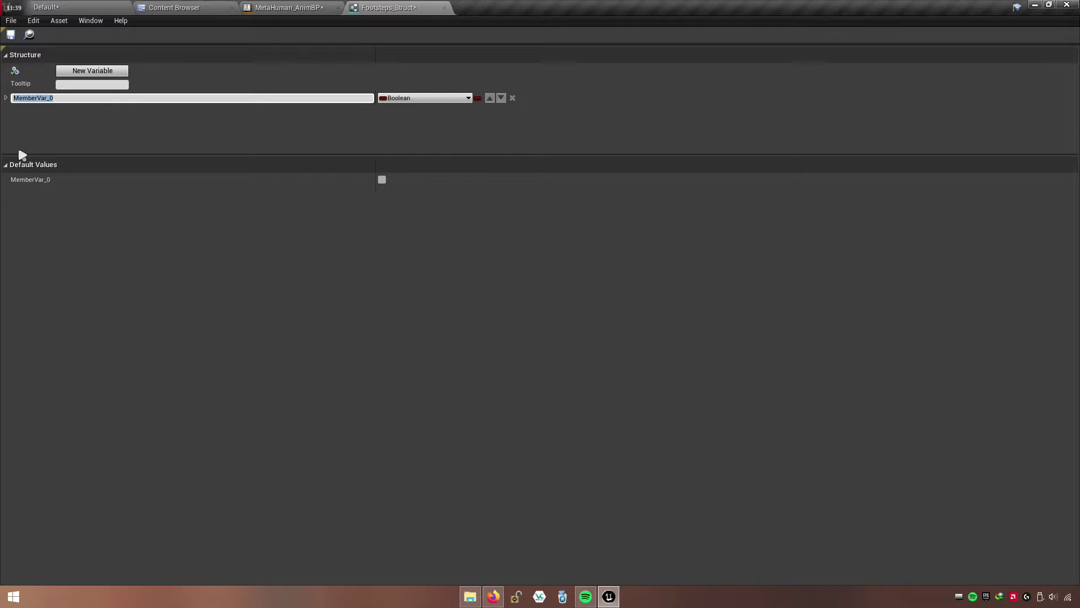
text(Footsteps Sound)
- Duplicate Footsteps_Struct as FootstepsSound_Struct and save all assets
click(153, 6)
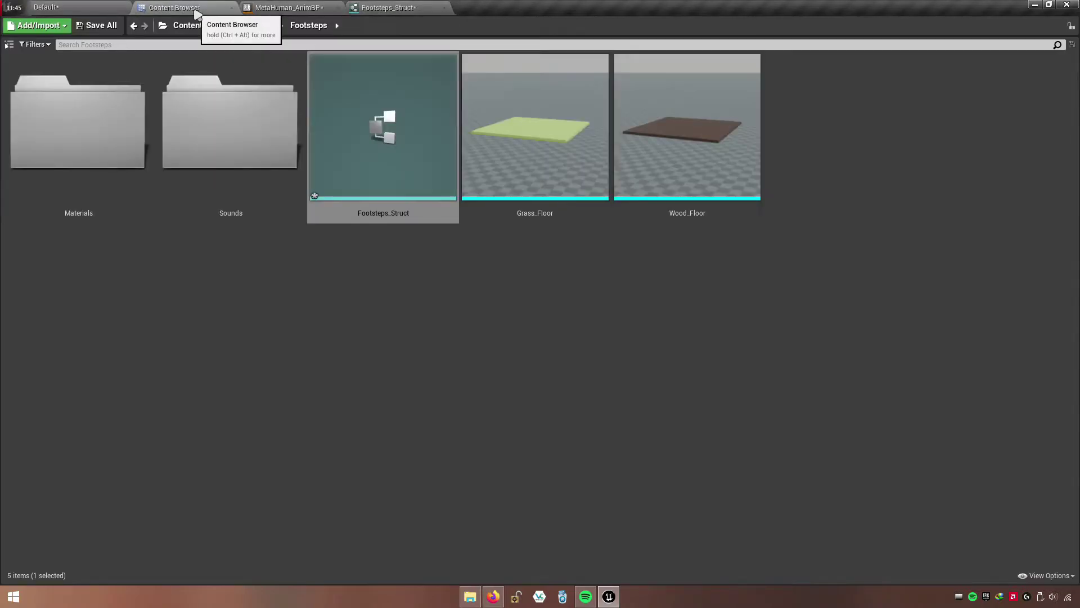
right_click(394, 184)
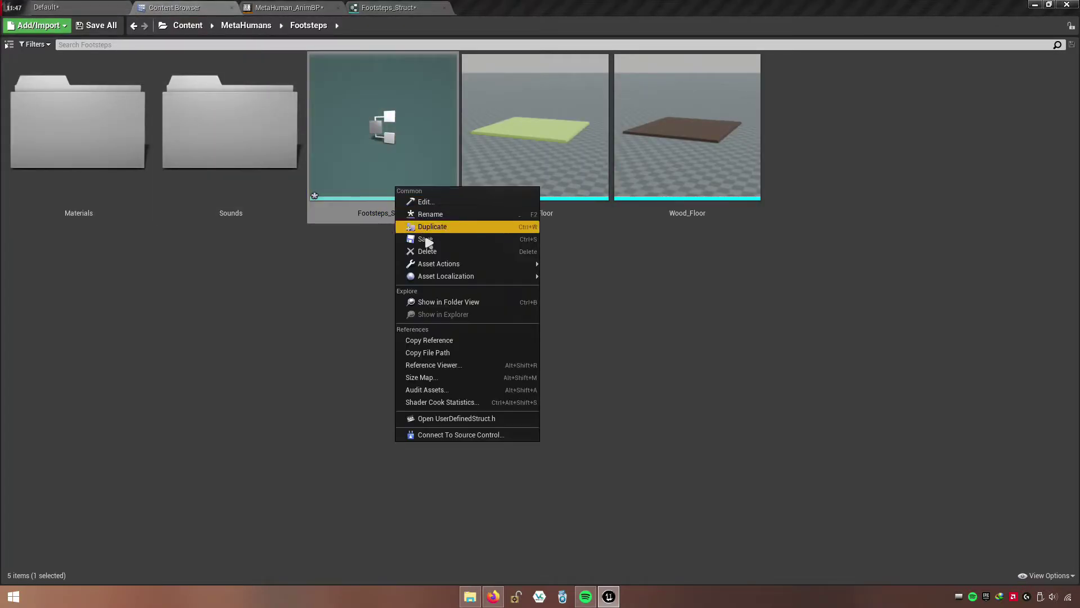
click(437, 229)
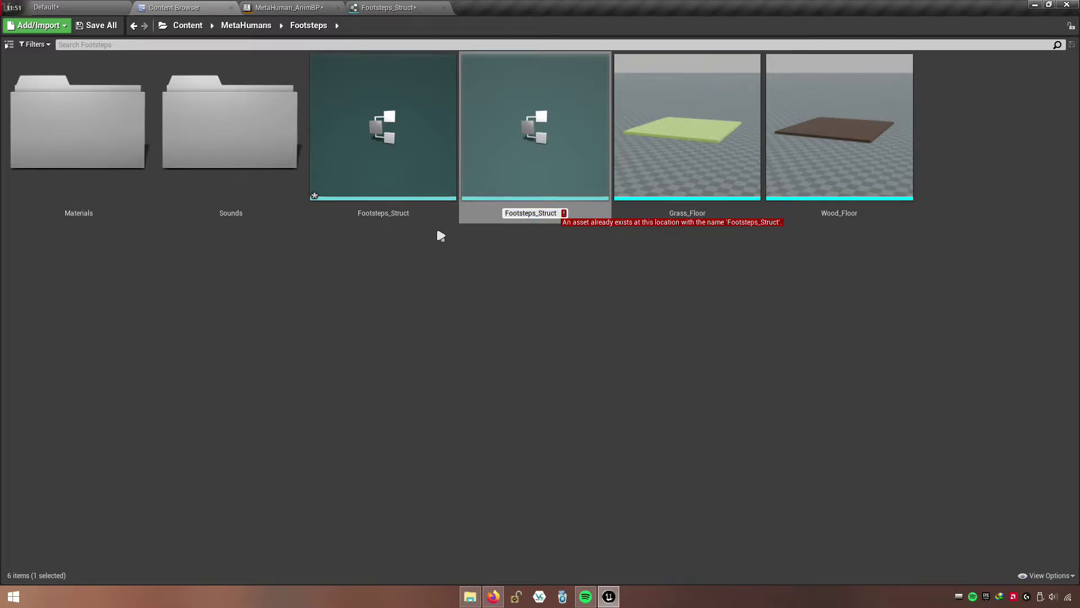
key(BackSpace)
text(Sounds)
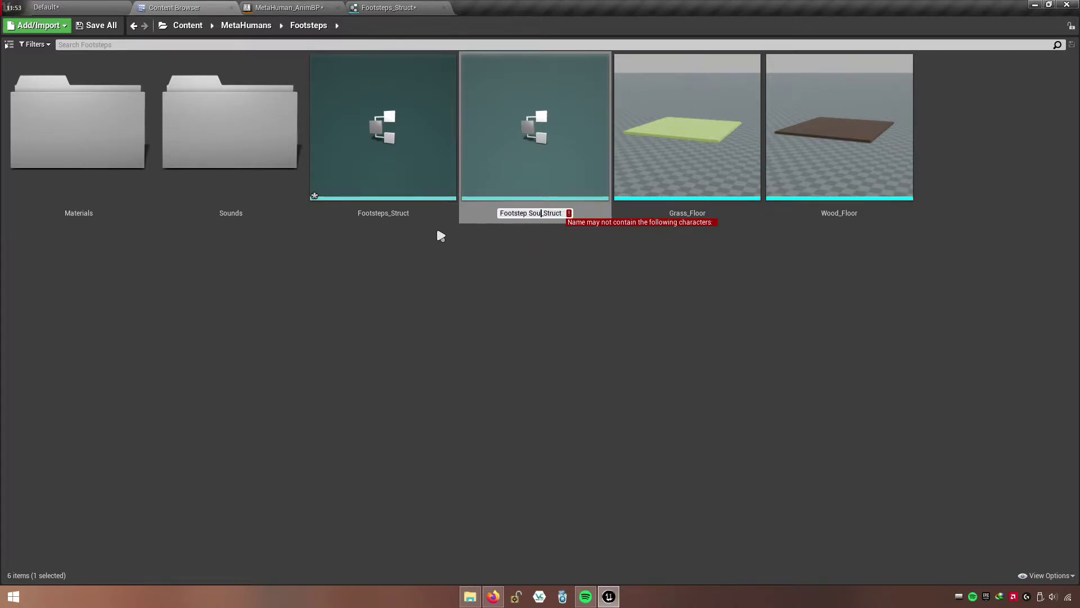
key(BackSpace)
text(s)
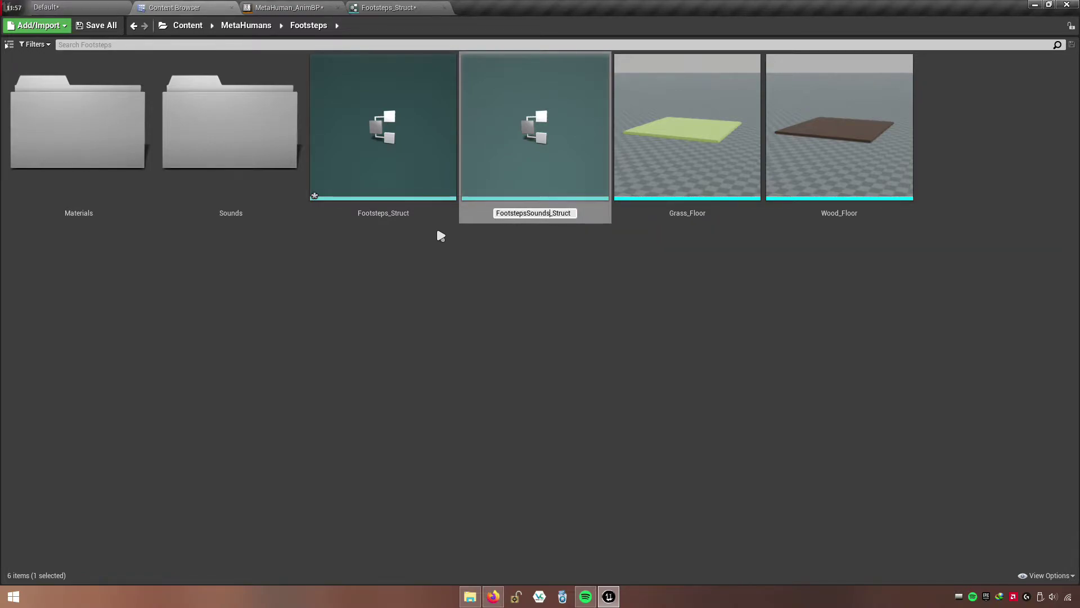
key(BackSpace)
key(Return)
click(97, 25)
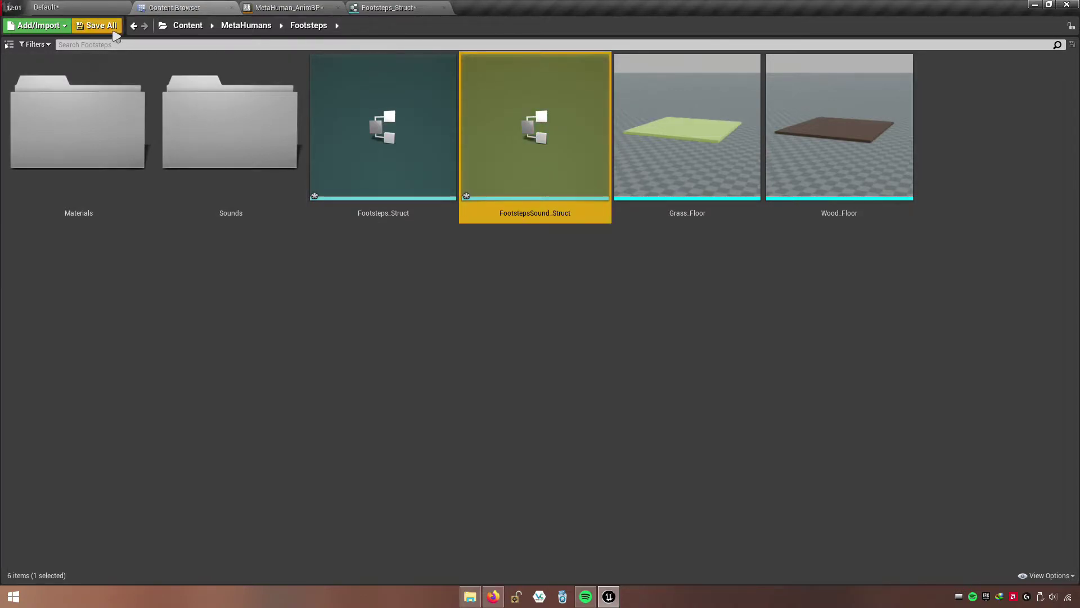
click(643, 404)
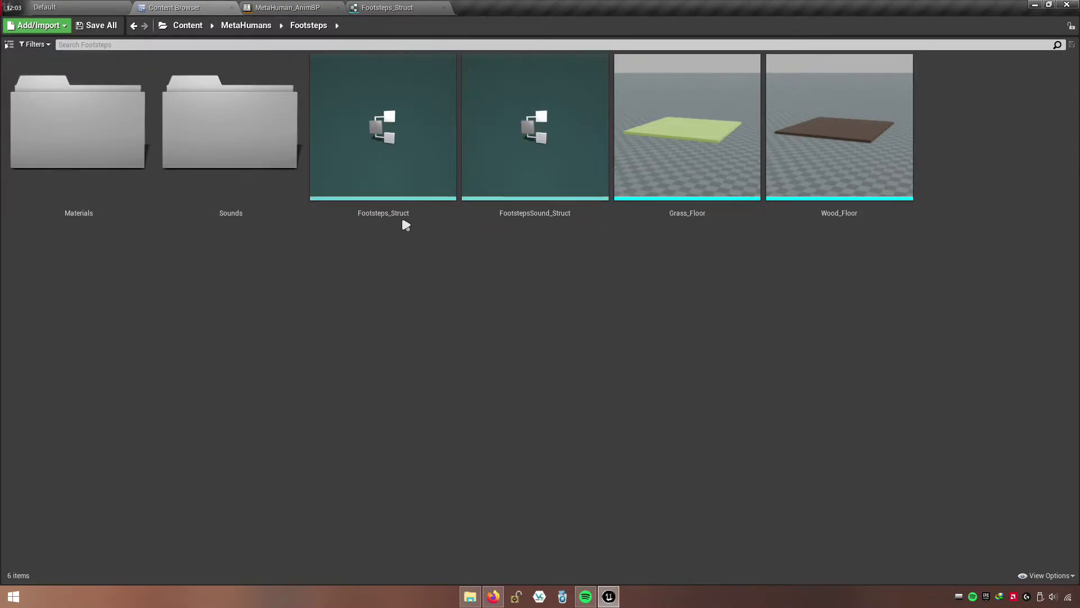
- Set the Footsteps Sound member's type to Footsteps Sound Struct, then save and close
click(402, 10)
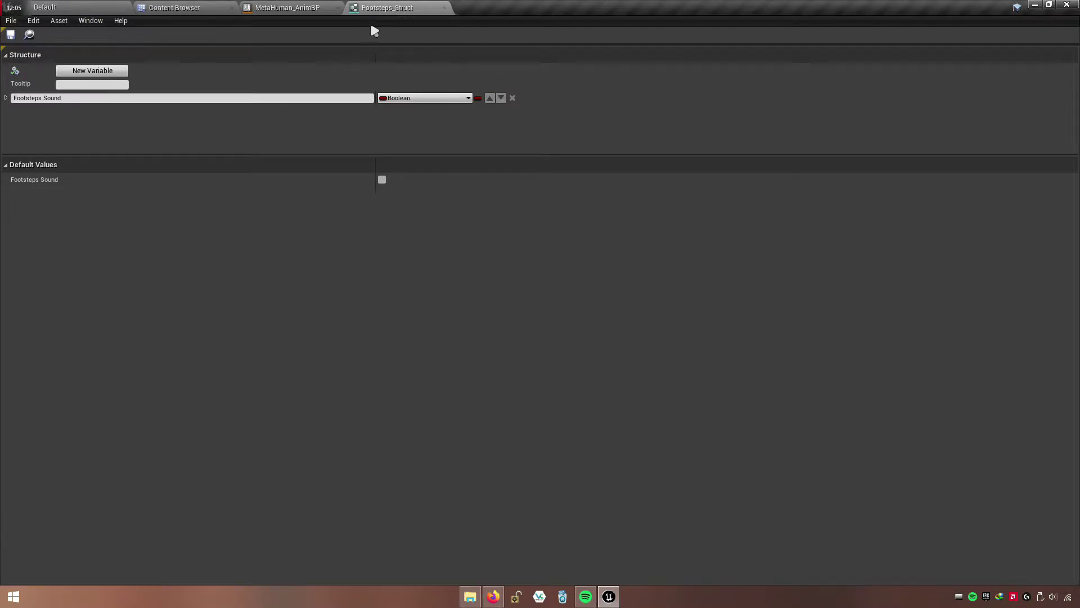
click(395, 100)
text(footstepssound)
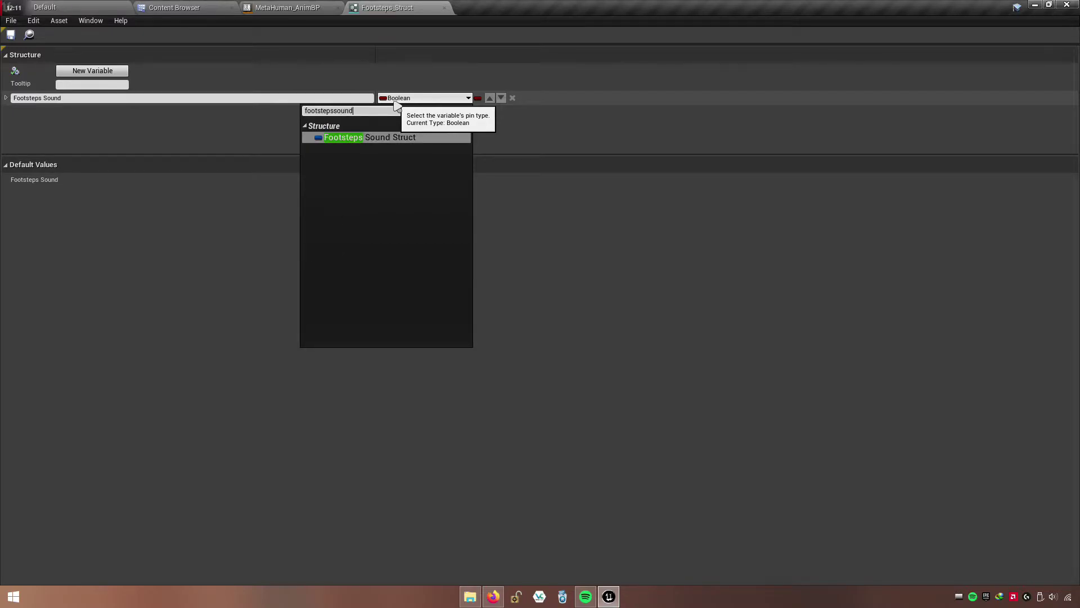
click(394, 138)
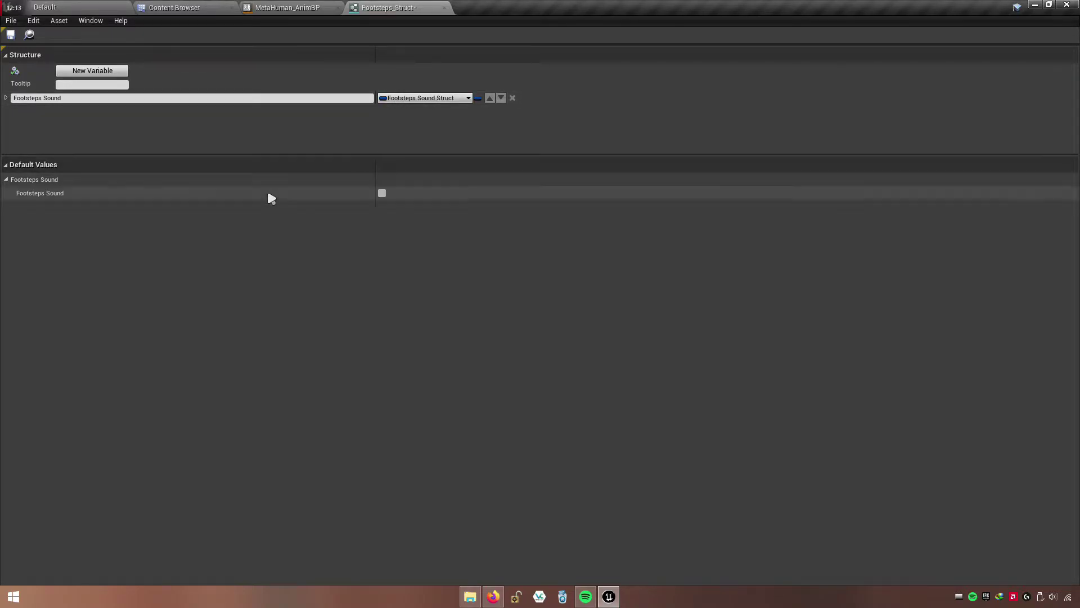
click(10, 37)
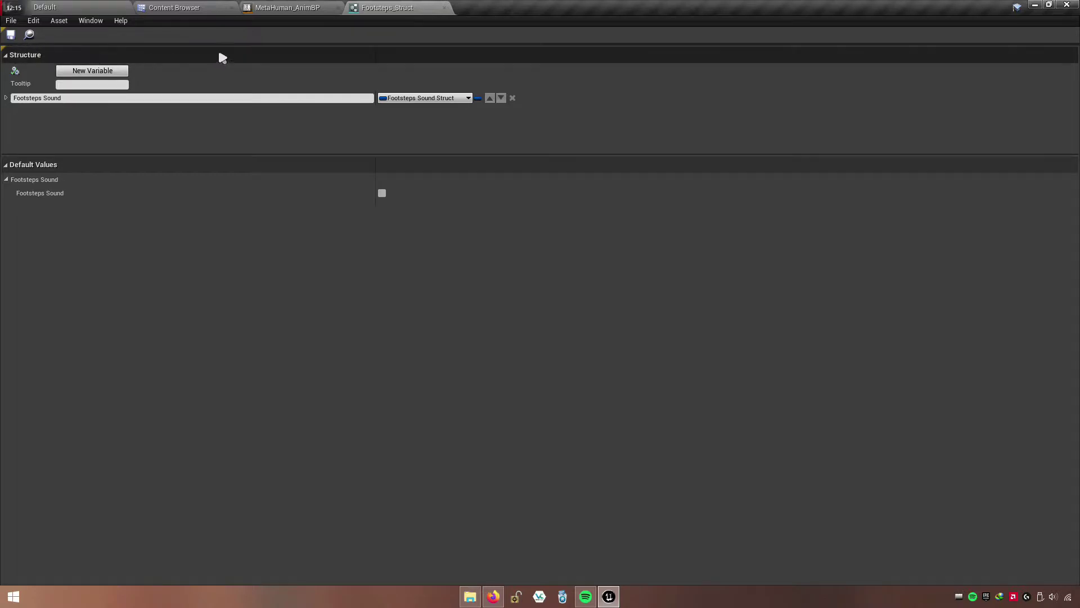
click(444, 7)
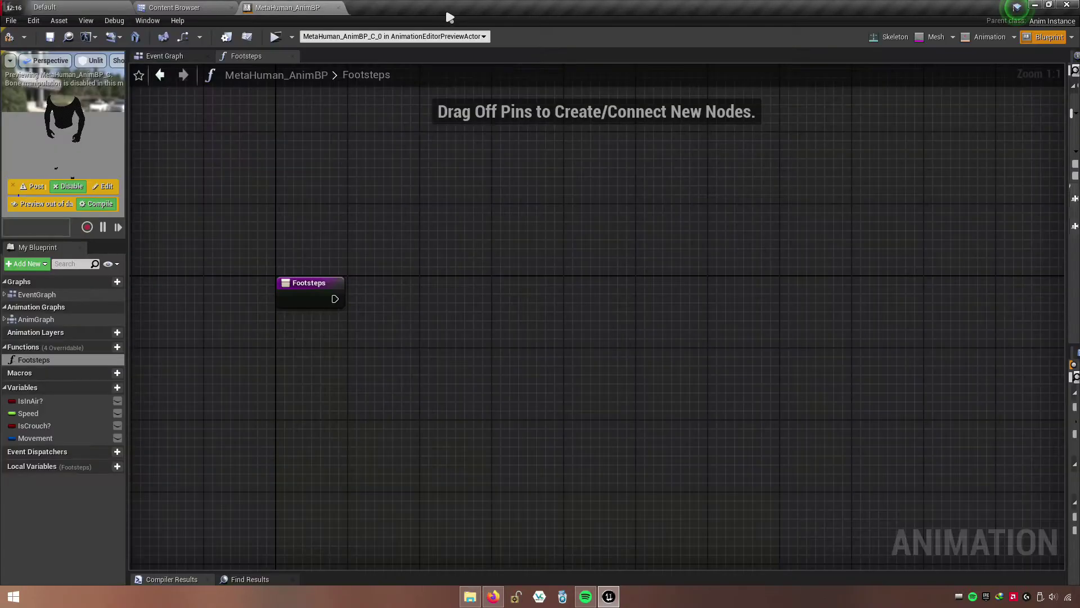
- In FootstepsSound_Struct, rename the first member to Default with type Sound Base
click(206, 7)
click(509, 217)
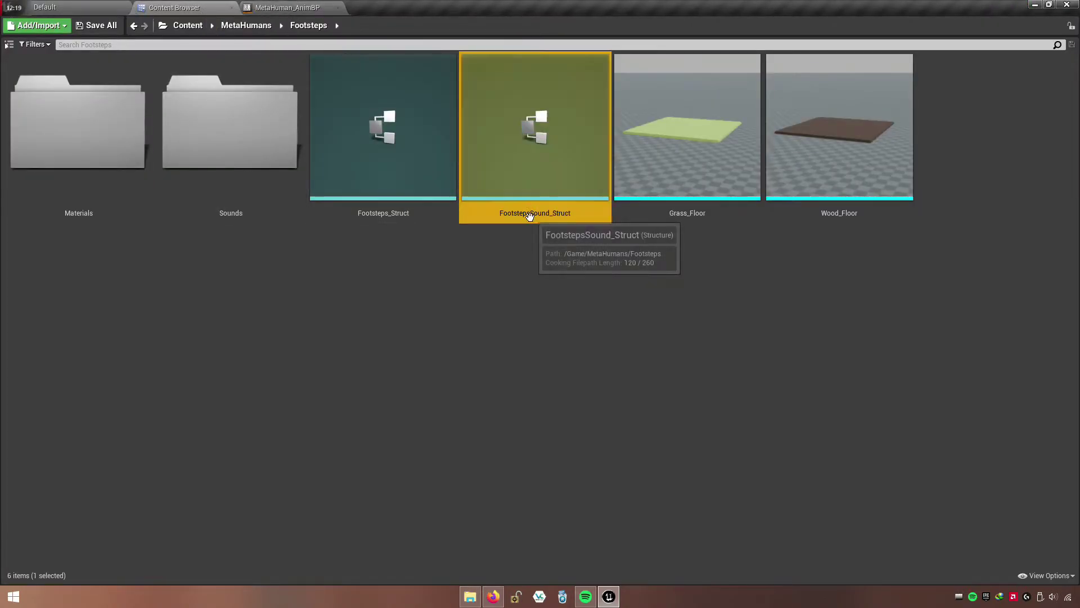
double_click(551, 212)
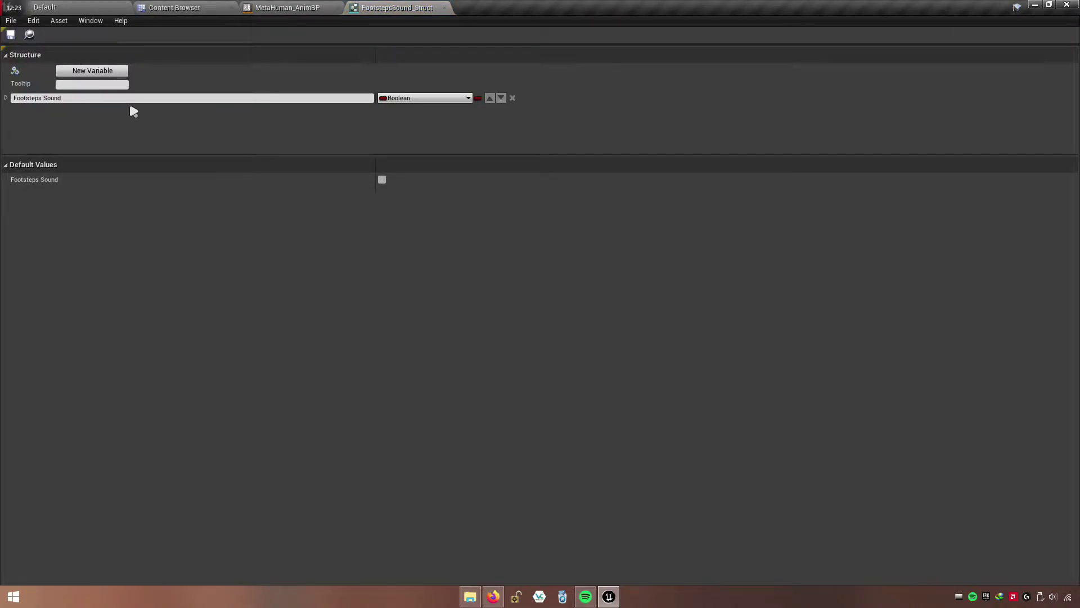
drag(77, 98, 27, 102)
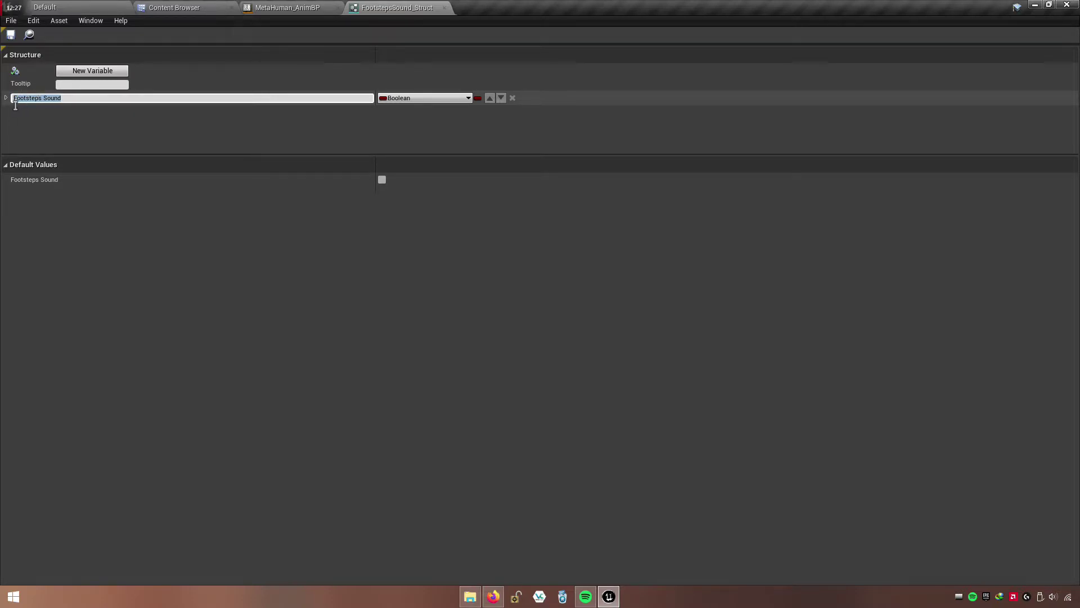
drag(188, 154, 193, 251)
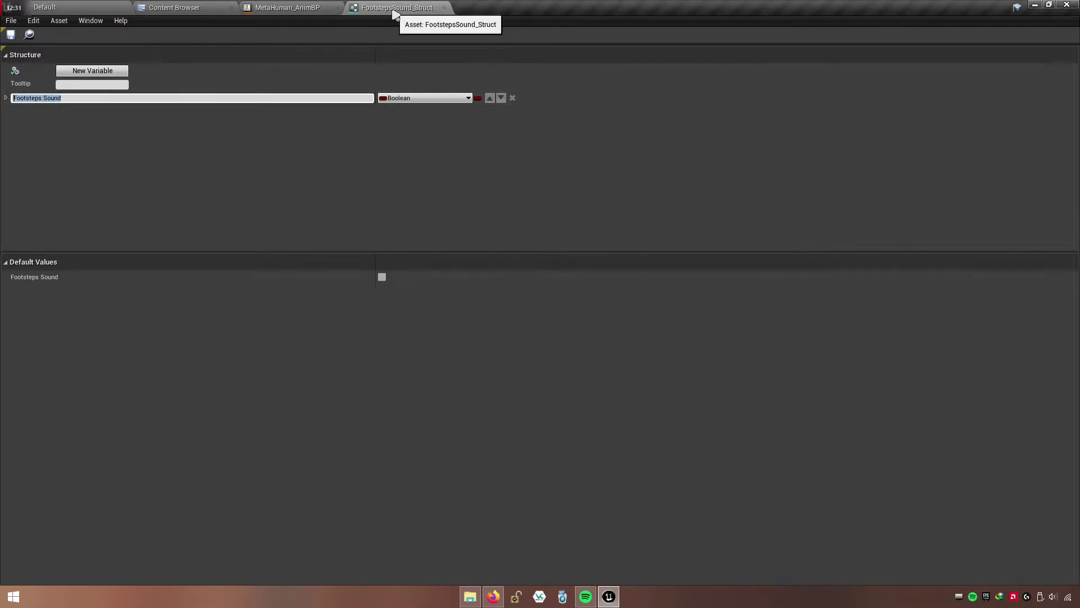
text(Default)
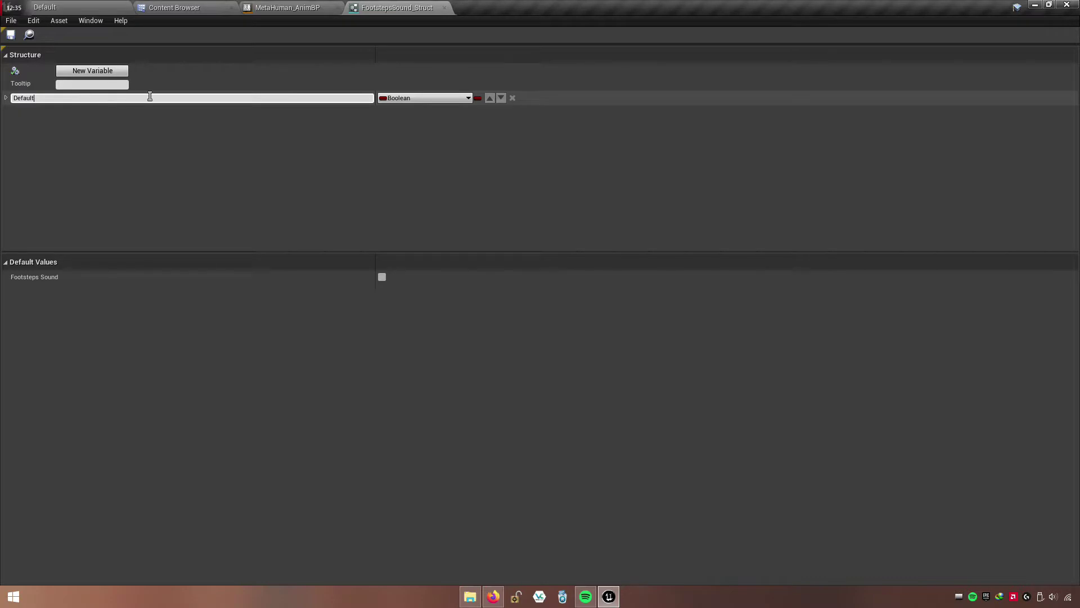
click(412, 101)
text(sound bas)
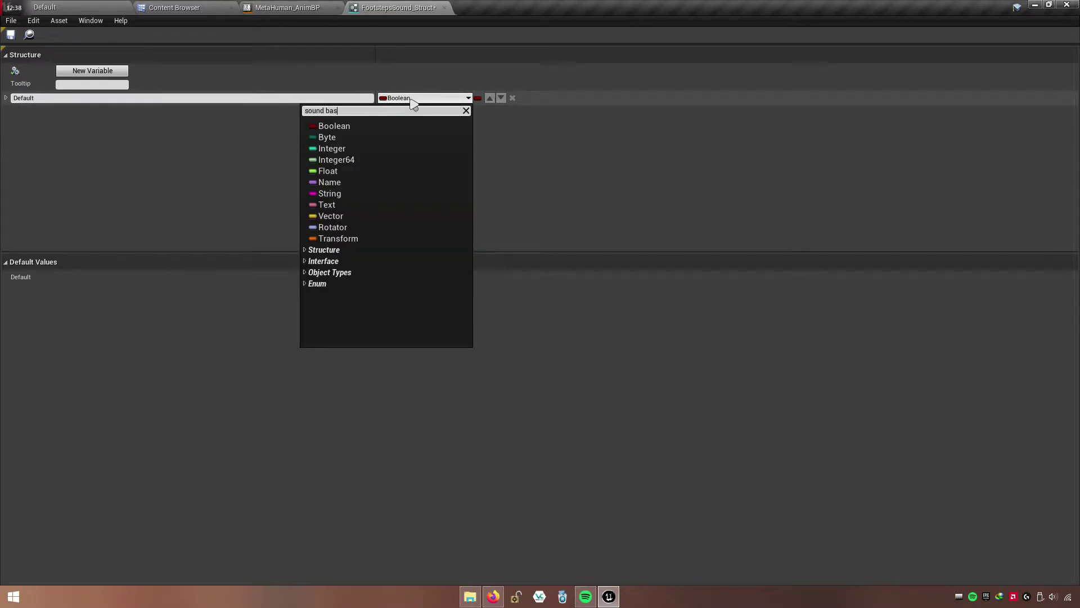
text(er)
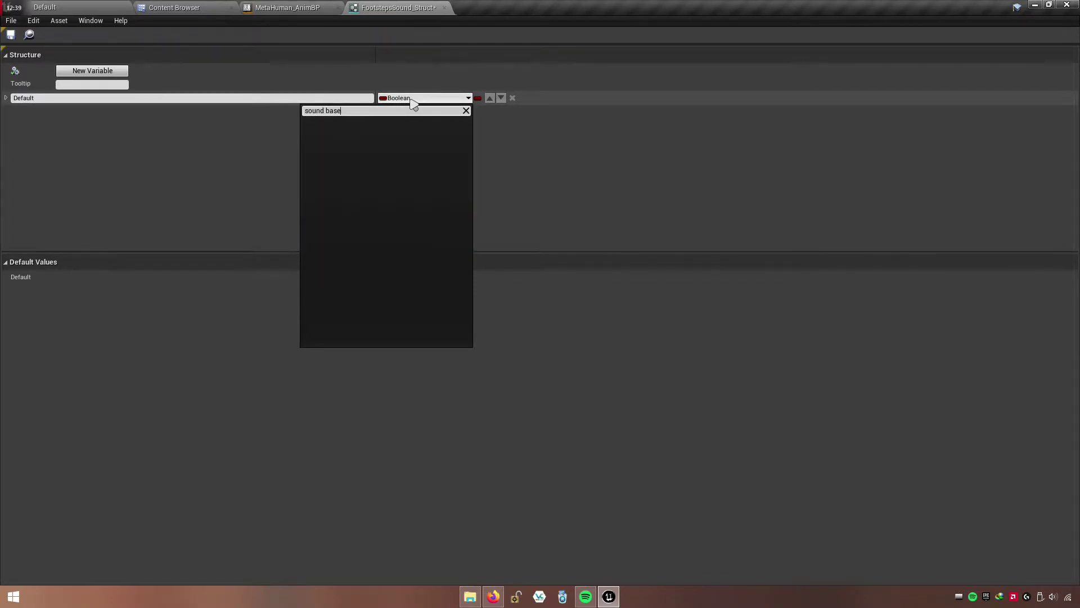
mouse_move(453, 138)
click(517, 139)
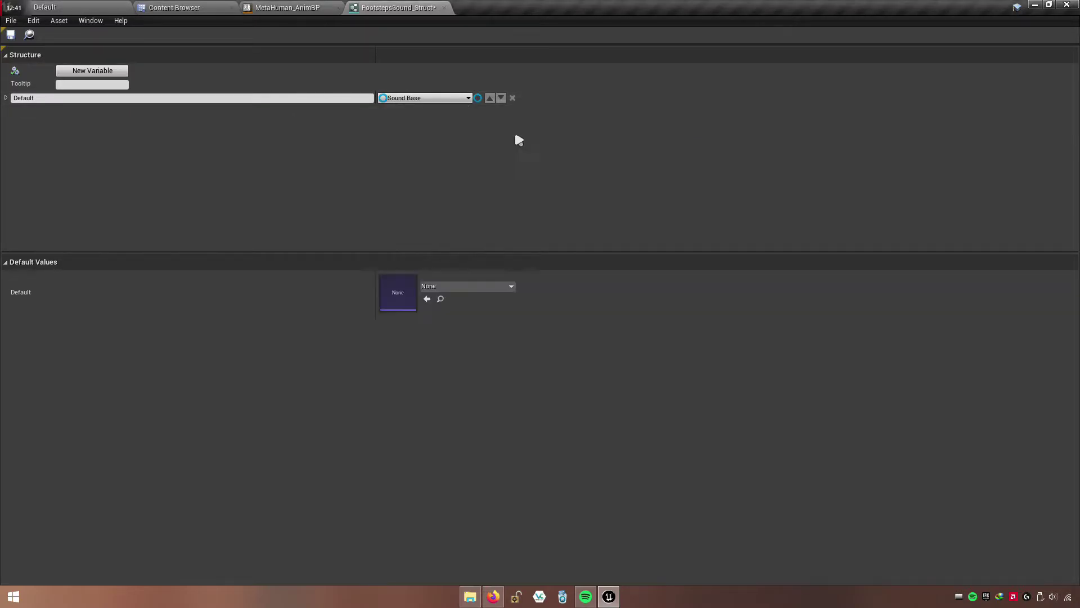
- Add members named Wood and Grass and save the structure
click(105, 74)
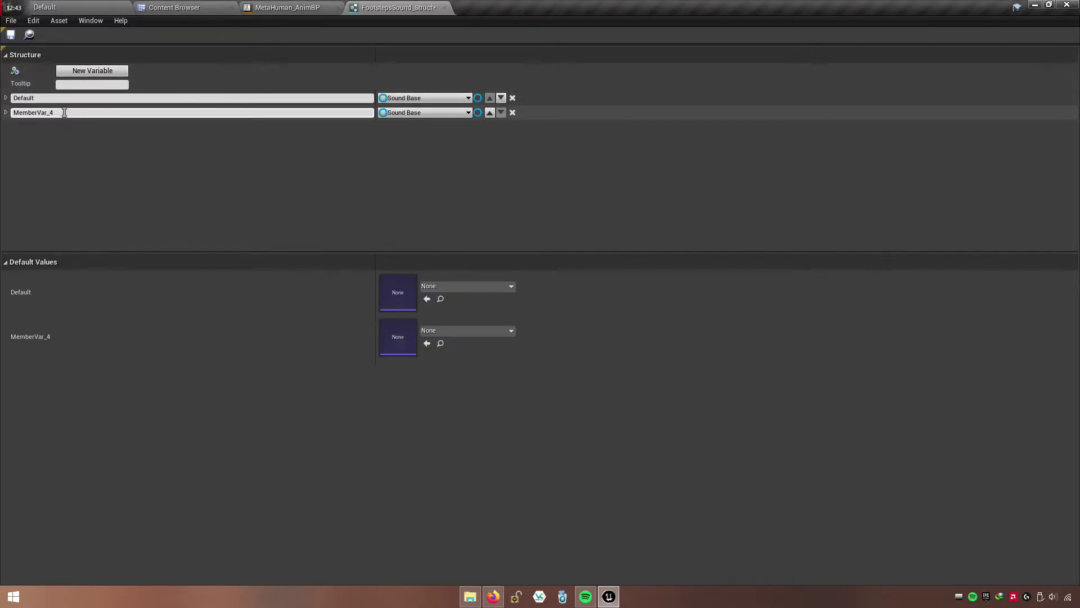
text(Wood)
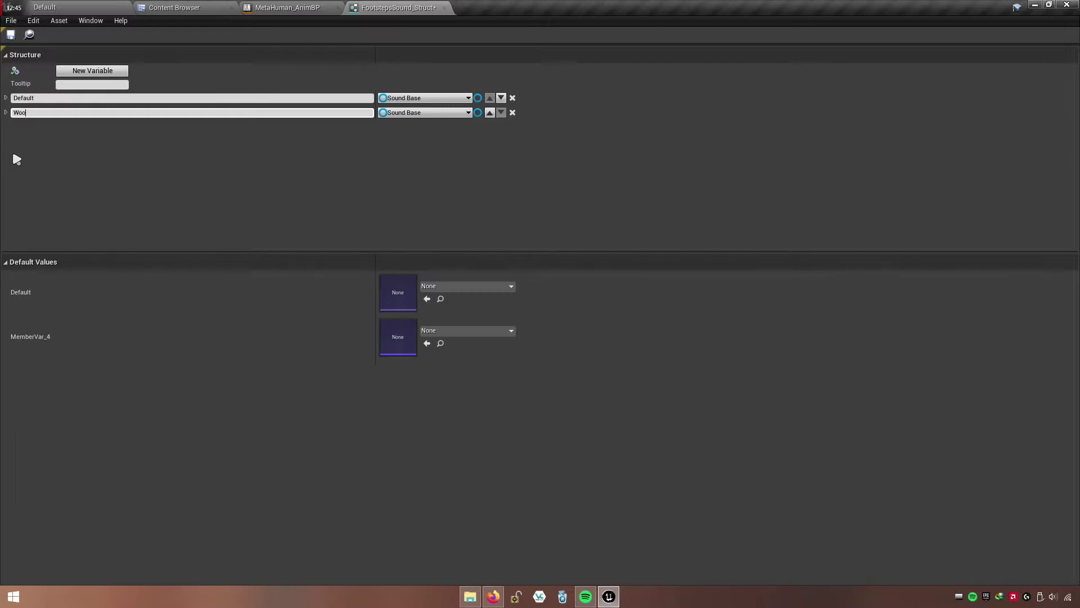
click(92, 74)
click(74, 127)
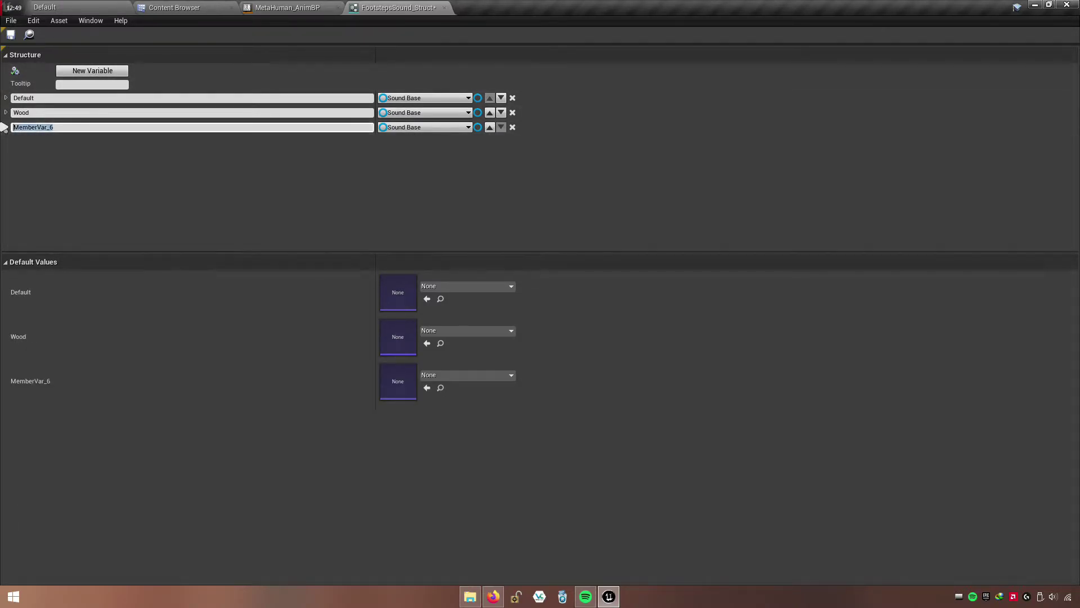
text(Grass)
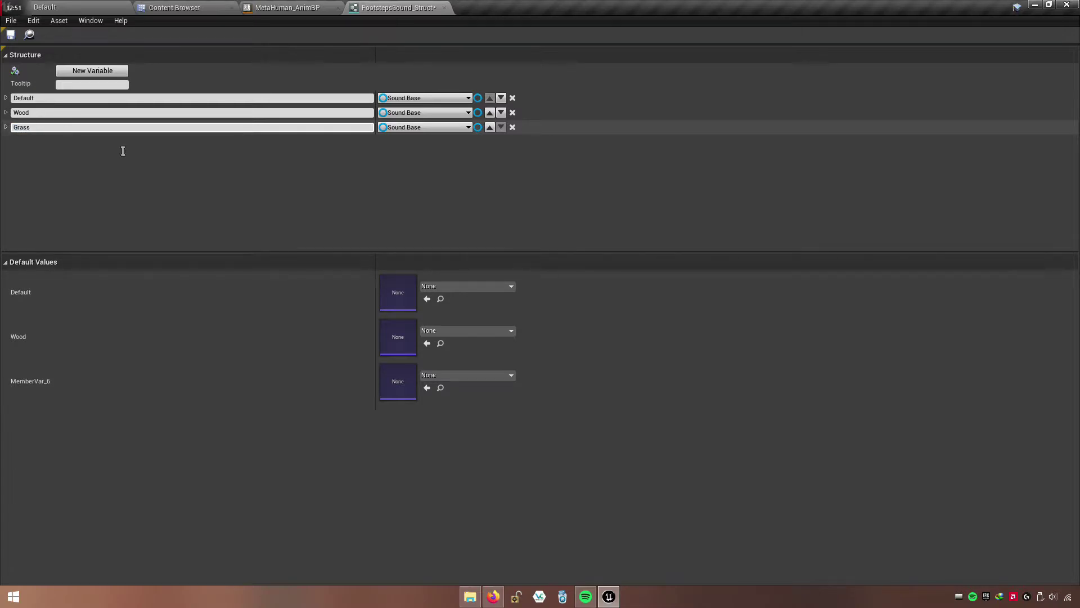
click(11, 35)
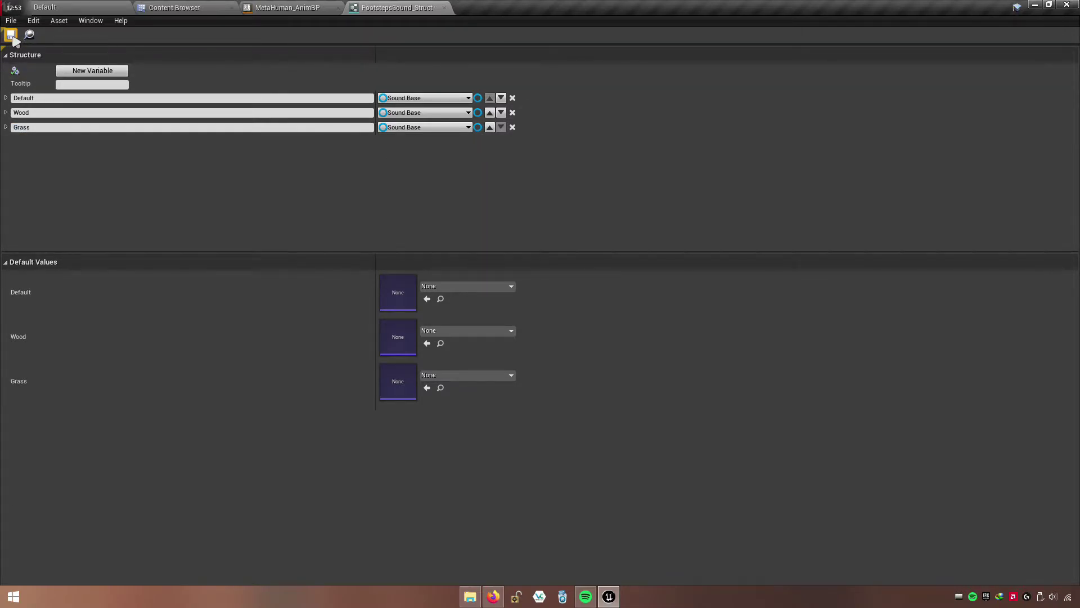
click(184, 8)
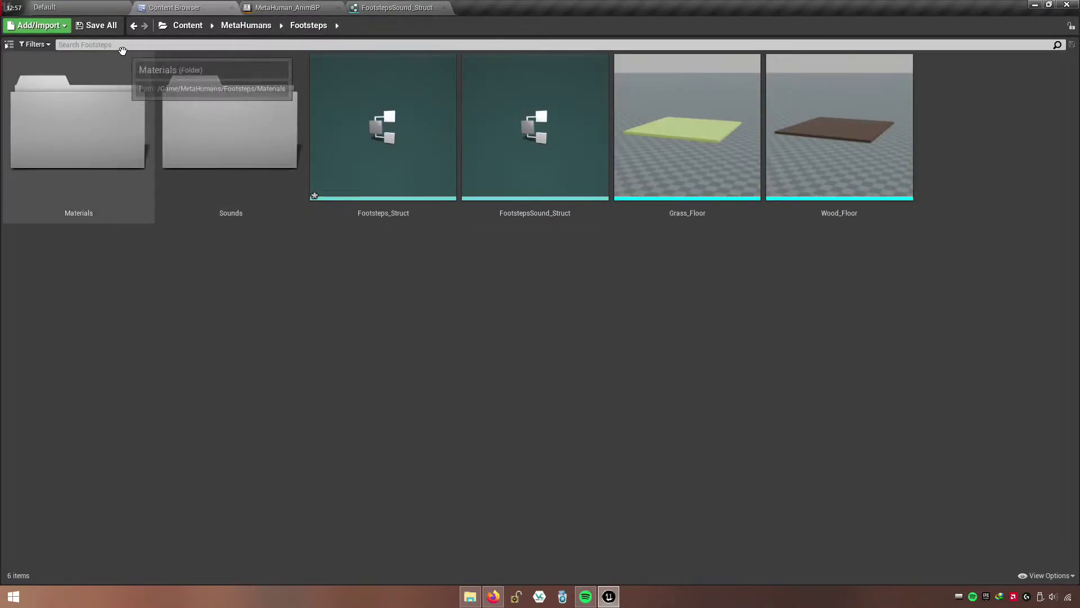
- Save all, then make a single Grass_Cue from the Grass_01–04 sounds in the Sounds folder
click(97, 26)
click(642, 401)
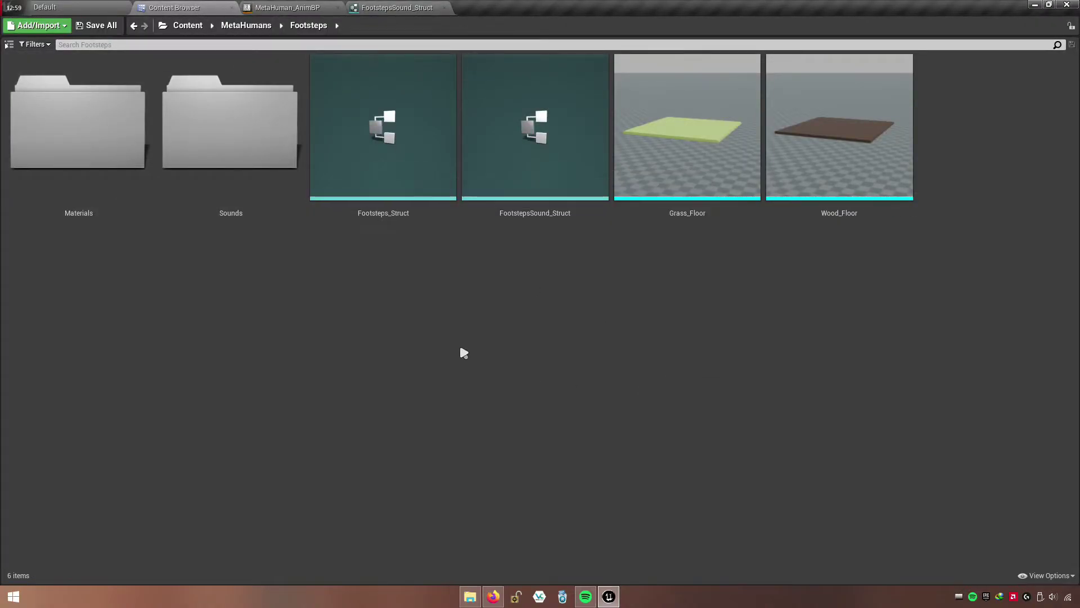
click(221, 212)
double_click(282, 212)
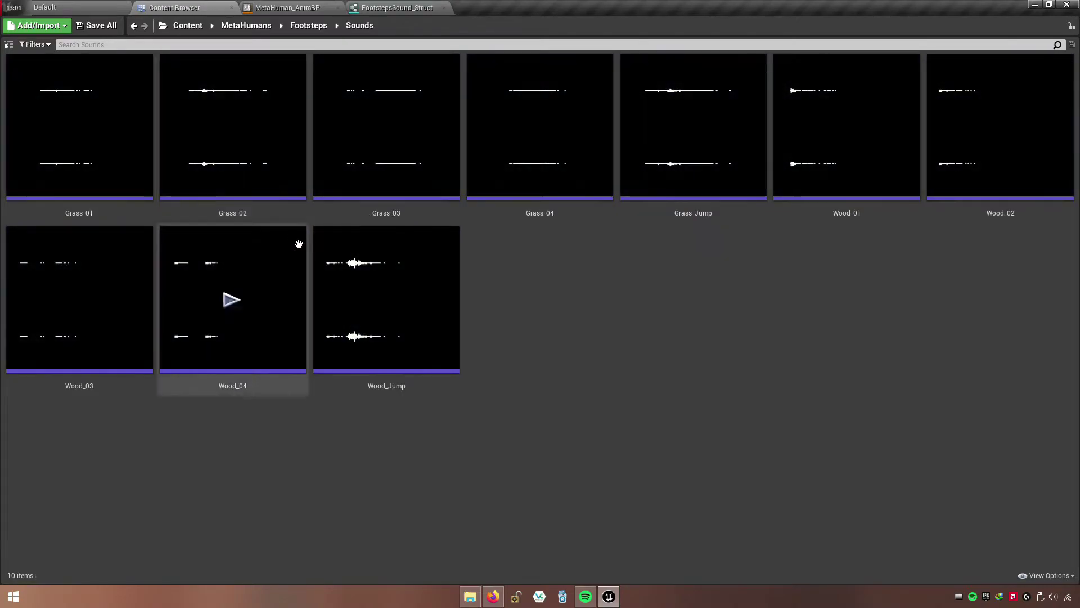
click(68, 191)
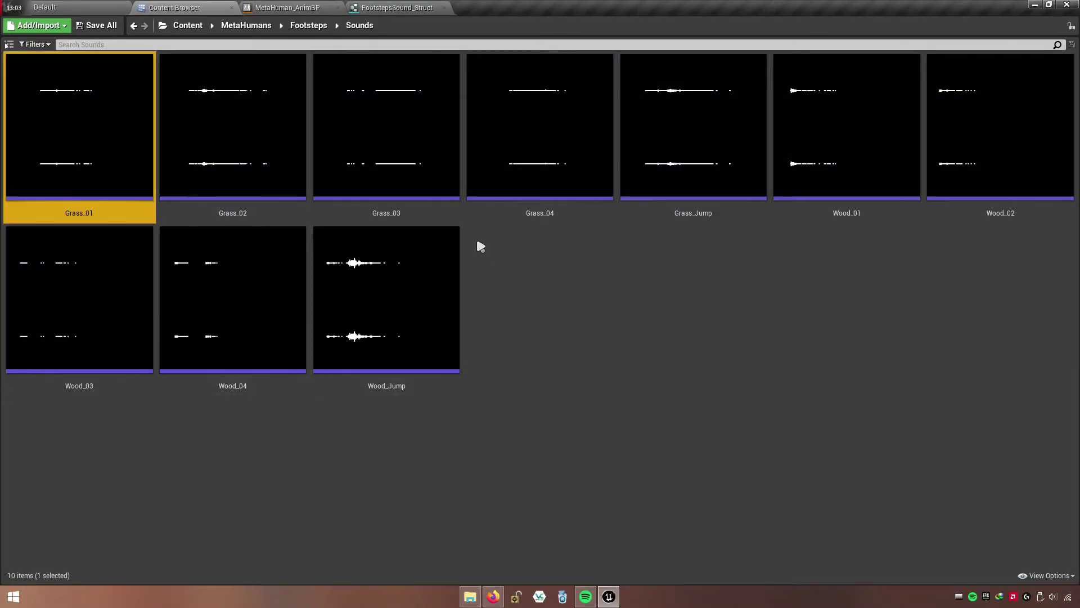
shift+click(532, 214)
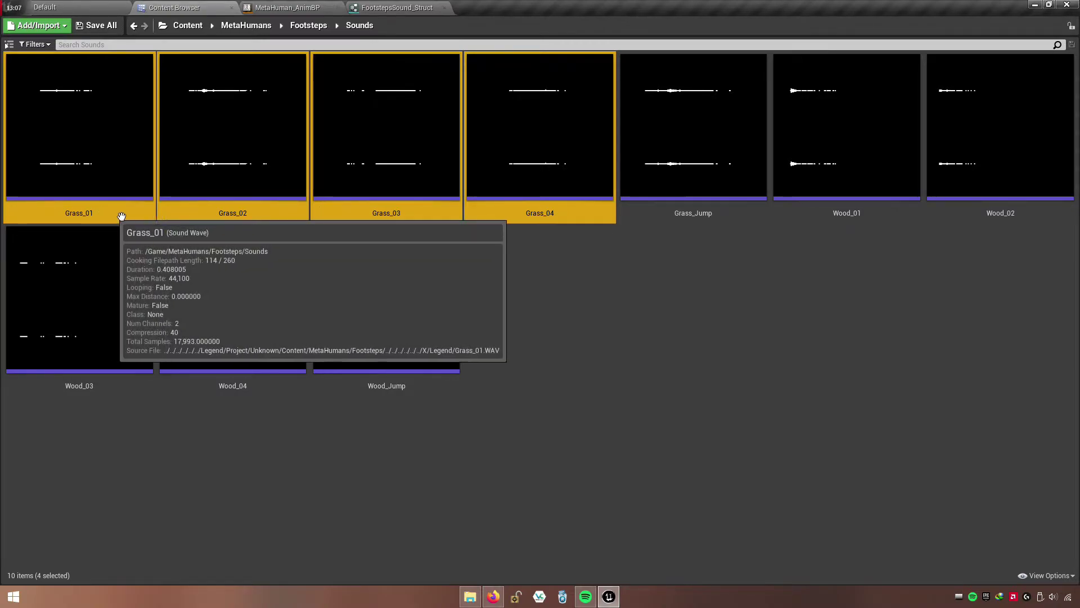
right_click(350, 169)
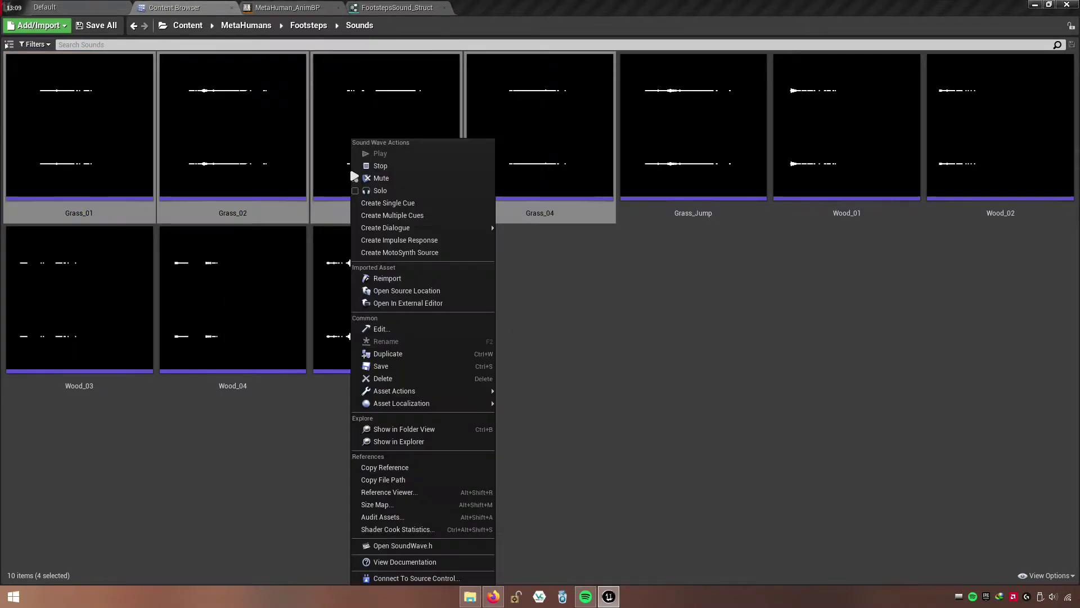
click(409, 204)
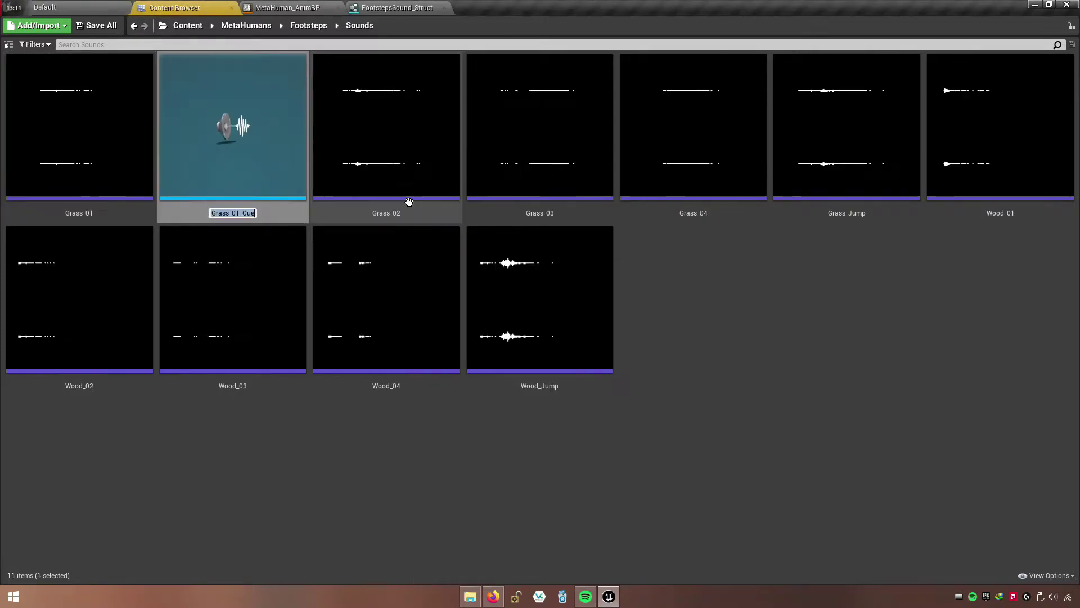
key(Return)
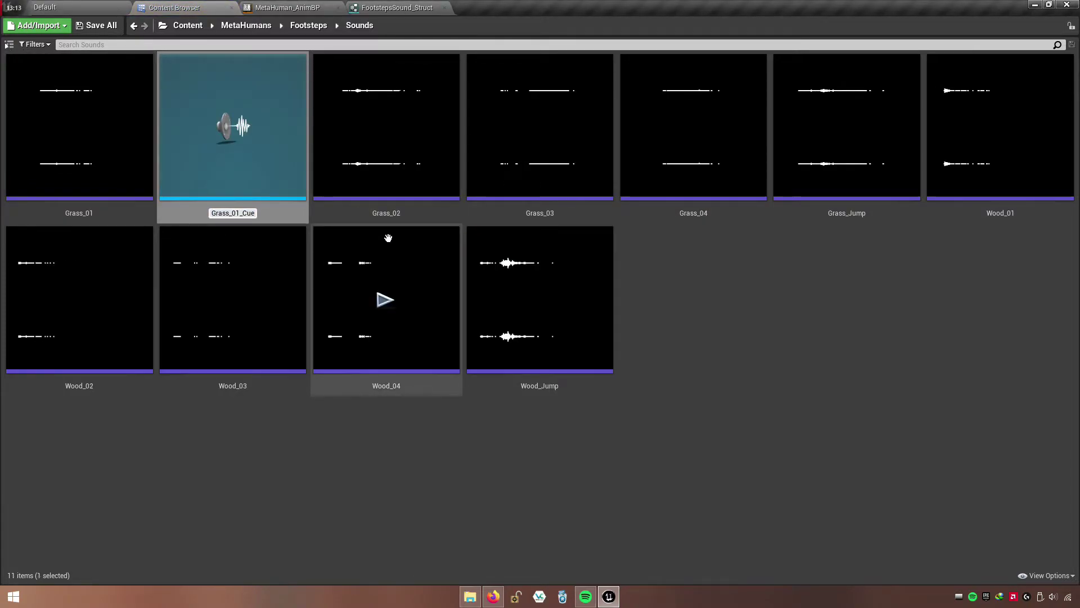
key(BackSpace)
key(Return)
- Make a single Wood_Cue from Wood_01–04 and save all assets
click(862, 277)
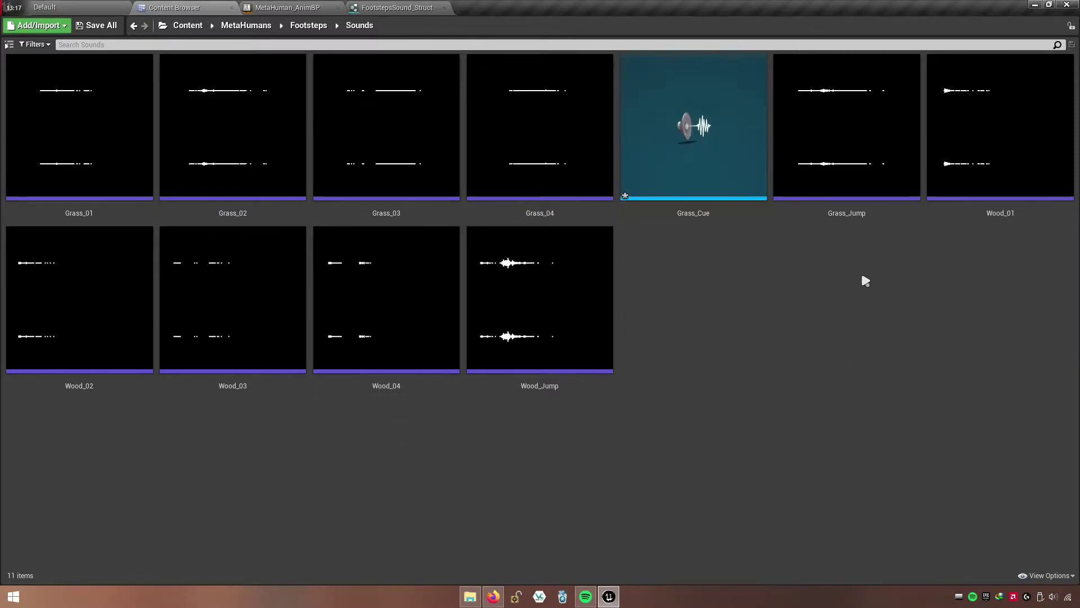
click(938, 217)
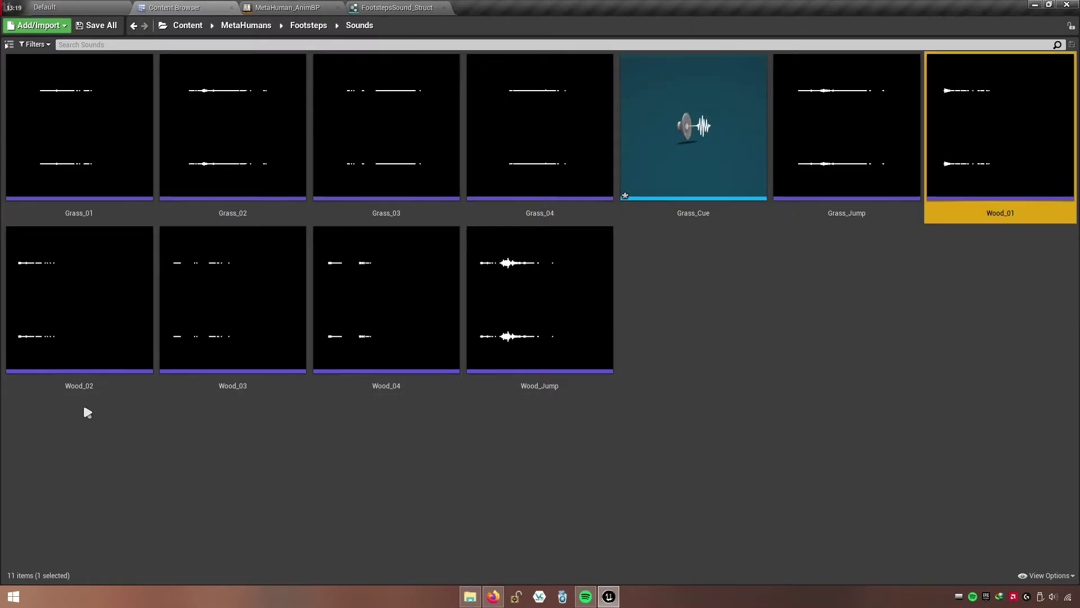
ctrl+click(95, 385)
ctrl+click(225, 385)
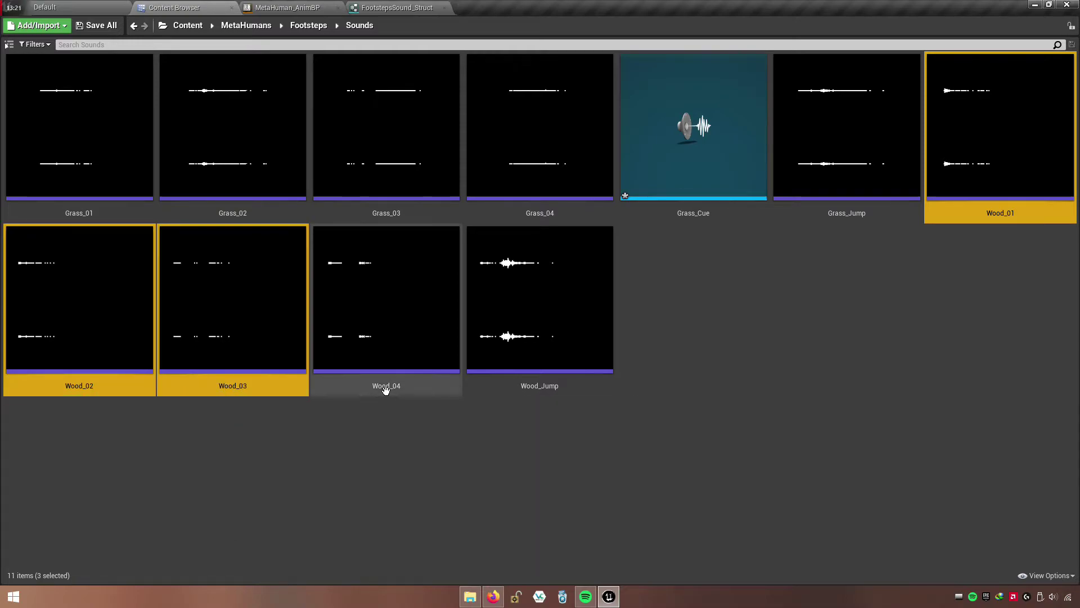
ctrl+click(396, 380)
right_click(403, 377)
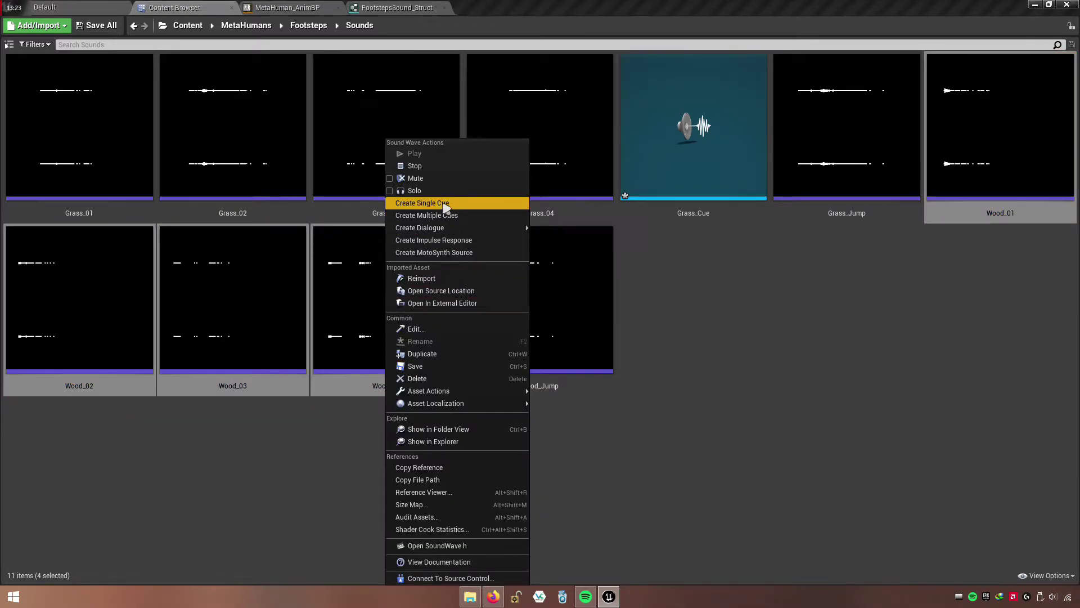
click(422, 204)
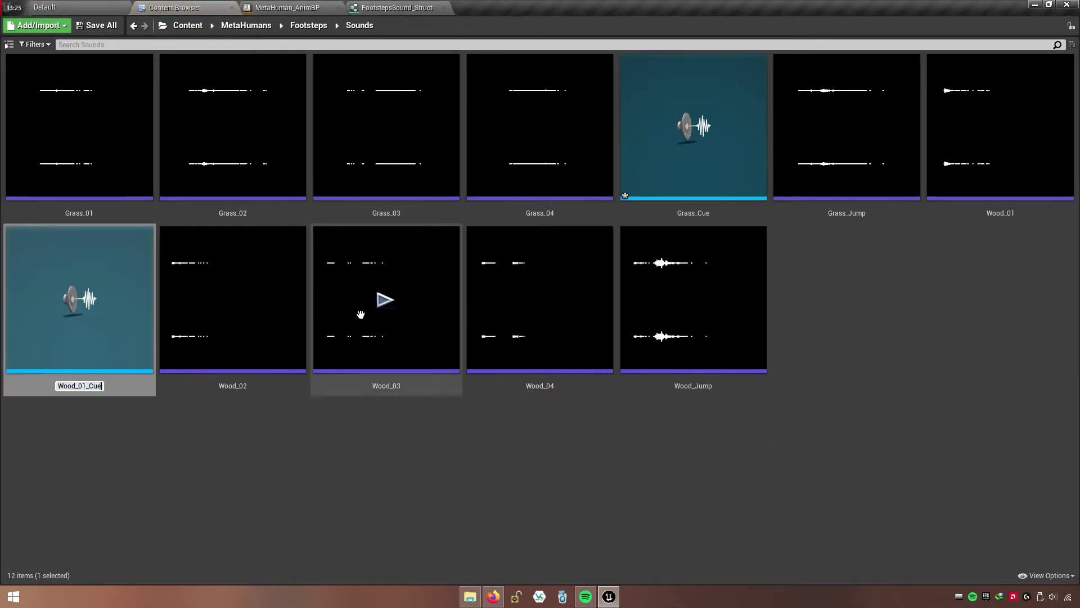
key(BackSpace)
key(BackSpace)
key(Return)
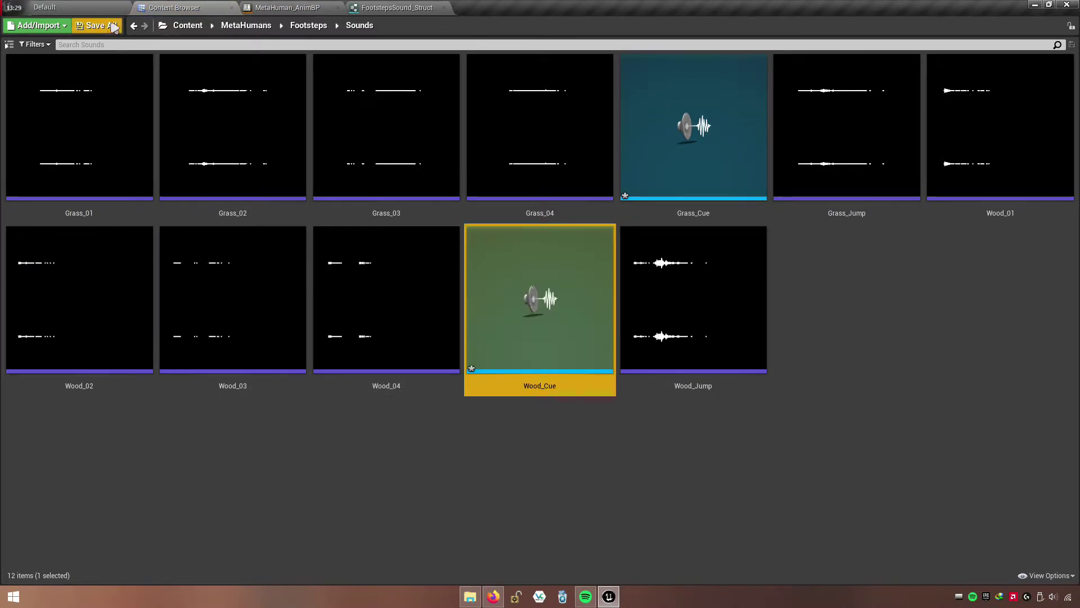
click(96, 25)
click(645, 408)
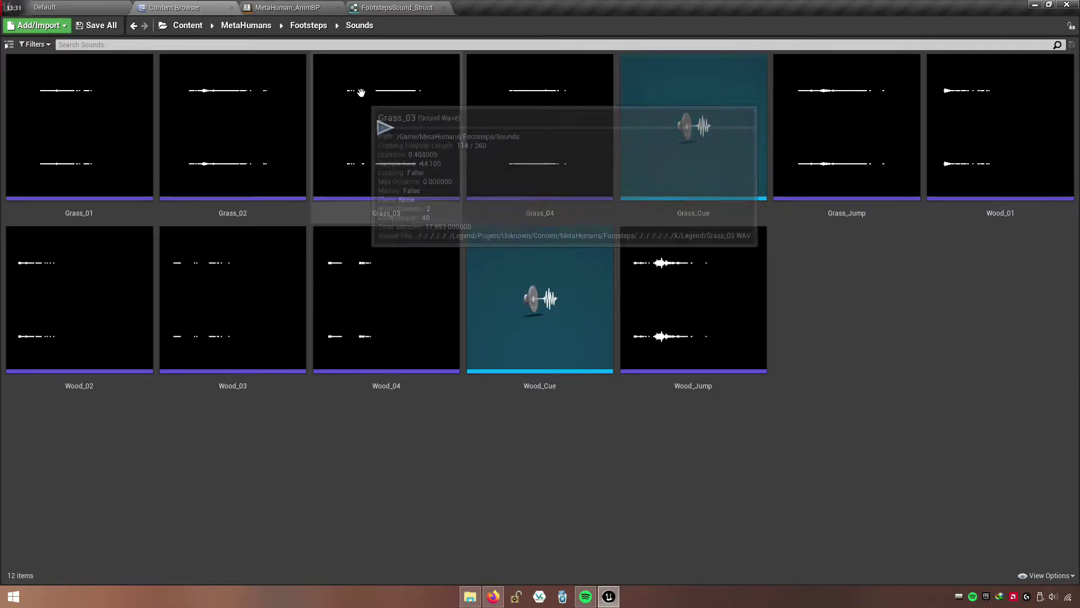
click(390, 11)
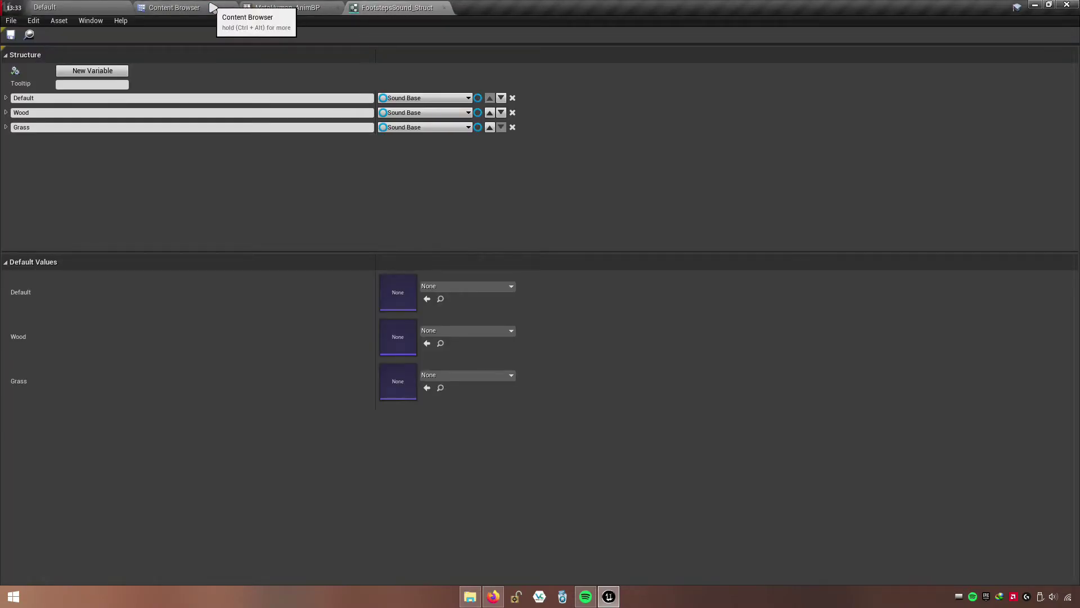
- Drag Wood_Cue and Grass_Cue onto the Wood and Grass defaults, then save and close the struct
click(213, 8)
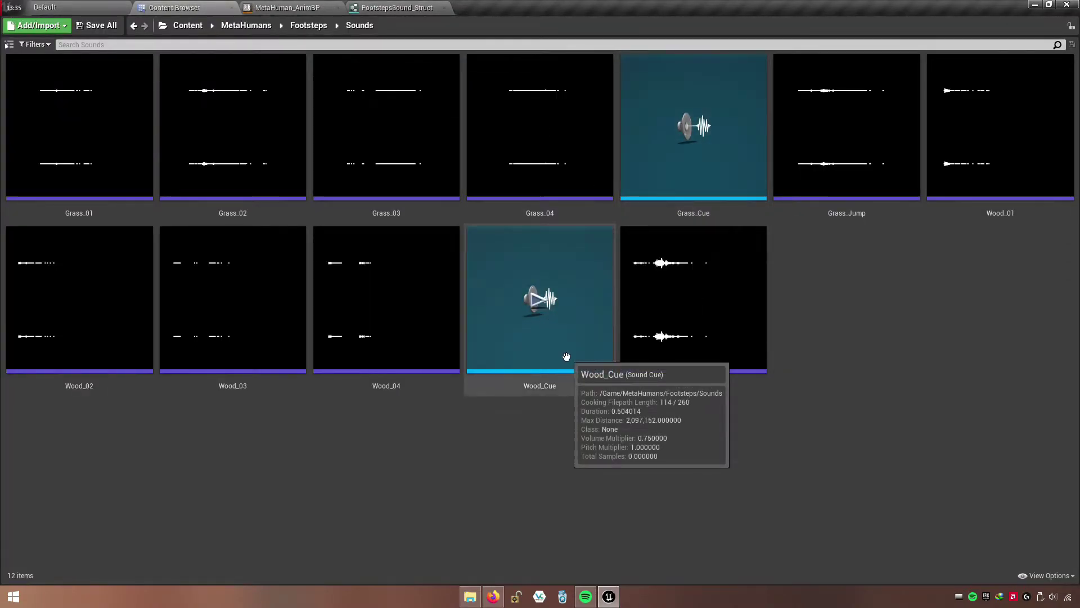
mouse_move(564, 356)
mouse_down()
mouse_move(398, 329)
mouse_move(462, 351)
mouse_up()
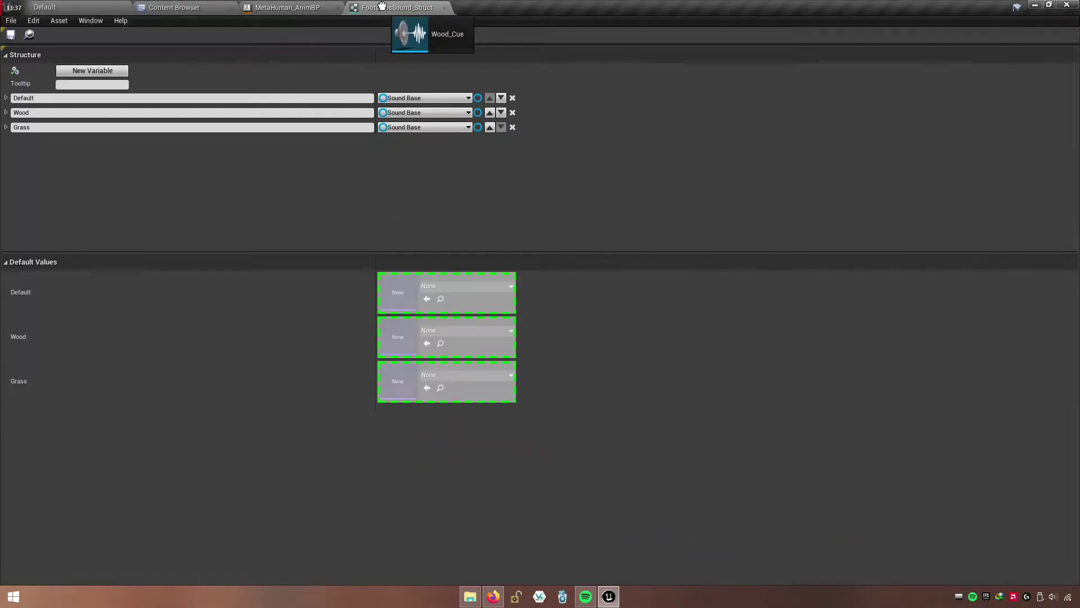
drag(462, 351, 433, 344)
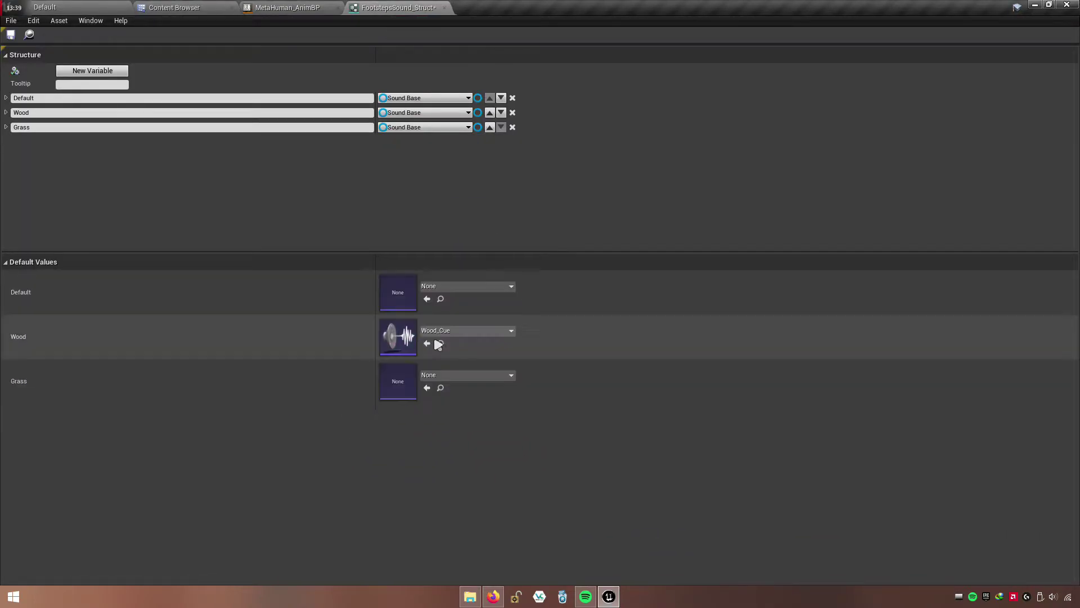
click(193, 7)
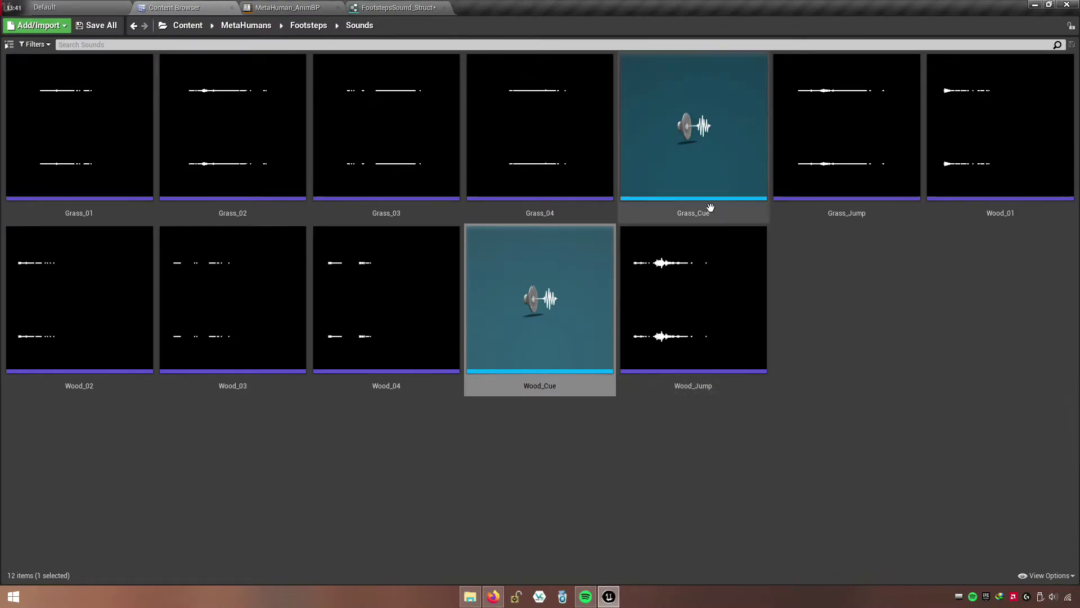
mouse_move(664, 204)
mouse_down()
mouse_move(549, 326)
mouse_move(388, 7)
mouse_move(409, 386)
mouse_up()
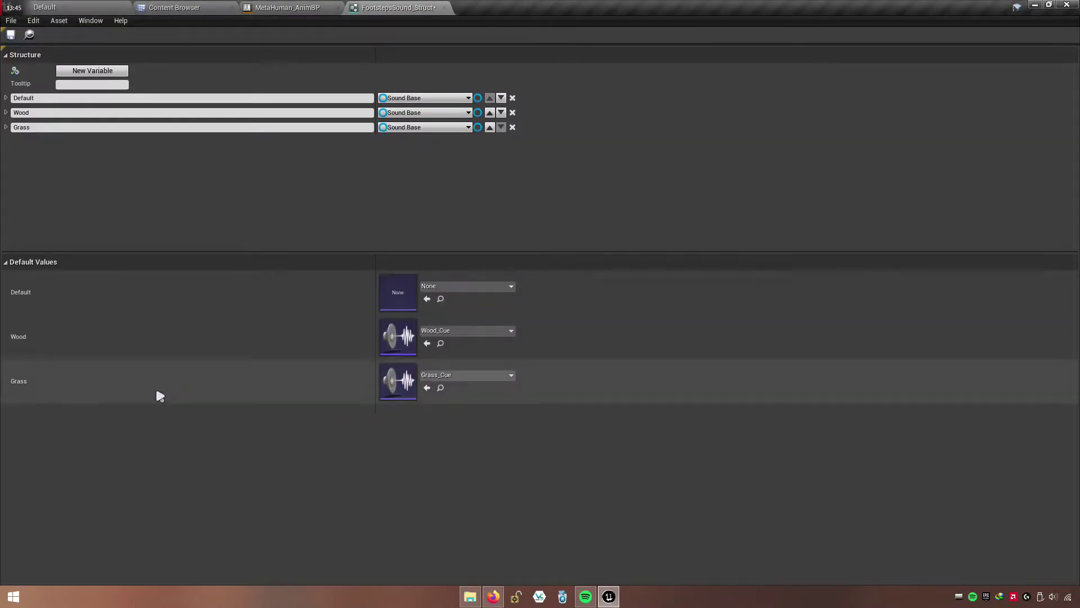
click(10, 34)
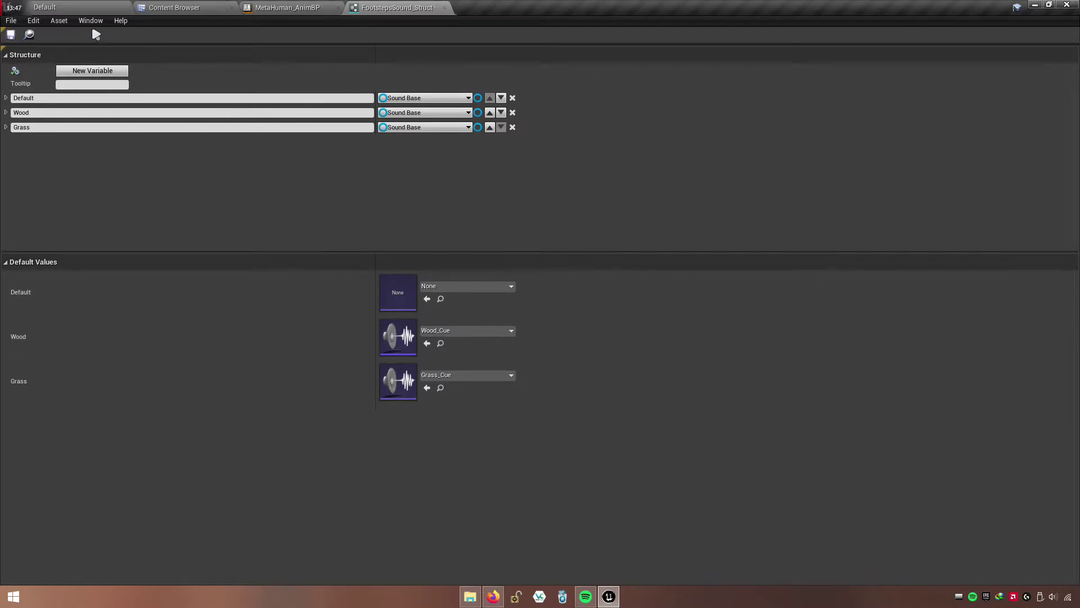
click(444, 8)
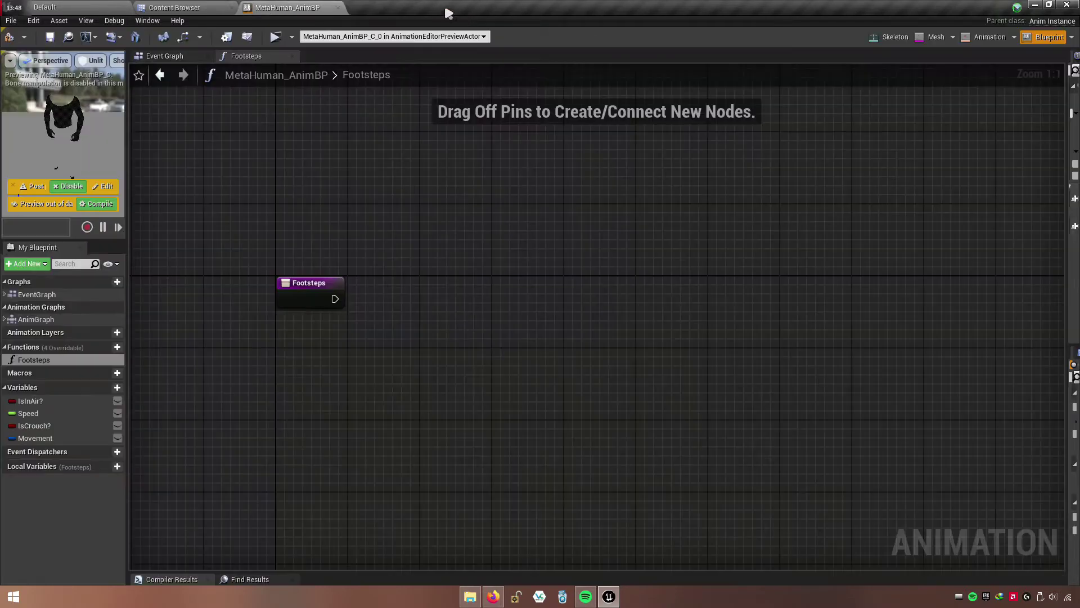
- Go back up to the Footsteps folder and save all unsaved assets
click(188, 8)
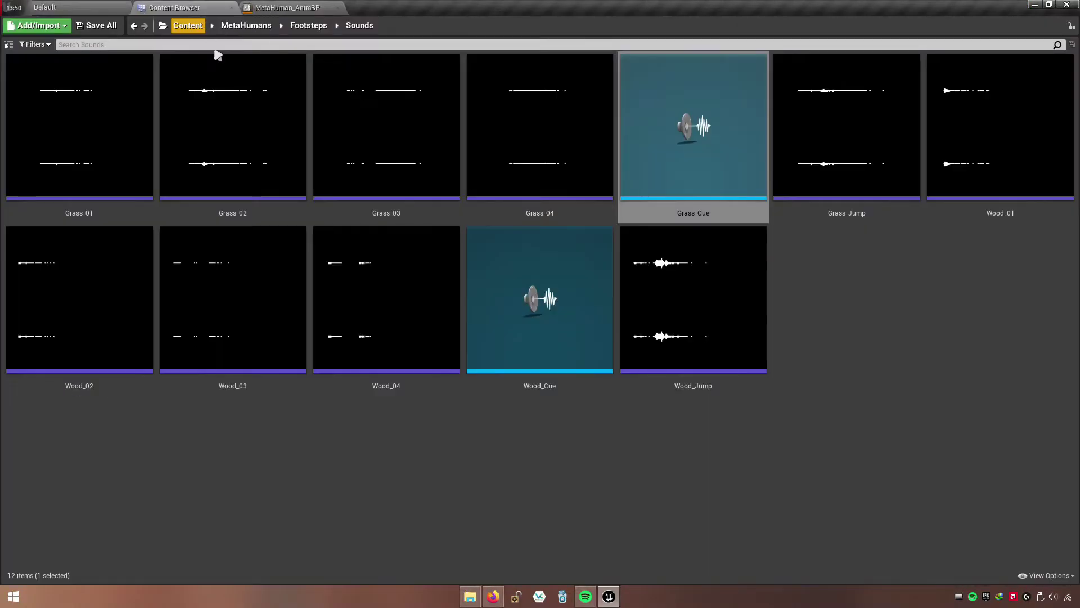
click(308, 25)
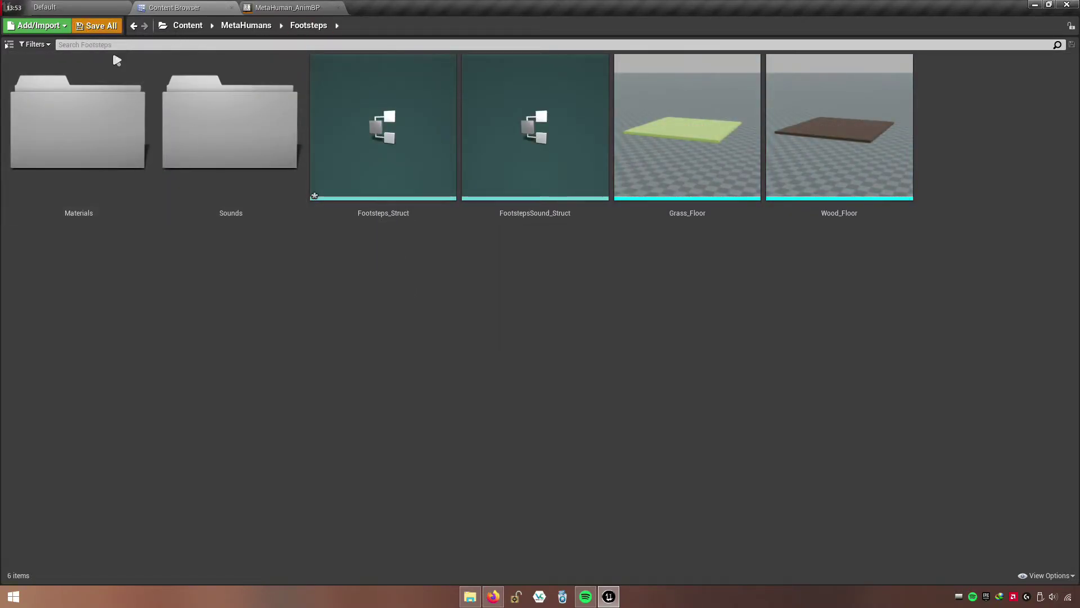
click(96, 25)
click(642, 404)
- Create an enumeration named FootstepsType_Enum and open it for editing
right_click(401, 322)
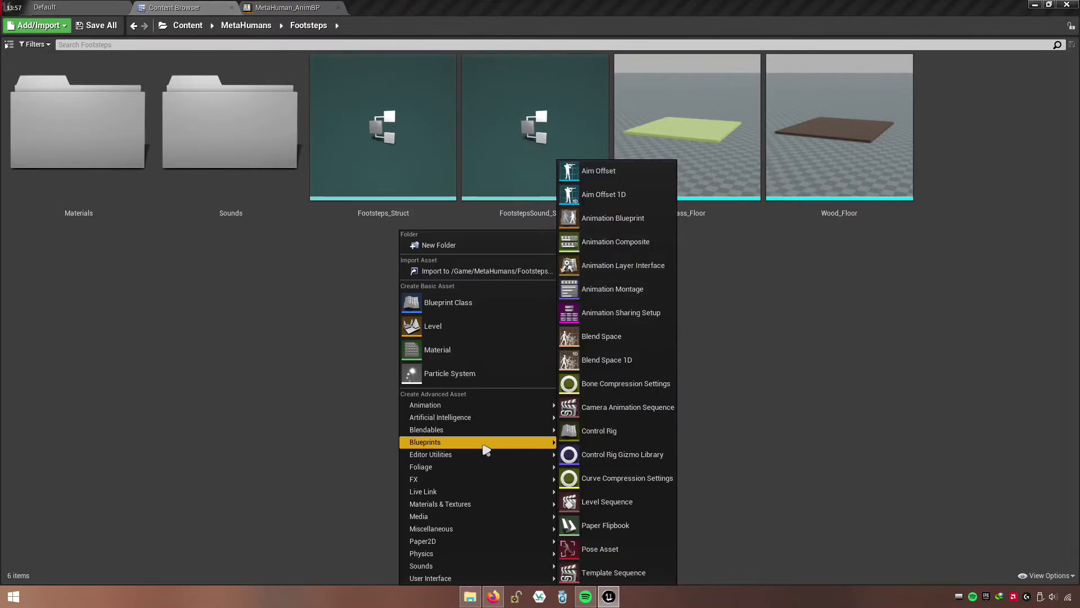
mouse_move(499, 441)
click(603, 544)
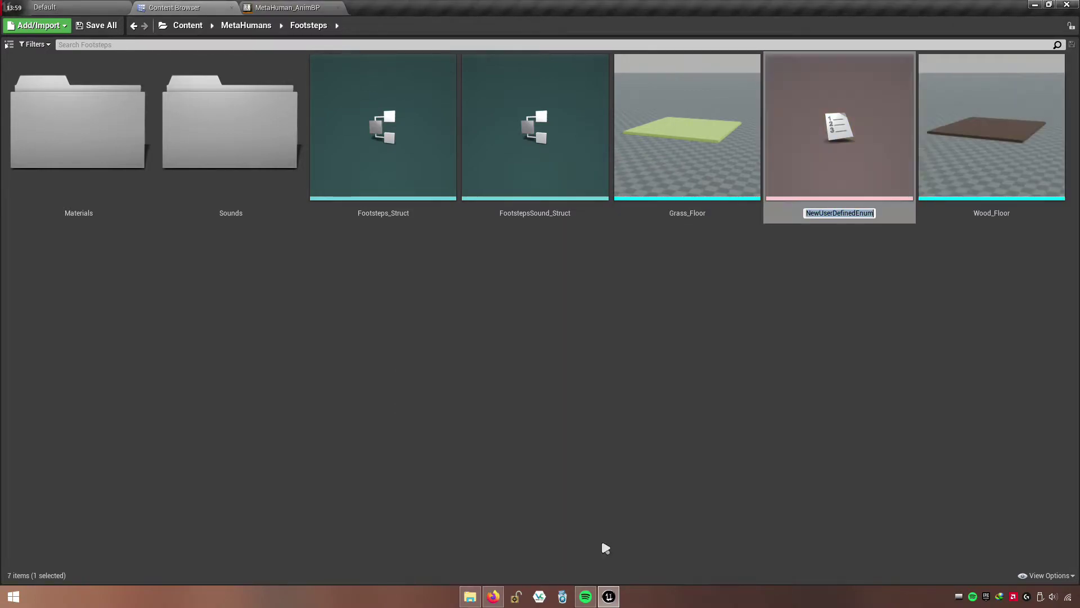
text(Footsteps_En)
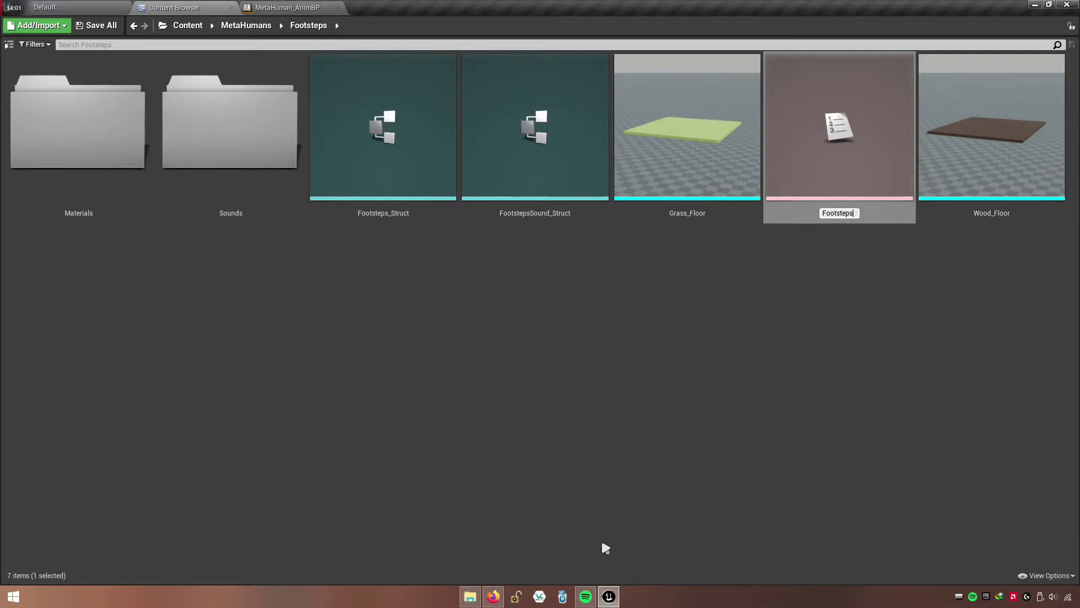
text(u)
text(m)
key(Left)
key(Left)
key(Left)
text(Type)
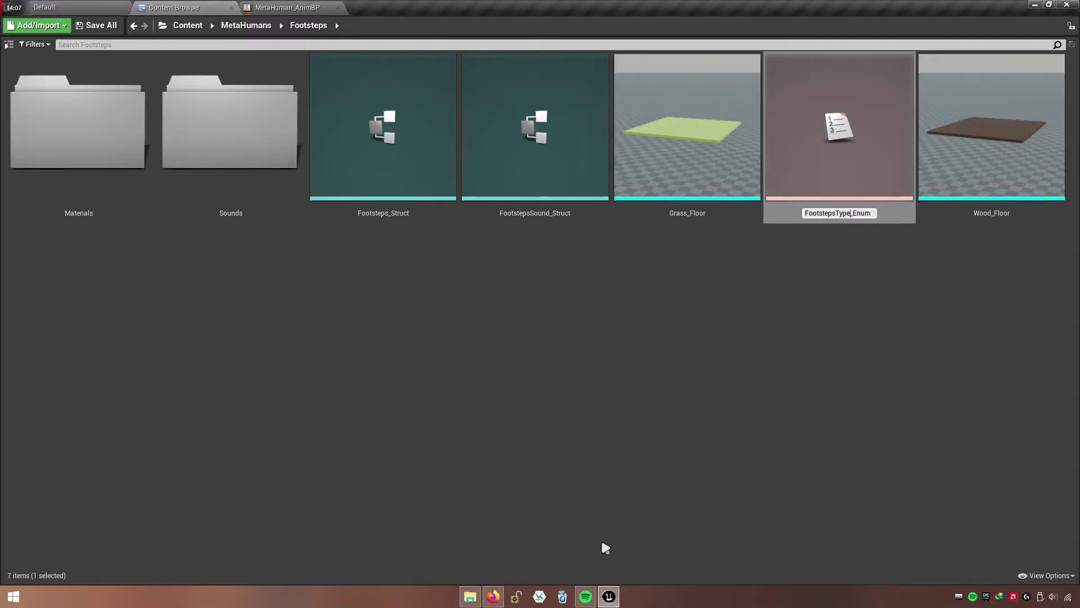
key(Return)
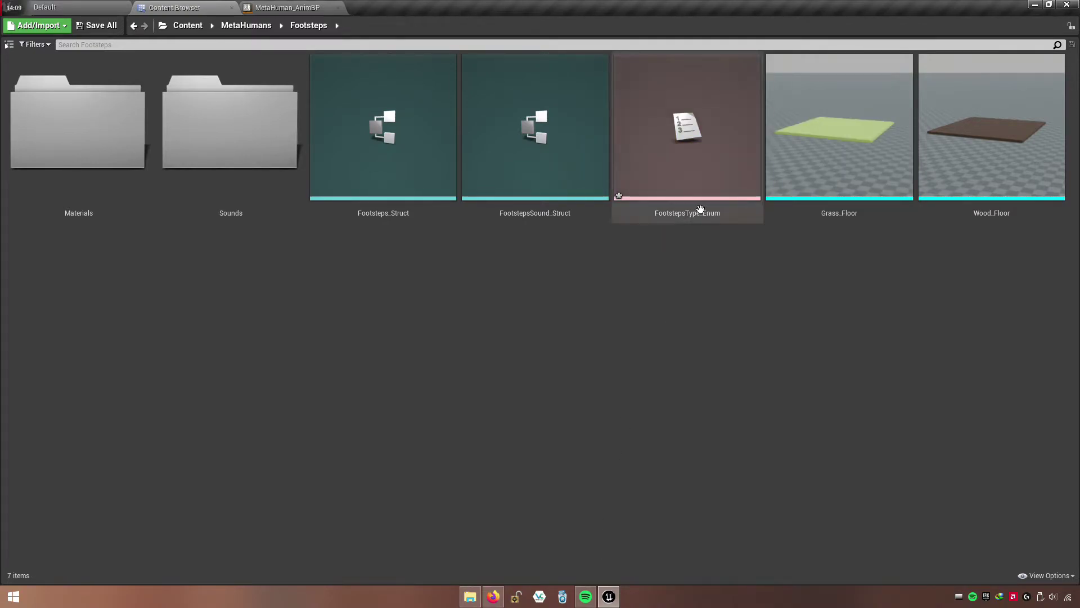
double_click(697, 208)
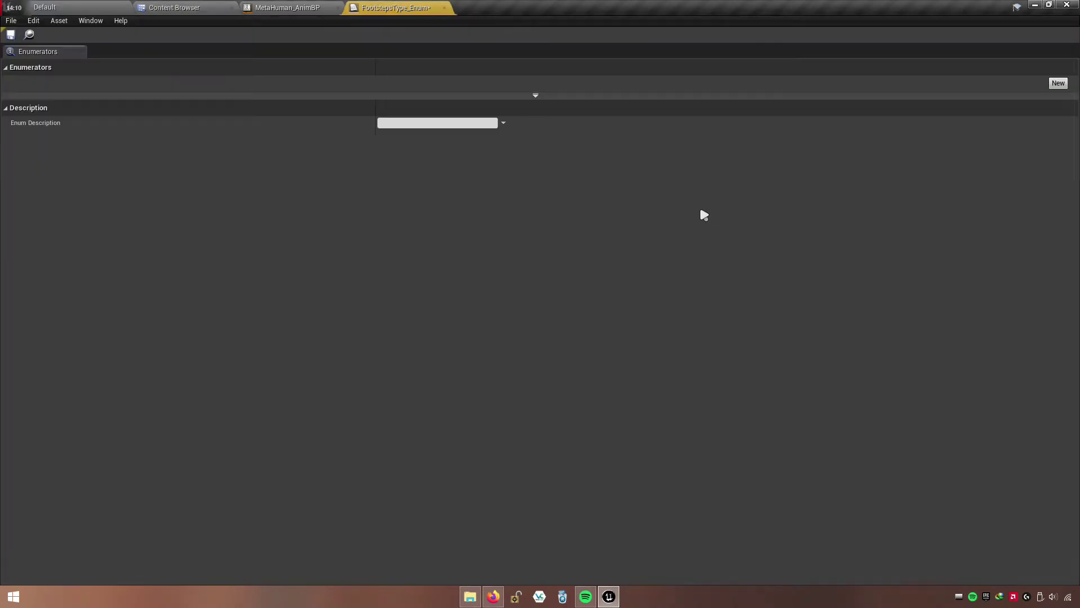
- Add two enumerators to FootstepsType_Enum, Walk and Jump, and save it
click(1059, 85)
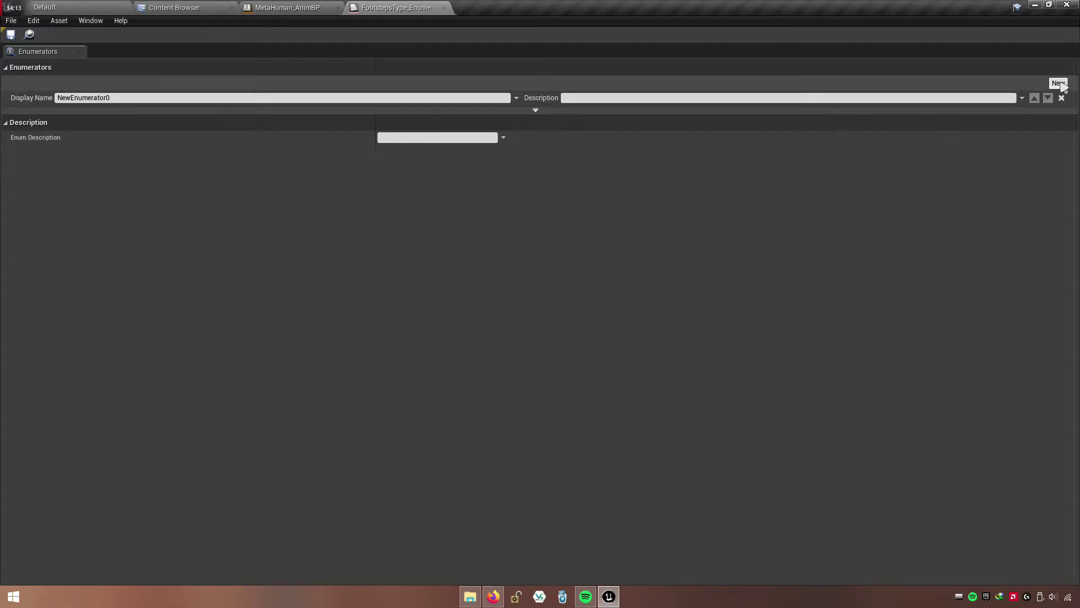
click(1062, 84)
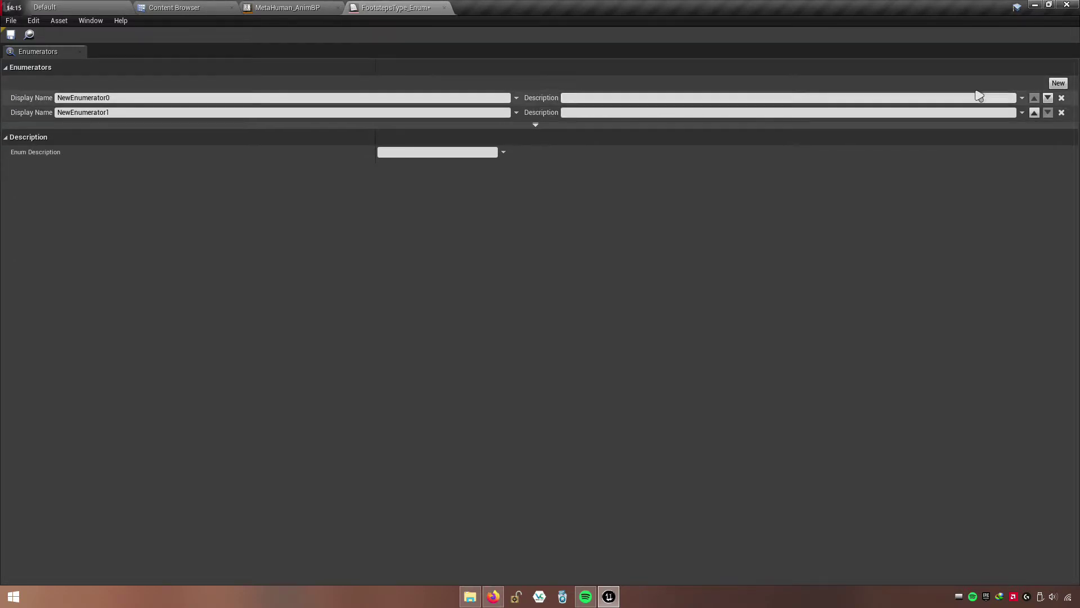
double_click(116, 99)
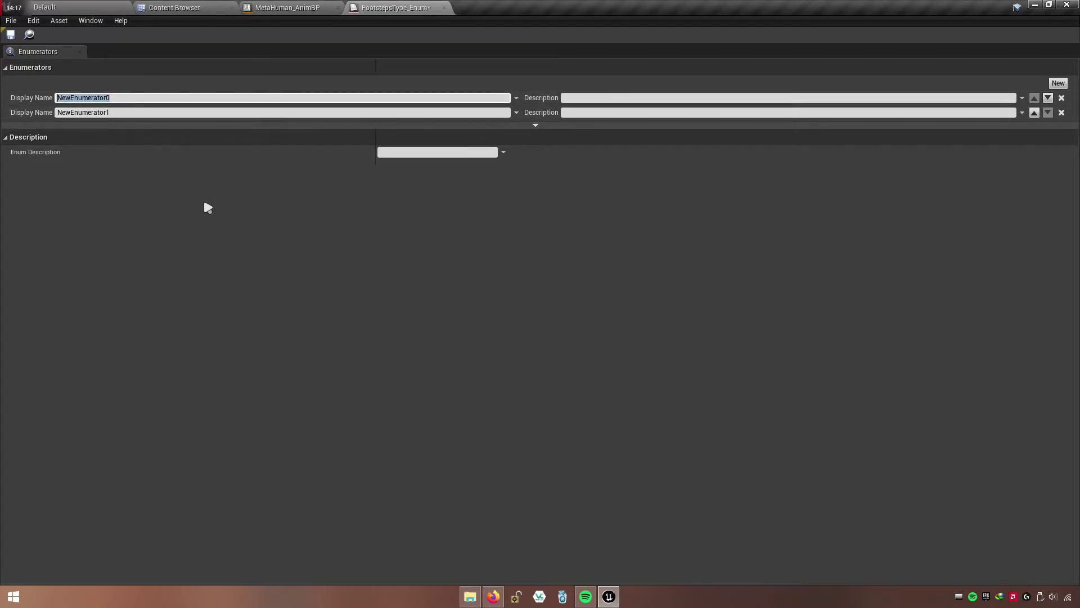
text(Walk)
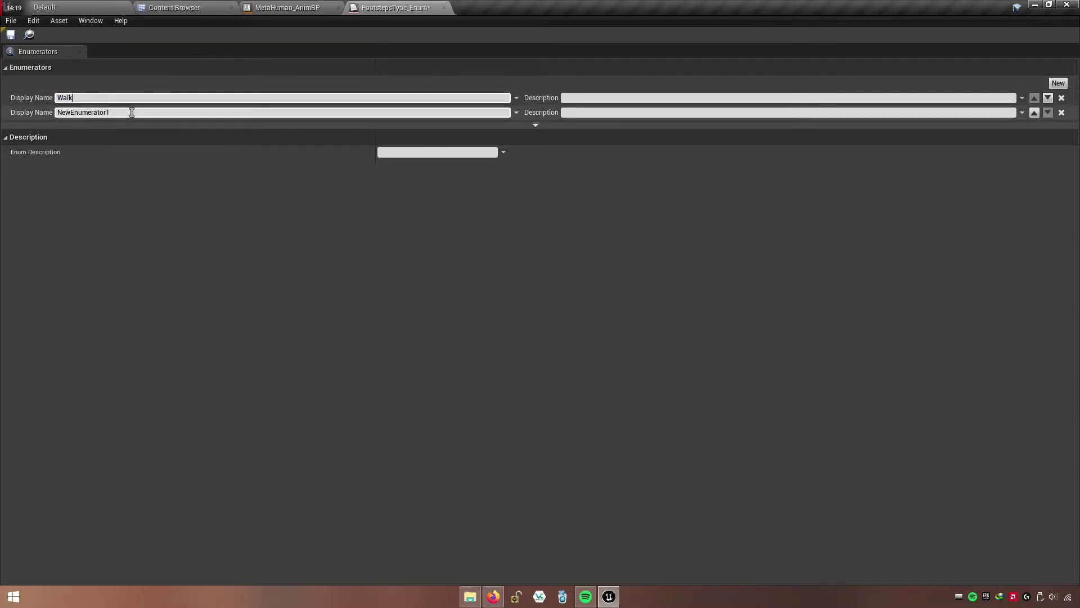
key(Return)
double_click(121, 111)
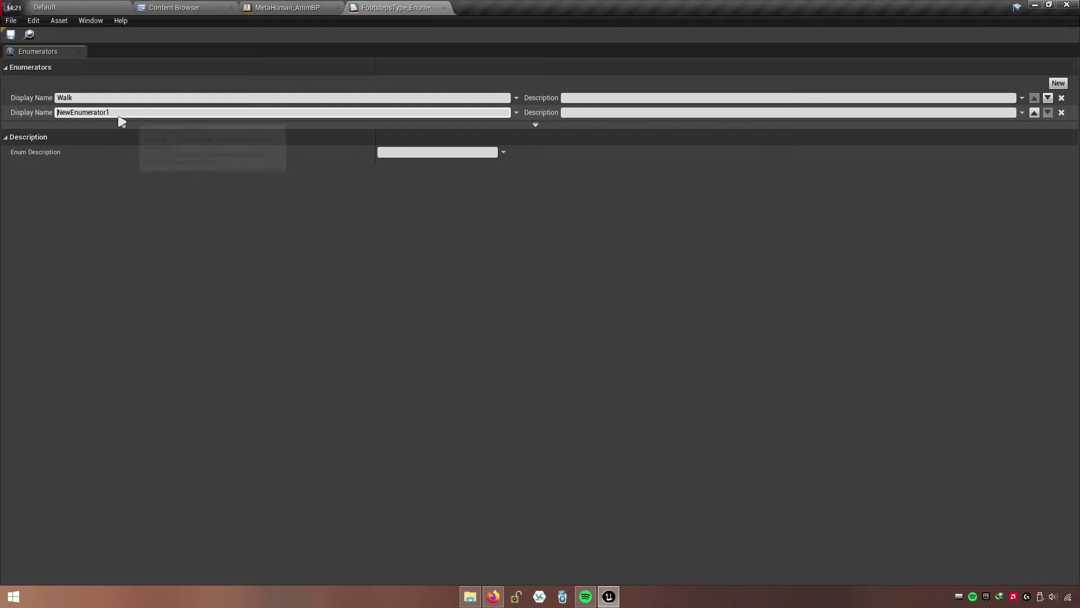
text(Jump)
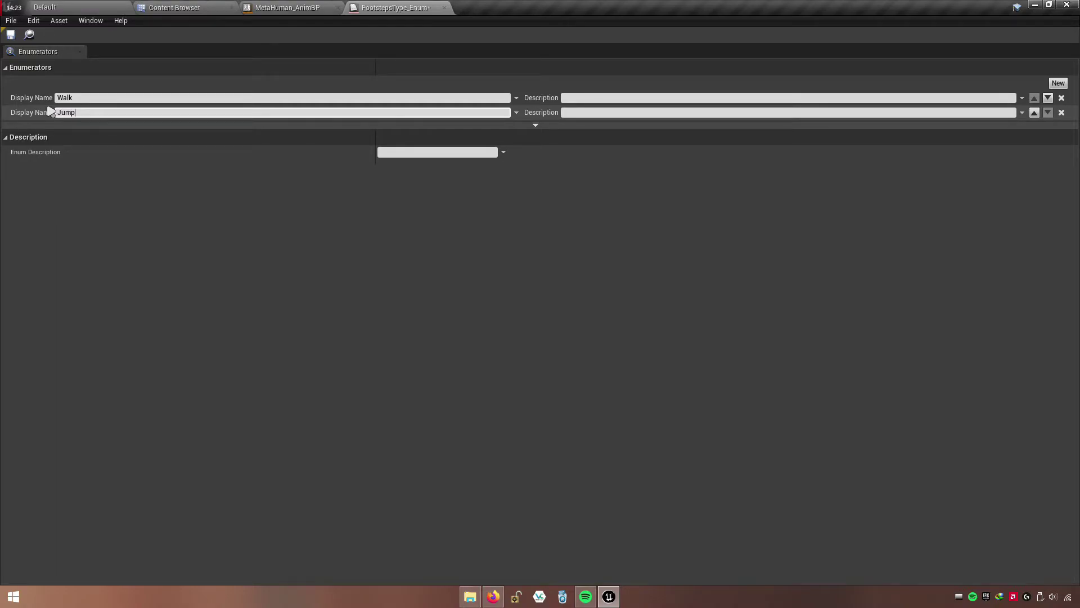
key(Return)
click(9, 38)
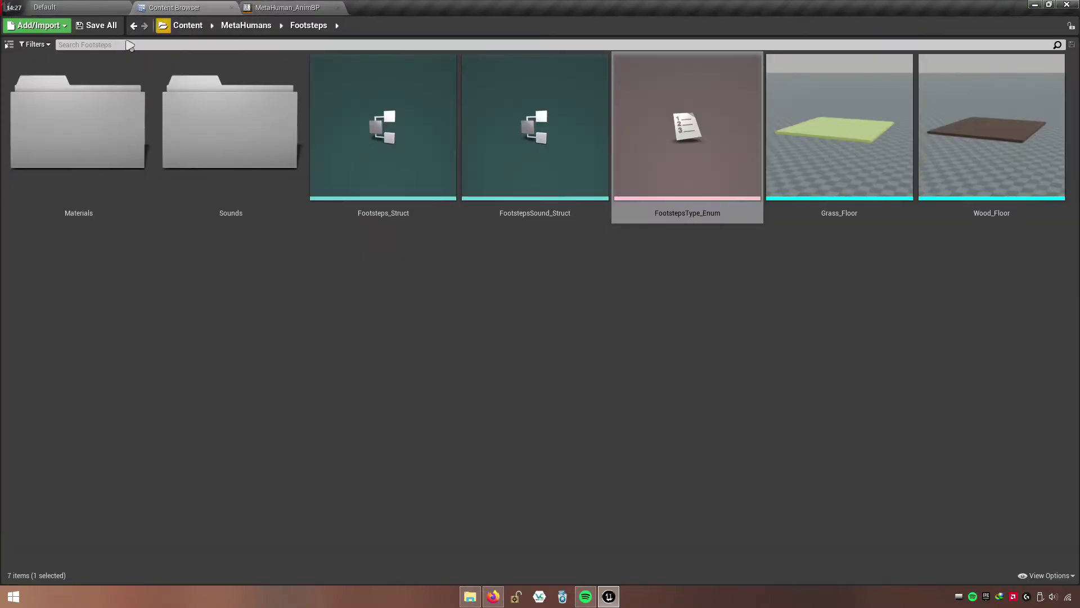
- Open the Footsteps function graph and select its entry node to show its properties
click(518, 320)
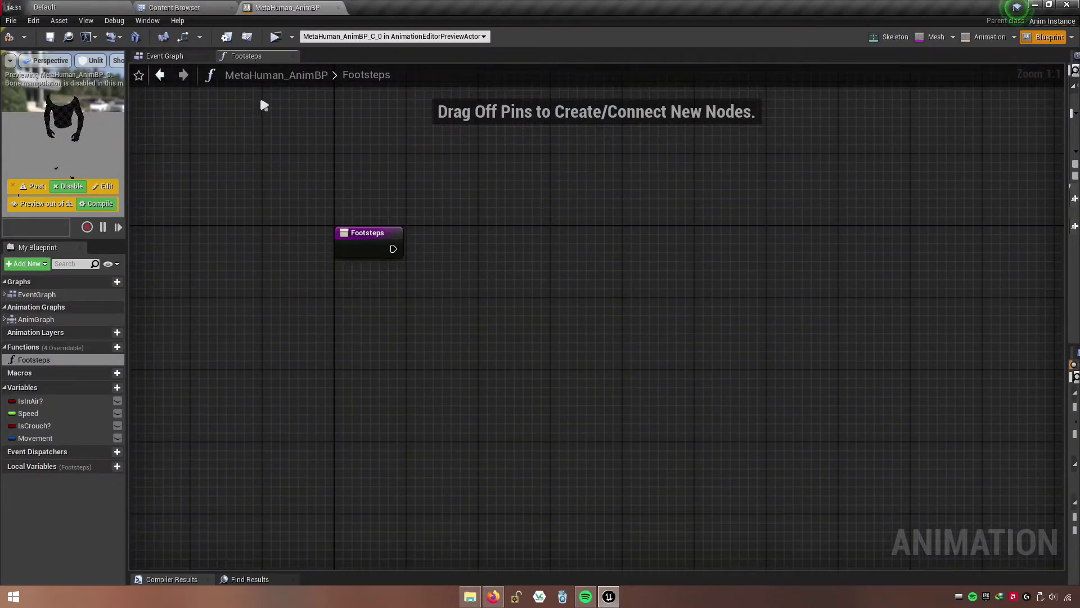
click(4, 361)
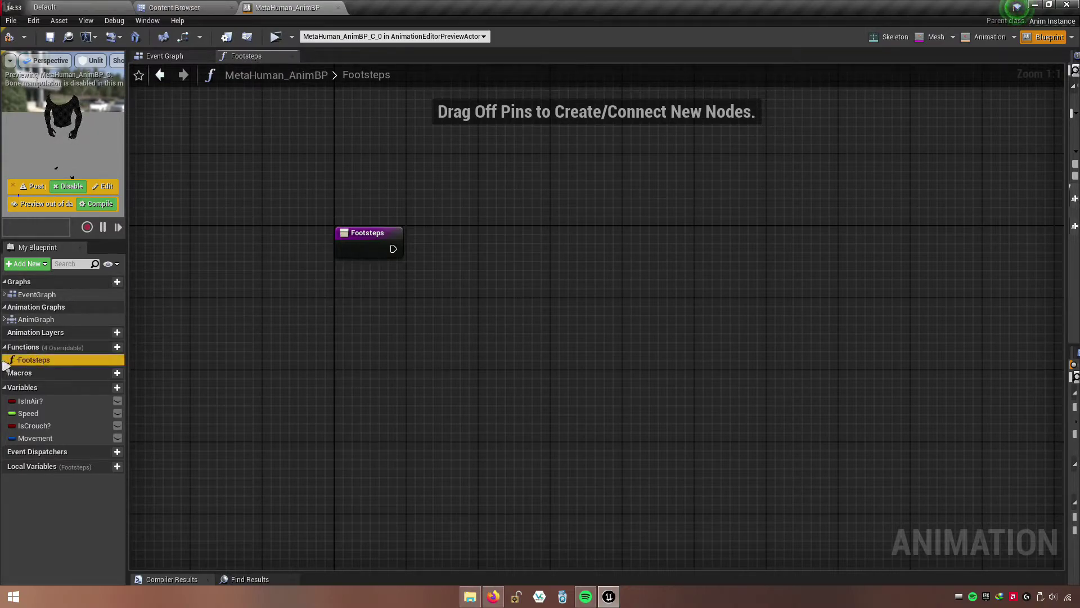
double_click(39, 363)
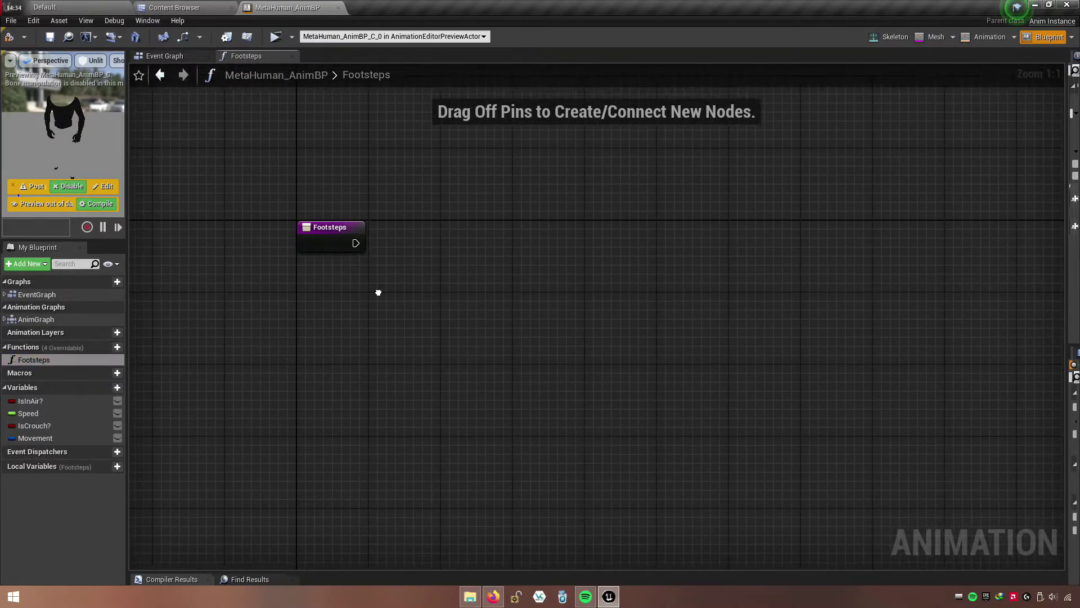
right_click(431, 248)
click(410, 239)
click(300, 260)
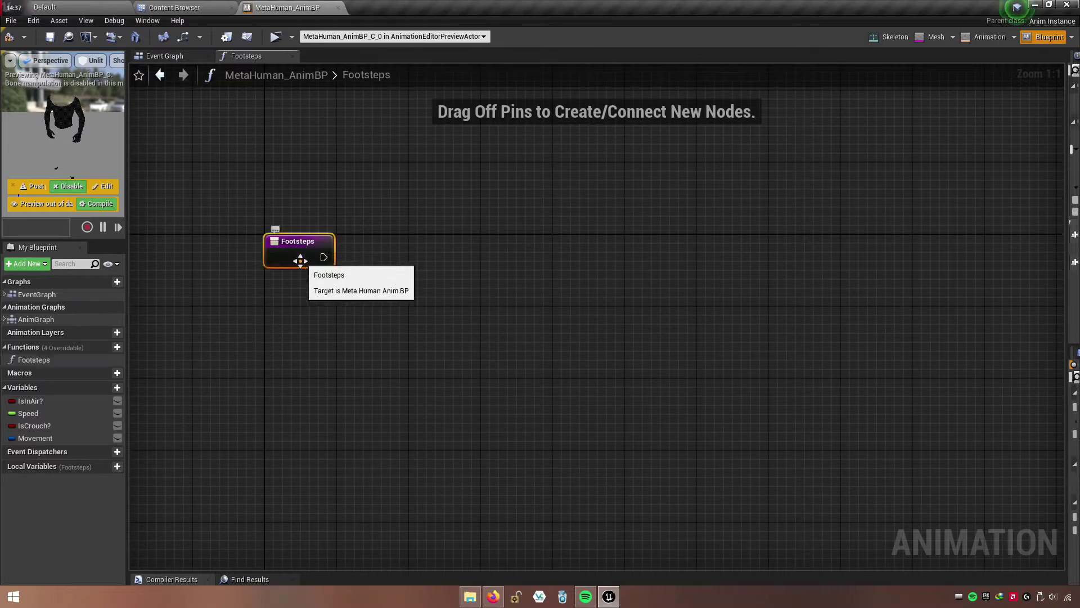
click(1072, 265)
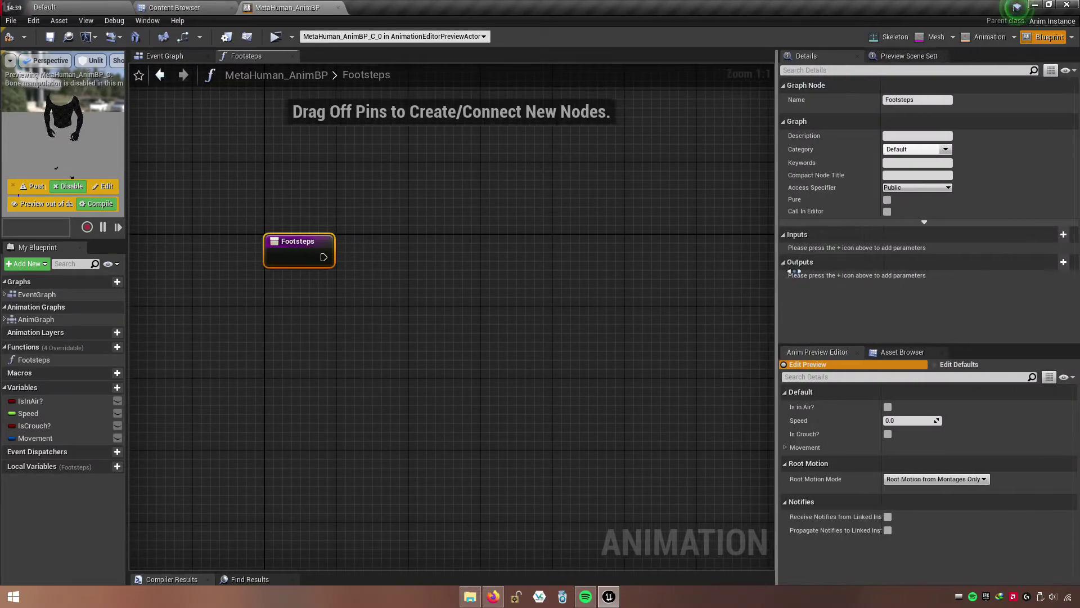
drag(793, 272, 860, 273)
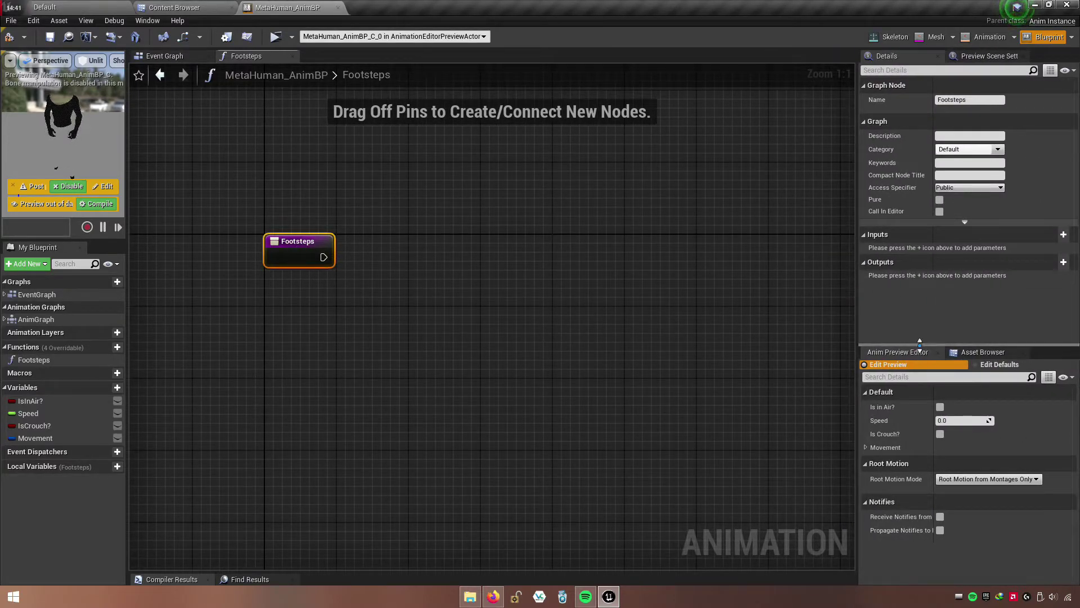
drag(920, 342, 921, 333)
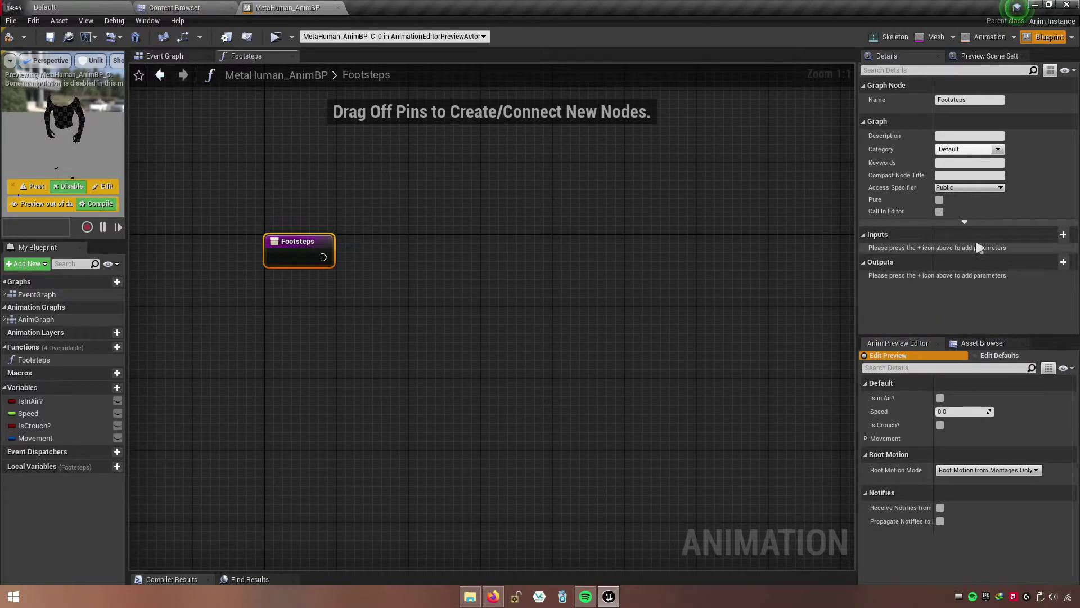
- Add a Footsteps Type input to the function, using the Footsteps Type Enum type
click(1063, 234)
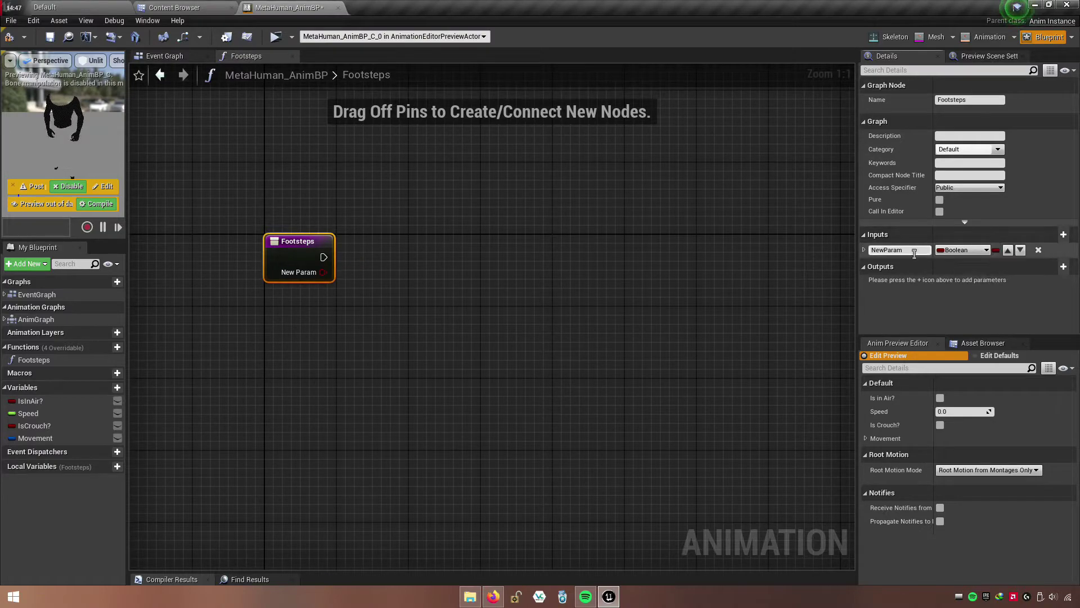
text(Foo)
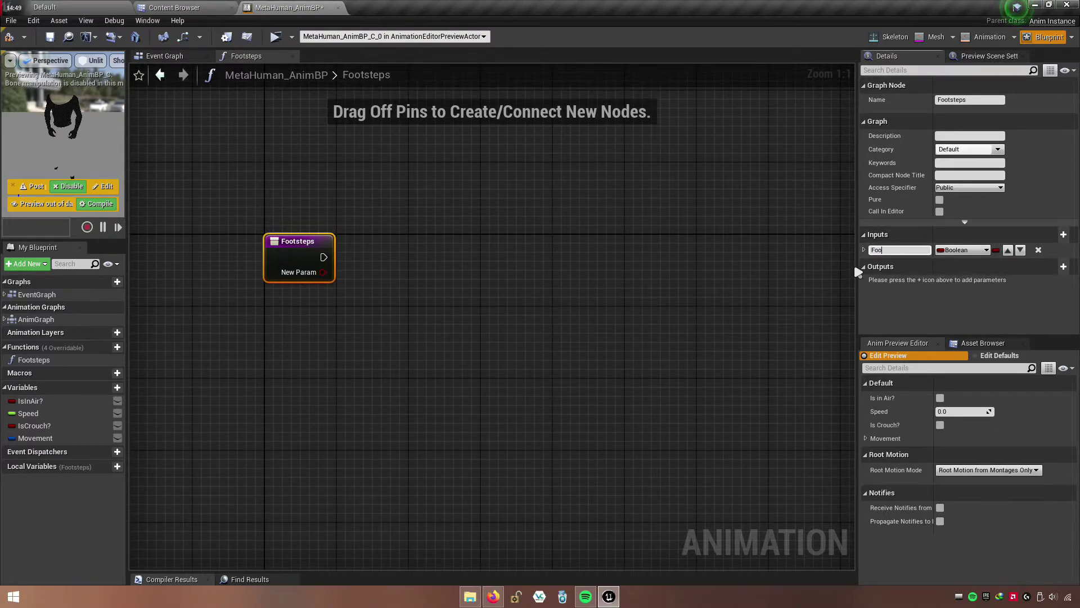
text(tstepsS)
text( Type)
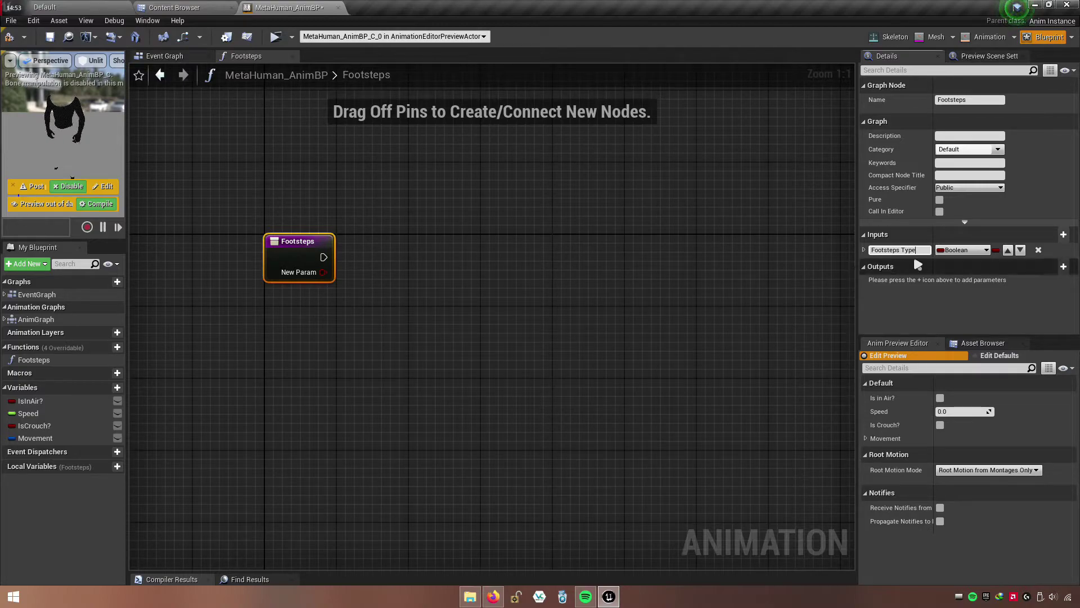
click(959, 251)
text(o)
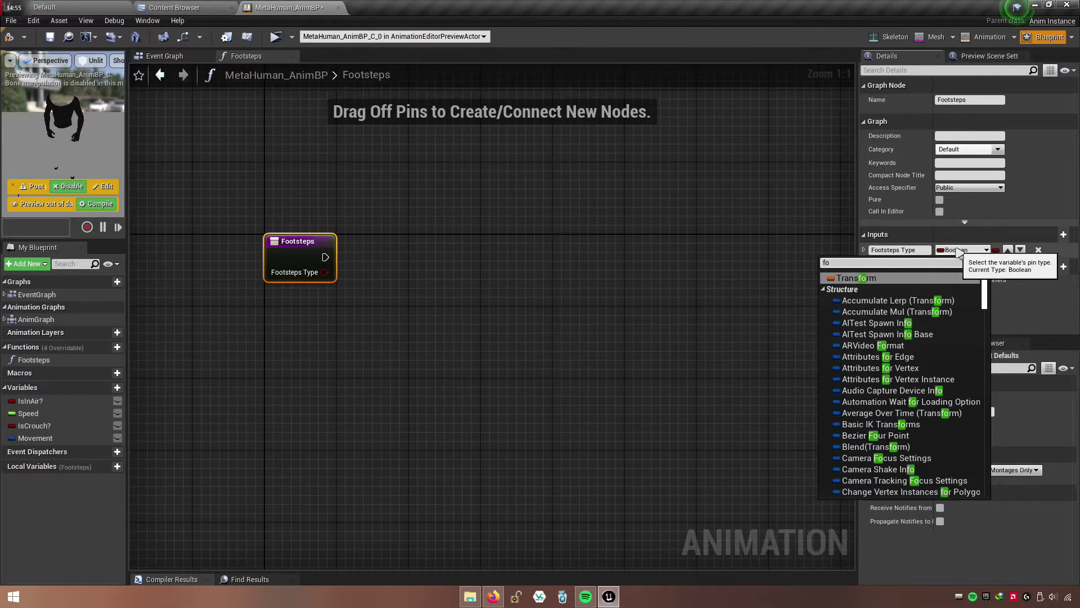
text(tstep)
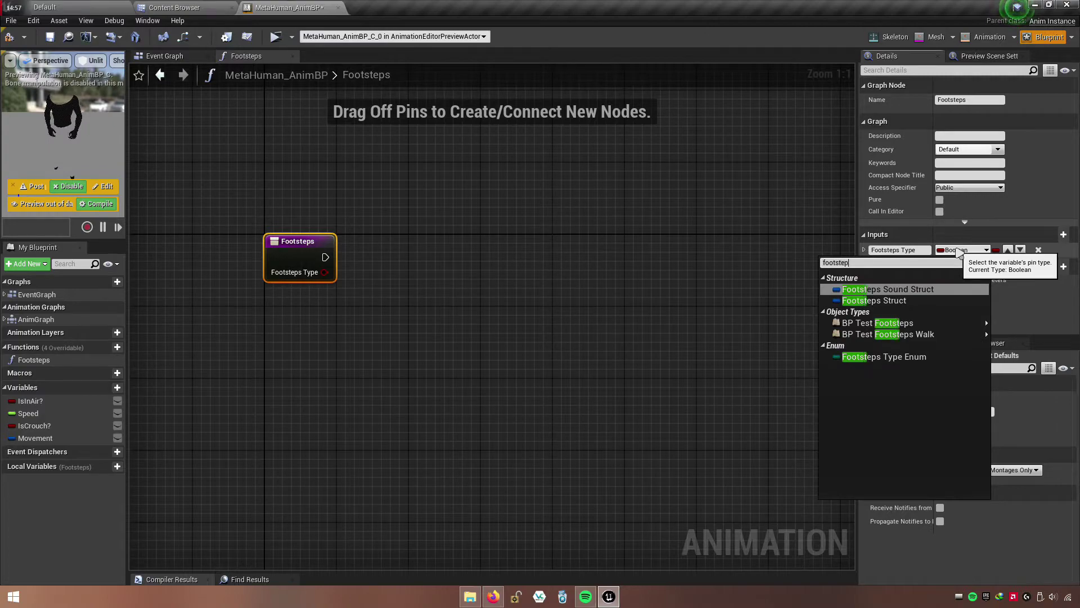
text(stype)
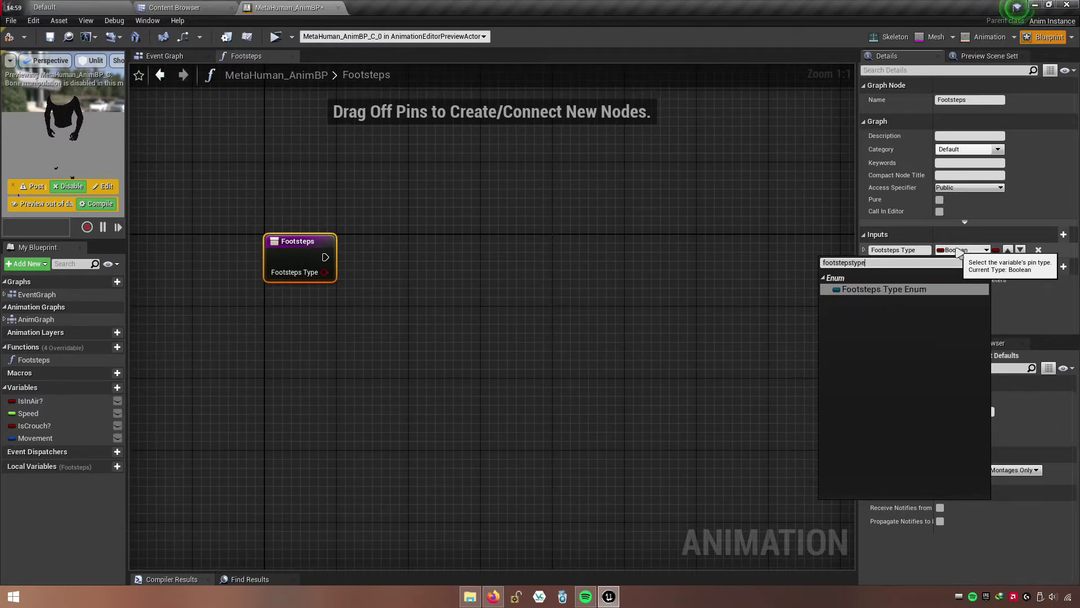
click(885, 289)
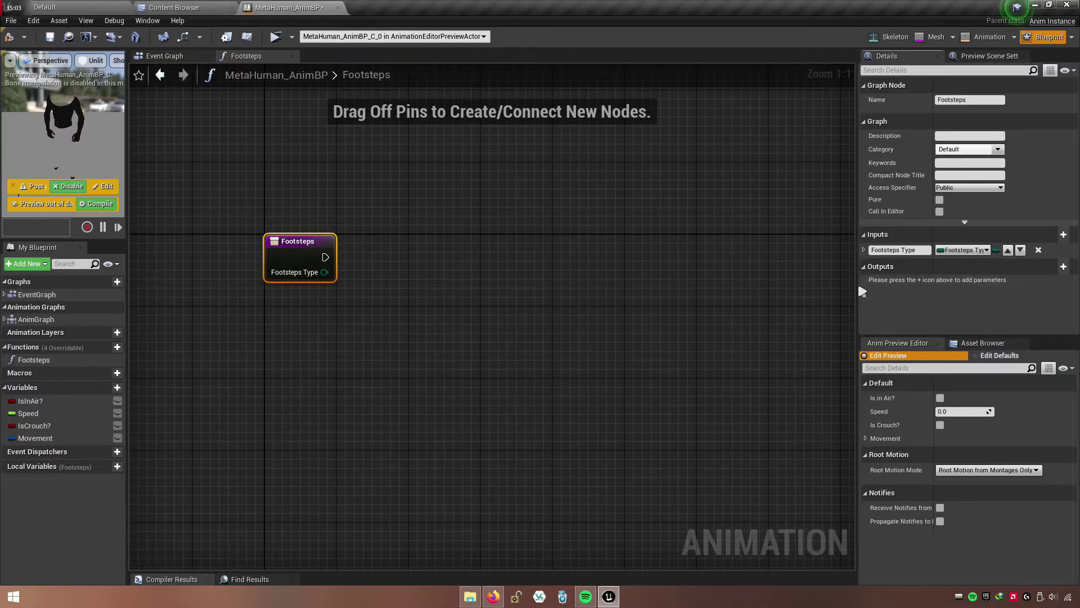
drag(858, 288, 981, 288)
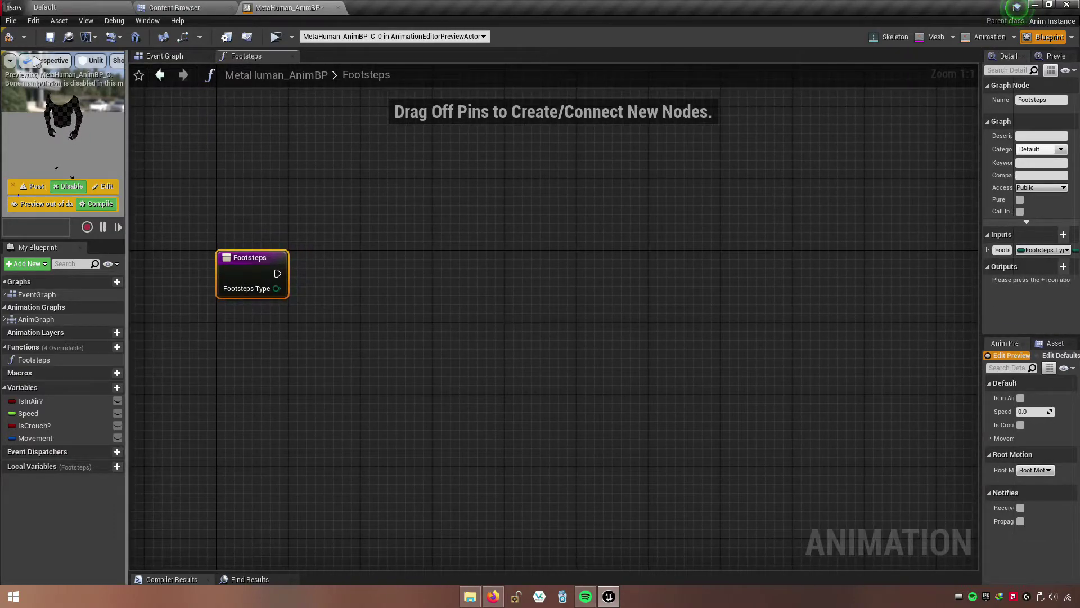
- Compile and save the blueprint, then add a new variable NewVar_0
click(8, 40)
click(50, 37)
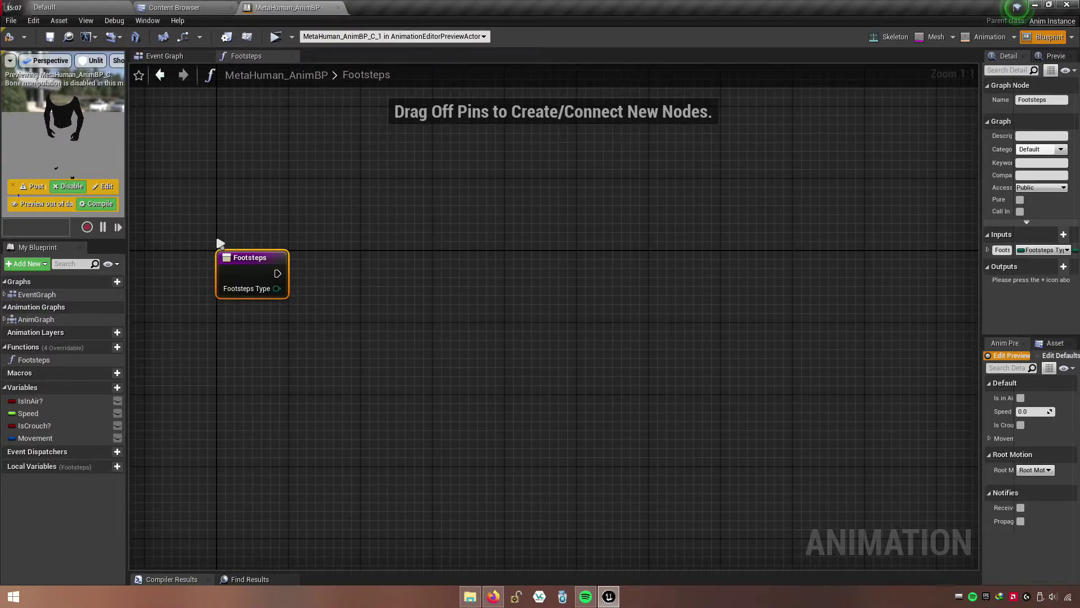
right_drag(295, 344, 337, 319)
click(295, 386)
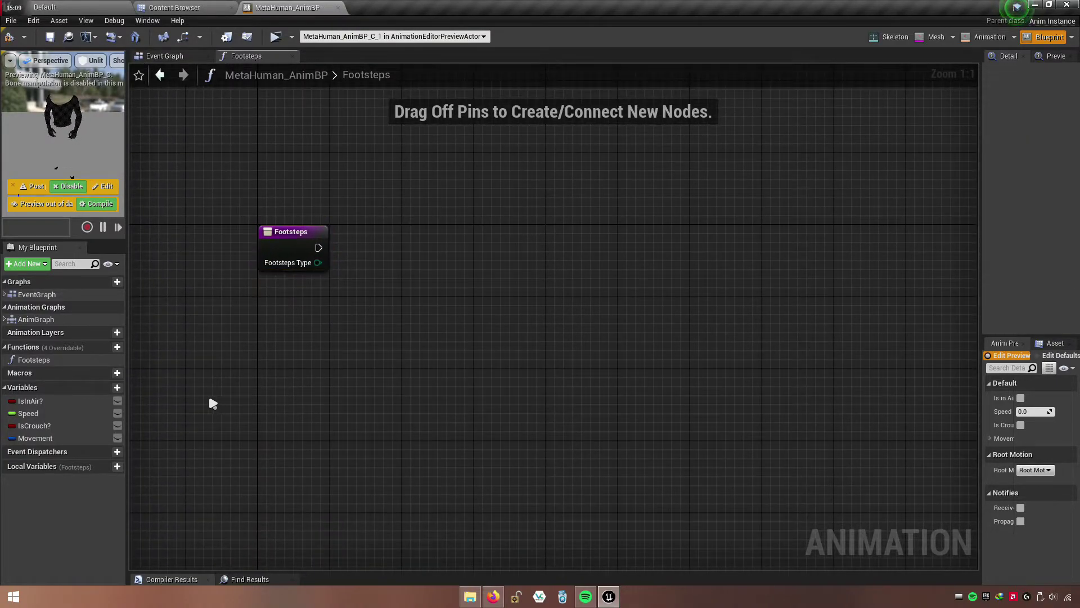
click(105, 387)
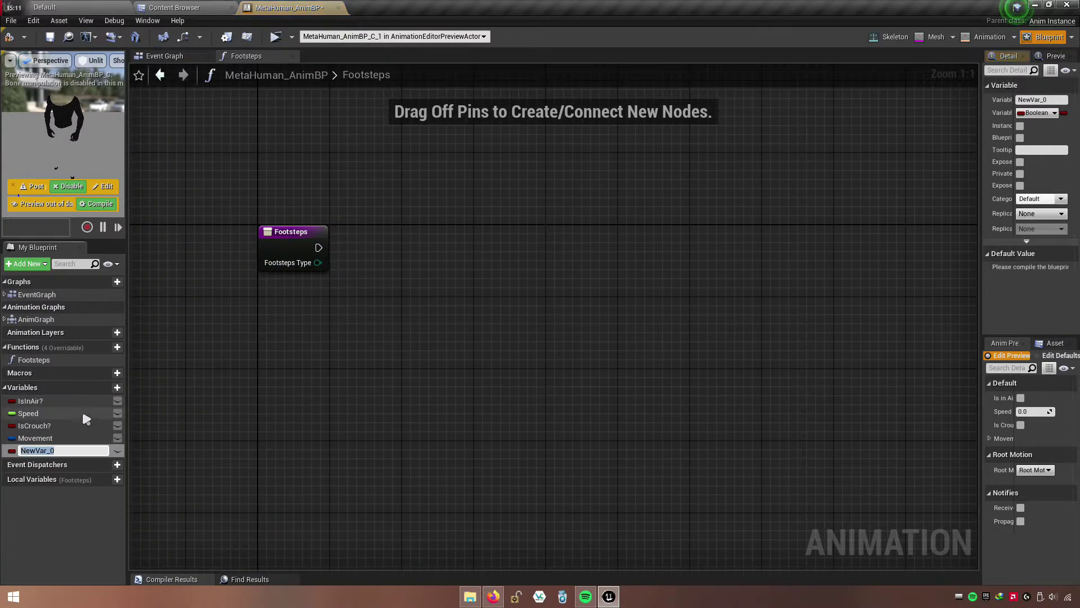
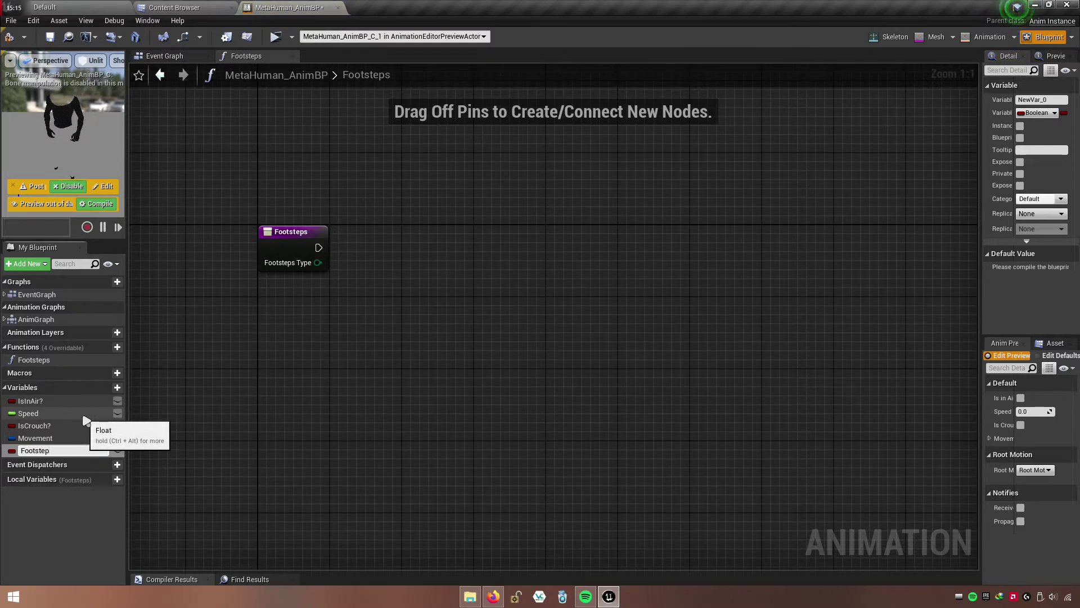
- Name the new variable Footstep, set its type to Footsteps Struct, and compile the blueprint
key(Return)
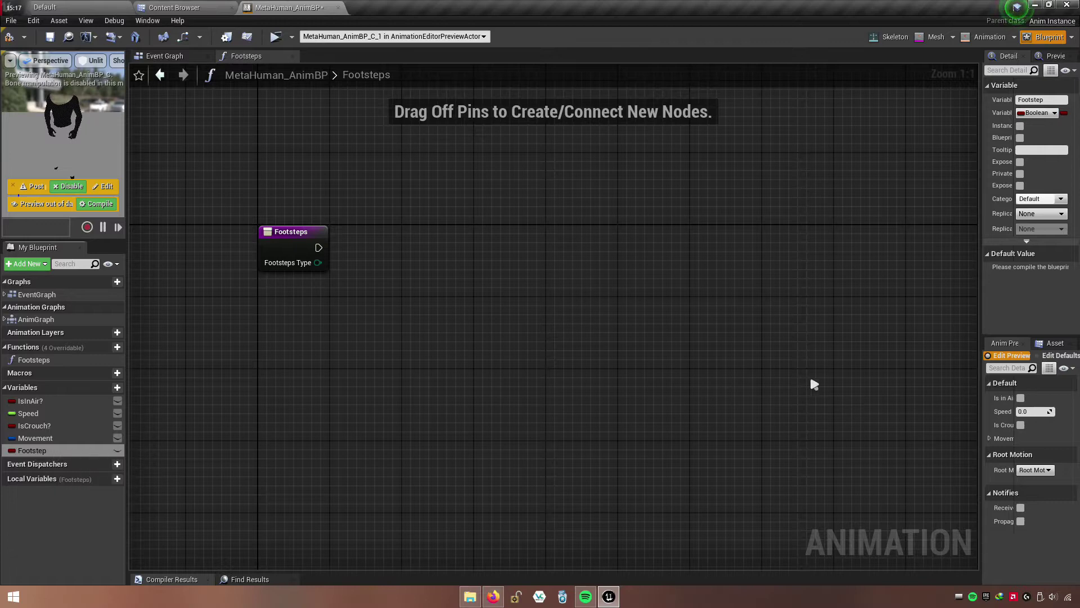
drag(982, 242, 838, 243)
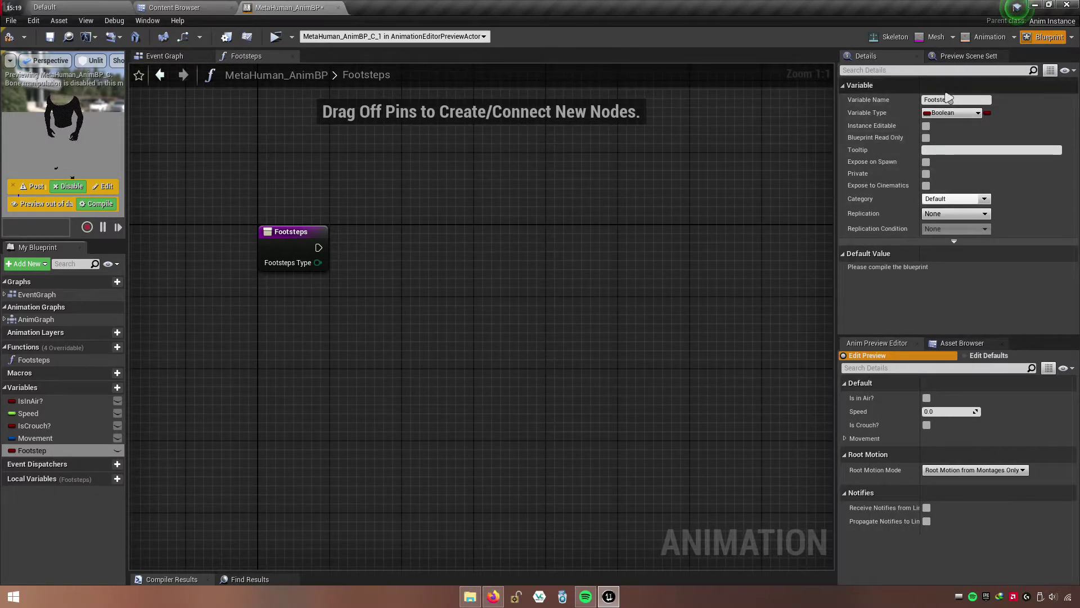
click(955, 114)
text(footstp)
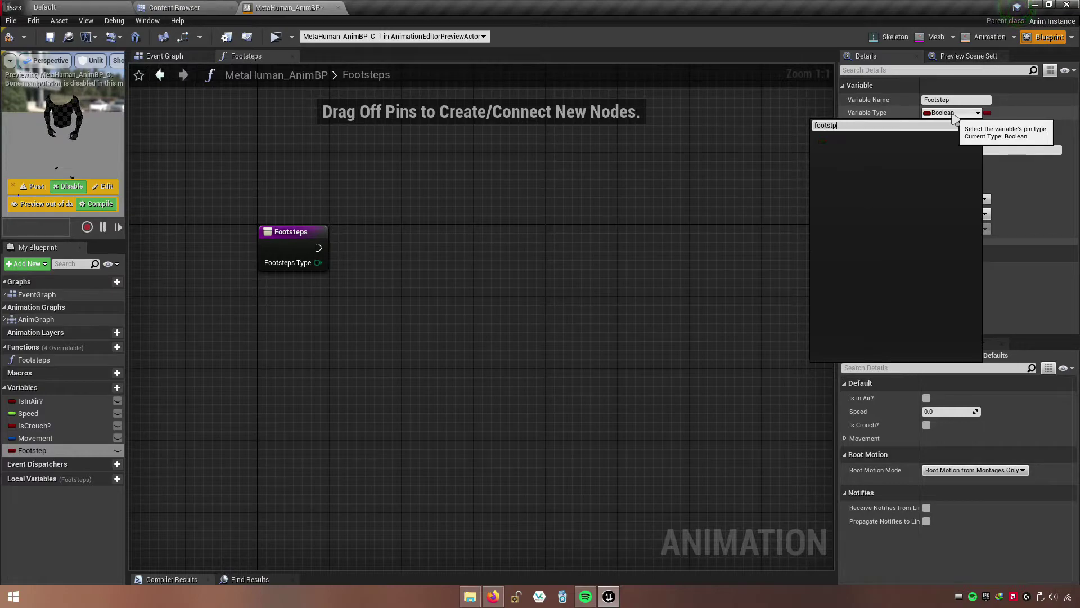
key(BackSpace)
key(BackSpace)
text(eps)
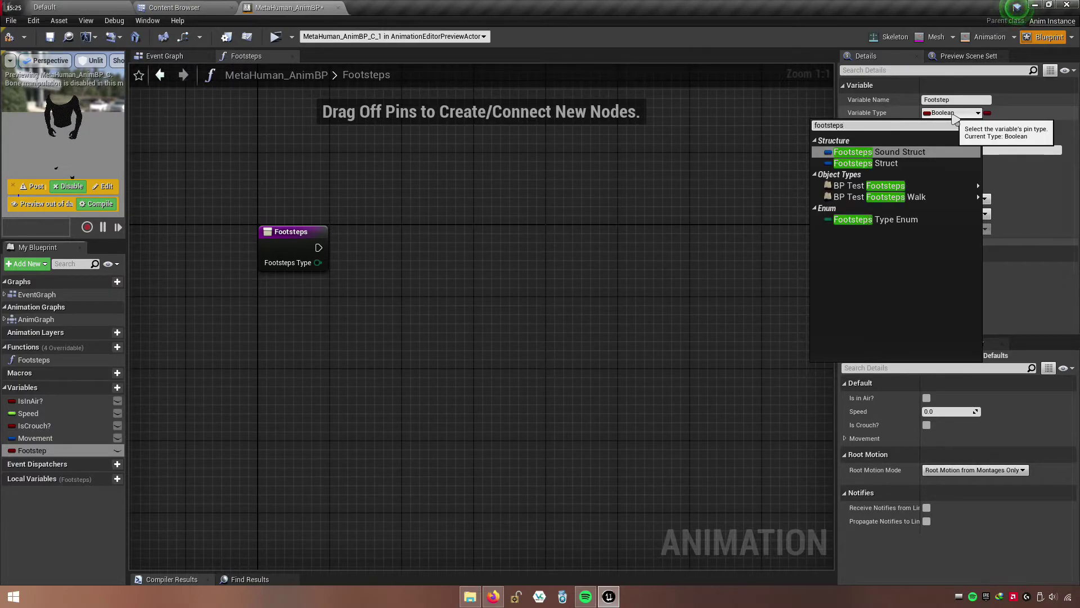
text(_struct)
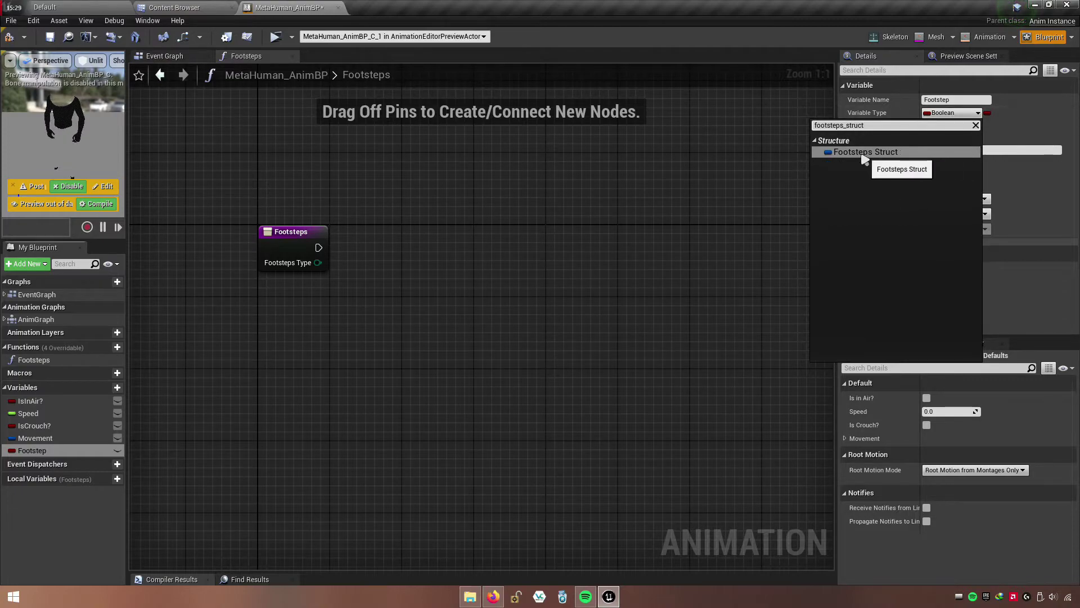
click(878, 152)
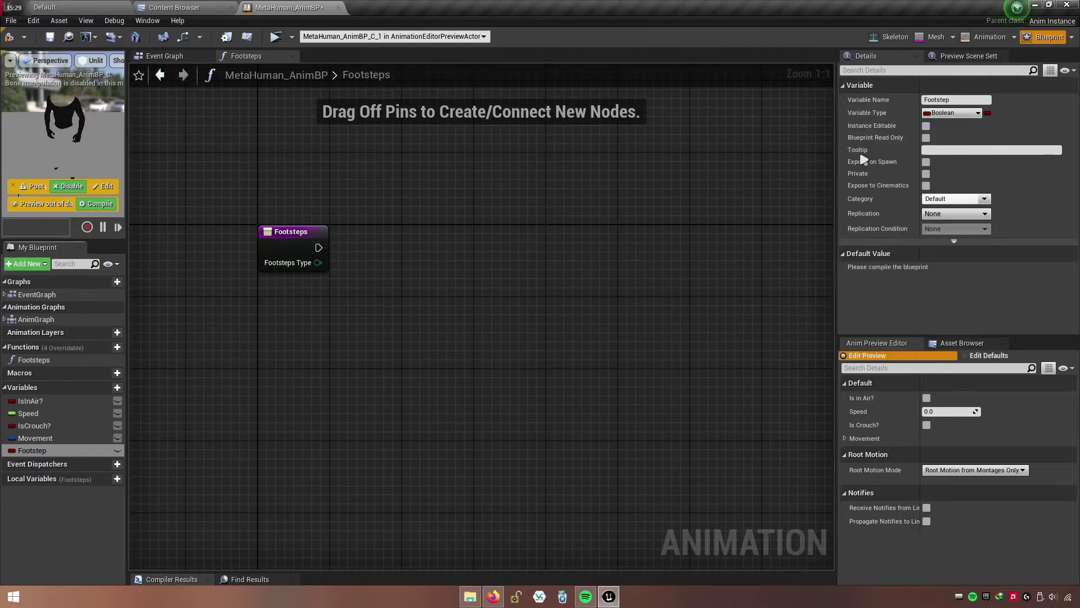
drag(835, 211, 1070, 210)
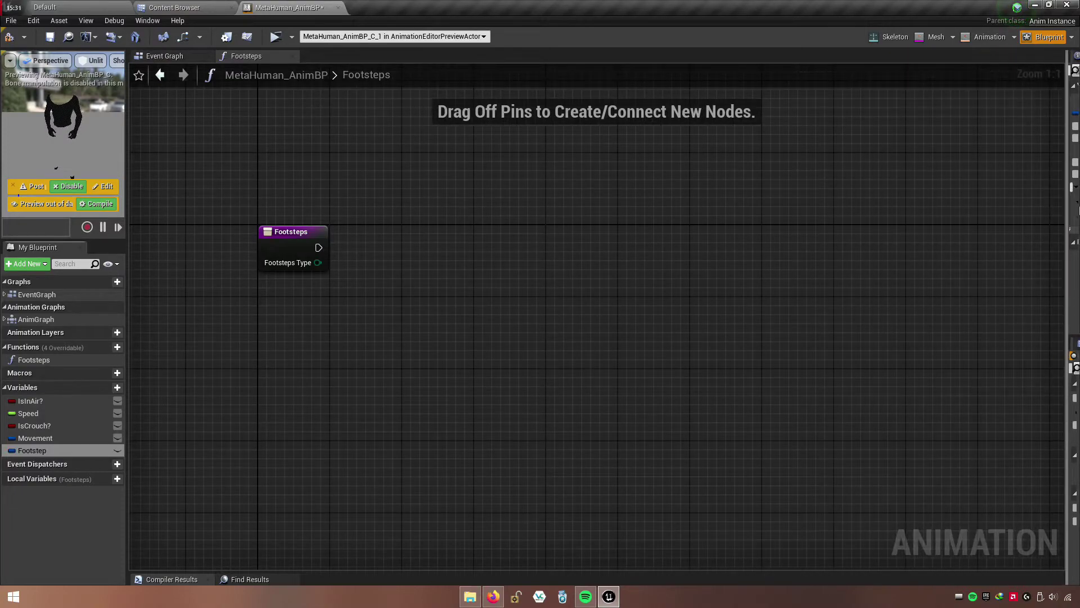
click(9, 36)
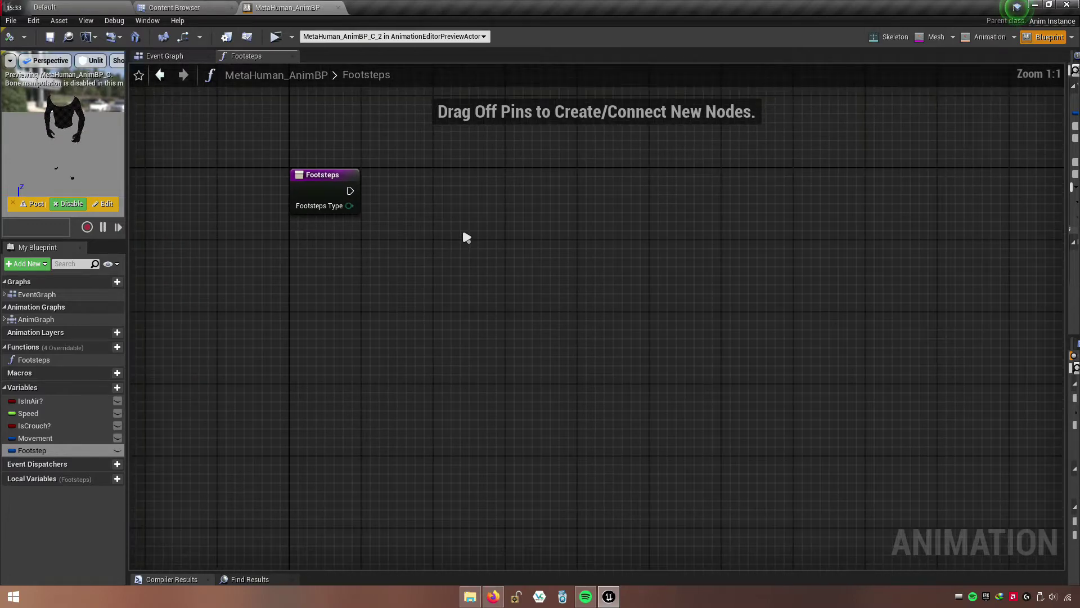
- Add a Switch on FootstepsType_Enum node beside the Footsteps entry node
right_drag(466, 234, 430, 271)
right_click(426, 259)
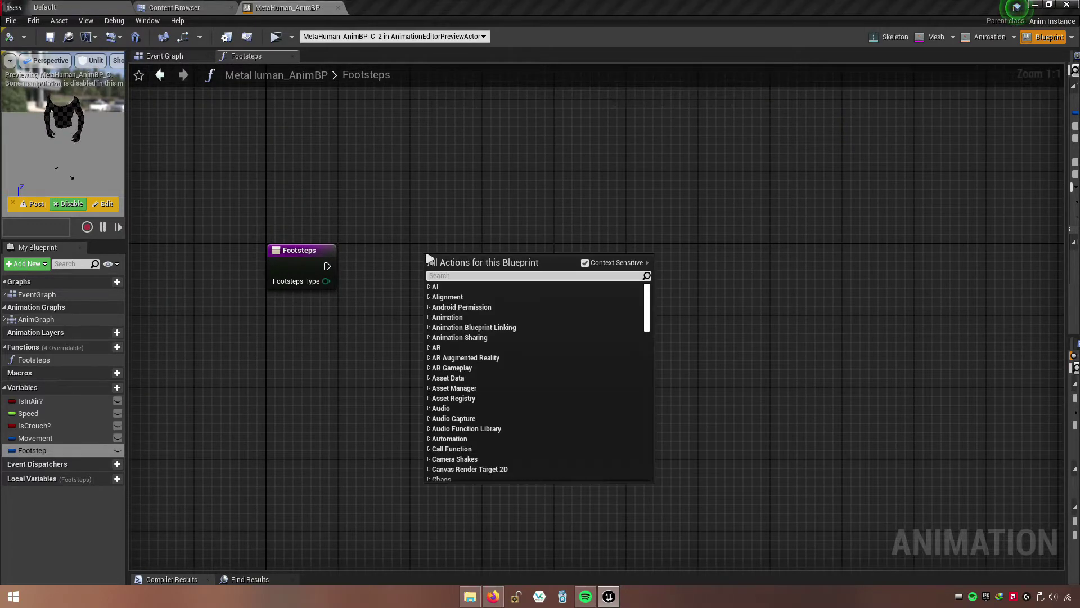
text(fil)
key(BackSpace)
key(BackSpace)
text(ootsteps)
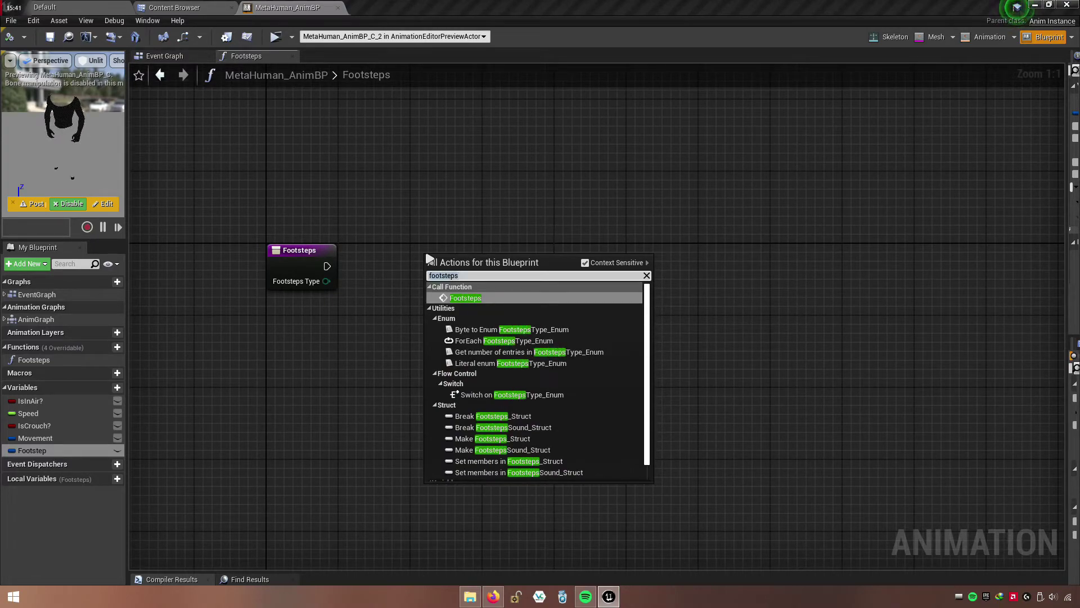
key(ctrl+a)
text(switch)
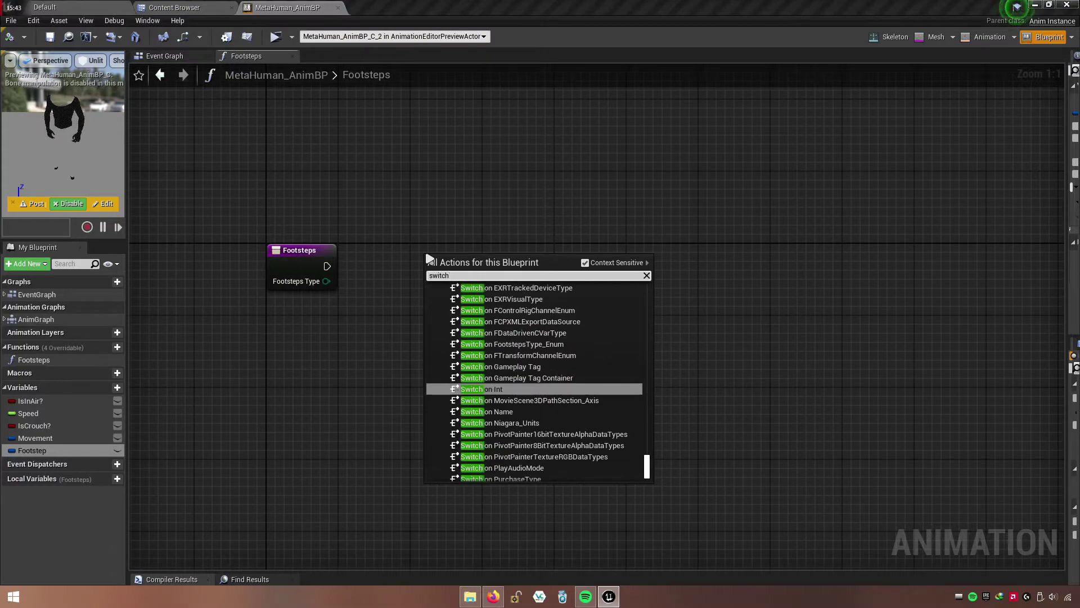
text( footstepstype)
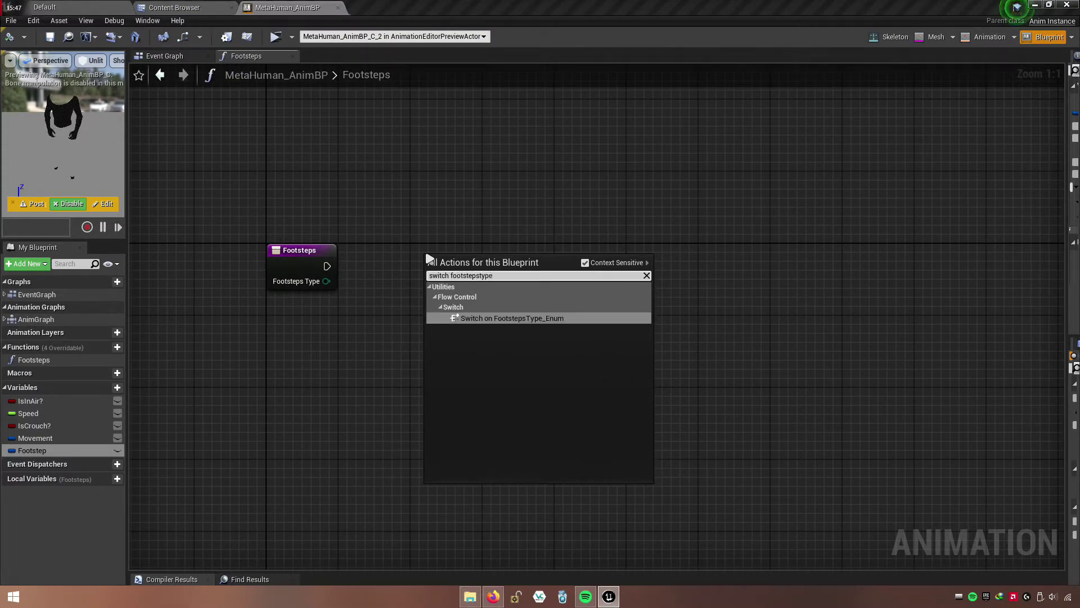
click(476, 318)
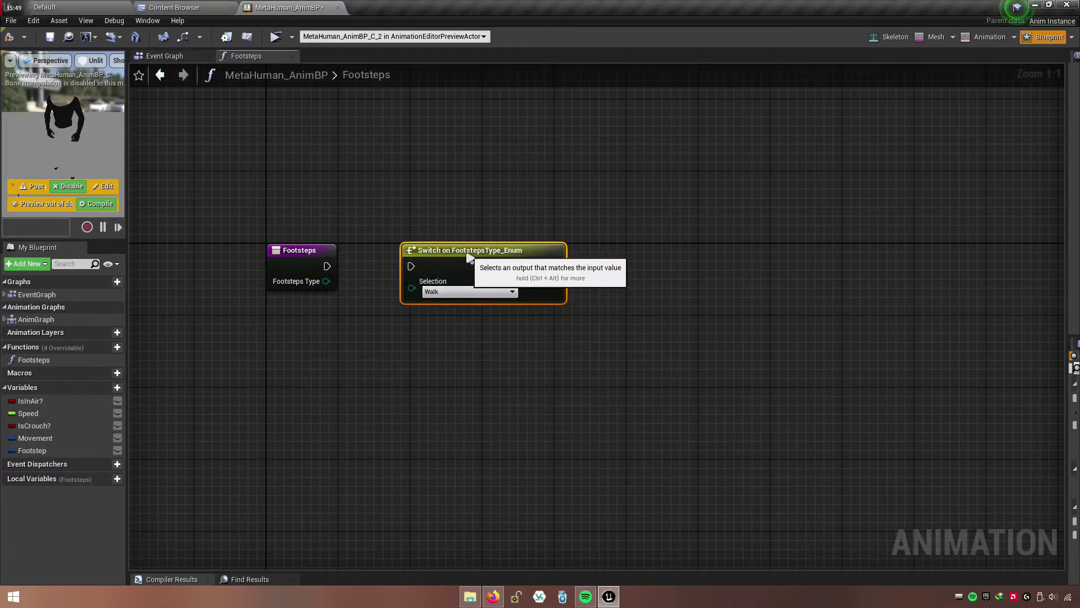
- Wire the Footsteps entry exec and Footsteps Type into the switch's input and Selection
drag(470, 258, 452, 258)
drag(327, 266, 401, 274)
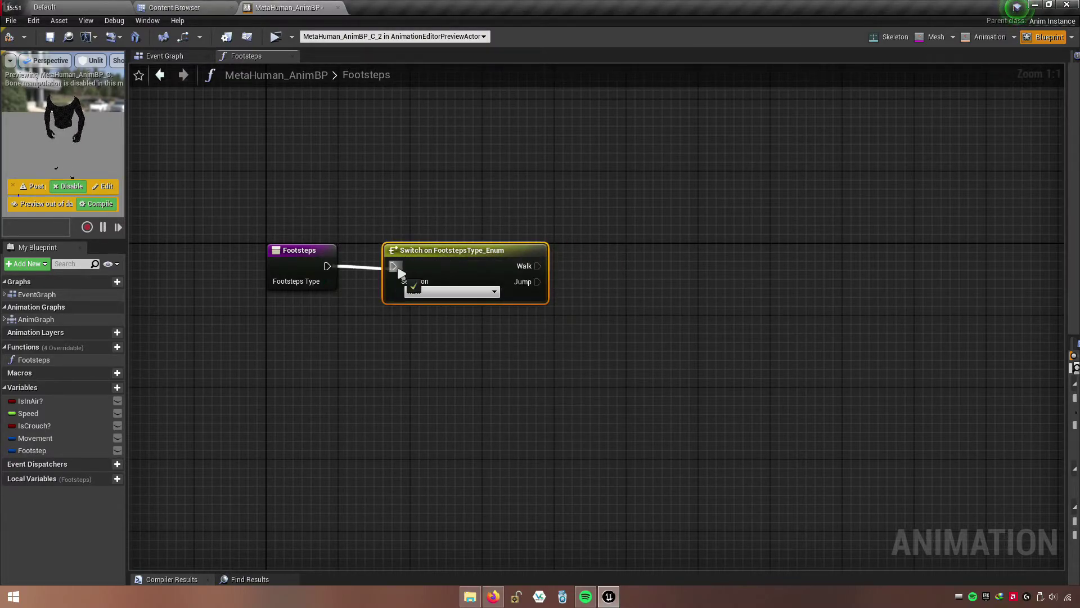
drag(326, 281, 400, 284)
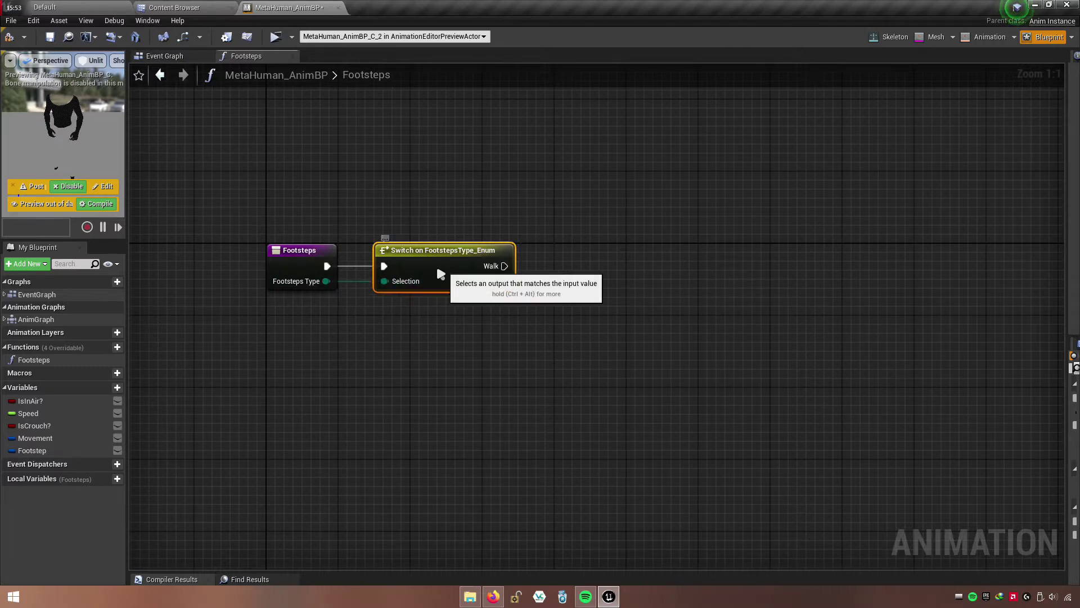
click(468, 353)
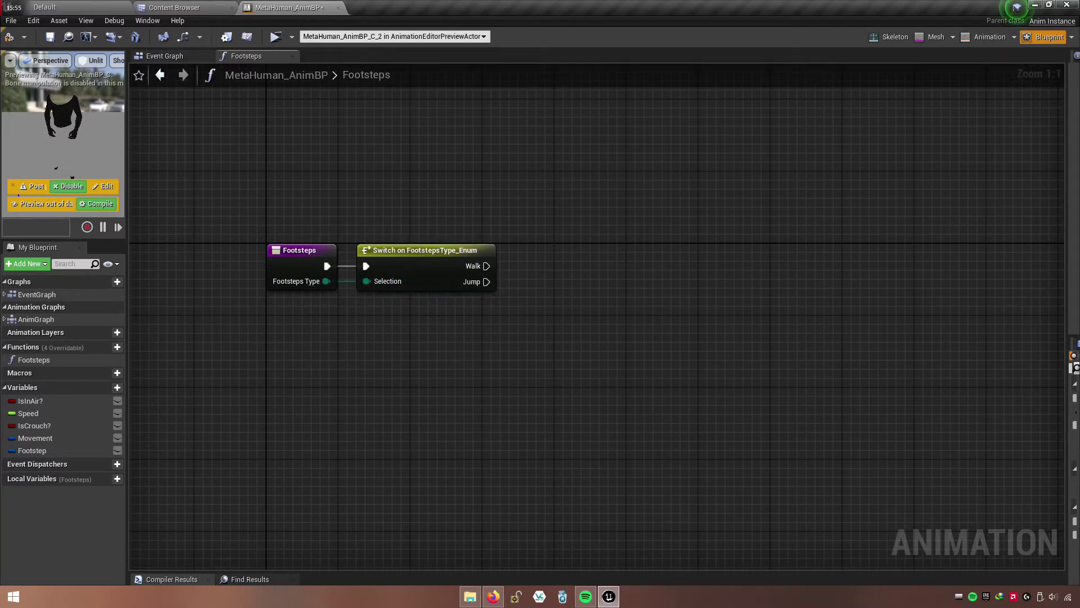
right_drag(569, 354, 555, 356)
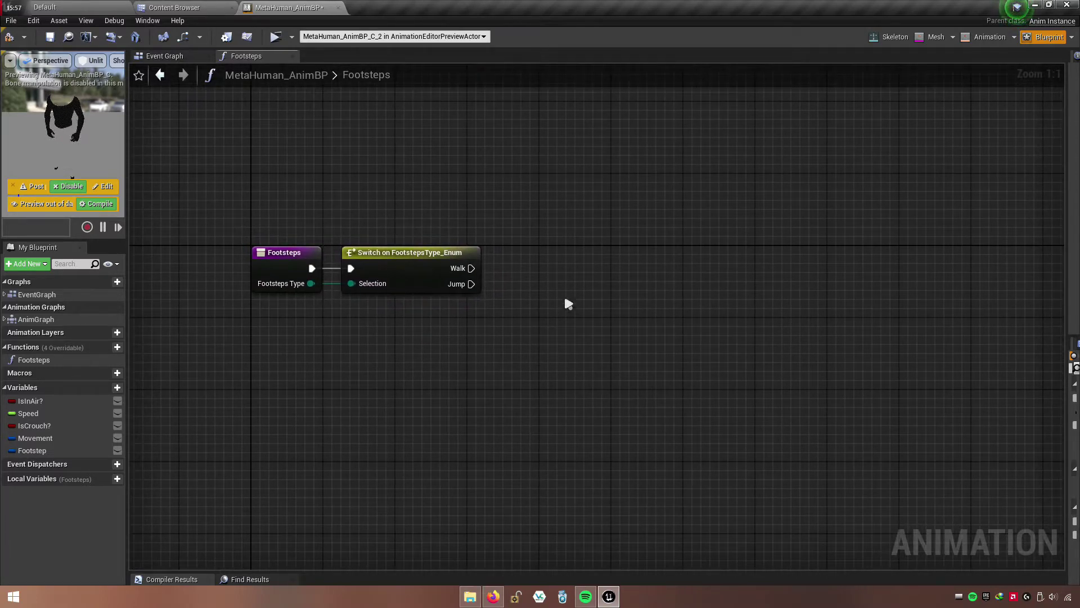
- Place a LineTraceByChannel node and run it from the switch's Walk output
right_click(643, 268)
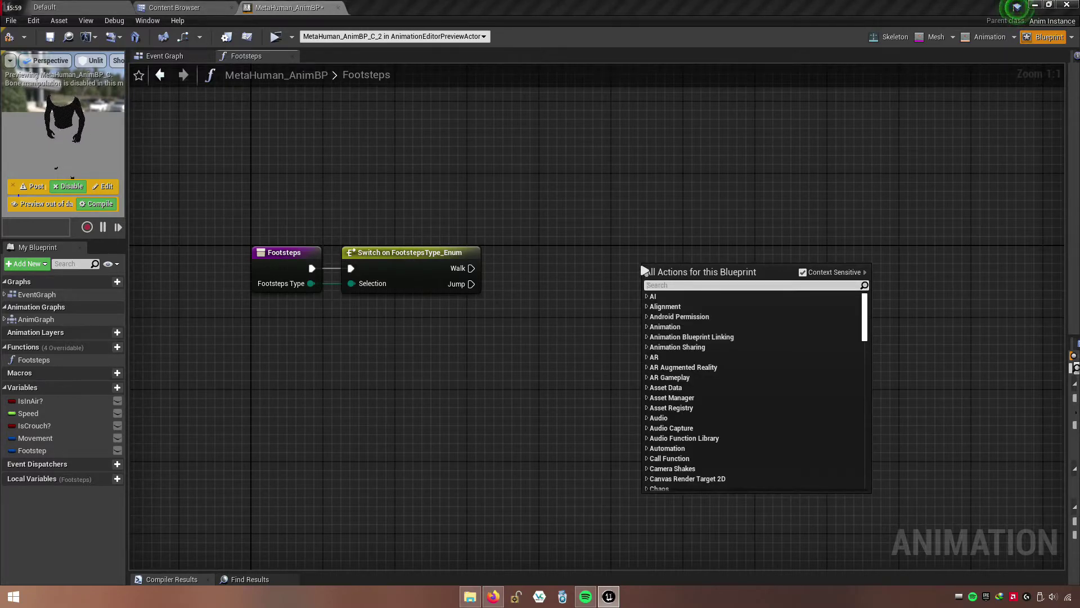
text(linet)
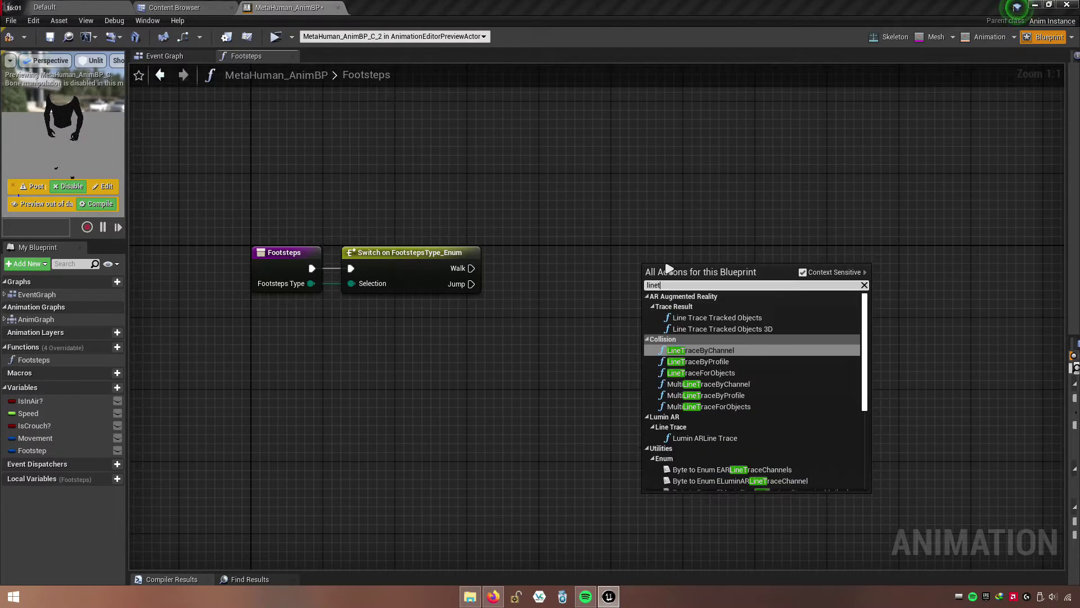
text(raceby)
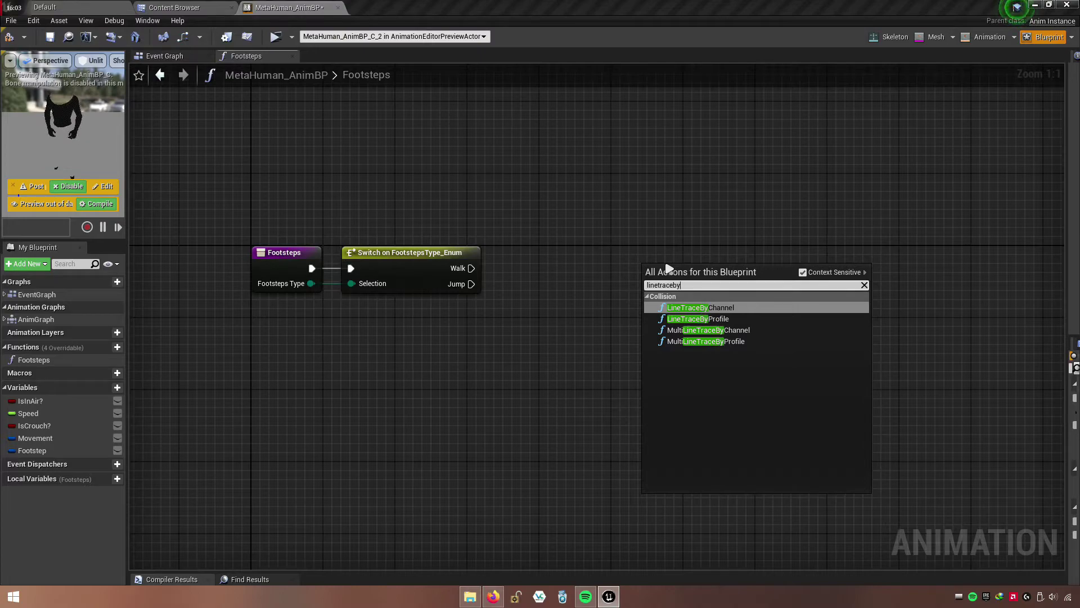
text(channel)
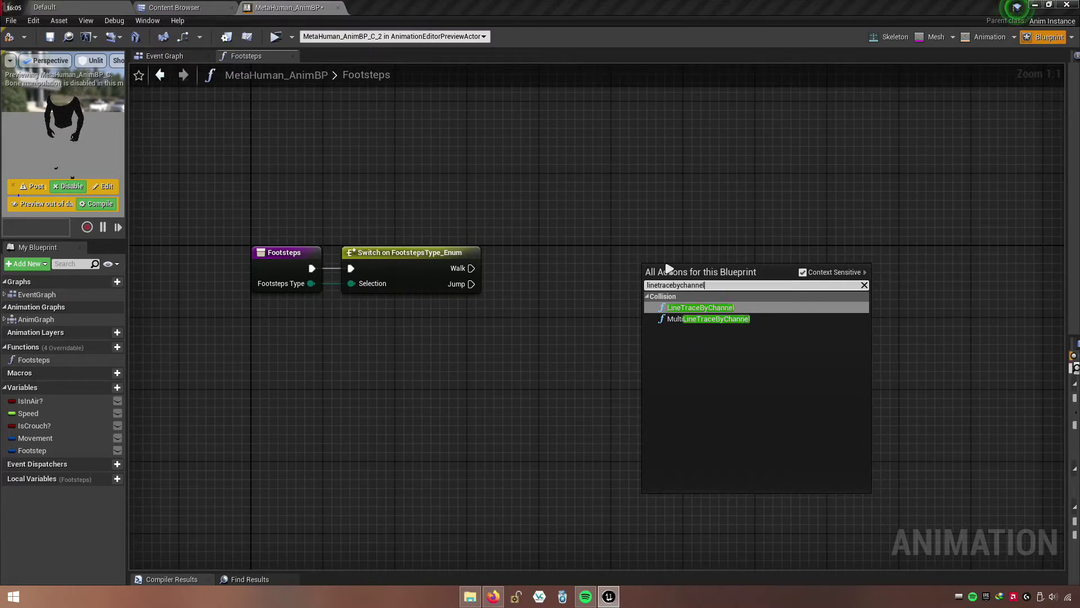
click(728, 309)
drag(726, 271, 717, 254)
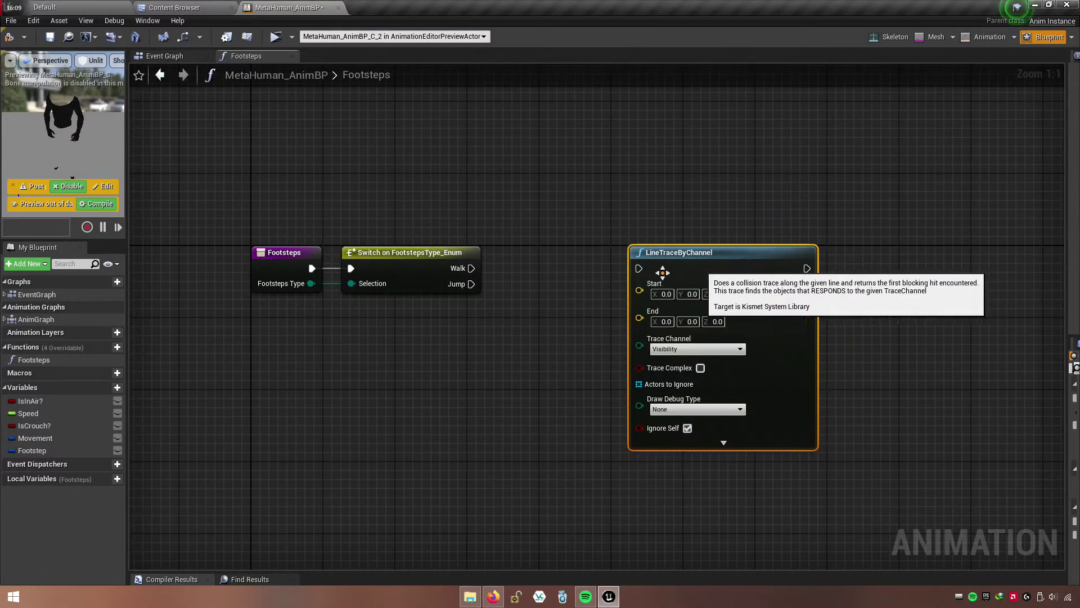
drag(471, 268, 639, 268)
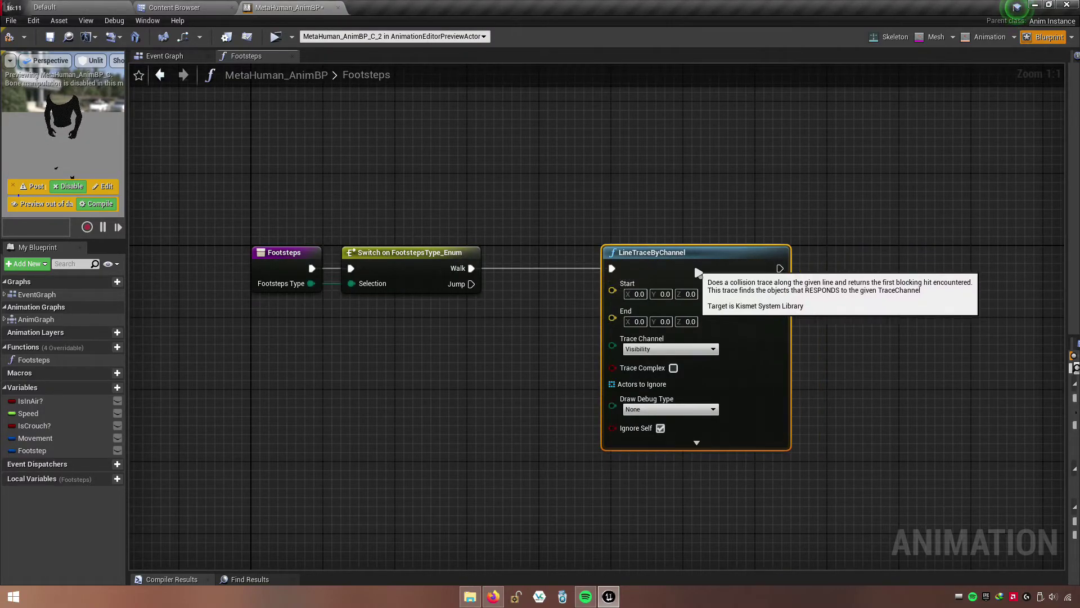
drag(723, 265, 742, 265)
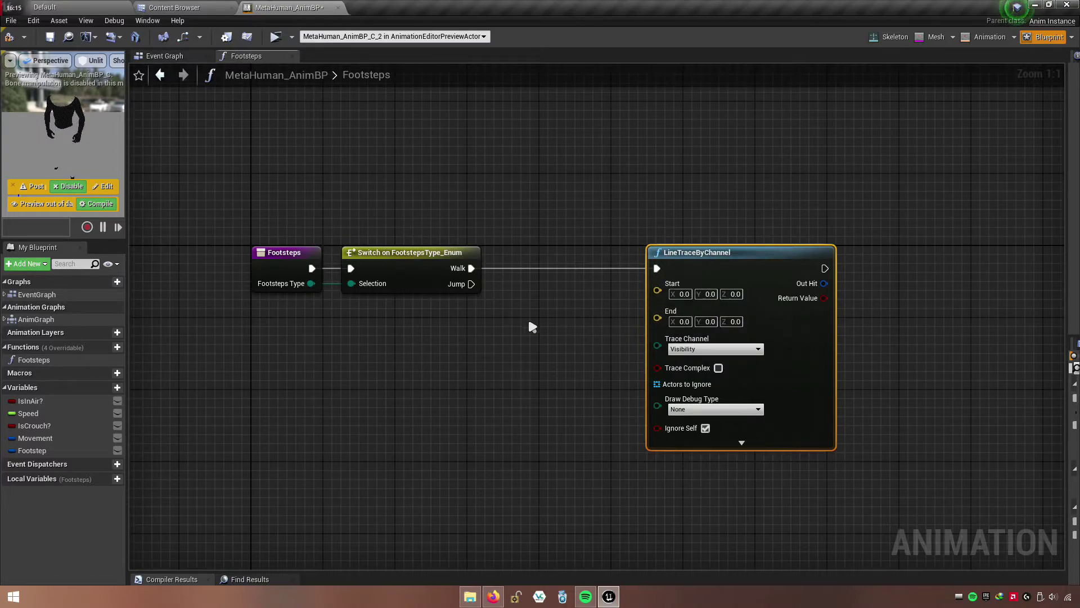
- Add a Get Player Pawn node feeding a GetActorLocation node
right_click(372, 367)
click(373, 429)
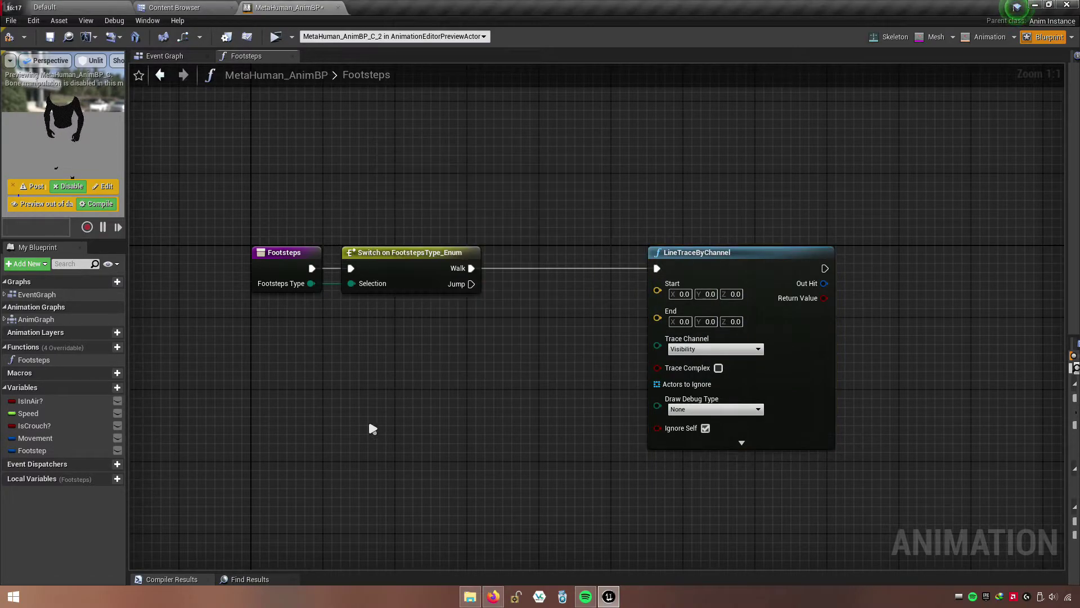
right_click(403, 376)
text(get)
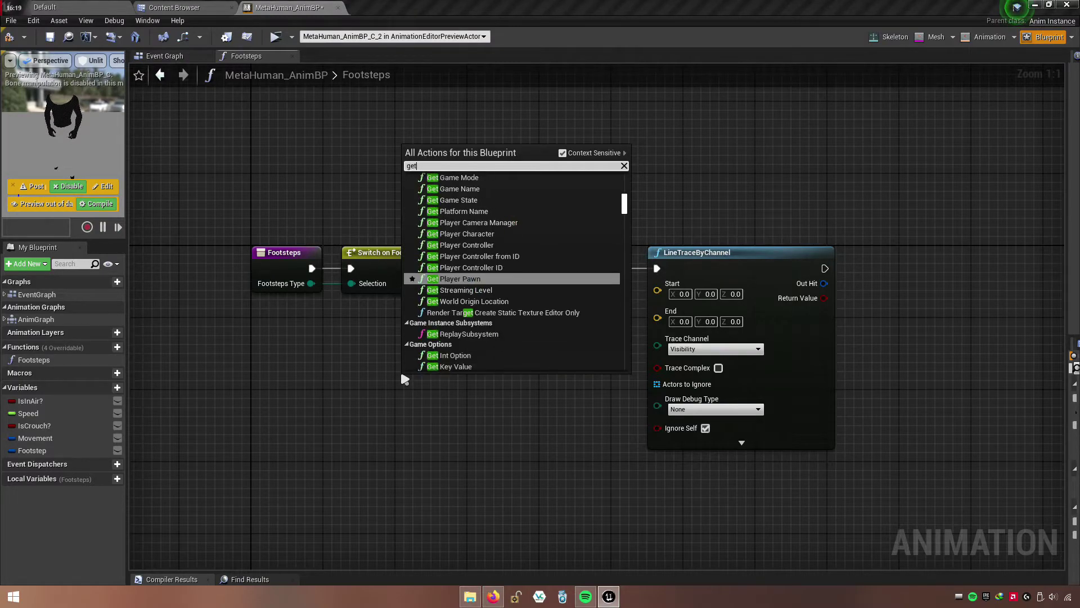
text( player pawn)
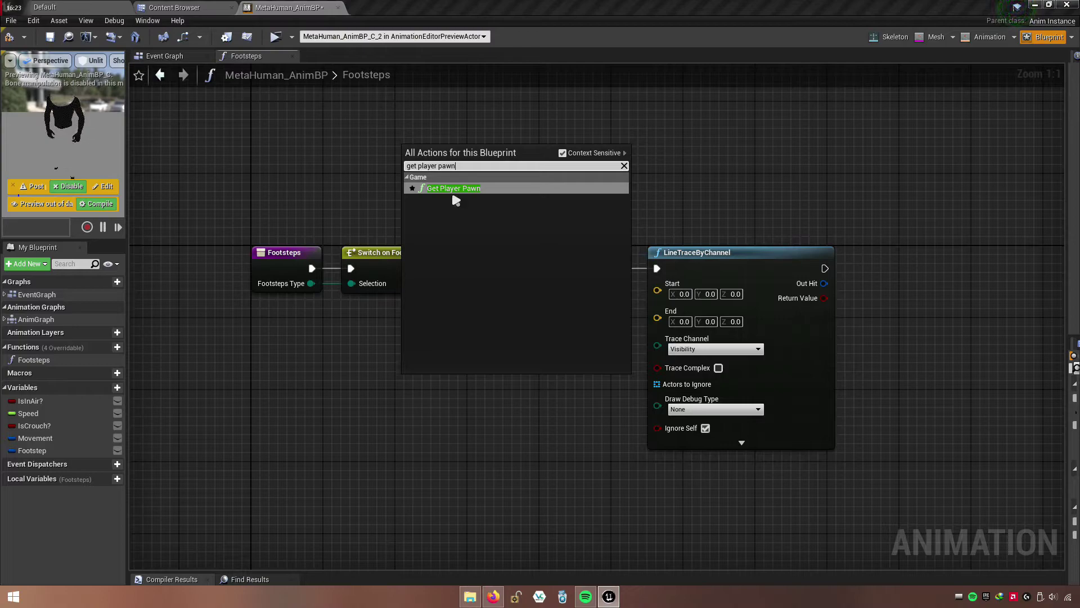
click(450, 189)
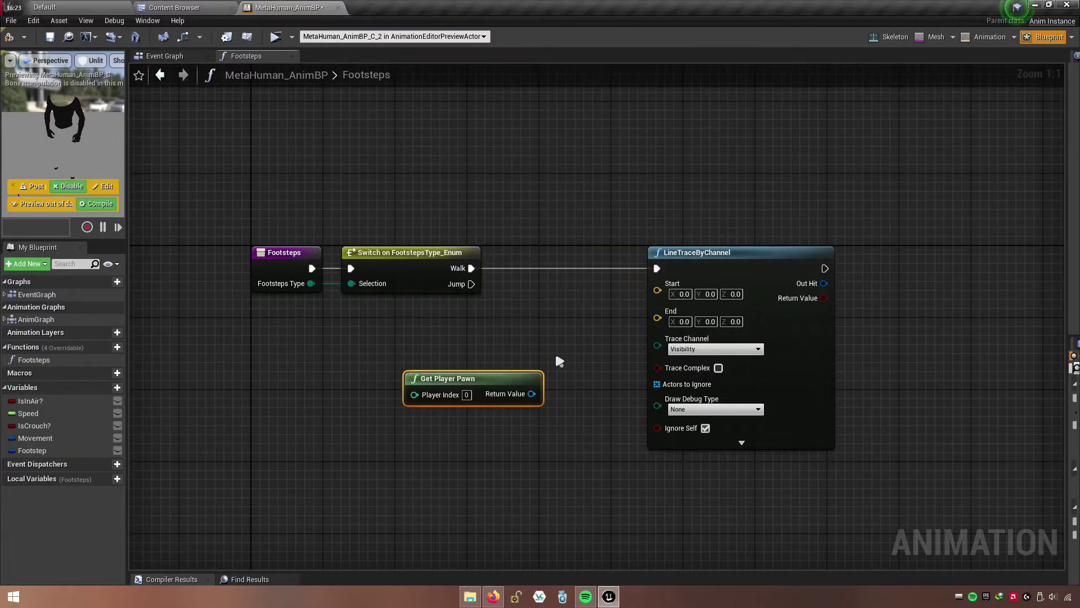
mouse_move(559, 362)
right_down()
mouse_move(675, 247)
mouse_move(617, 250)
right_up()
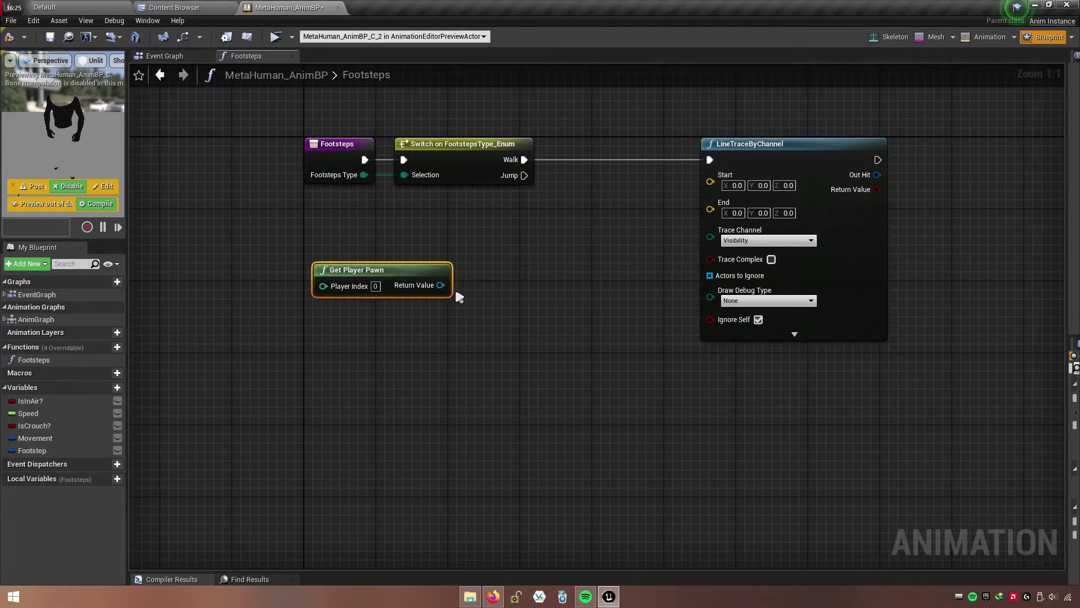
drag(440, 285, 540, 281)
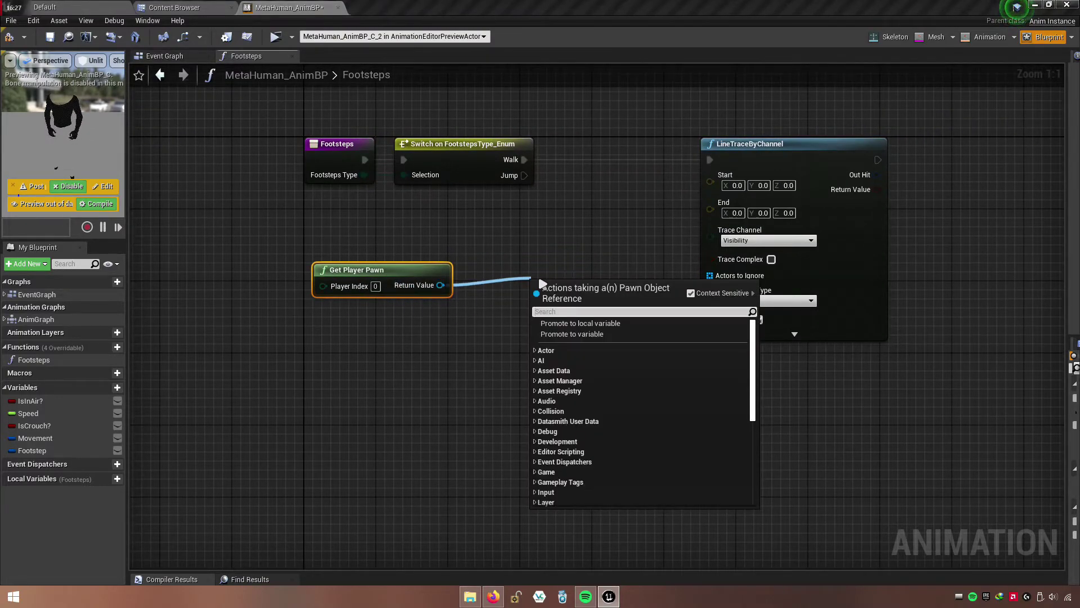
text(getactor)
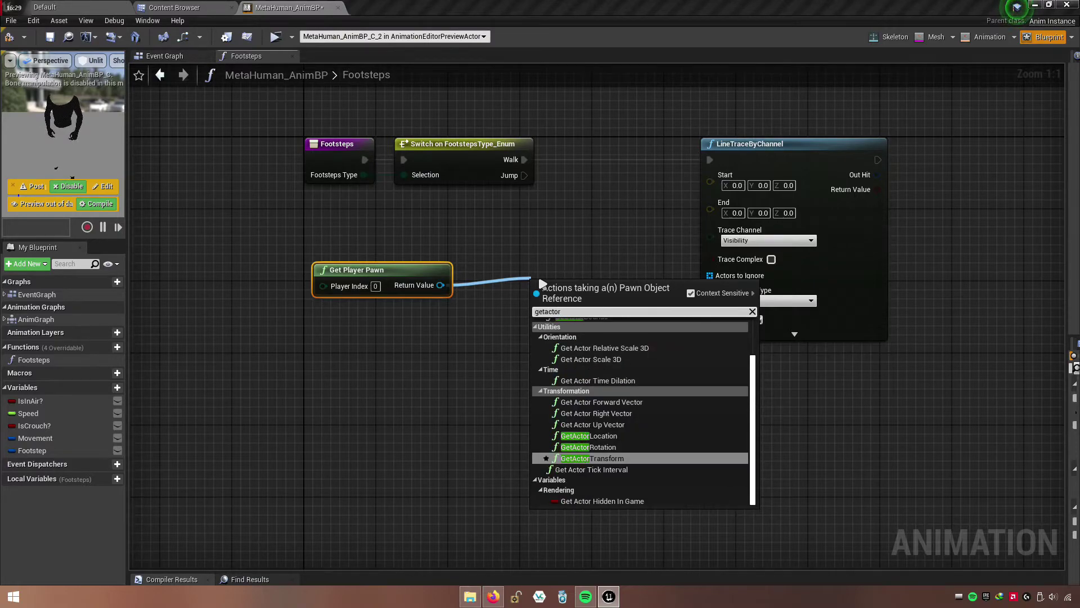
text(location)
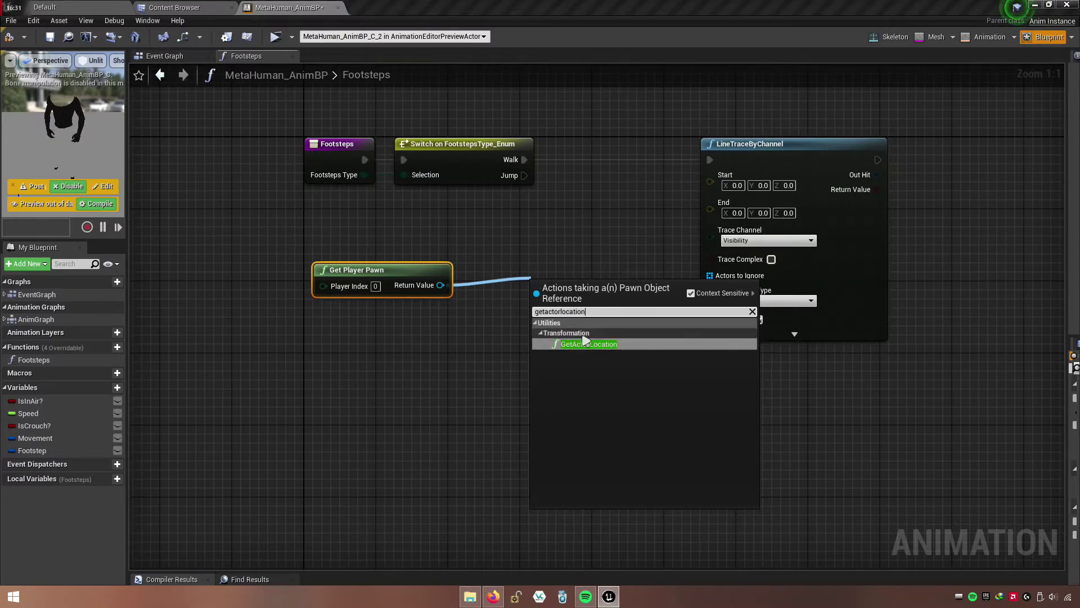
key(Return)
- Connect the actor location to the line trace's Start input and reposition both nodes
ctrl+click(391, 270)
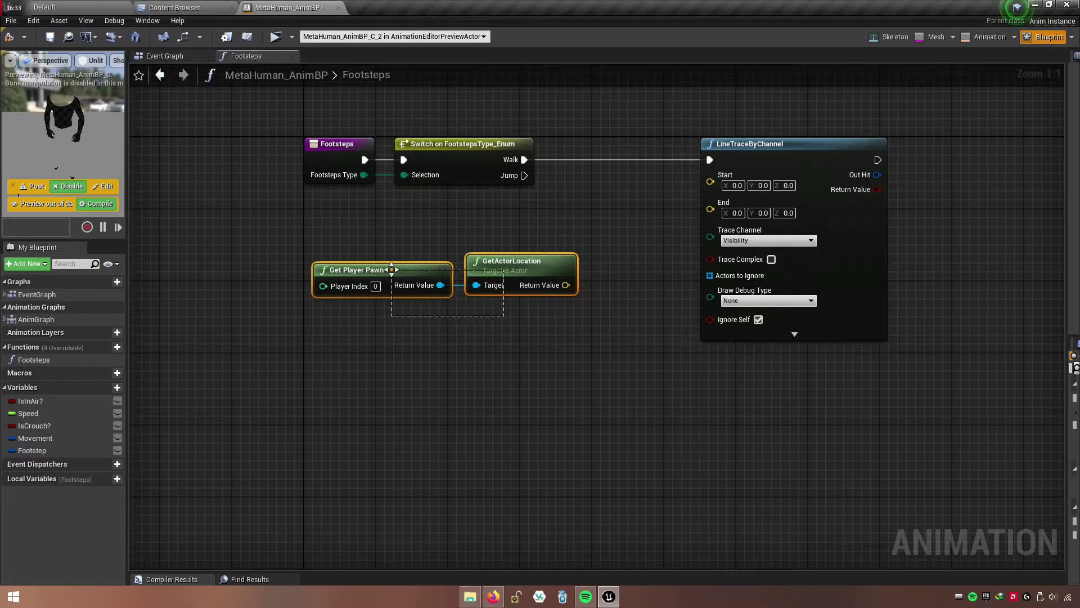
drag(495, 275, 406, 285)
click(506, 327)
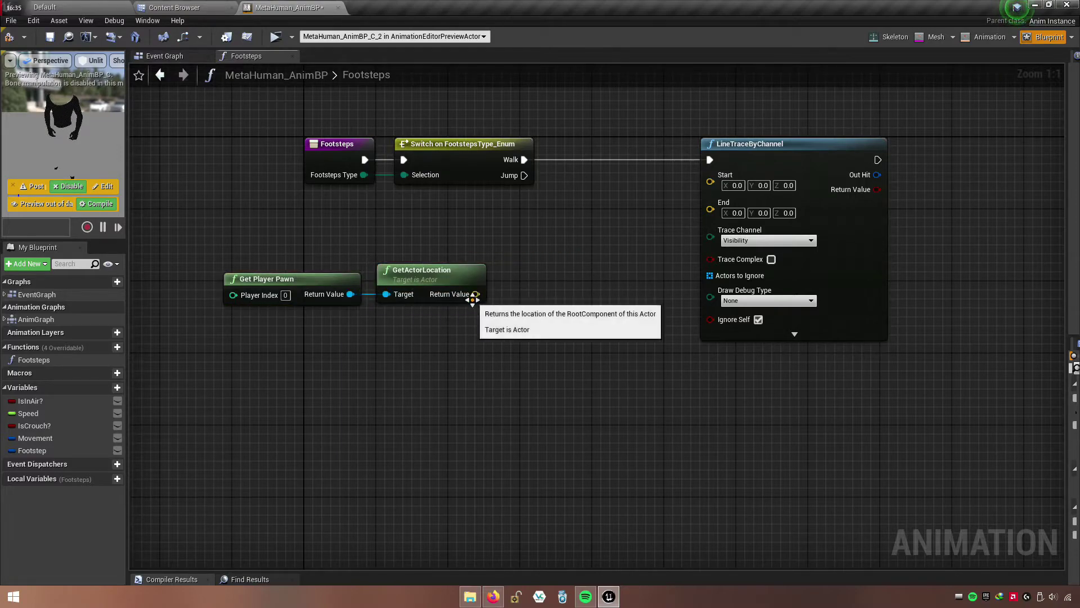
drag(475, 293, 741, 188)
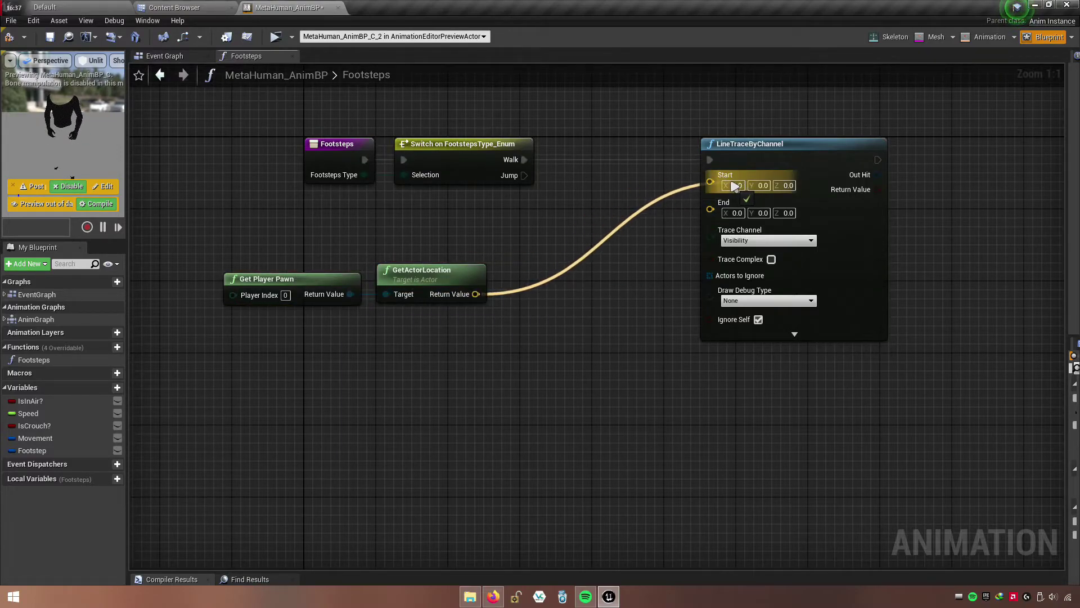
drag(437, 323, 340, 290)
mouse_move(449, 281)
mouse_down()
mouse_move(466, 234)
mouse_move(467, 244)
mouse_up()
click(573, 318)
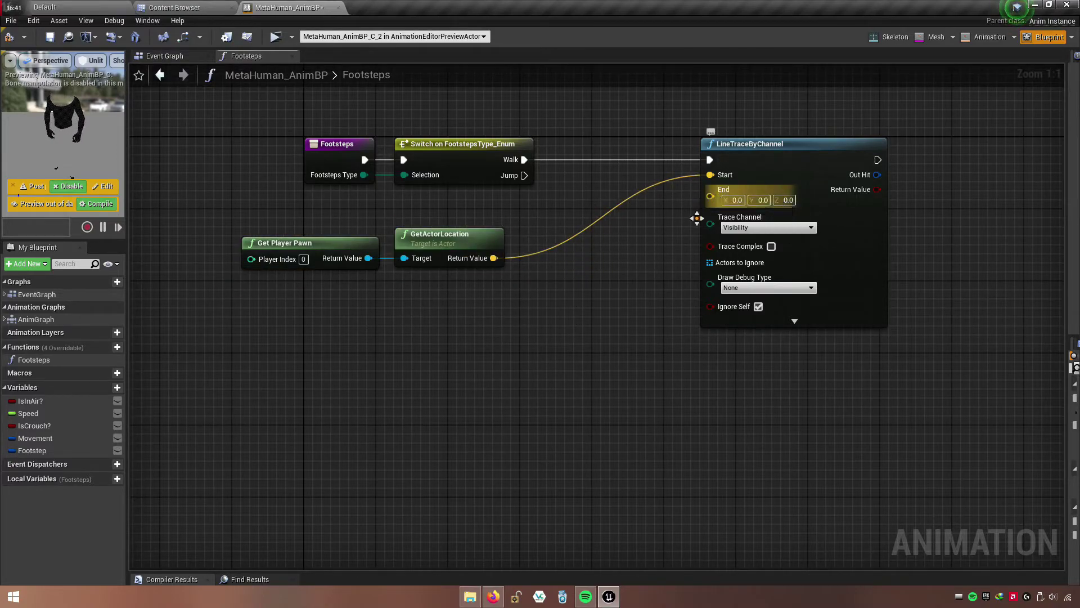
- Subtract (0, 0, 150) from the actor location and wire the result to the trace's End
drag(503, 257, 509, 314)
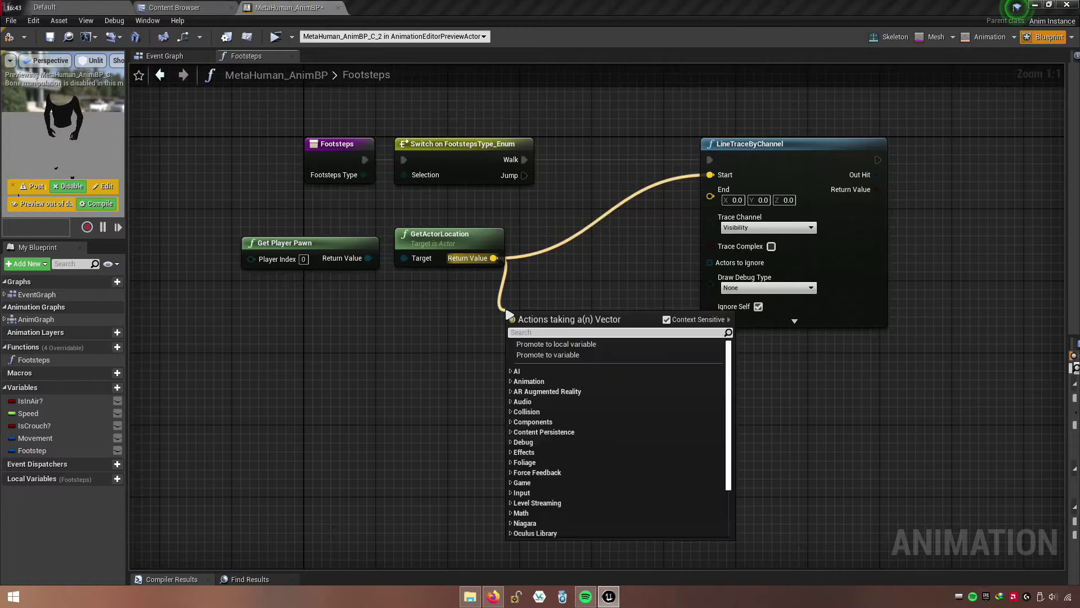
text(ve)
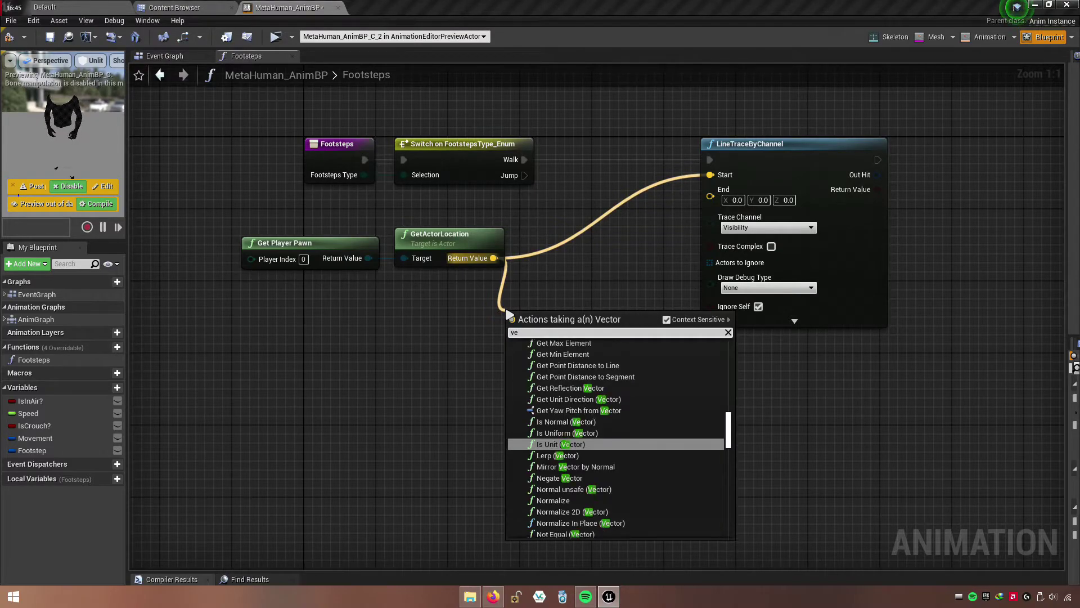
text(ctor-vector)
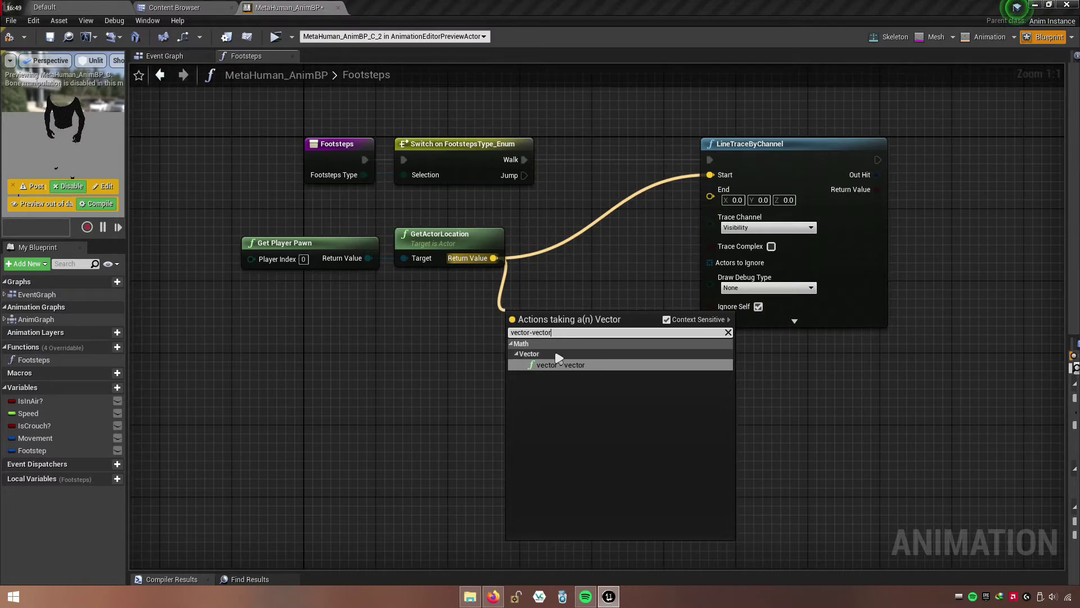
click(565, 366)
click(586, 332)
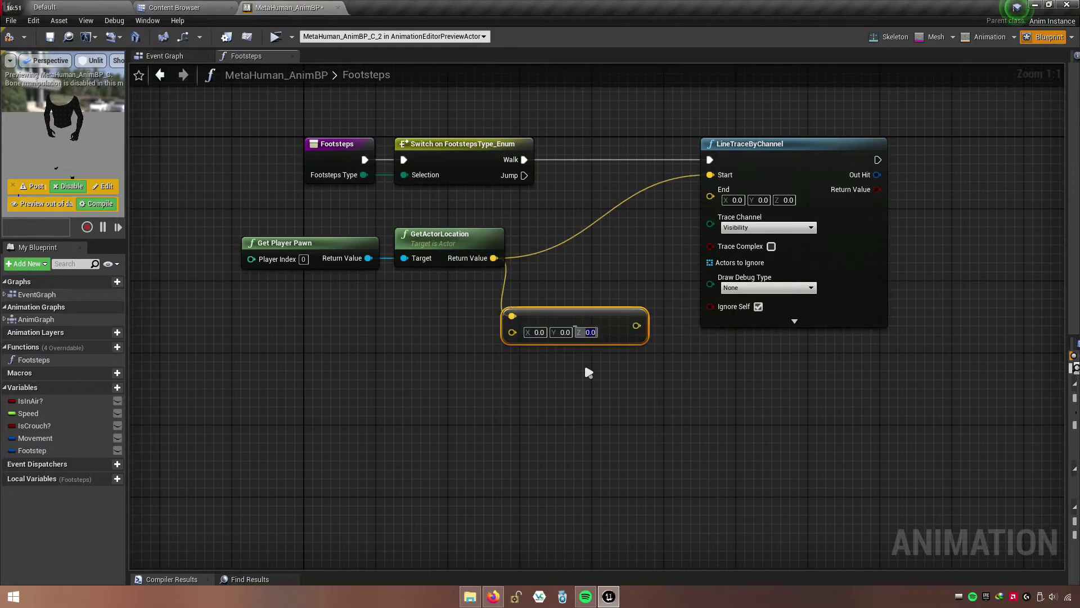
text(150)
click(588, 373)
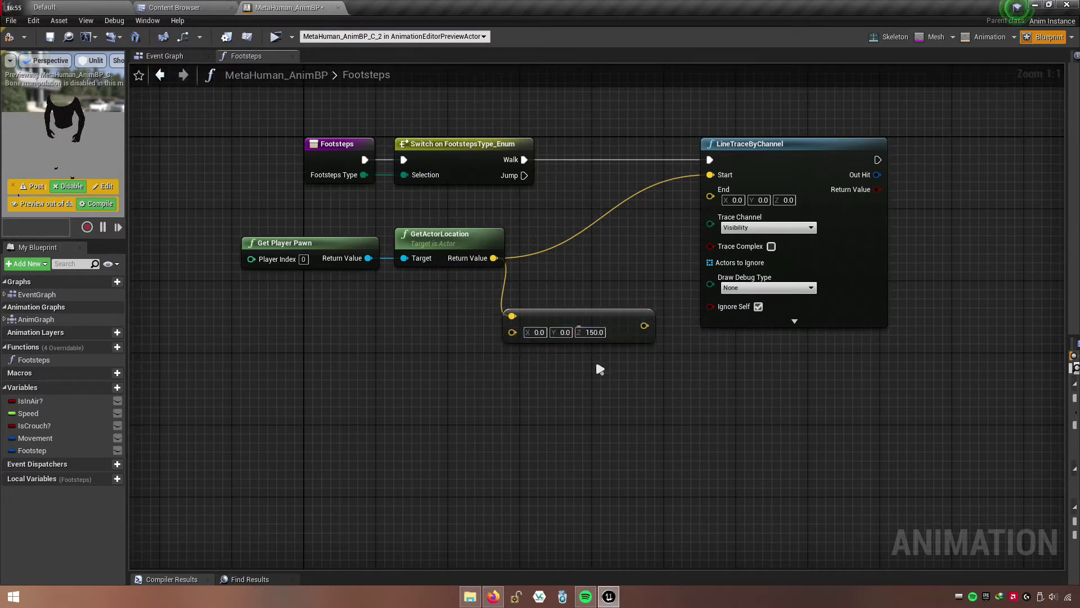
drag(616, 320, 615, 289)
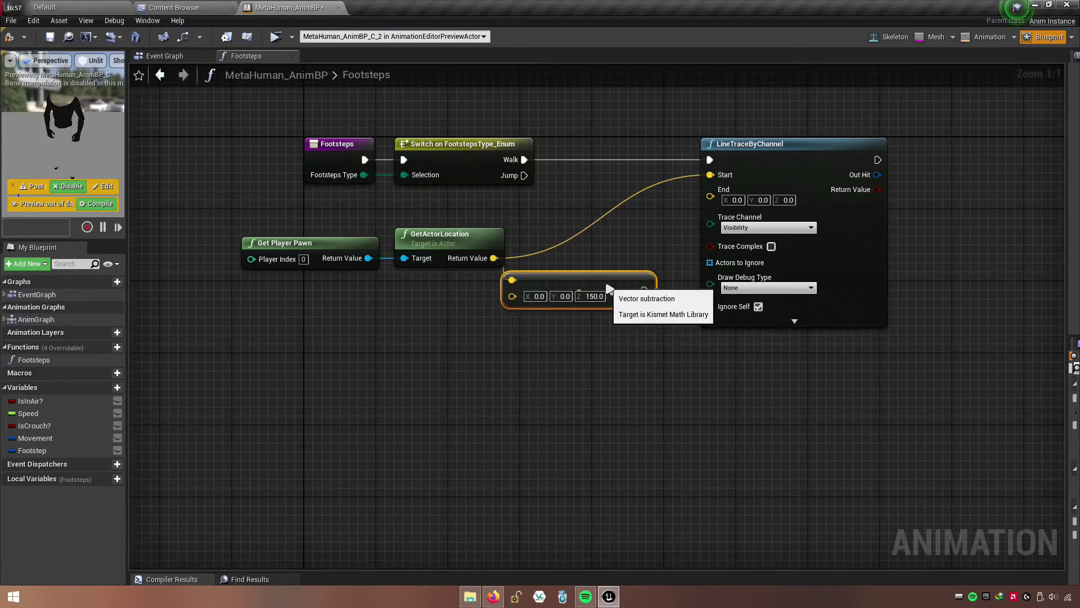
drag(653, 290, 710, 189)
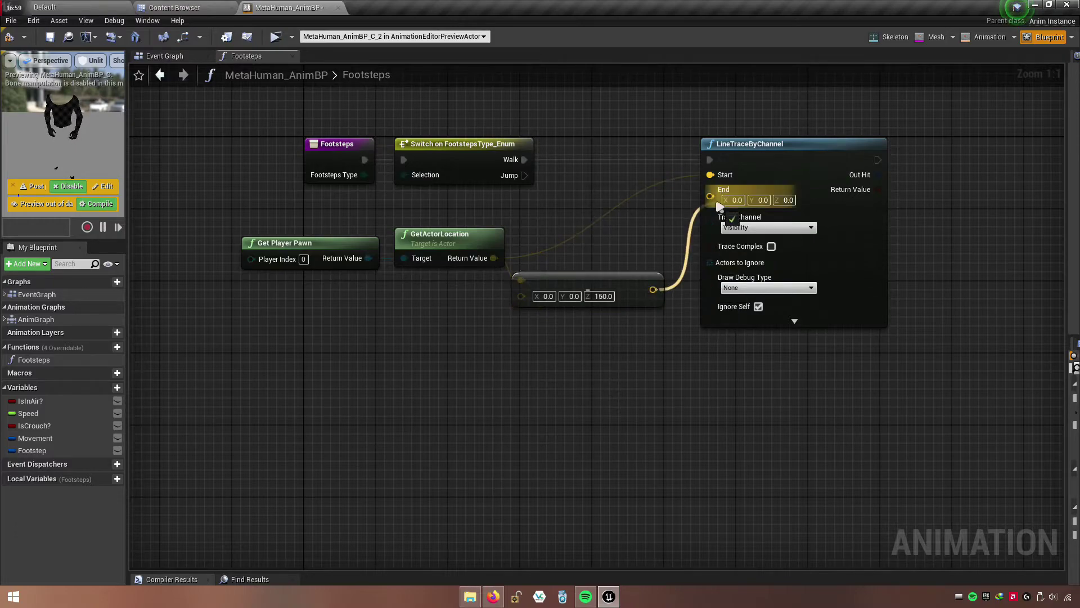
mouse_move(677, 308)
right_down()
mouse_move(638, 364)
mouse_move(563, 402)
right_up()
mouse_move(647, 303)
right_down()
mouse_move(732, 315)
mouse_move(694, 306)
mouse_move(735, 333)
right_up()
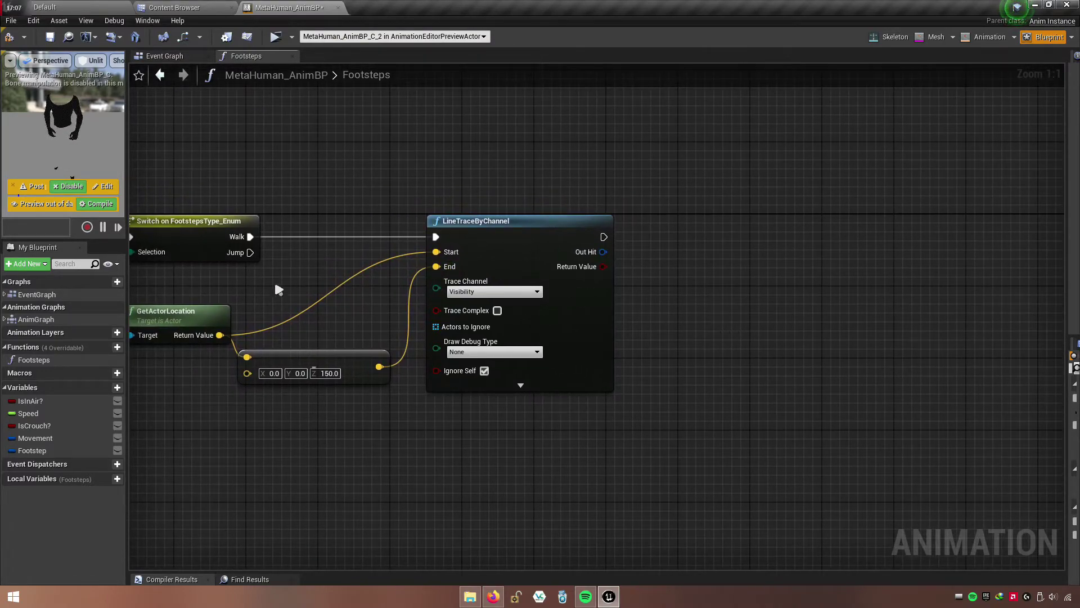
- Add a Footstep getter and split it with a Break Footsteps_Struct node
drag(57, 449, 598, 196)
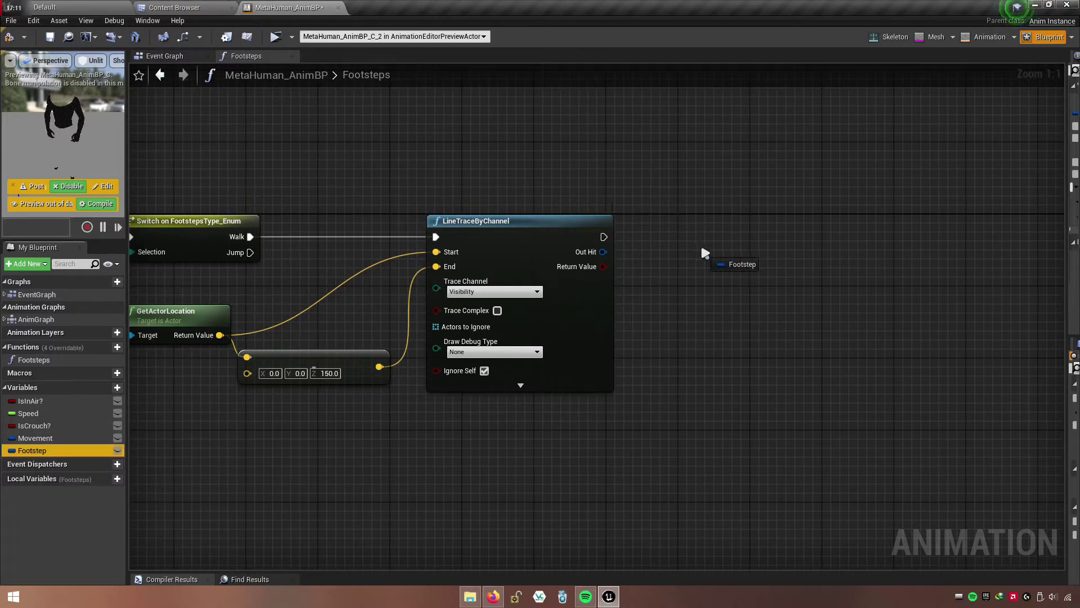
drag(693, 250, 688, 238)
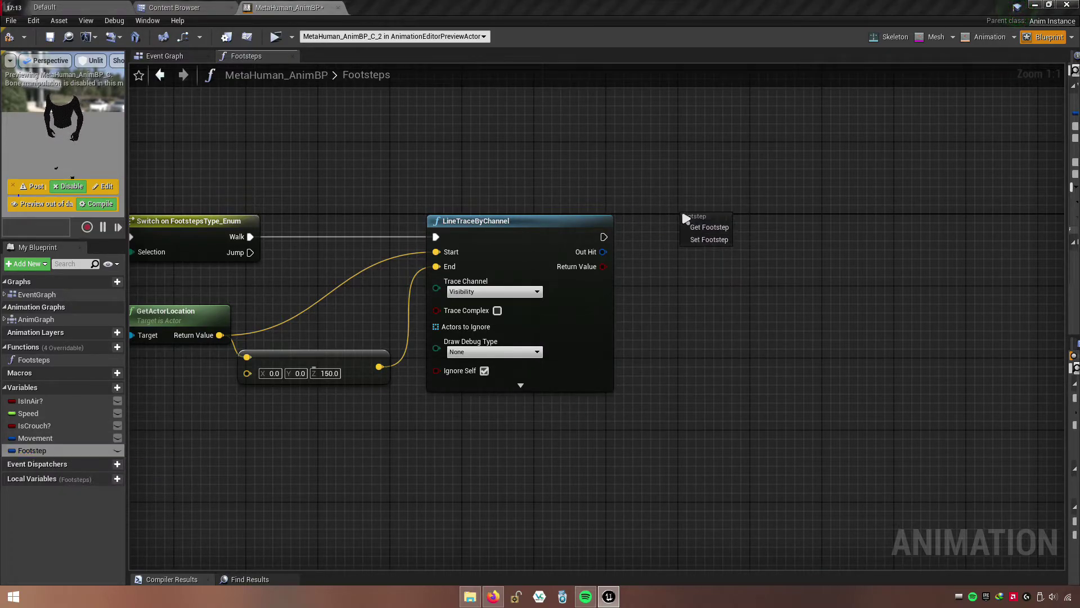
click(716, 234)
right_drag(741, 268, 584, 291)
click(592, 259)
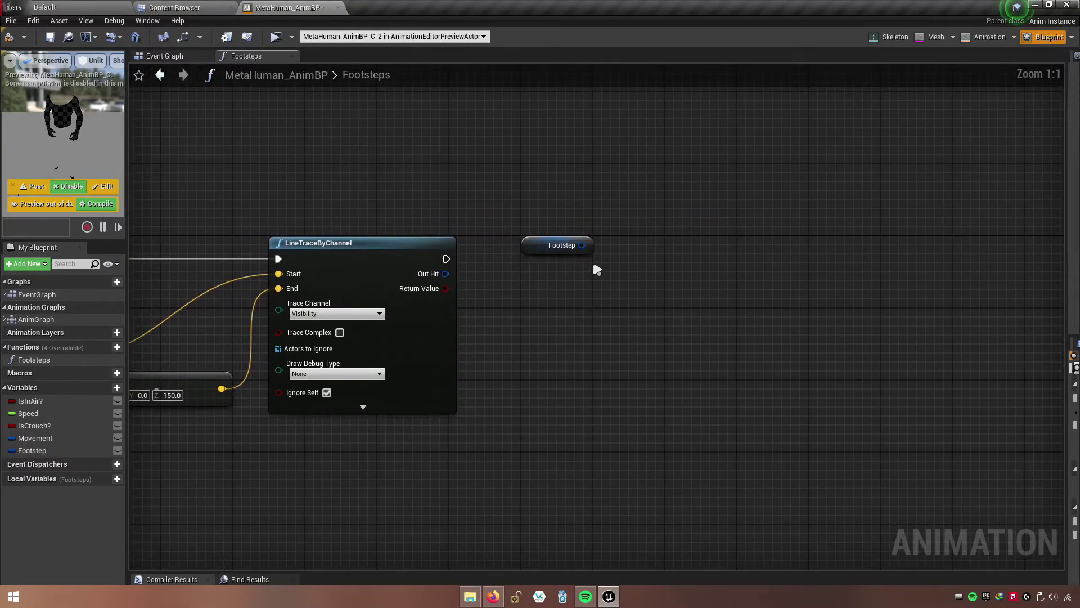
drag(583, 245, 613, 246)
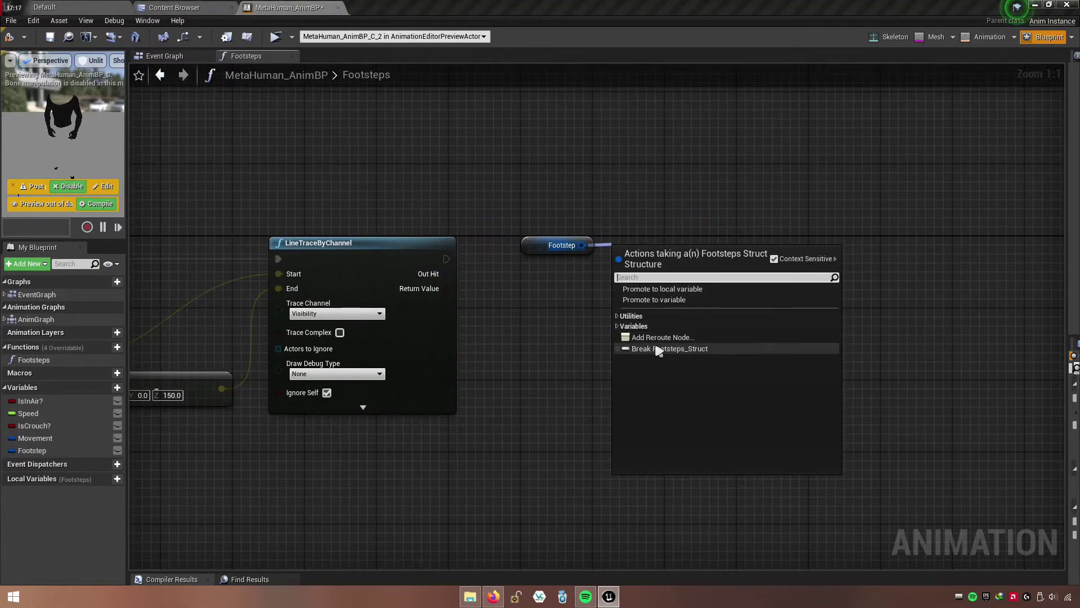
click(703, 349)
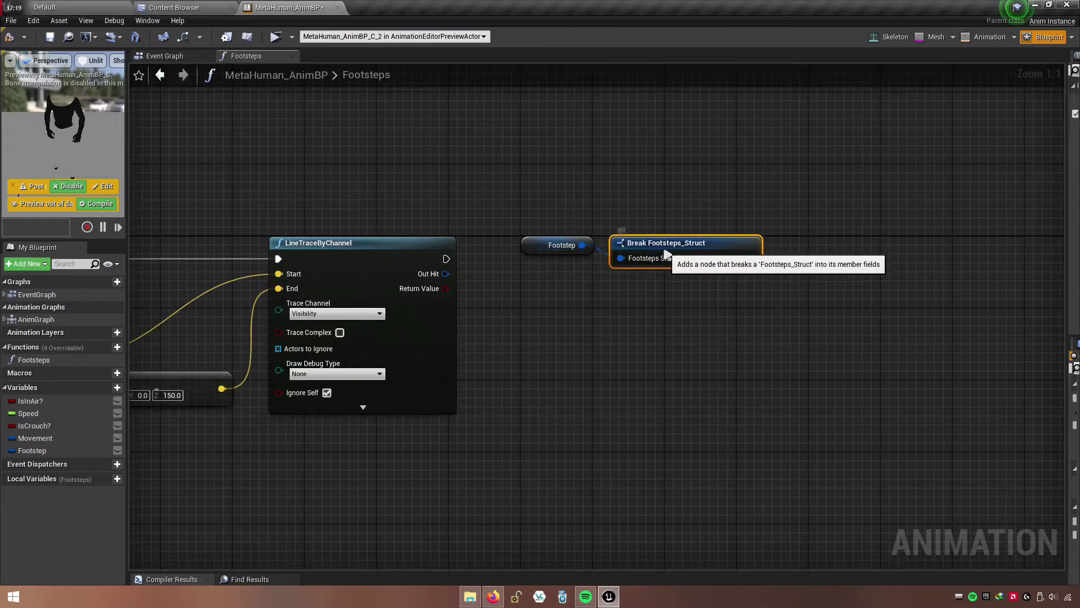
drag(651, 282, 520, 236)
drag(647, 241, 513, 197)
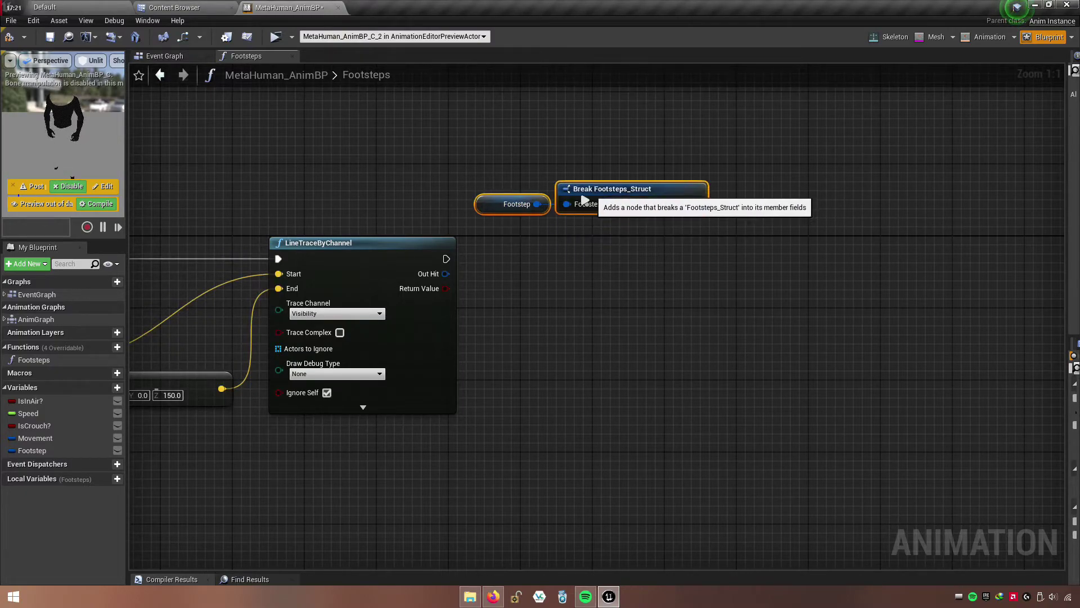
click(611, 246)
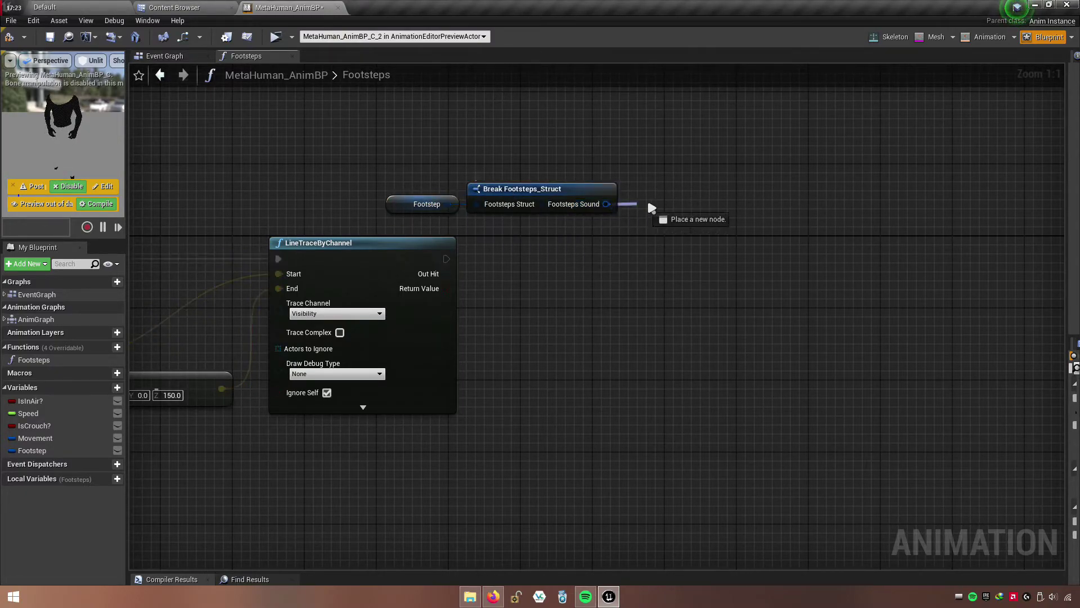
- Break the Footsteps Sound field into its Default, Wood and Grass outputs
drag(606, 204, 694, 188)
click(706, 308)
click(640, 325)
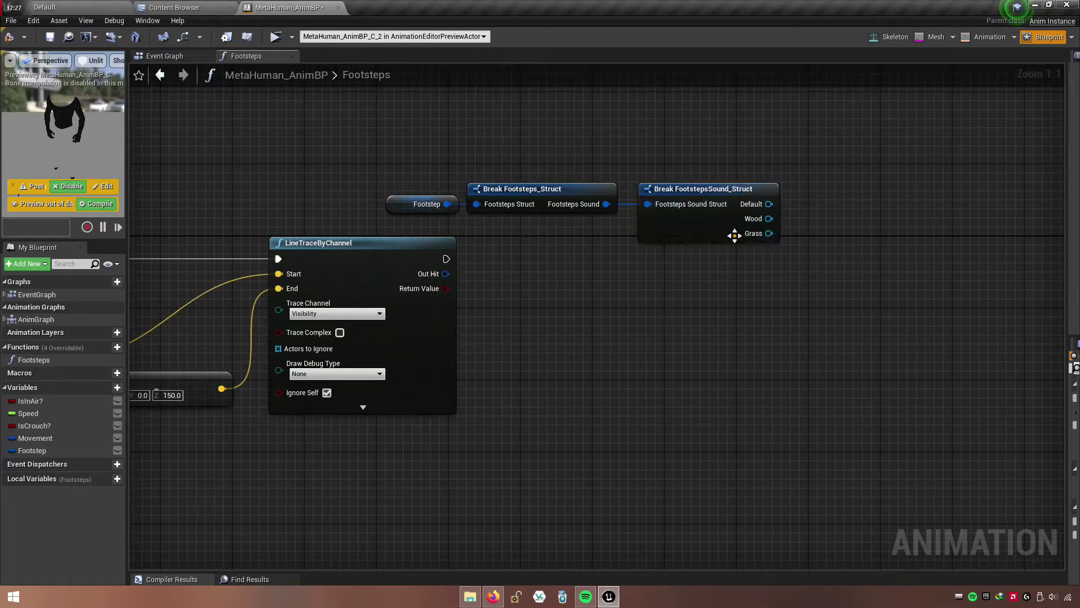
right_drag(672, 326, 659, 296)
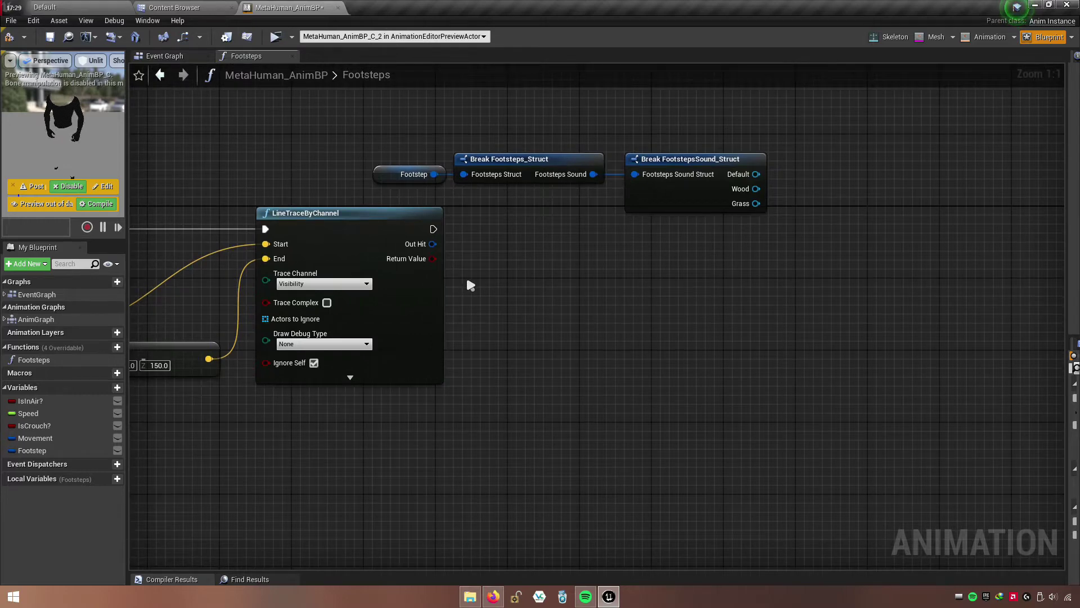
right_drag(471, 285, 694, 287)
click(518, 213)
right_drag(735, 255, 654, 257)
right_click(574, 242)
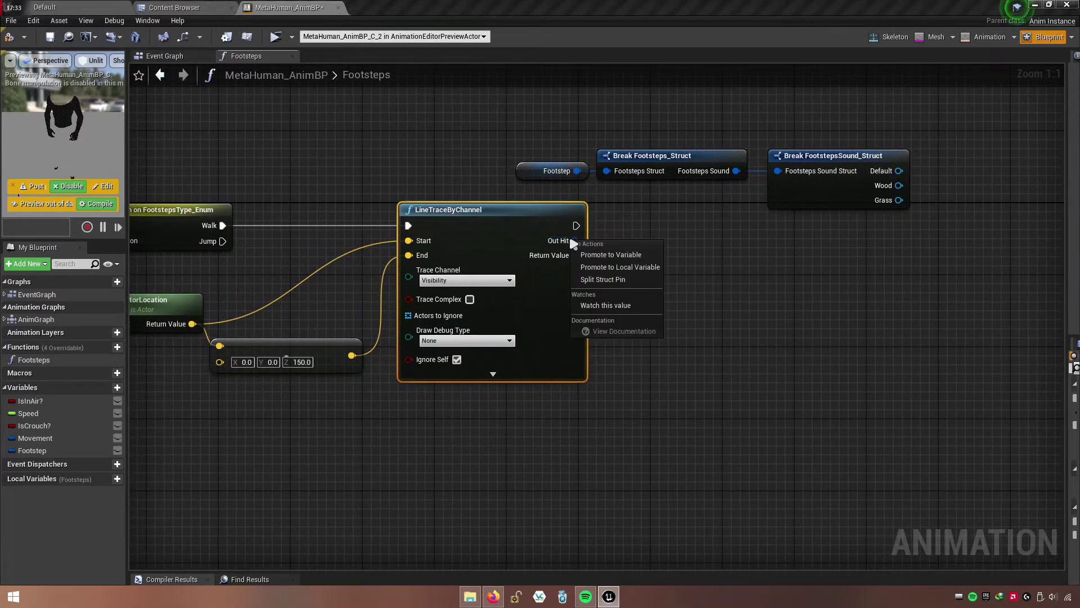
click(602, 280)
right_drag(703, 328, 615, 294)
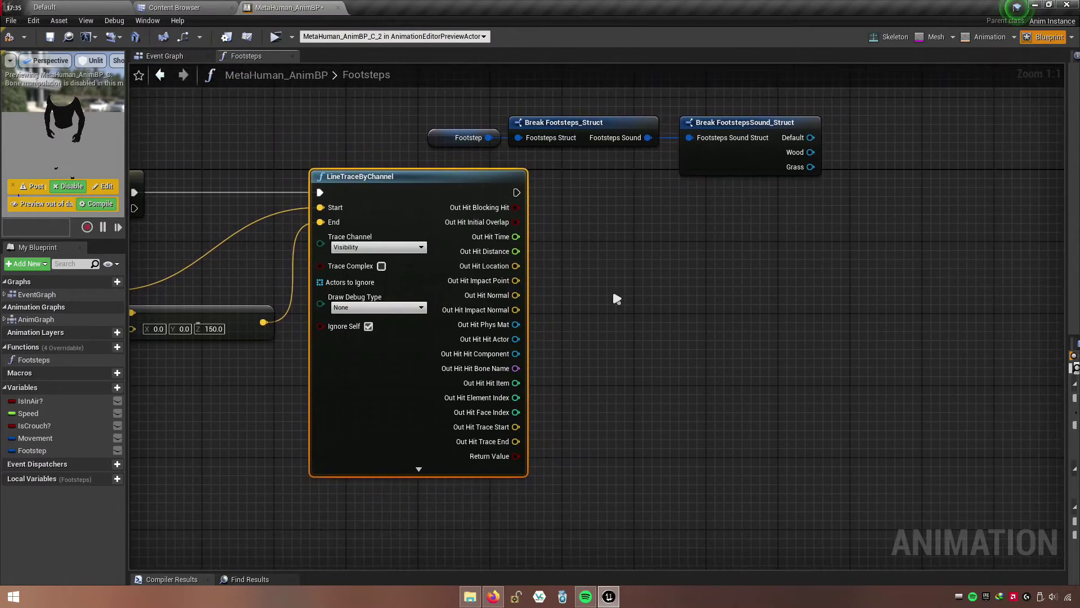
right_drag(654, 354, 585, 339)
click(490, 323)
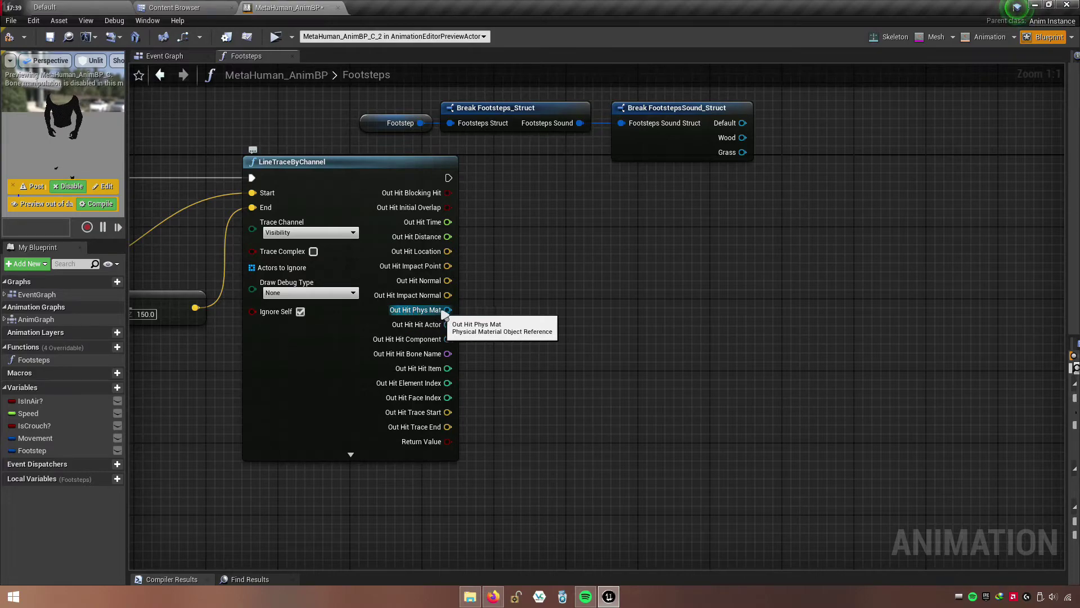
drag(448, 309, 583, 316)
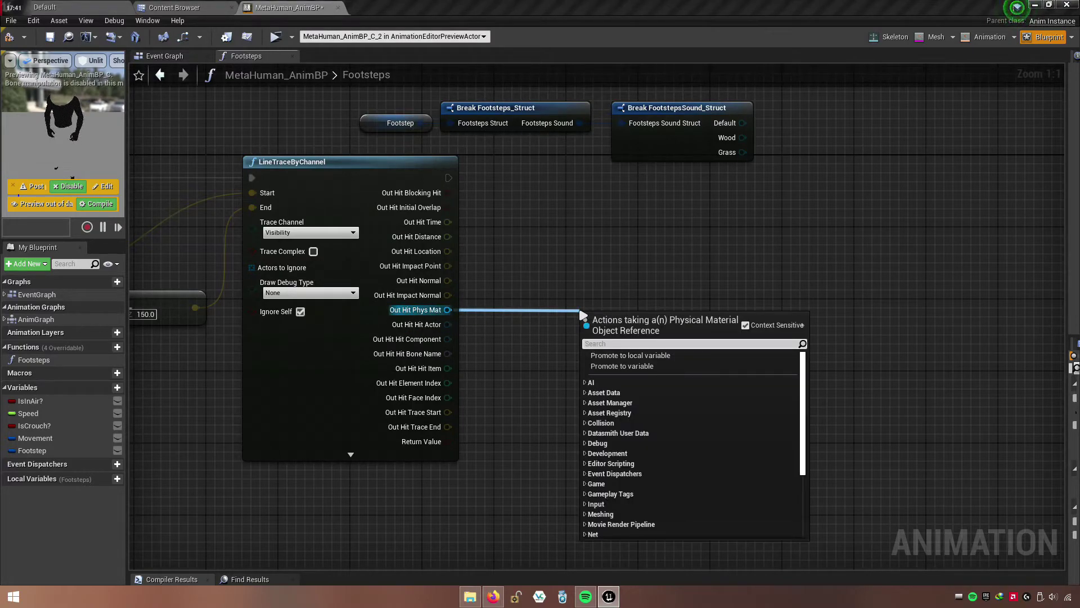
text(surface type)
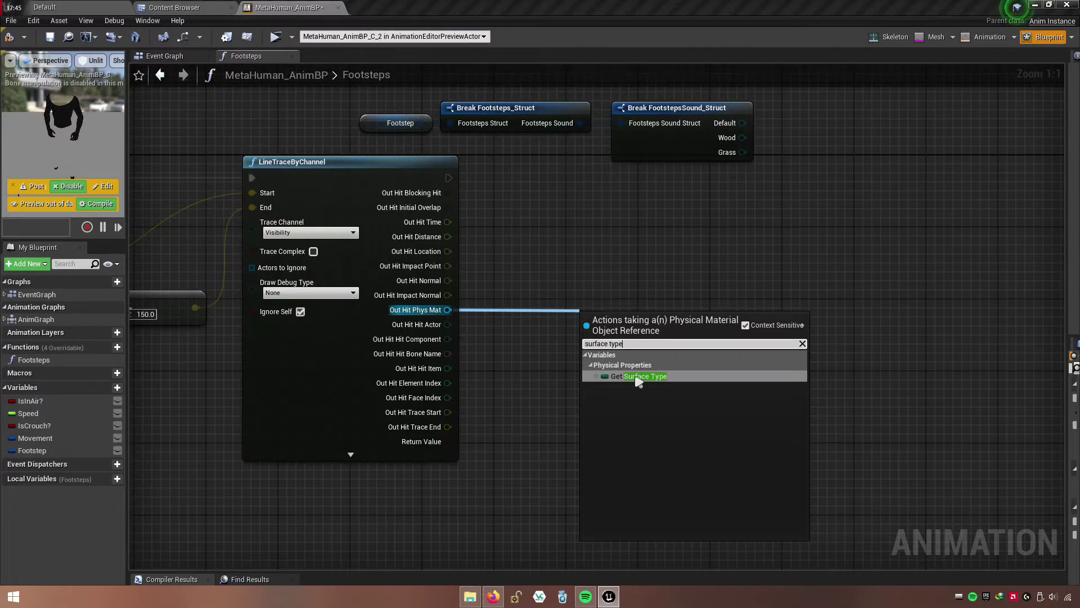
click(638, 377)
drag(625, 320, 548, 317)
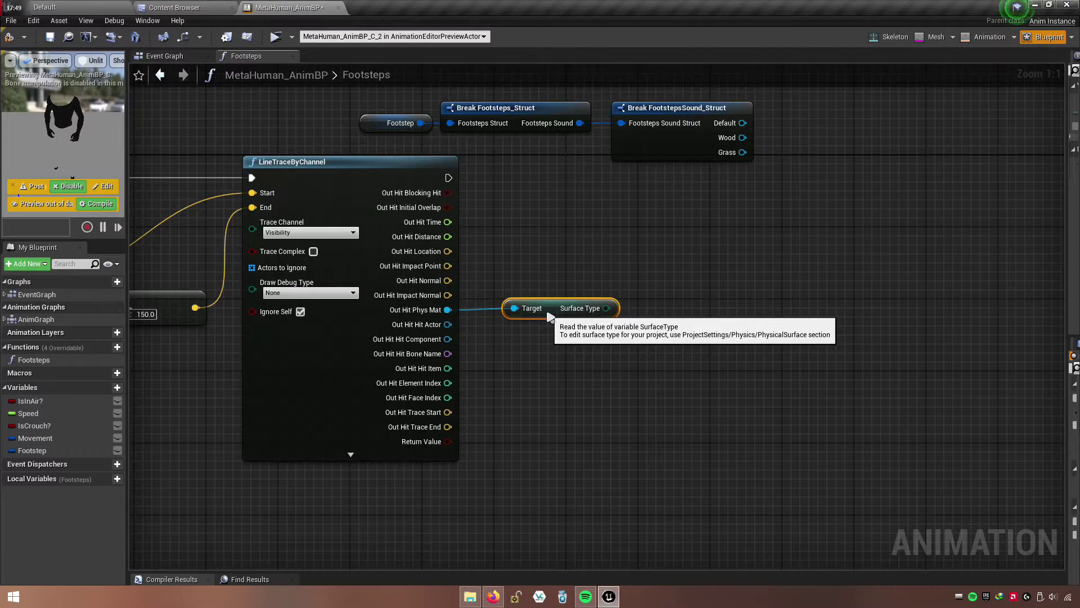
right_drag(811, 373, 741, 369)
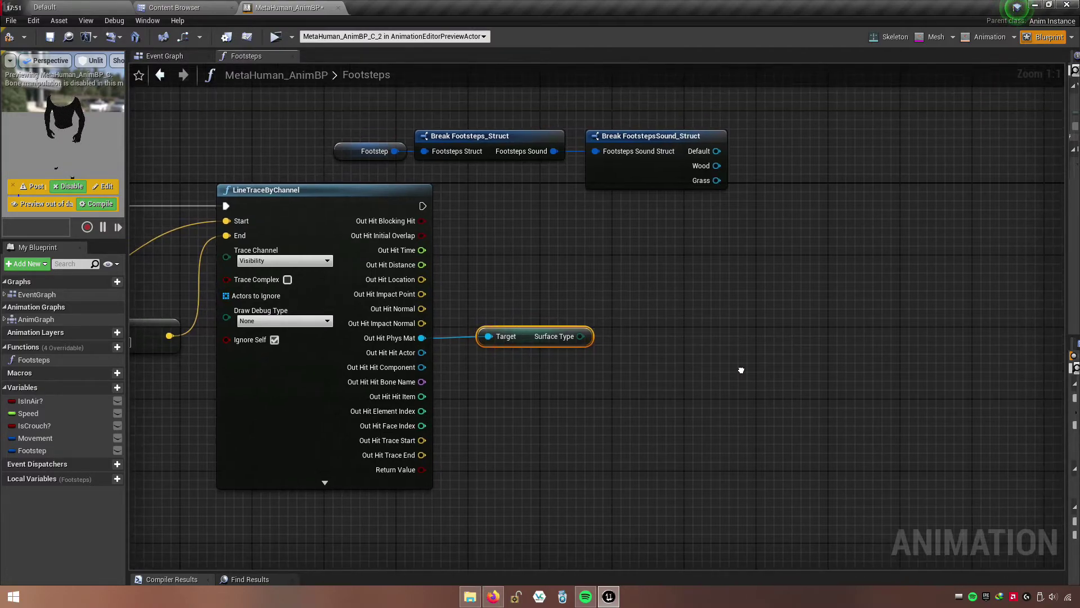
mouse_move(580, 337)
mouse_down()
mouse_move(640, 338)
mouse_move(676, 314)
mouse_up()
text(switch)
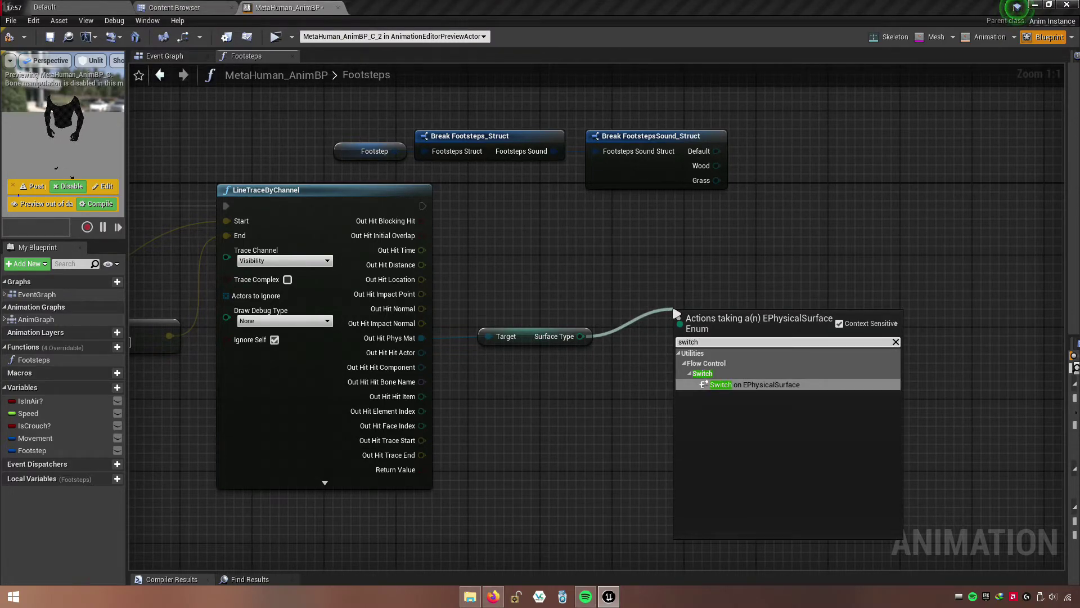
click(788, 385)
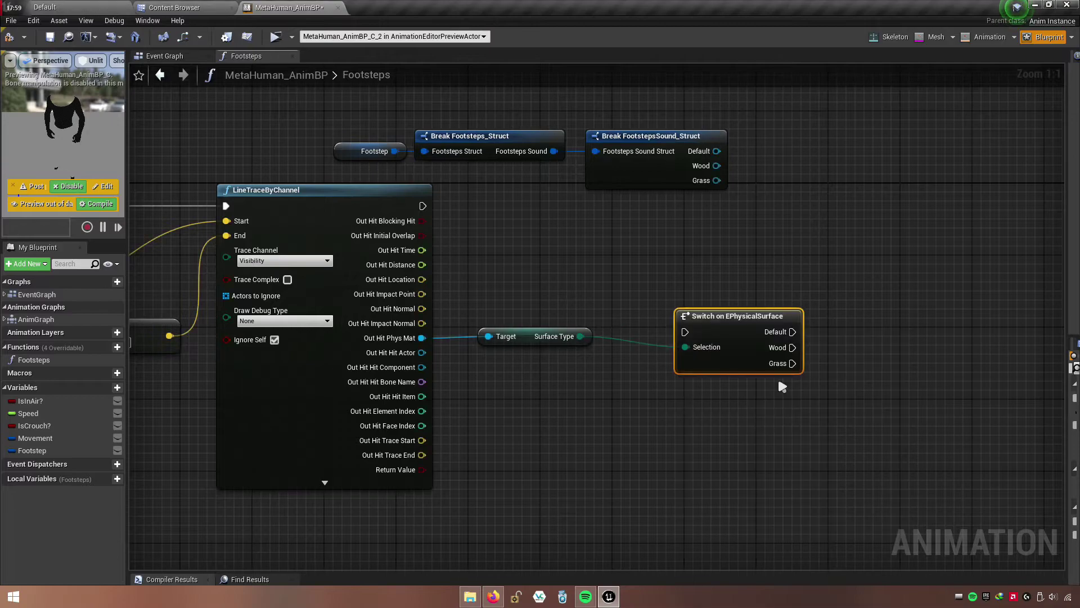
mouse_move(746, 332)
mouse_down()
mouse_move(764, 306)
mouse_move(745, 328)
mouse_up()
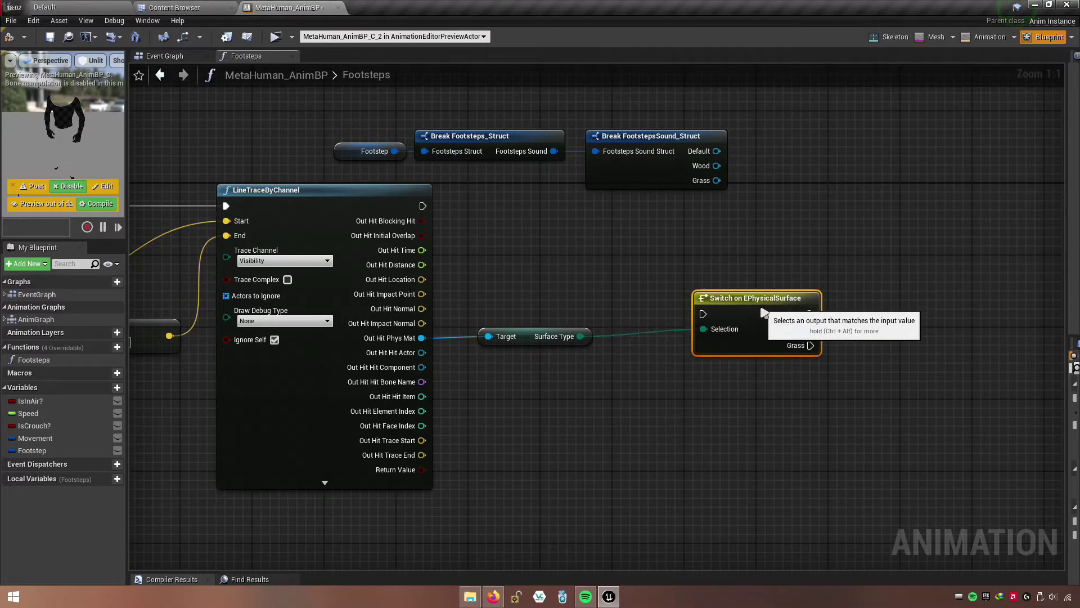
right_click(745, 343)
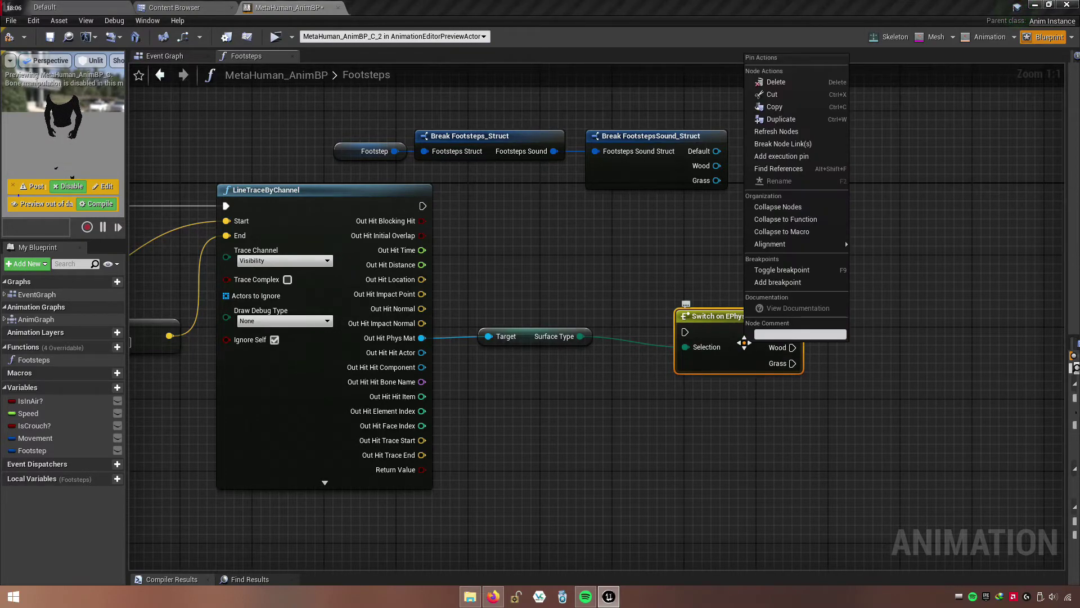
click(776, 83)
right_drag(718, 272, 715, 311)
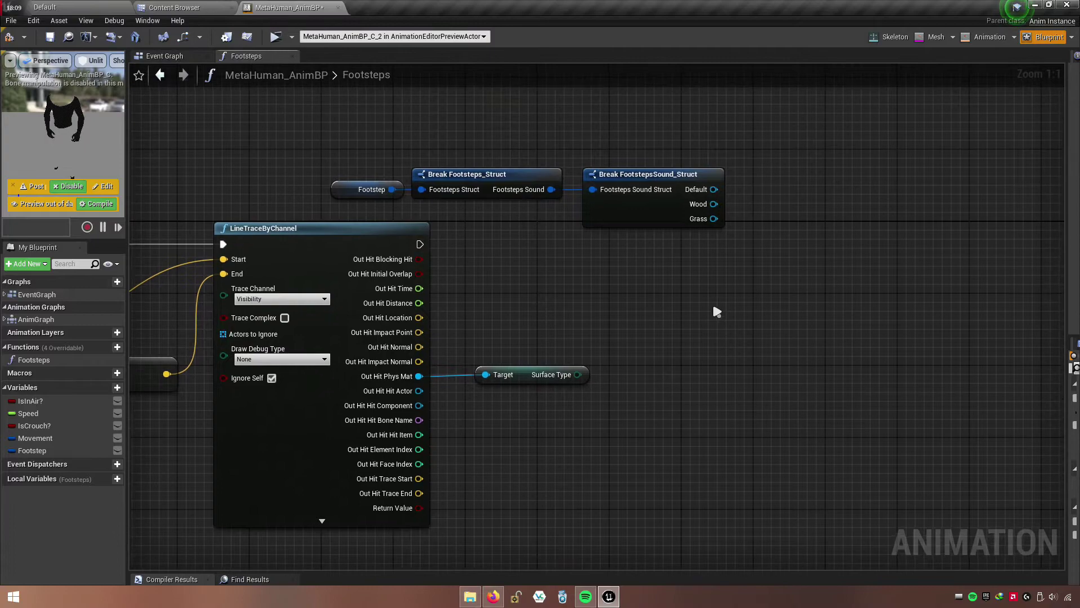
- Add a Spawn Sound at Location node from the line trace's exec output
mouse_move(685, 354)
right_down()
mouse_move(707, 355)
mouse_move(686, 357)
right_up()
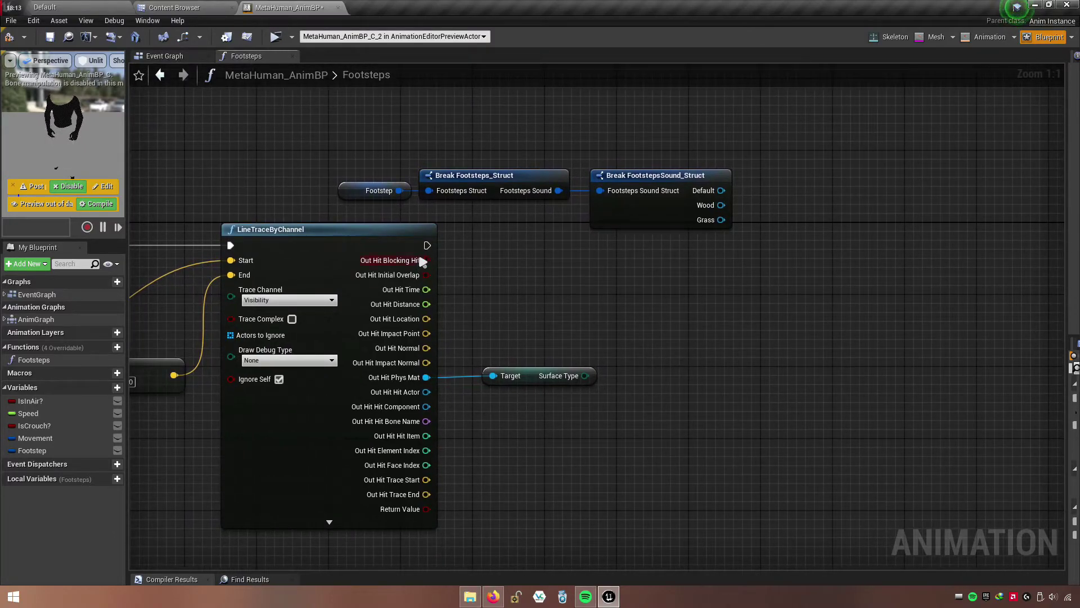
drag(427, 245, 746, 262)
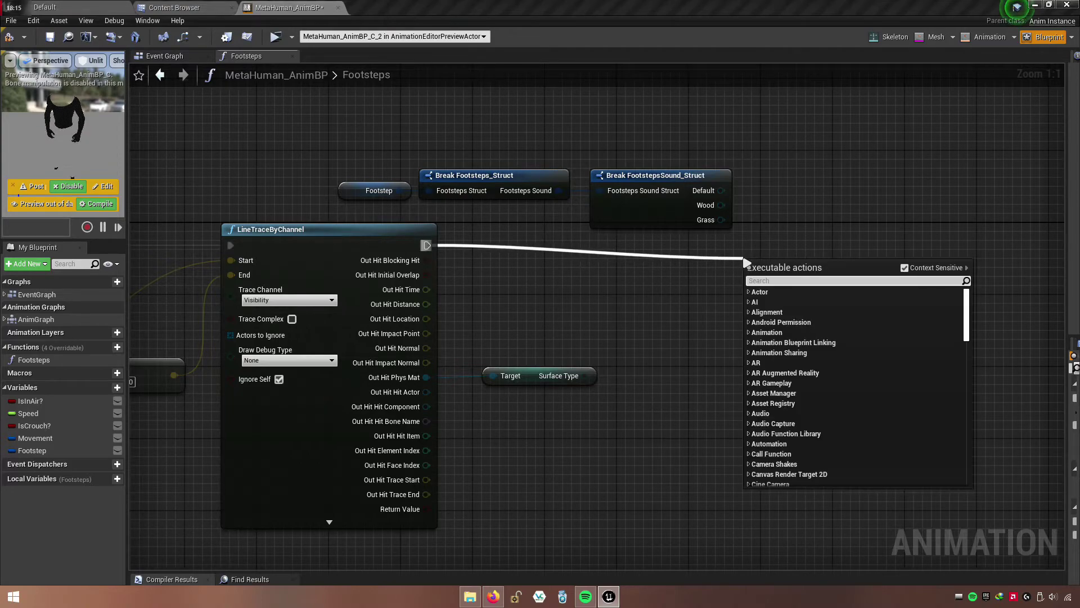
text(spawn so)
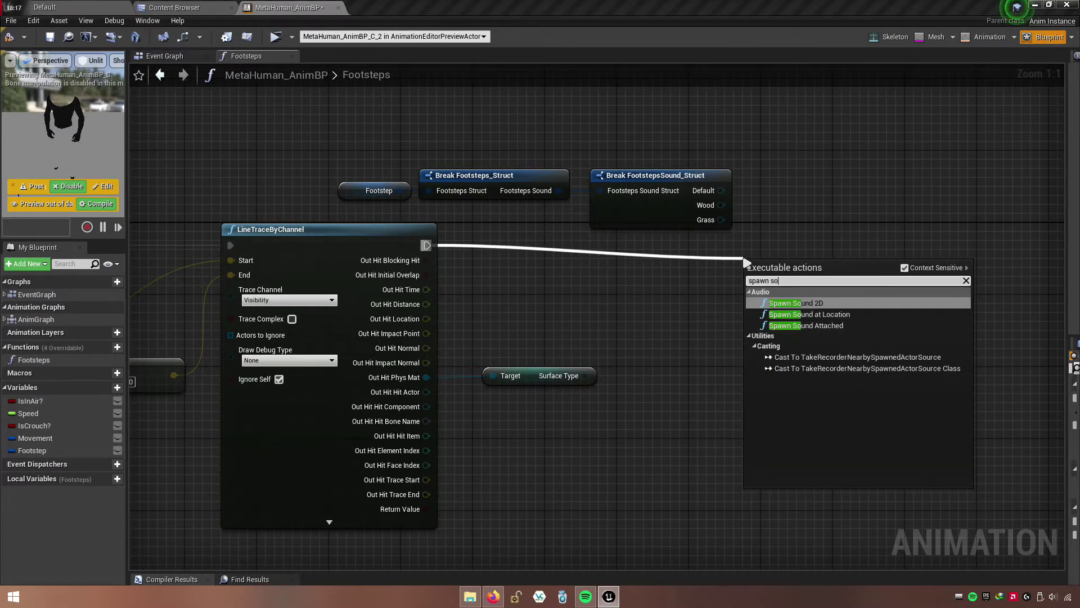
text(und a)
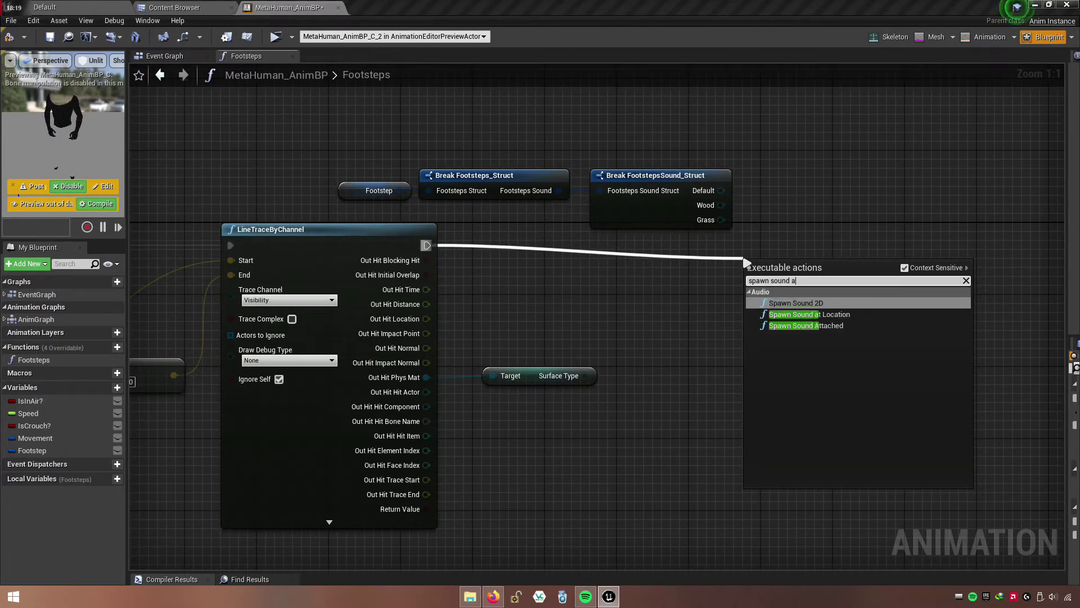
text(t location)
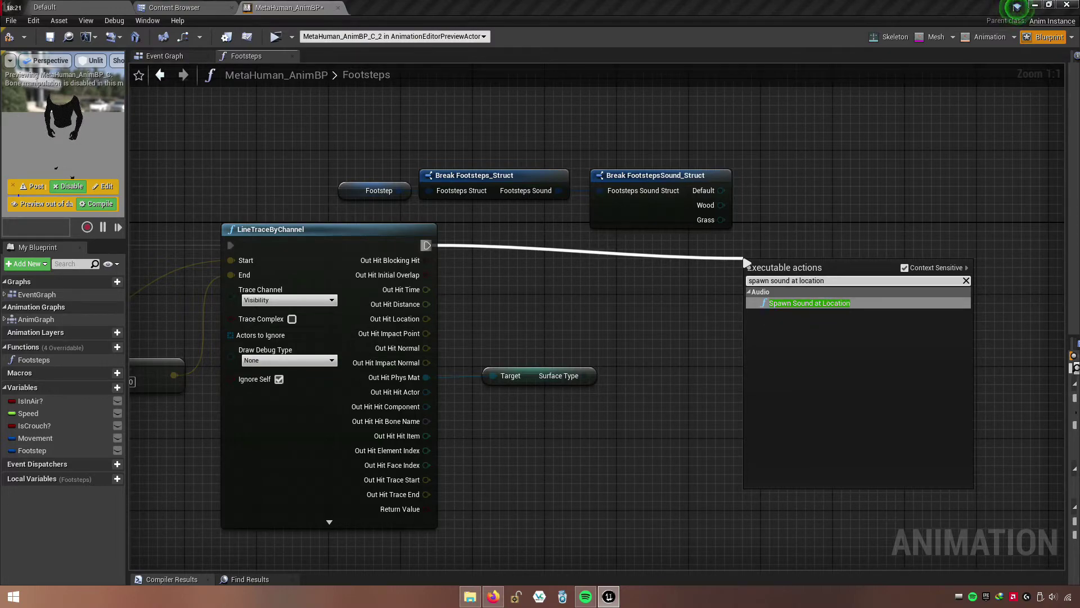
click(808, 304)
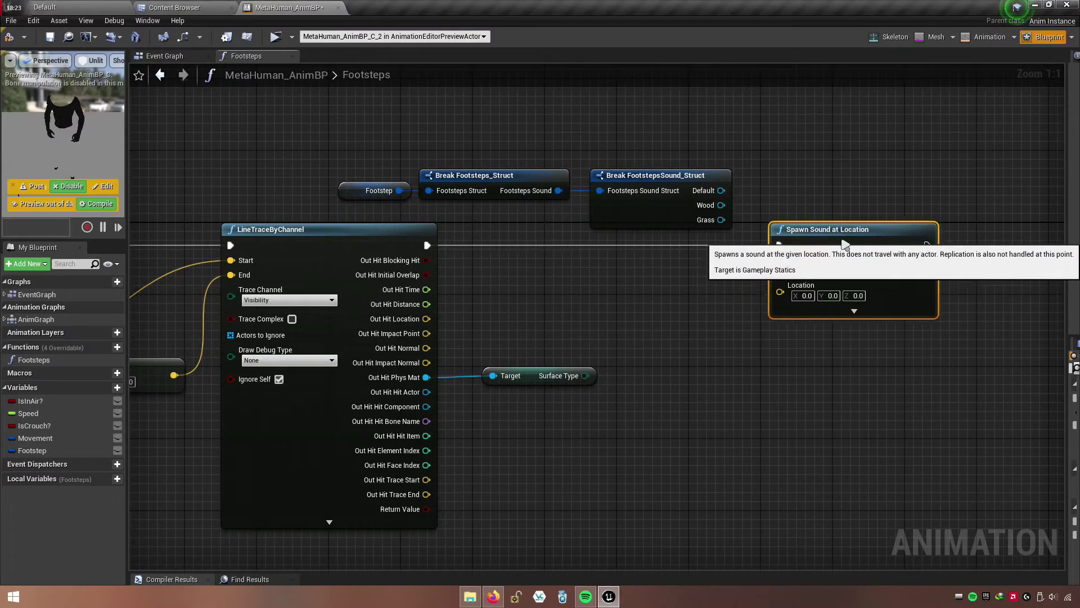
right_drag(758, 341, 850, 332)
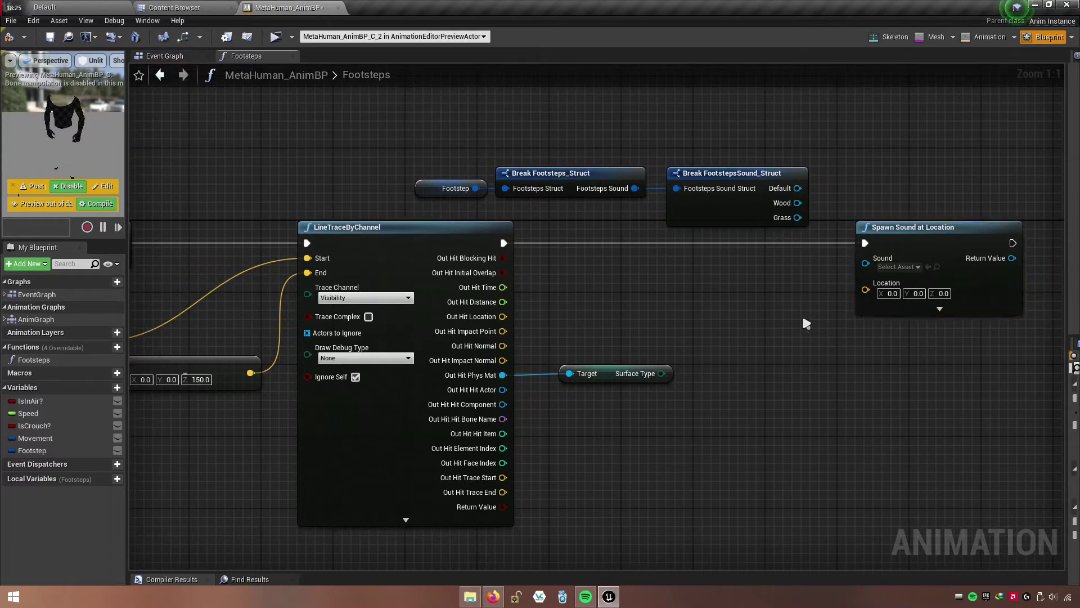
- Look for a node to supply the Sound input and move the Surface Type node left
drag(867, 265, 841, 279)
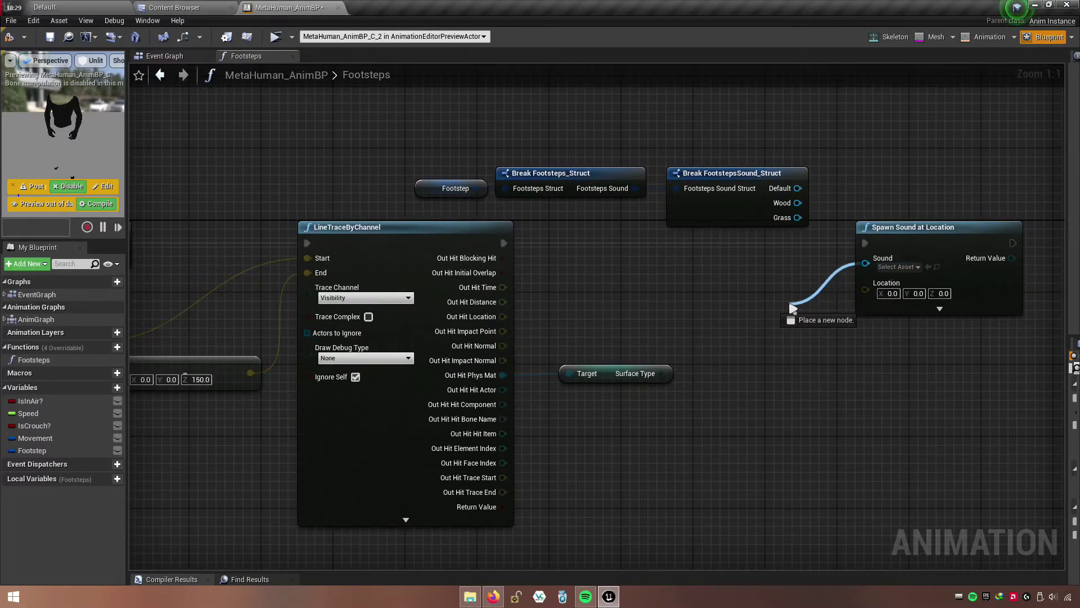
drag(815, 315, 838, 331)
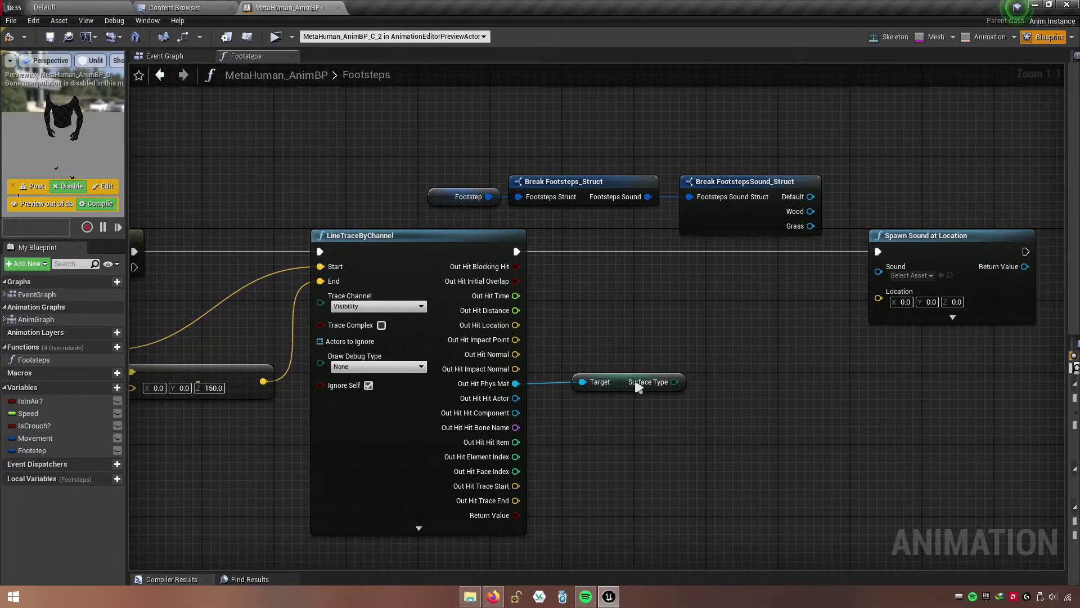
click(636, 384)
right_drag(673, 351, 694, 369)
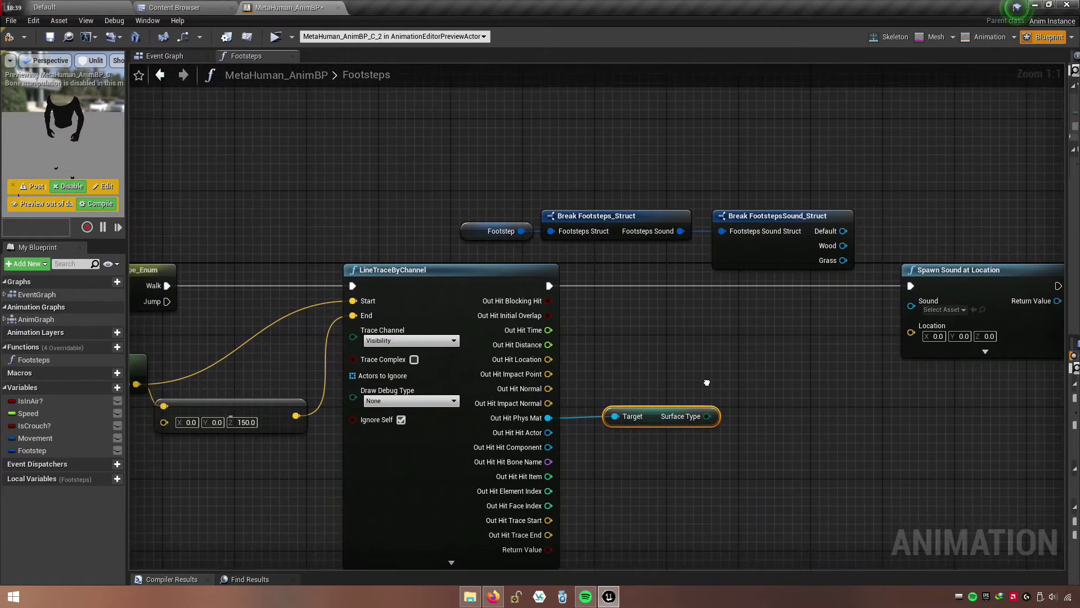
mouse_move(842, 229)
mouse_down()
mouse_move(734, 322)
mouse_move(767, 311)
mouse_up()
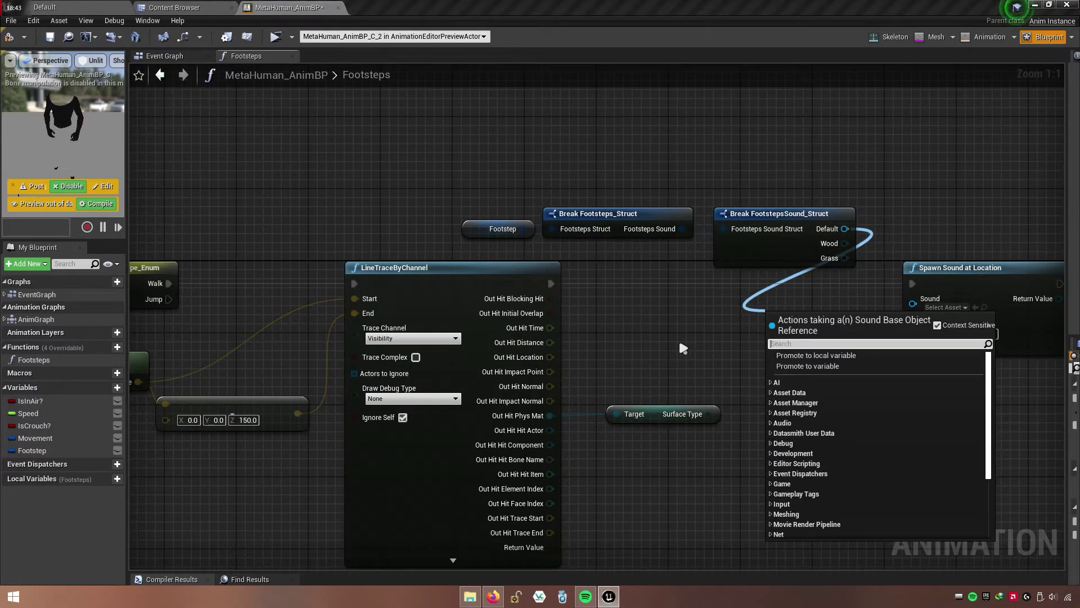
text(sw)
key(BackSpace)
key(BackSpace)
click(667, 299)
right_drag(749, 439, 596, 341)
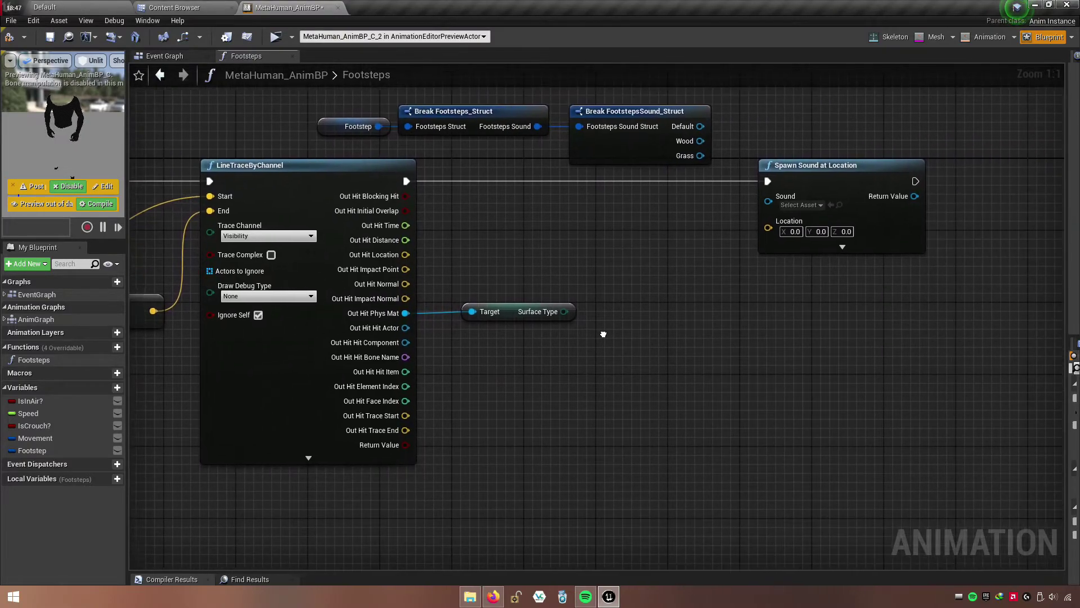
mouse_move(495, 320)
mouse_down()
mouse_move(469, 320)
mouse_move(563, 347)
mouse_up()
- Add a Select node driven by Surface Type and arrange it beside the Break nodes
text(s)
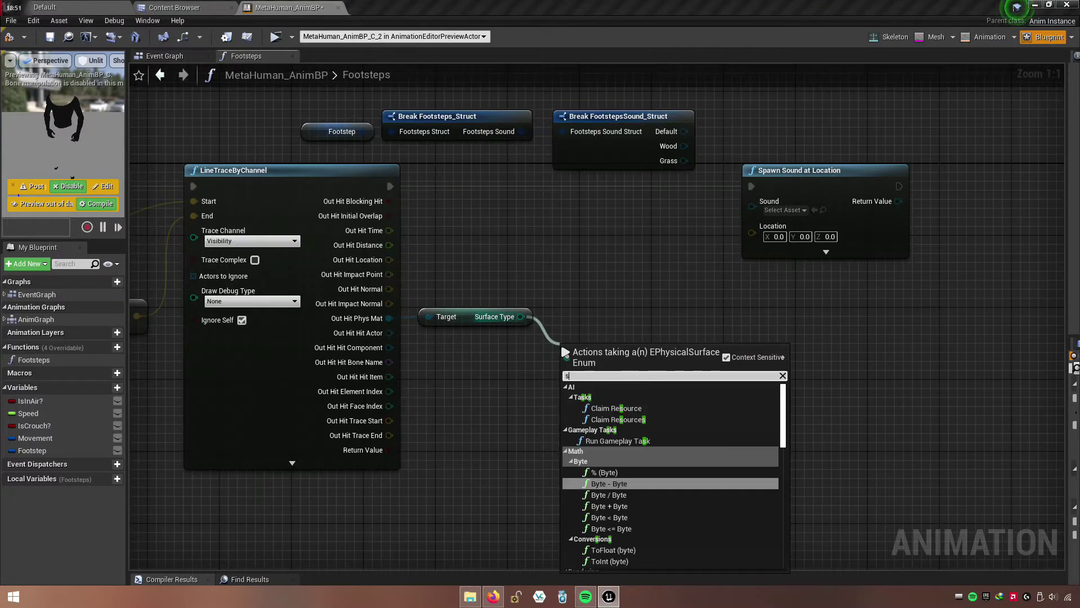
text(elect)
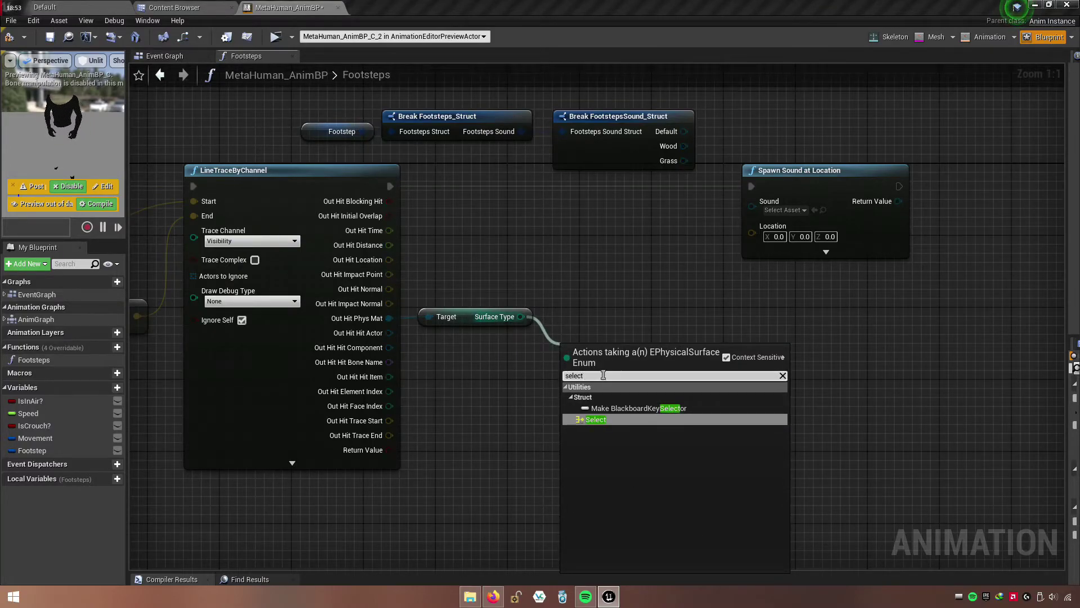
click(597, 420)
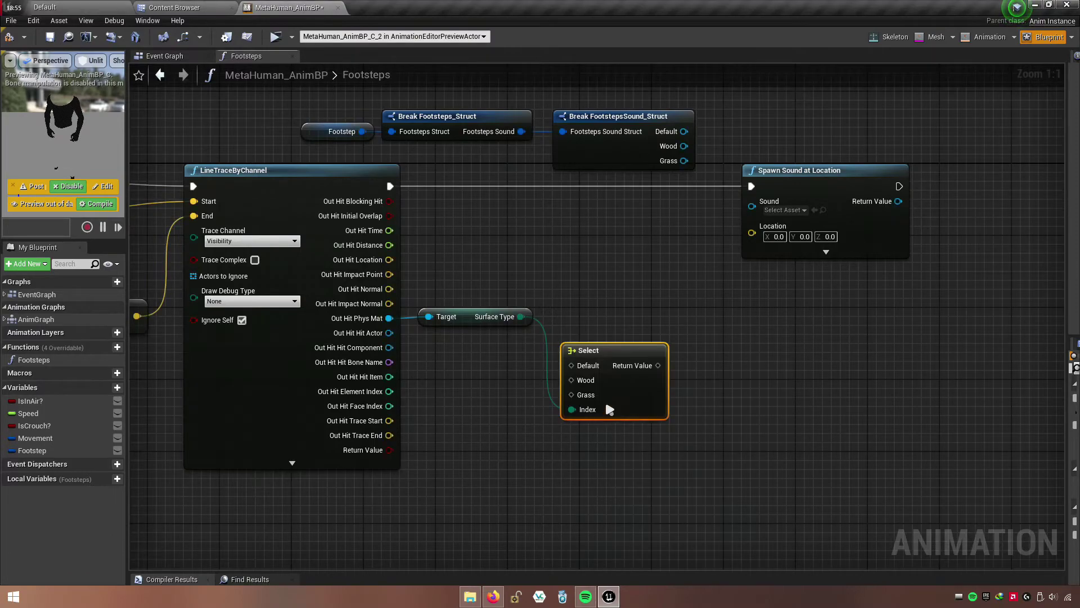
drag(611, 357, 626, 270)
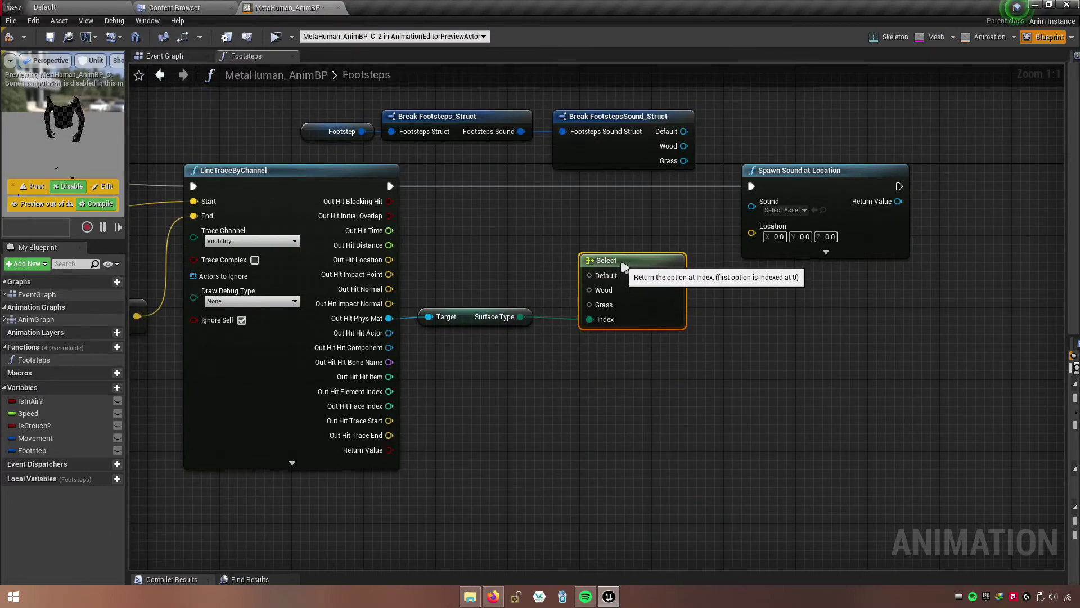
right_drag(626, 270, 428, 279)
mouse_move(676, 194)
mouse_down()
mouse_move(790, 184)
mouse_move(854, 193)
mouse_up()
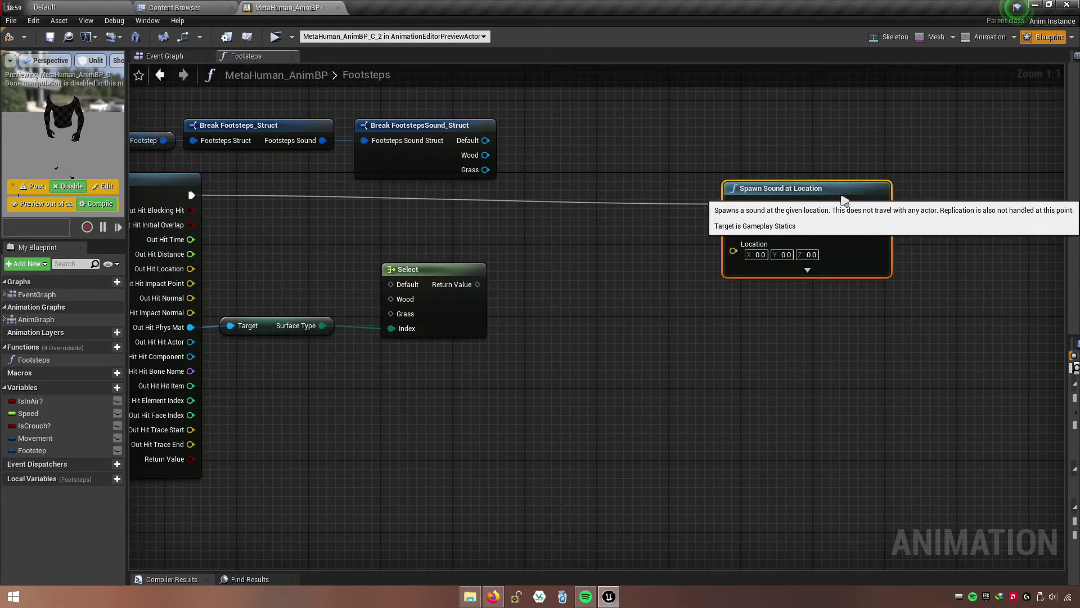
right_drag(350, 204, 432, 228)
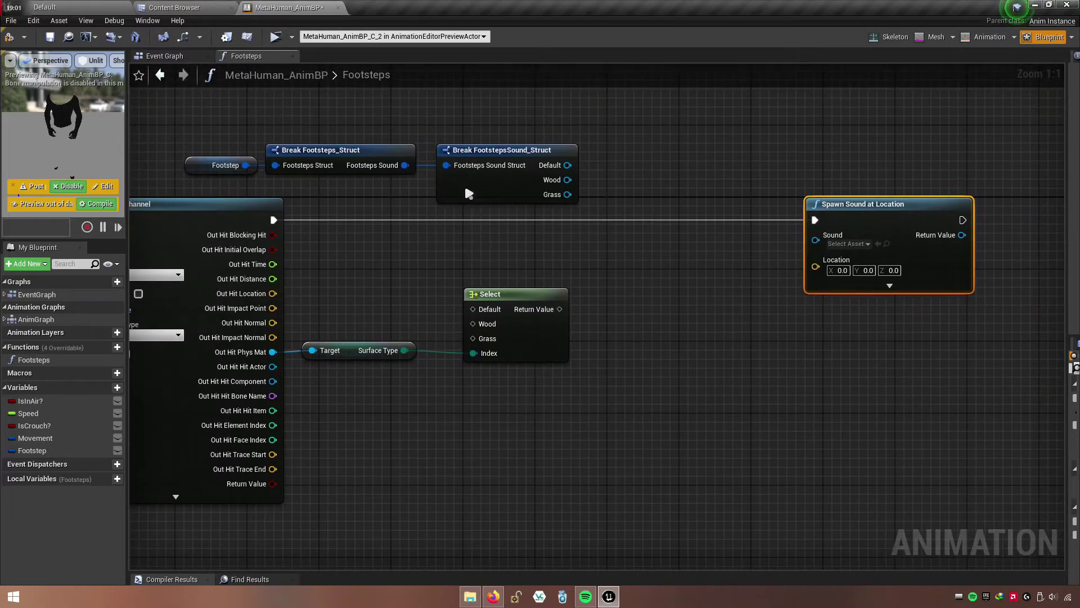
drag(531, 124, 223, 181)
drag(502, 153, 376, 161)
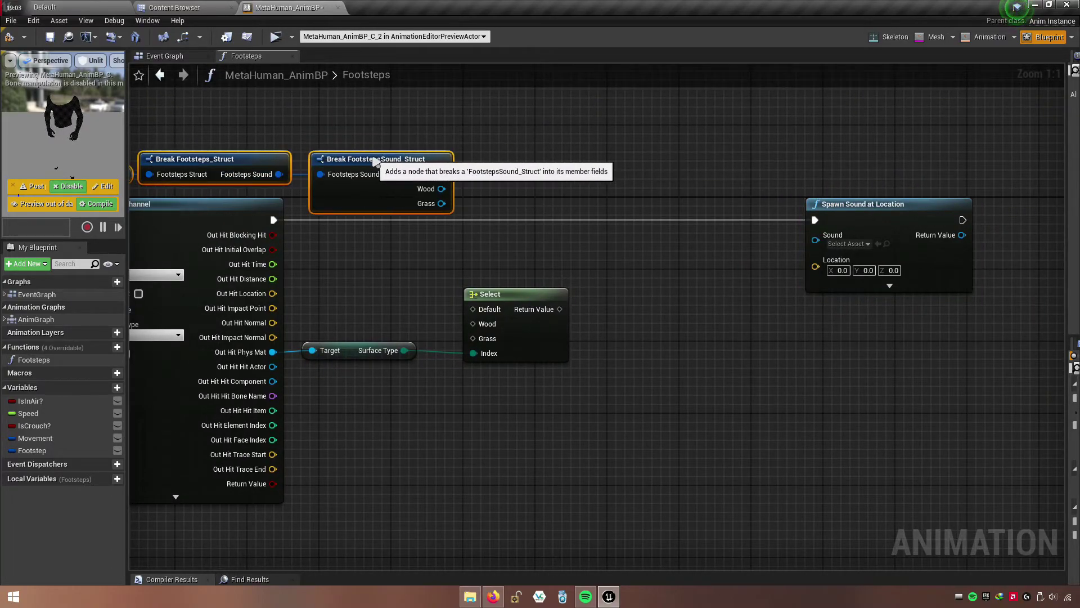
click(518, 224)
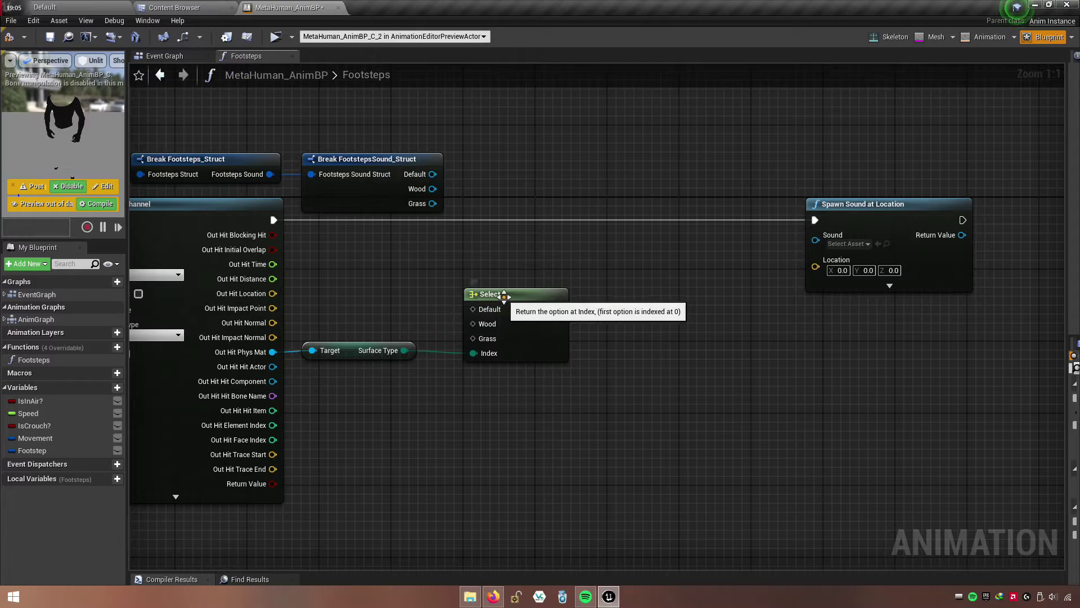
drag(506, 299, 517, 162)
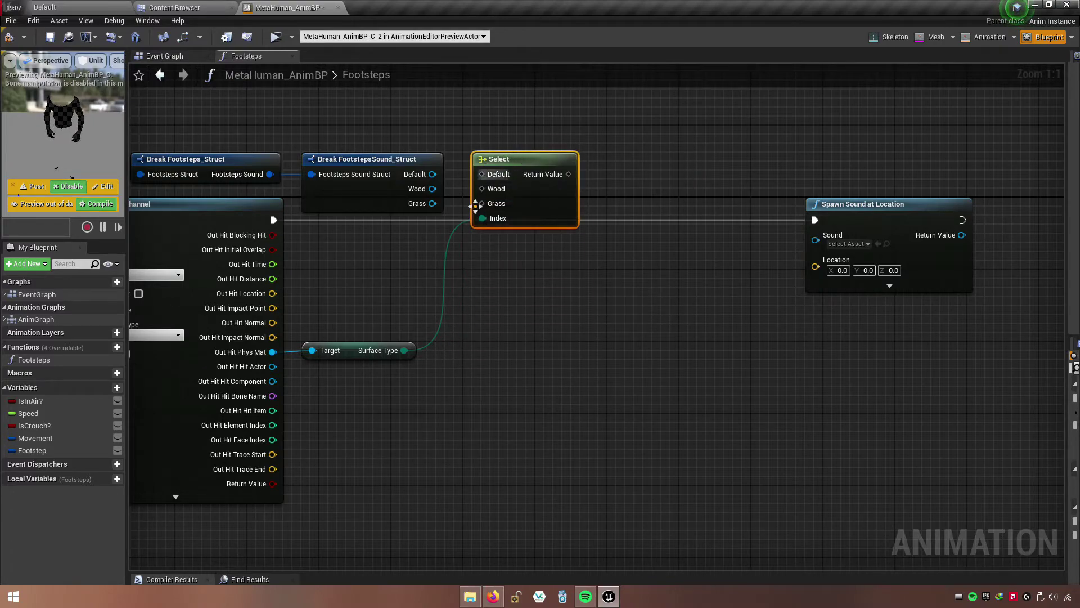
- Wire the Default sound into Select and its Return Value into Spawn Sound's Sound input
mouse_move(431, 176)
mouse_down()
mouse_move(482, 174)
mouse_move(482, 207)
mouse_up()
right_drag(406, 240, 498, 256)
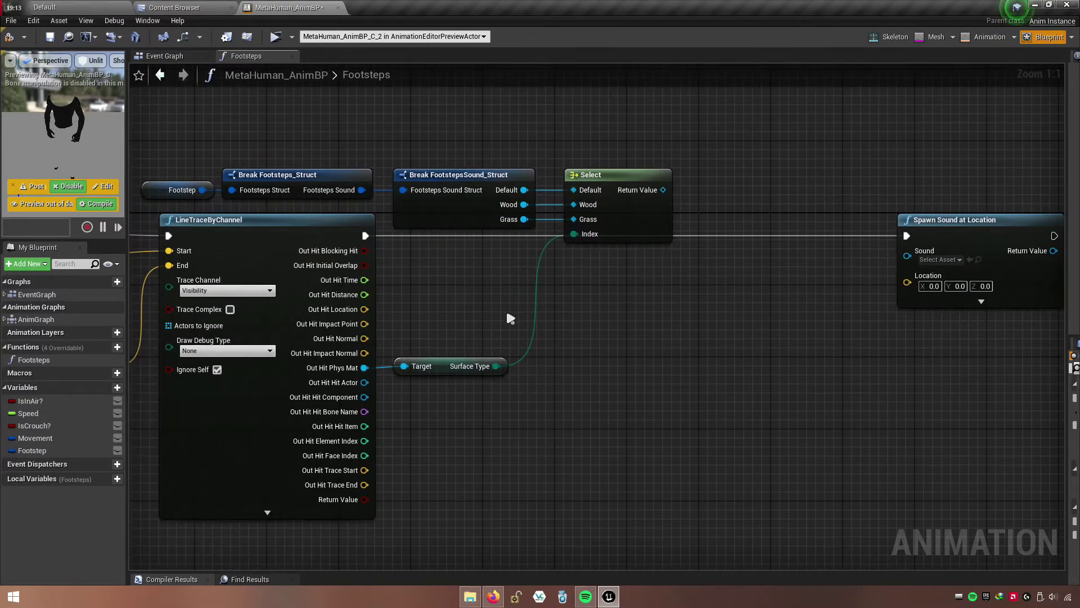
right_drag(609, 271, 458, 278)
mouse_move(513, 197)
mouse_down()
mouse_move(567, 276)
mouse_move(758, 264)
mouse_up()
drag(838, 246, 686, 246)
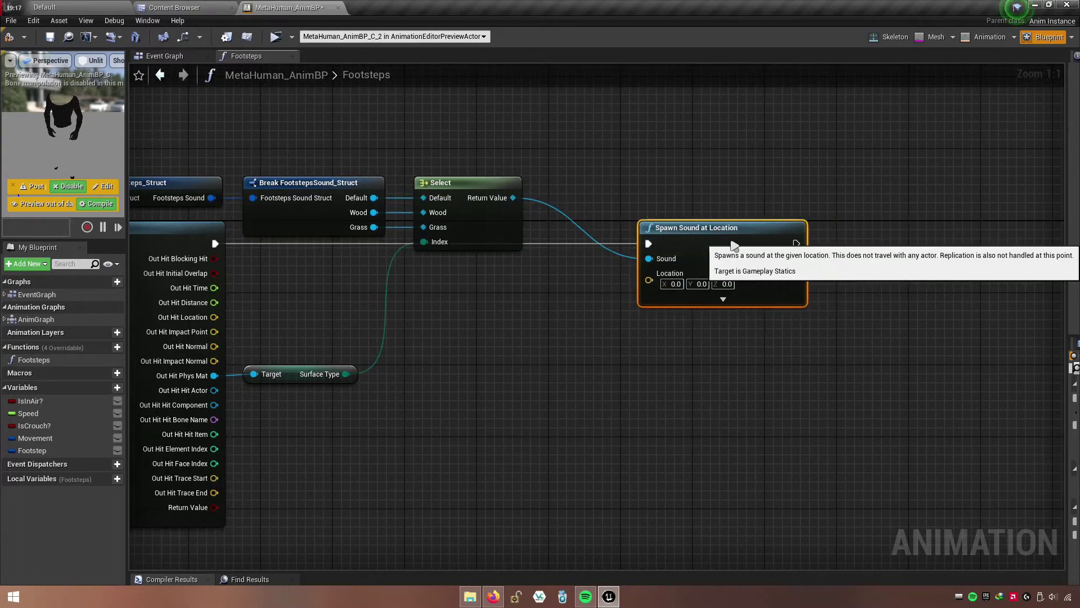
right_drag(489, 315, 648, 280)
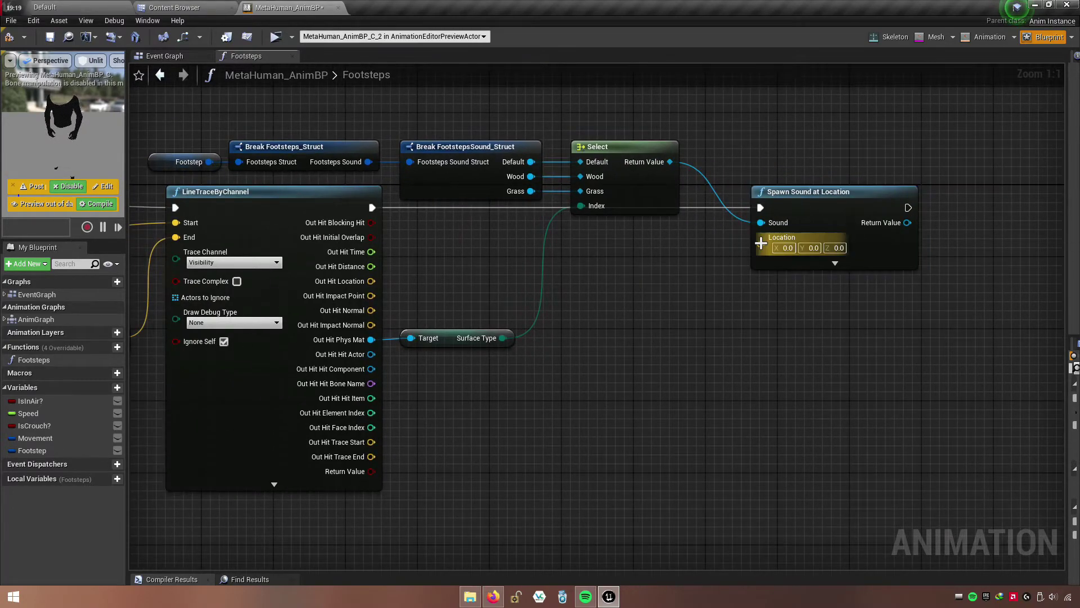
drag(760, 248, 340, 288)
- Compile the AnimBP and expand the Footstep variable's Footsteps Sound default values
right_drag(341, 291, 503, 296)
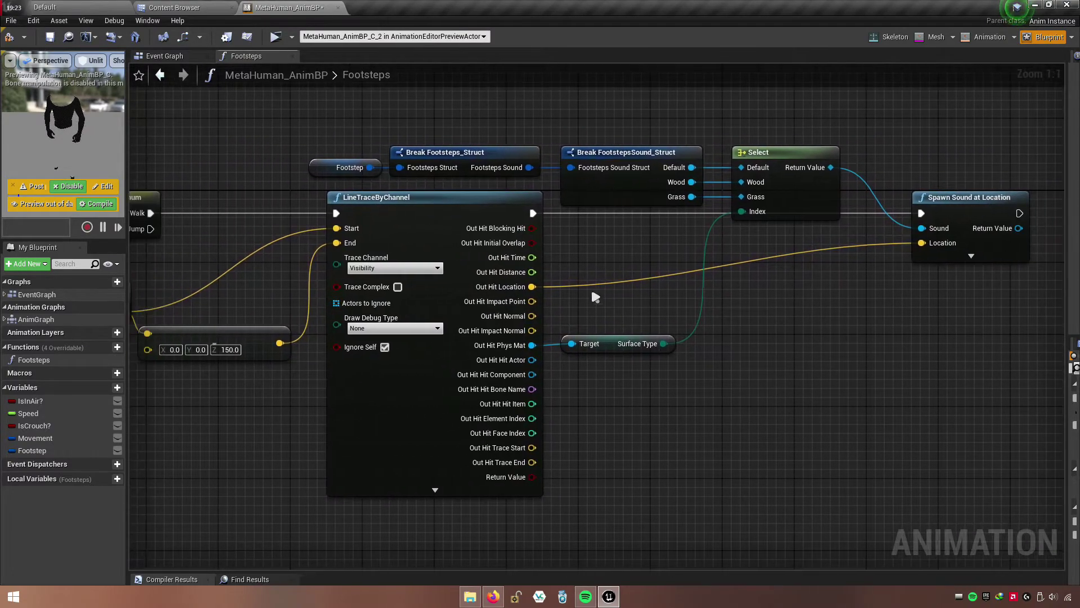
click(9, 36)
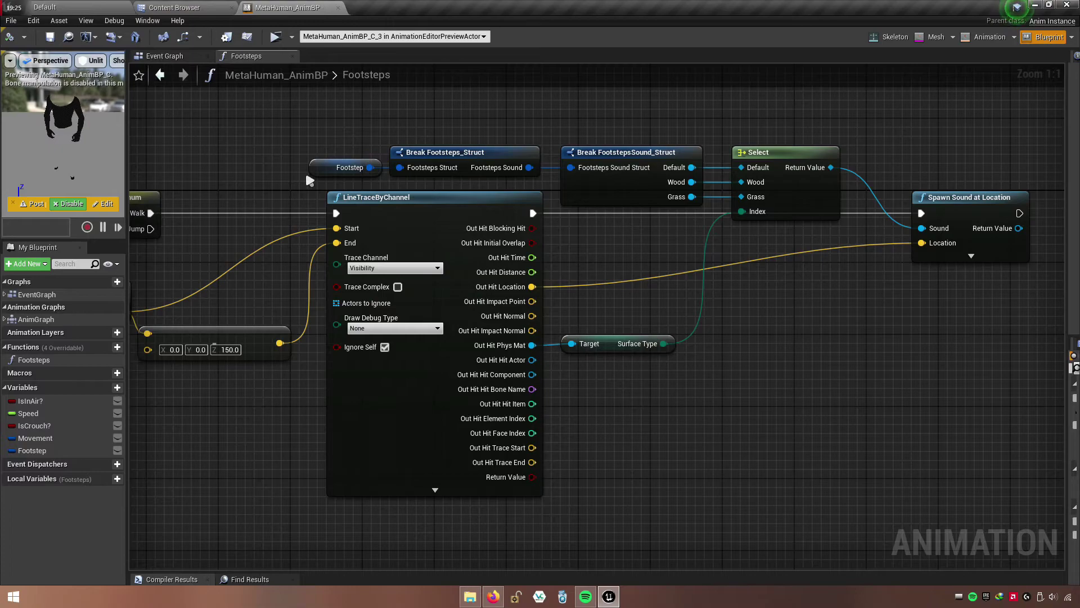
right_drag(310, 184, 391, 219)
click(404, 204)
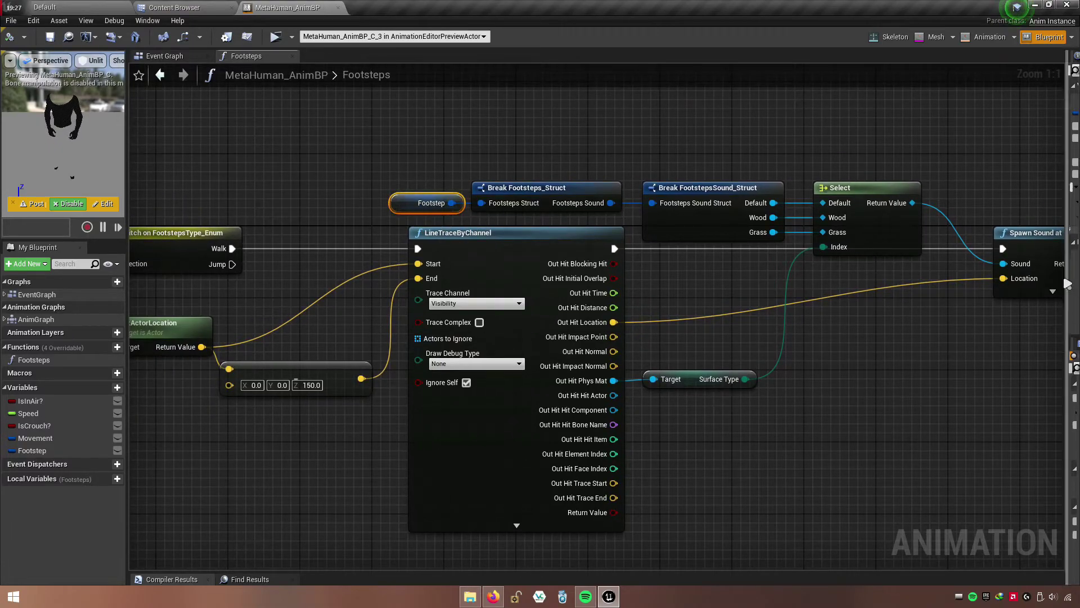
drag(1067, 278, 827, 301)
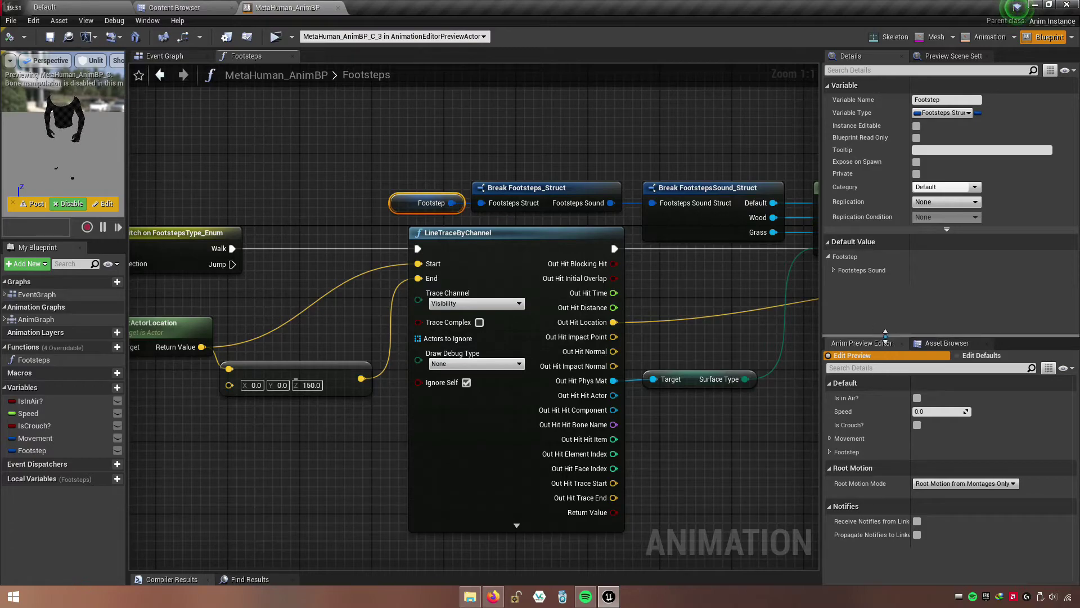
drag(886, 335, 889, 542)
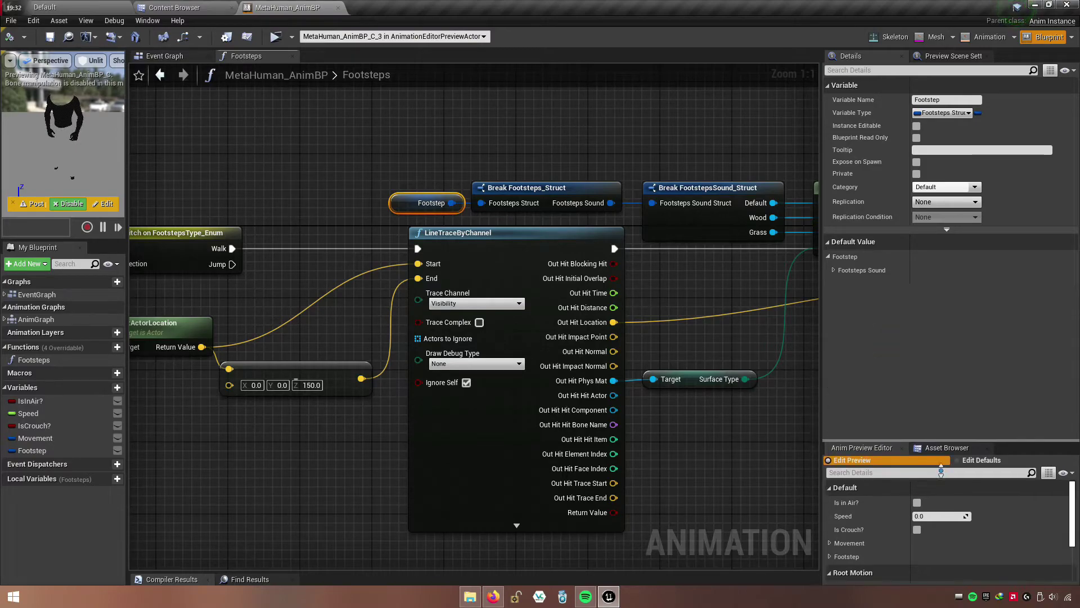
click(834, 271)
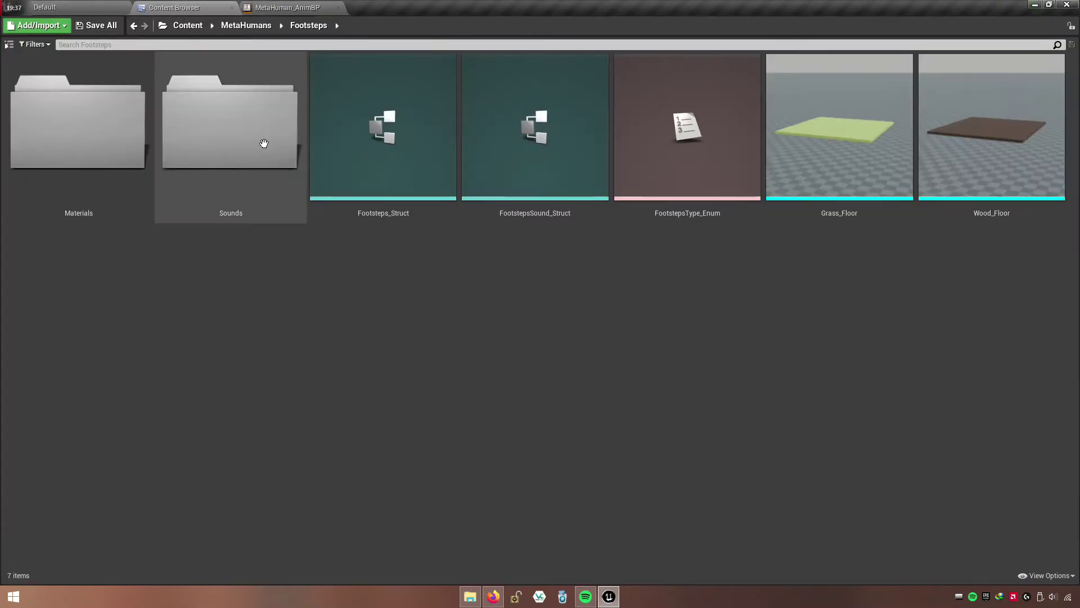
- Drop Wood_Cue and Grass_Cue into Footsteps_Struct's Wood and Grass slots and save it
double_click(406, 218)
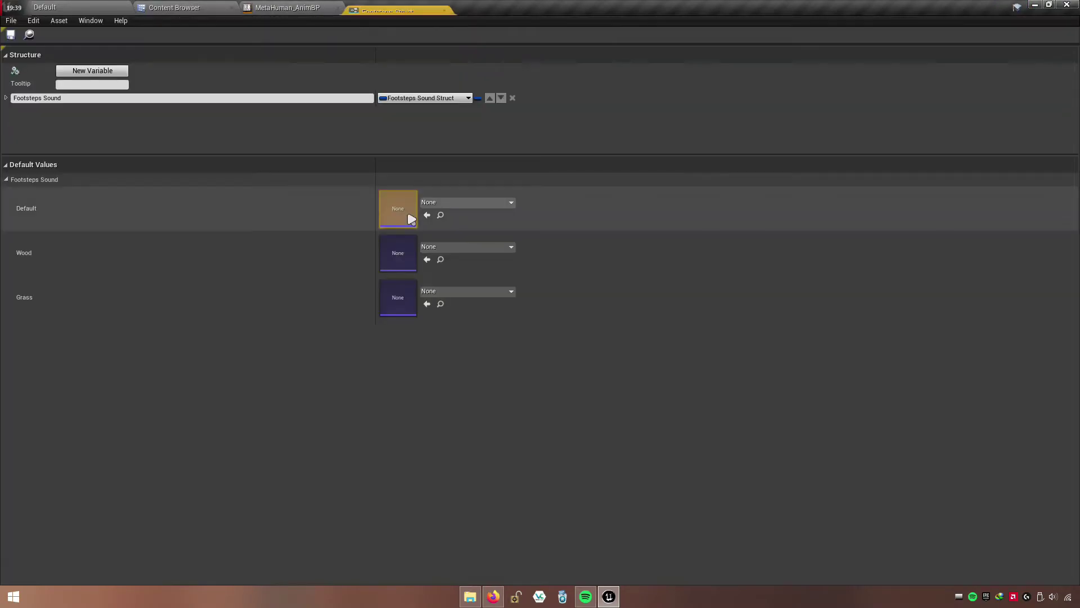
click(207, 13)
double_click(207, 221)
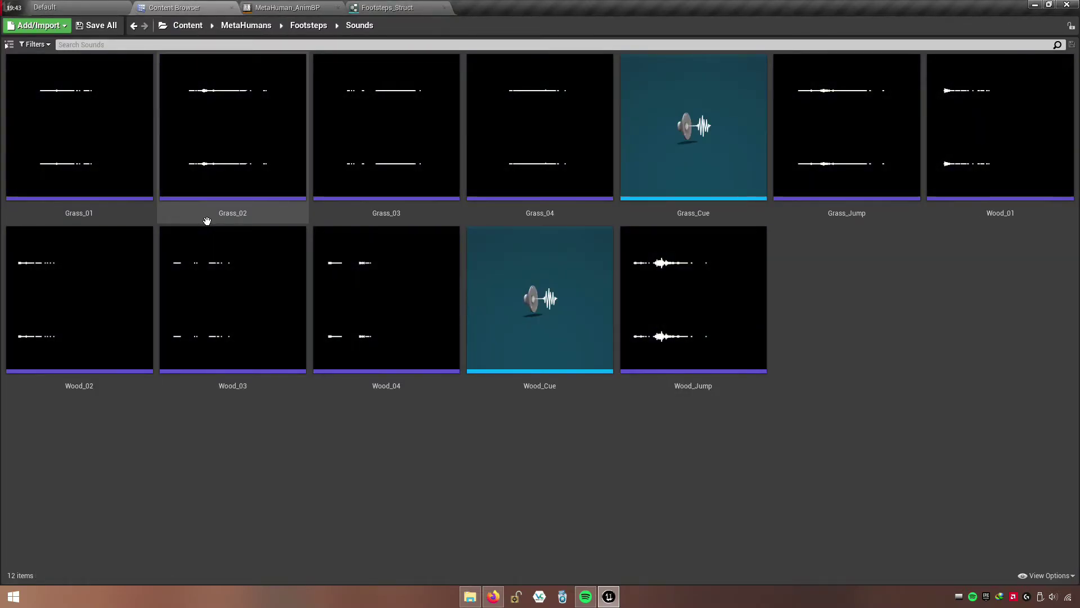
click(590, 314)
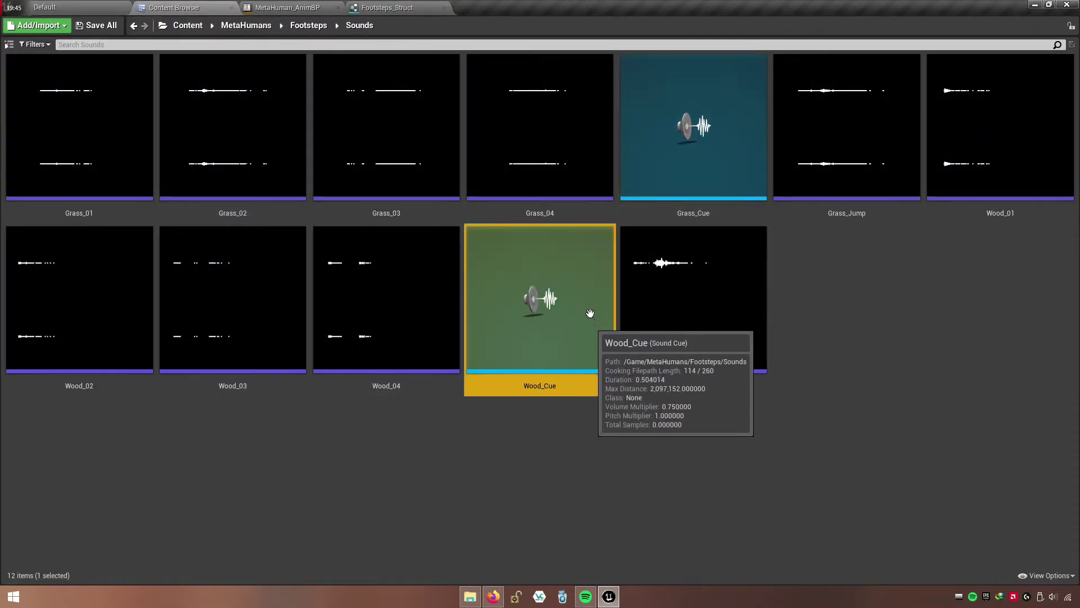
drag(591, 313, 438, 236)
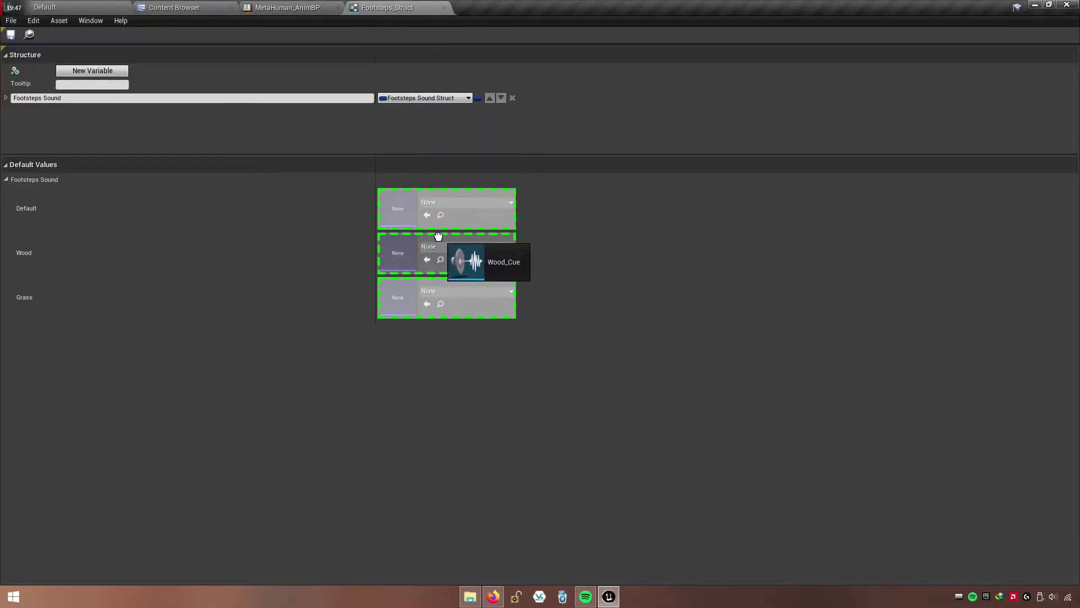
drag(438, 236, 434, 261)
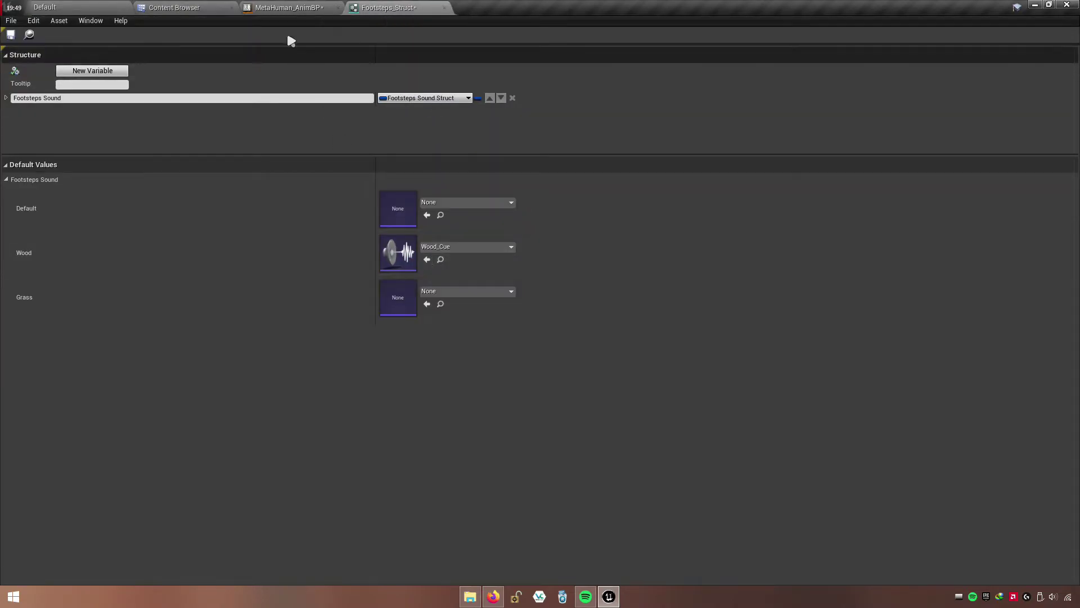
click(203, 7)
mouse_move(694, 129)
mouse_down()
mouse_move(393, 10)
mouse_move(462, 299)
mouse_up()
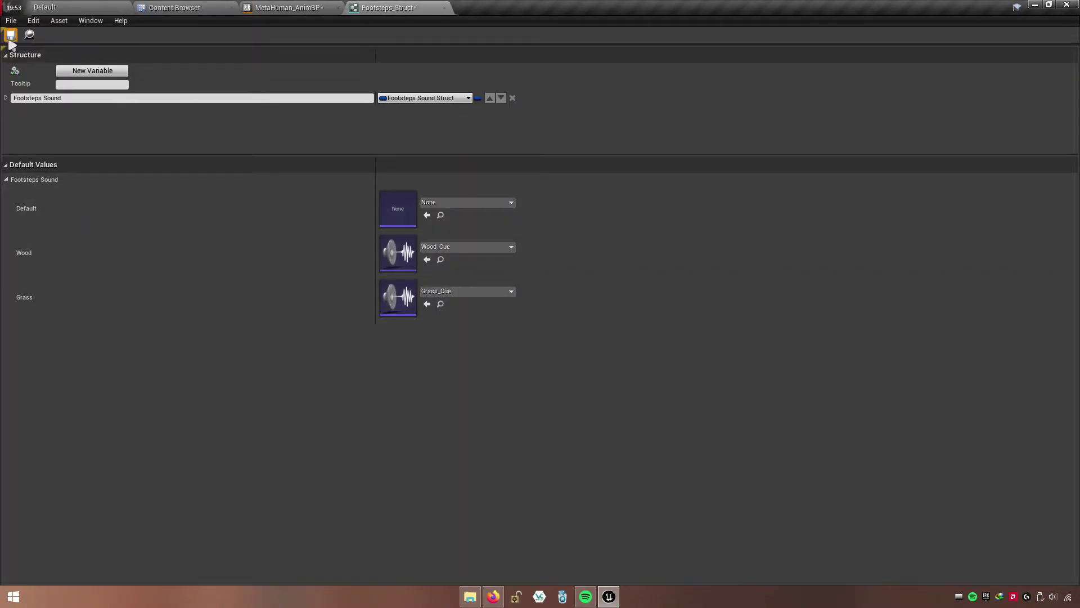
click(281, 7)
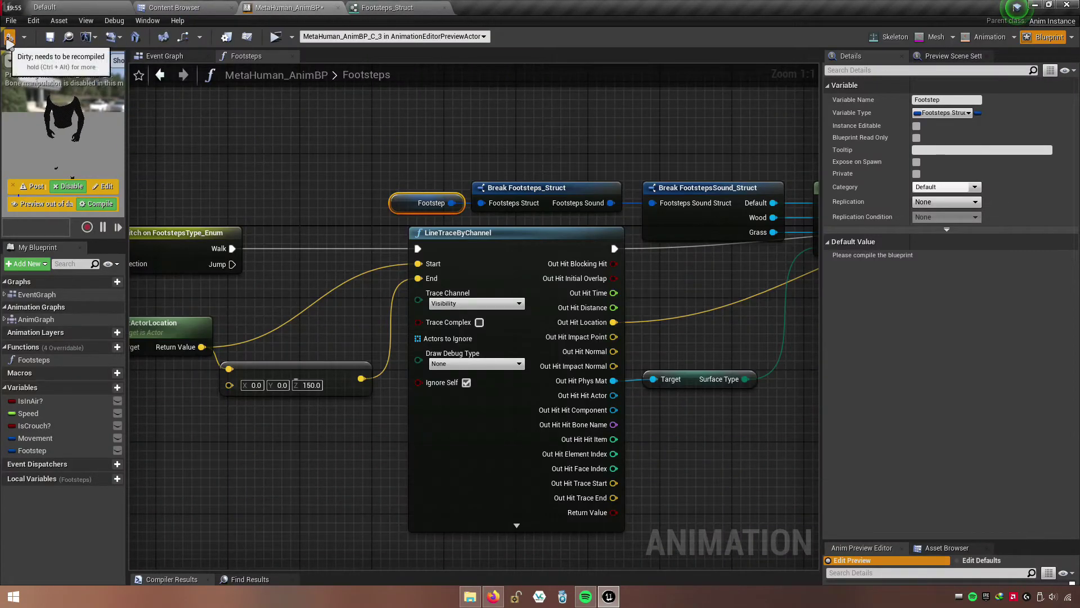
- Assign Wood_Cue and Grass_Cue as the Footstep variable's Wood and Grass default sounds, then recompile
click(56, 38)
click(833, 270)
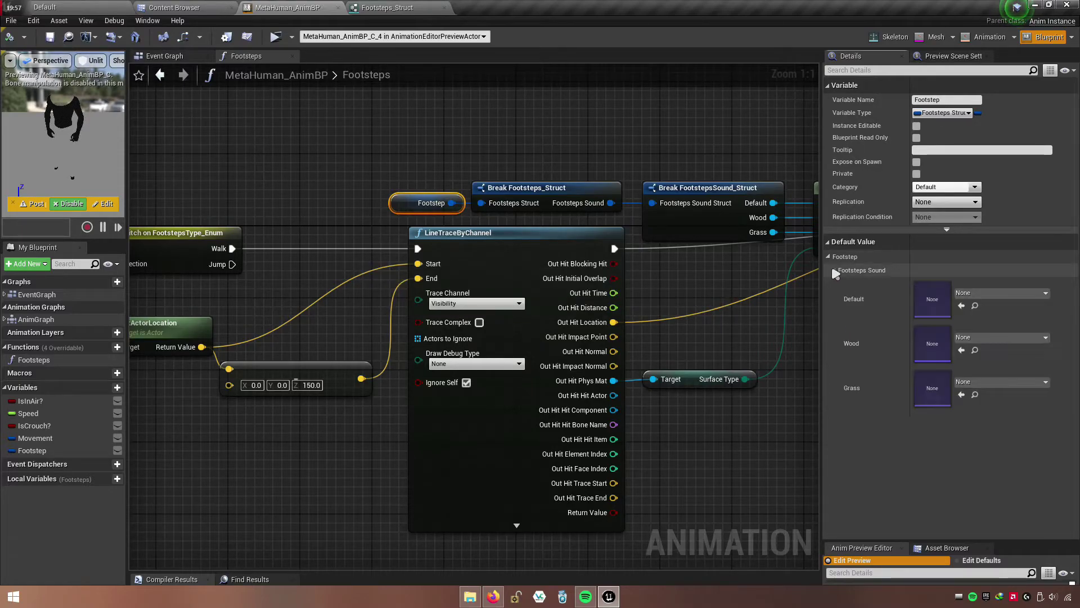
click(175, 8)
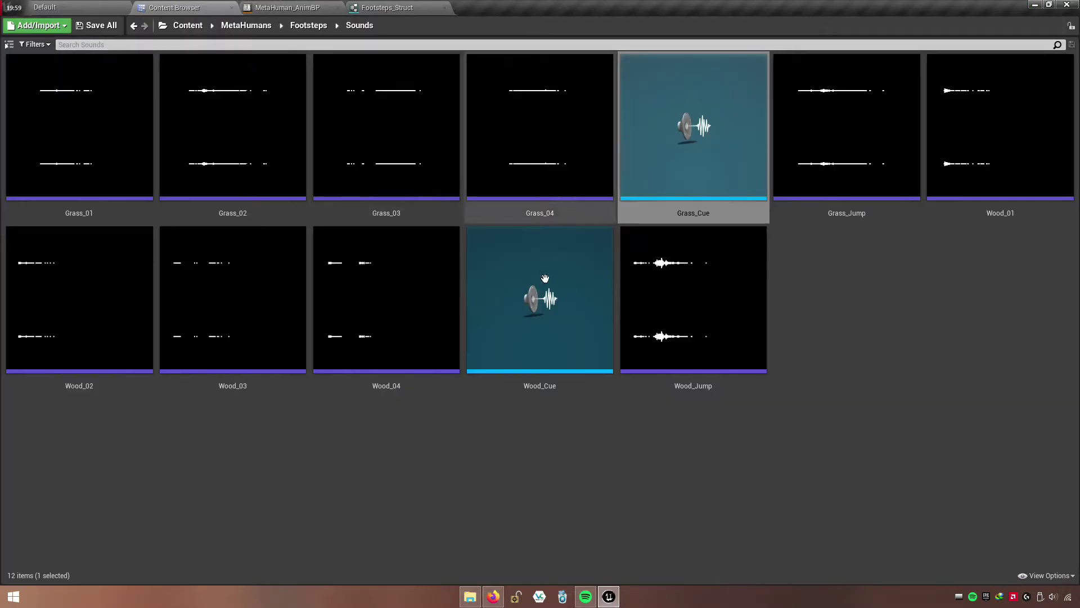
drag(567, 362, 276, 2)
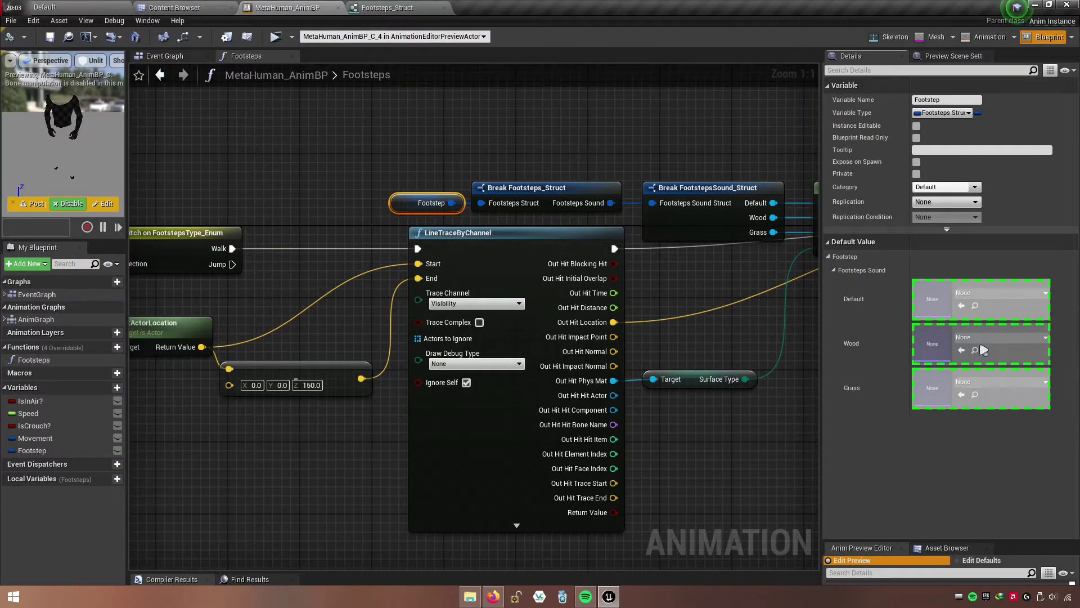
drag(276, 2, 981, 346)
click(225, 8)
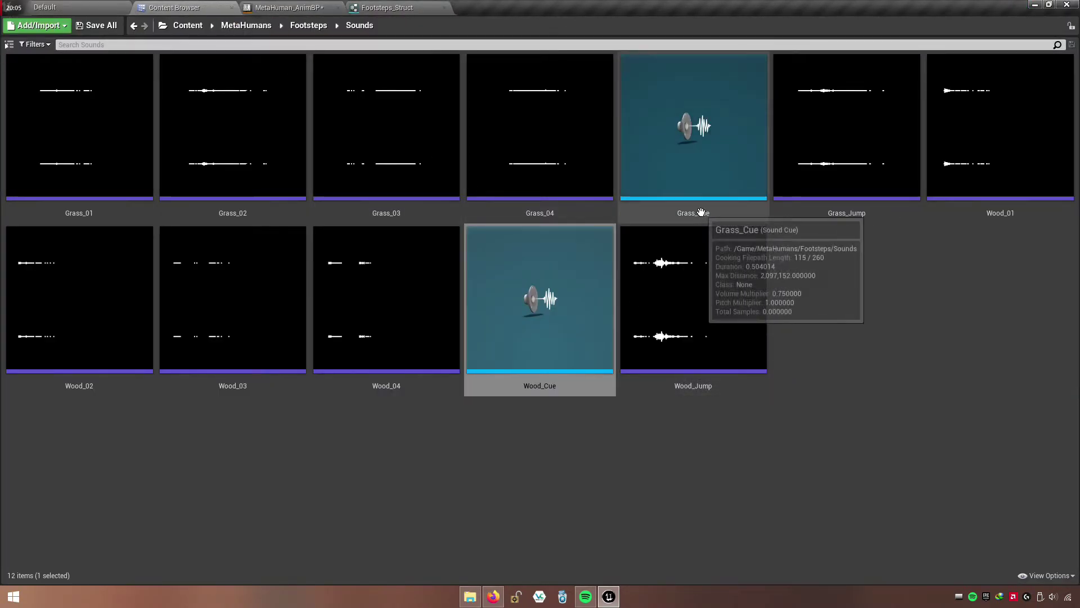
mouse_move(723, 216)
mouse_down()
mouse_move(298, 30)
mouse_move(961, 396)
mouse_up()
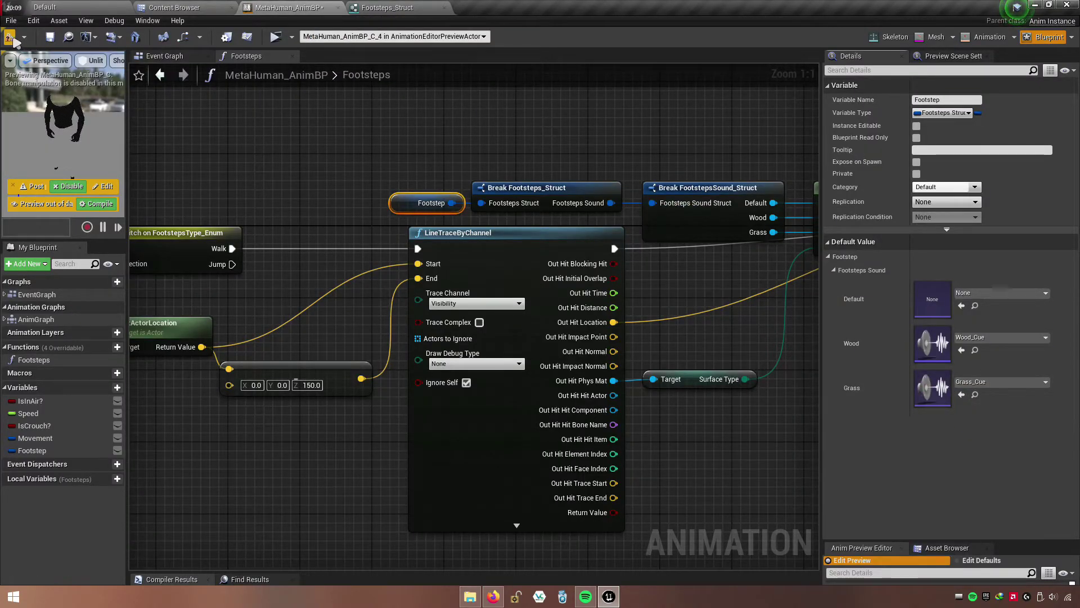
click(11, 38)
- Close the Footsteps_Struct editor, bring the sound-selecting nodes into view, and check the system volume
click(445, 7)
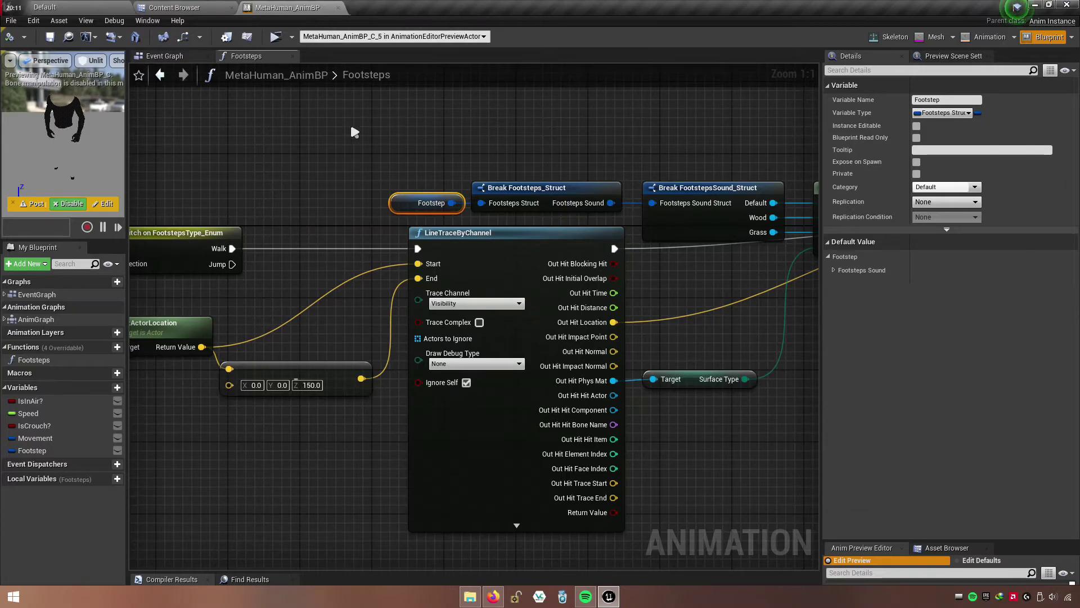
scroll(480, 150, down, 3)
scroll(425, 287, up, 2)
scroll(425, 287, up, 1)
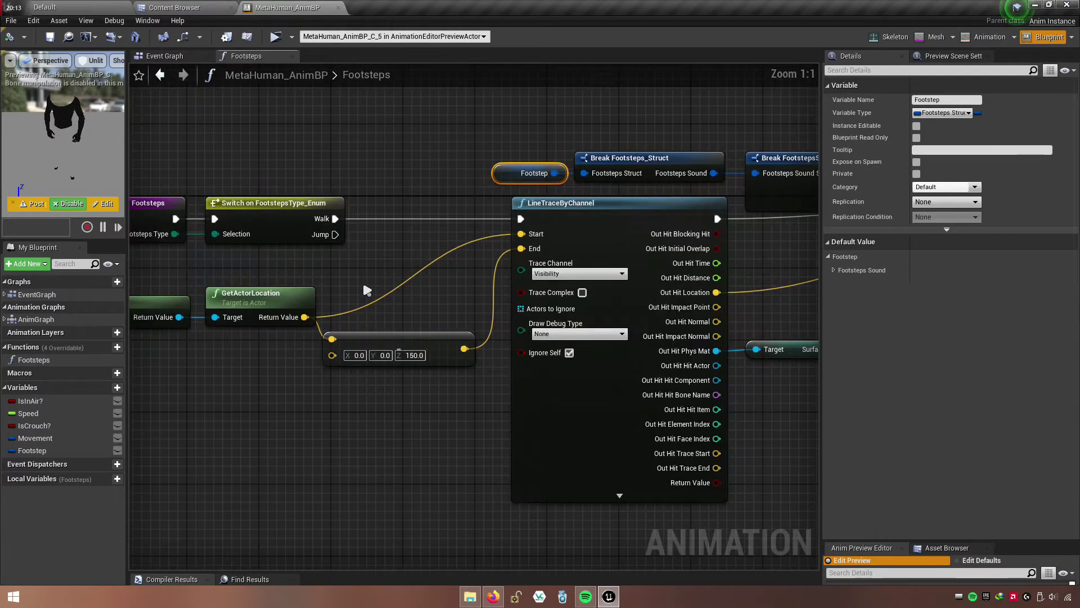
mouse_move(366, 290)
right_down()
mouse_move(267, 236)
mouse_move(612, 336)
right_up()
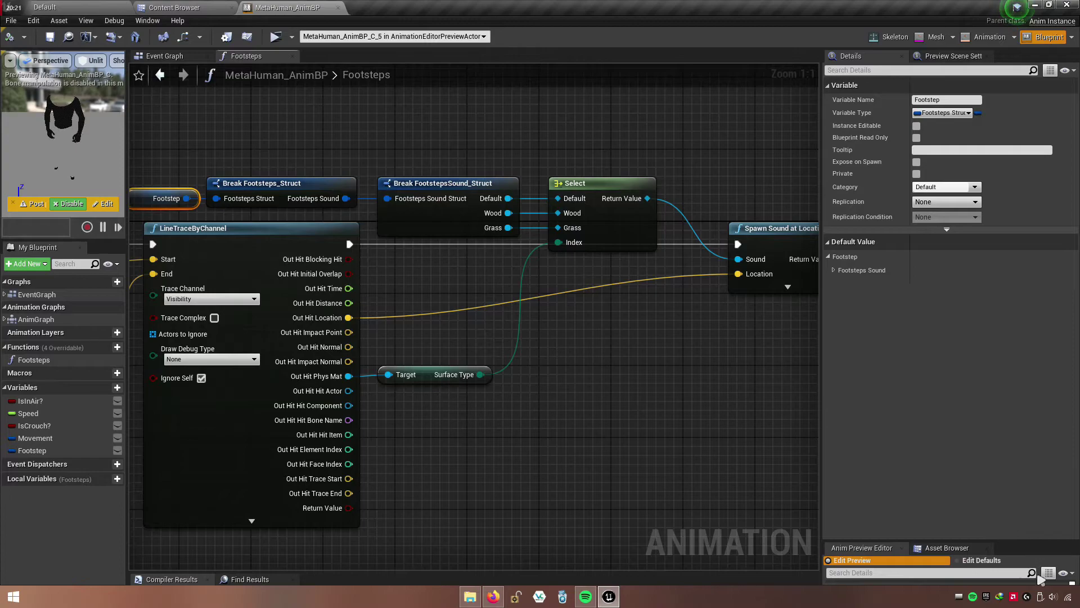
click(1053, 598)
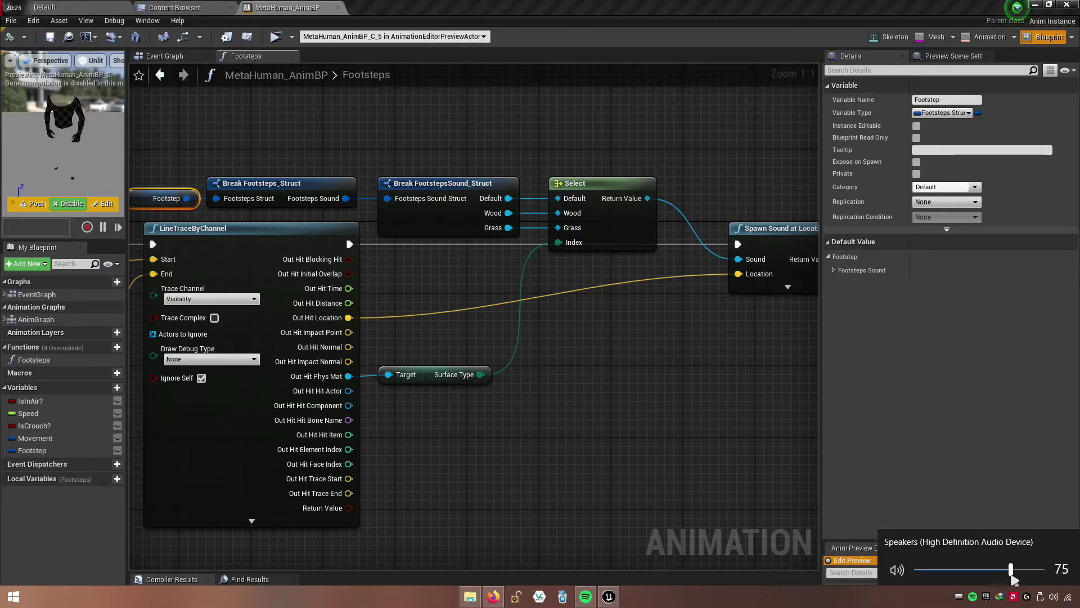
click(785, 346)
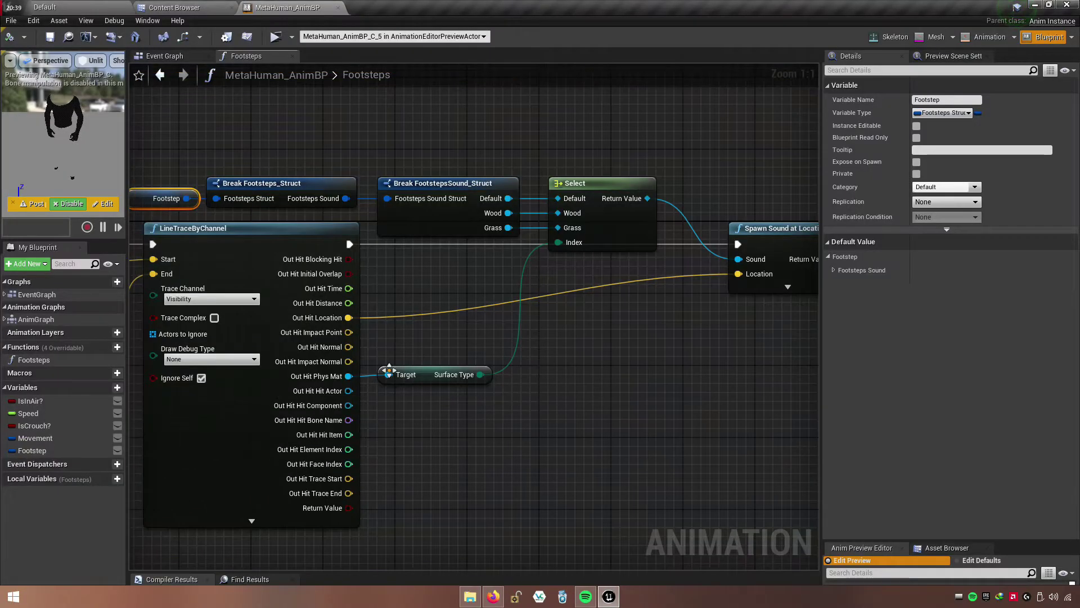
right_drag(386, 369, 624, 309)
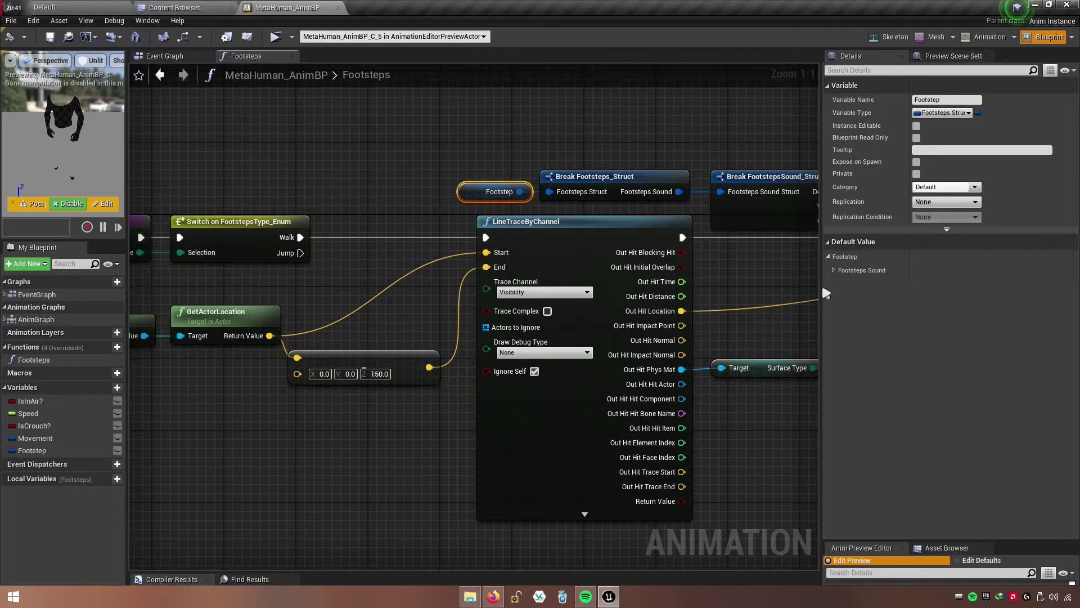
- Add an AnimNotify_Footstep event node in empty space of the Event Graph
drag(828, 292, 1063, 292)
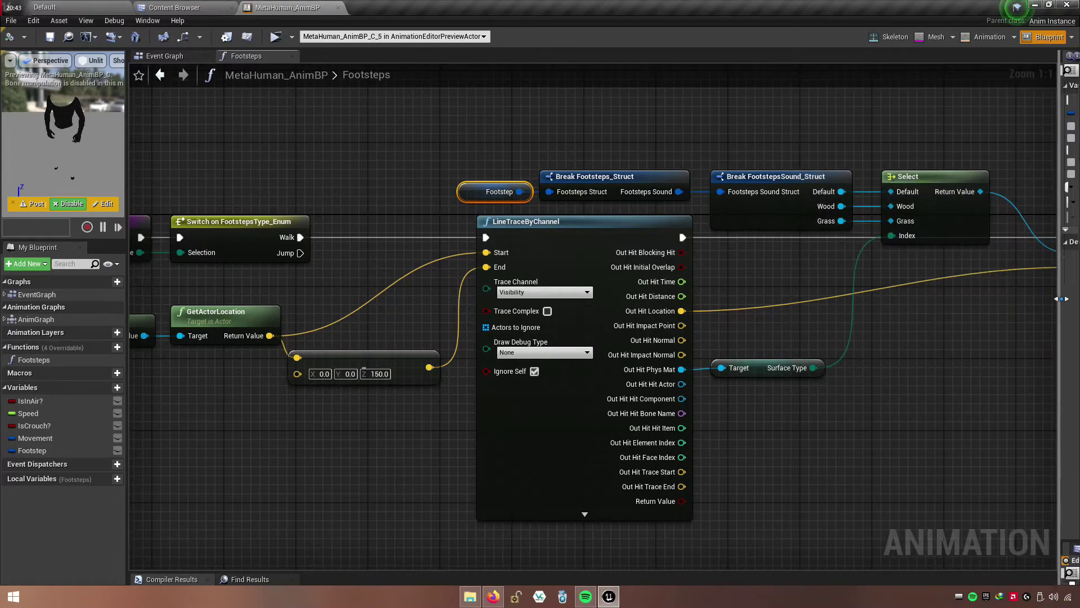
right_drag(299, 159, 461, 180)
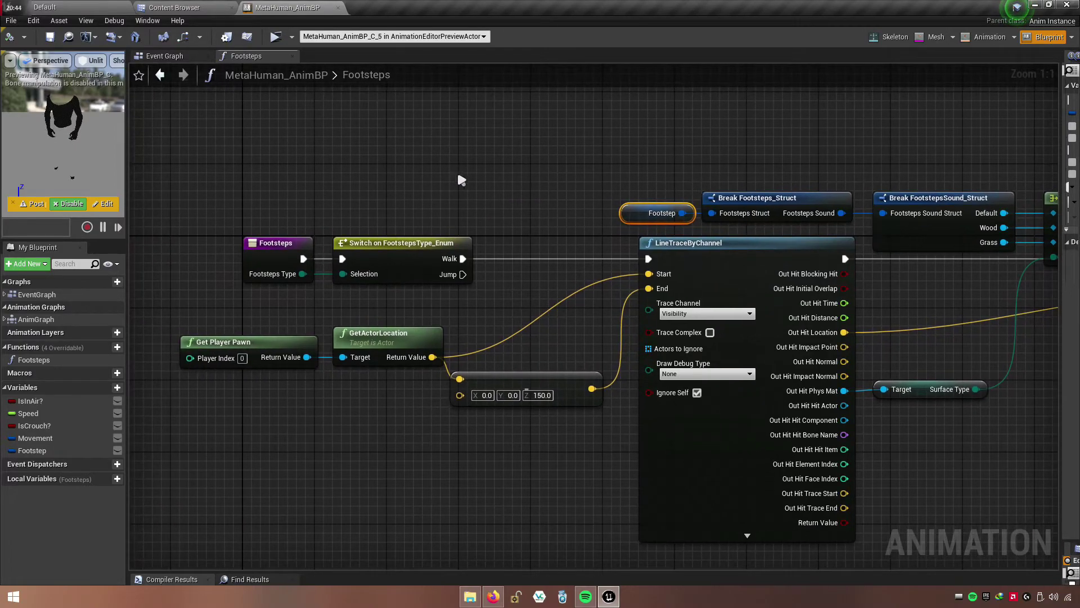
double_click(54, 294)
right_drag(434, 302, 477, 288)
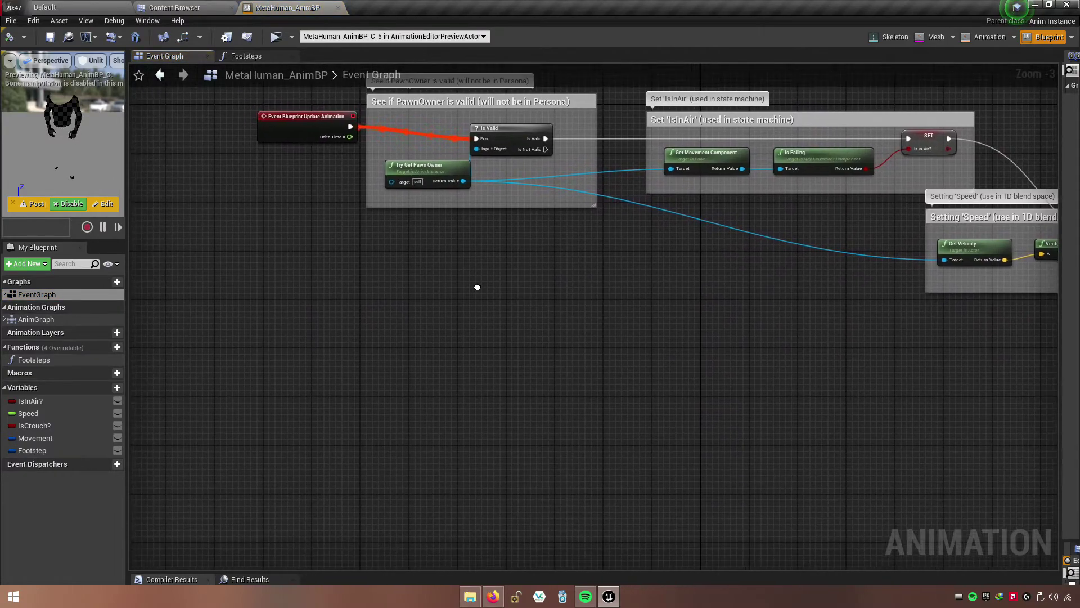
scroll(477, 287, up, 3)
right_drag(266, 214, 320, 188)
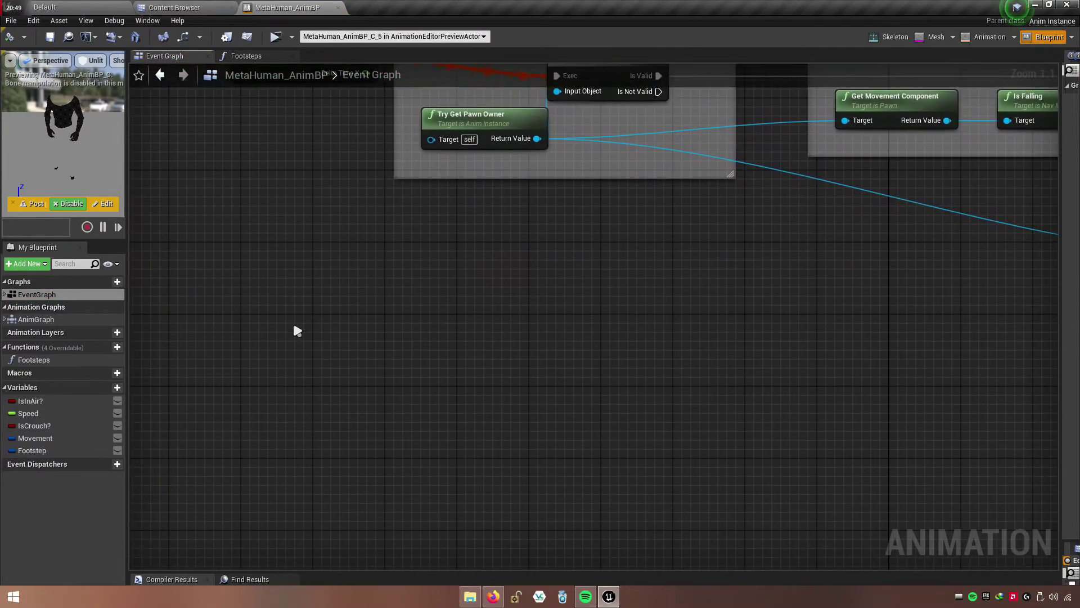
right_drag(285, 387, 302, 338)
right_click(318, 337)
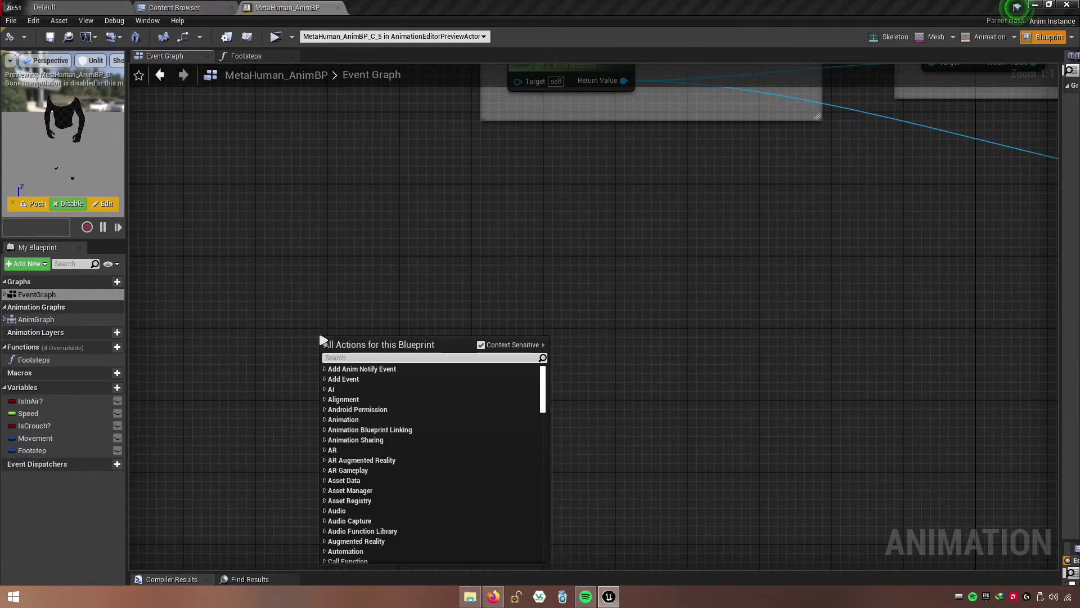
text(footsteps)
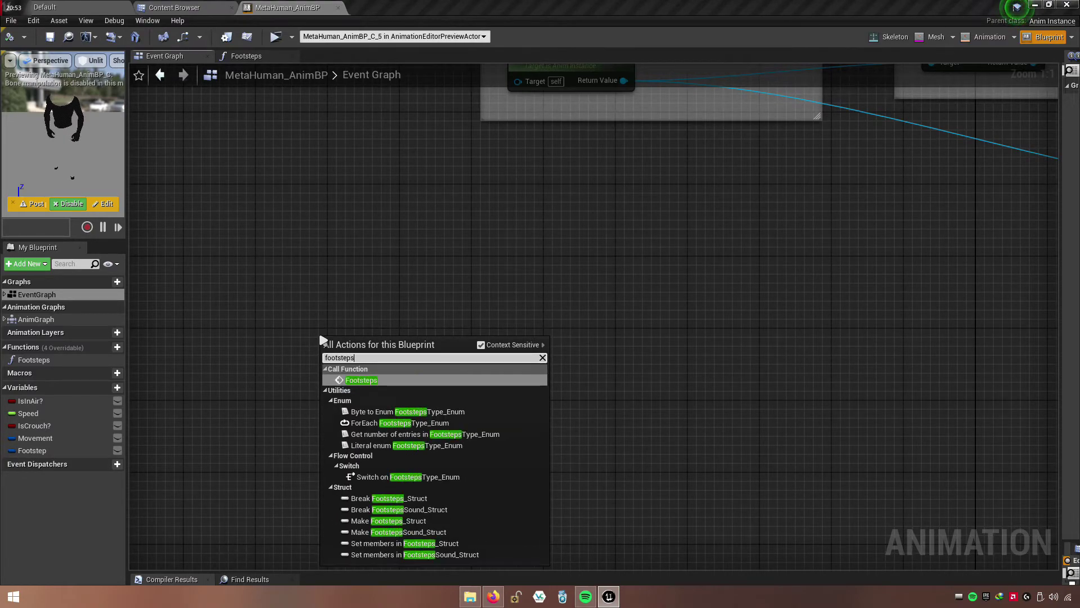
key(BackSpace)
key(BackSpace)
key(BackSpace)
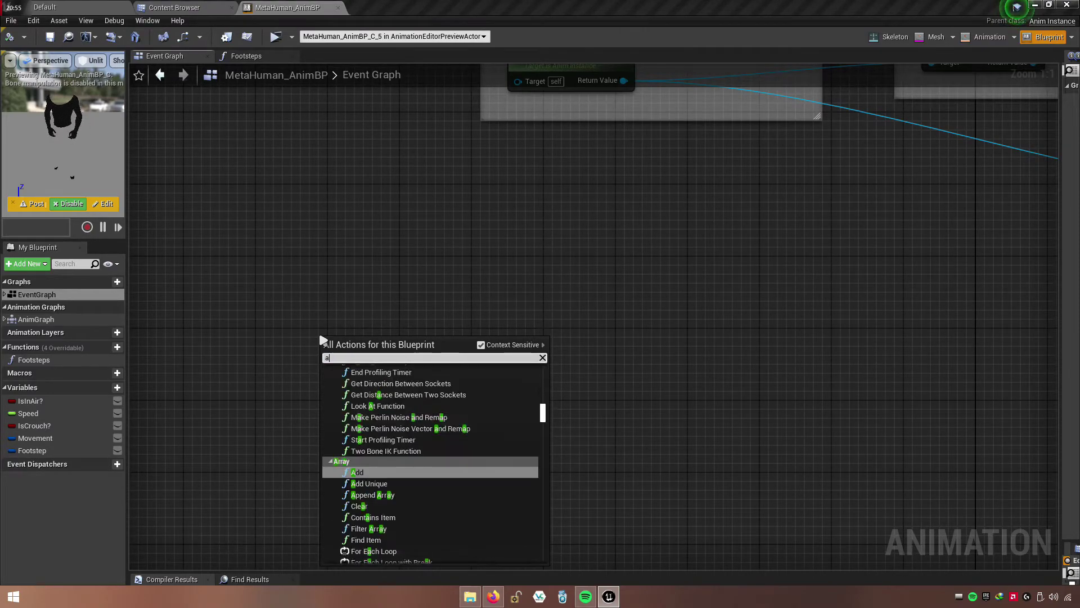
text(animnotify)
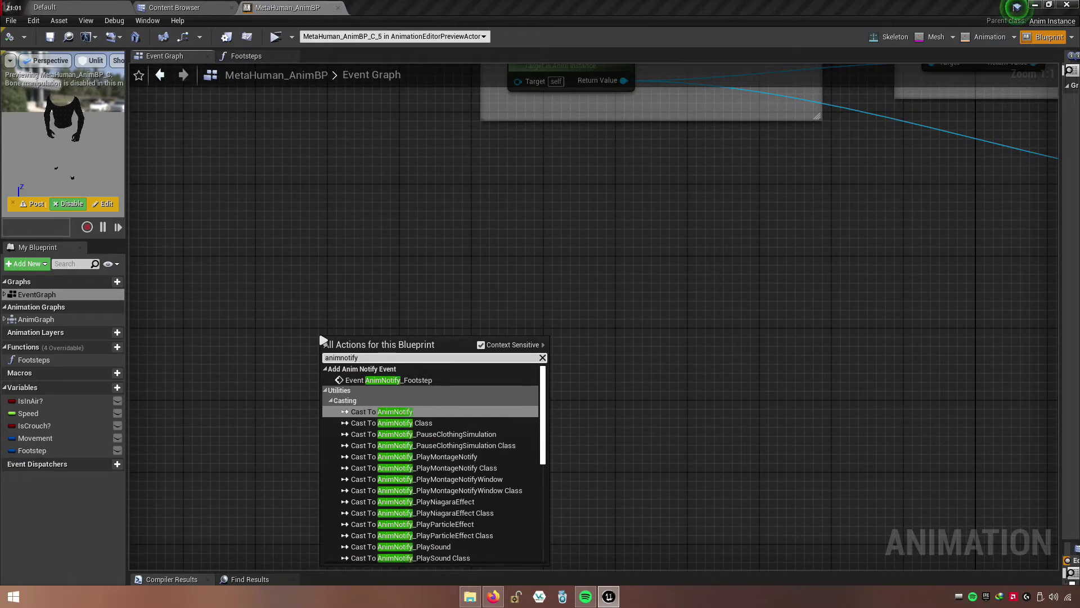
text( footst)
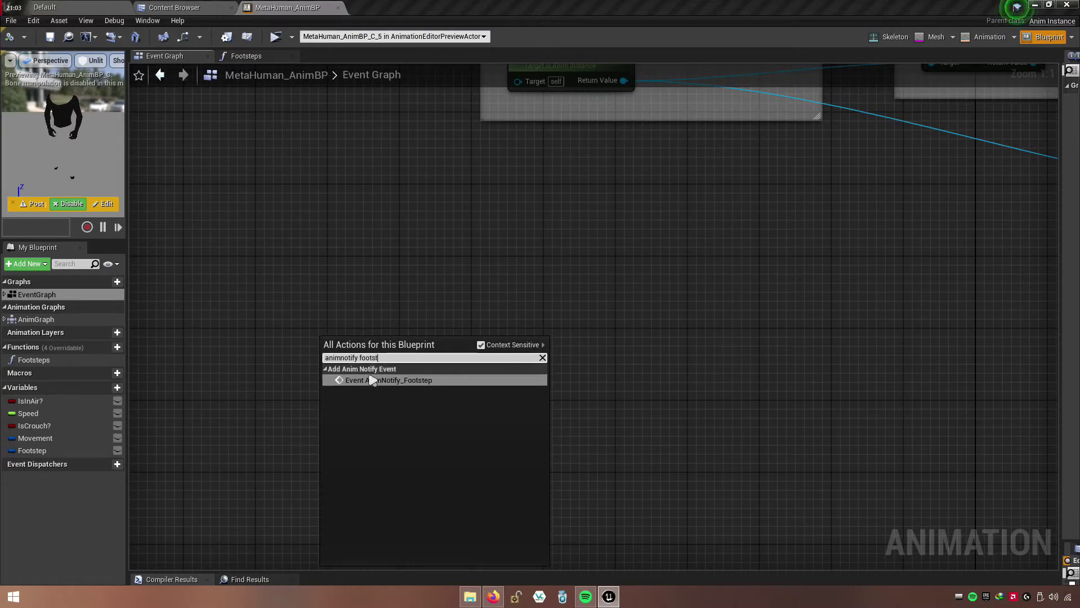
click(372, 381)
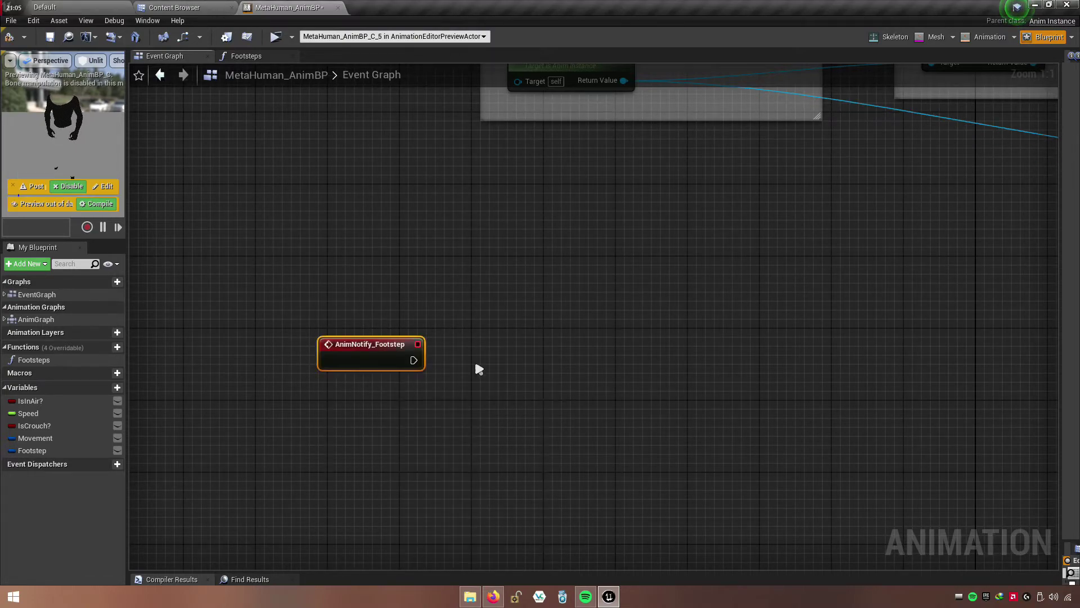
- Wire AnimNotify_Footstep into a Footsteps function call, then launch a standalone play test
mouse_move(474, 359)
right_down()
mouse_move(513, 393)
mouse_move(539, 354)
right_up()
click(408, 363)
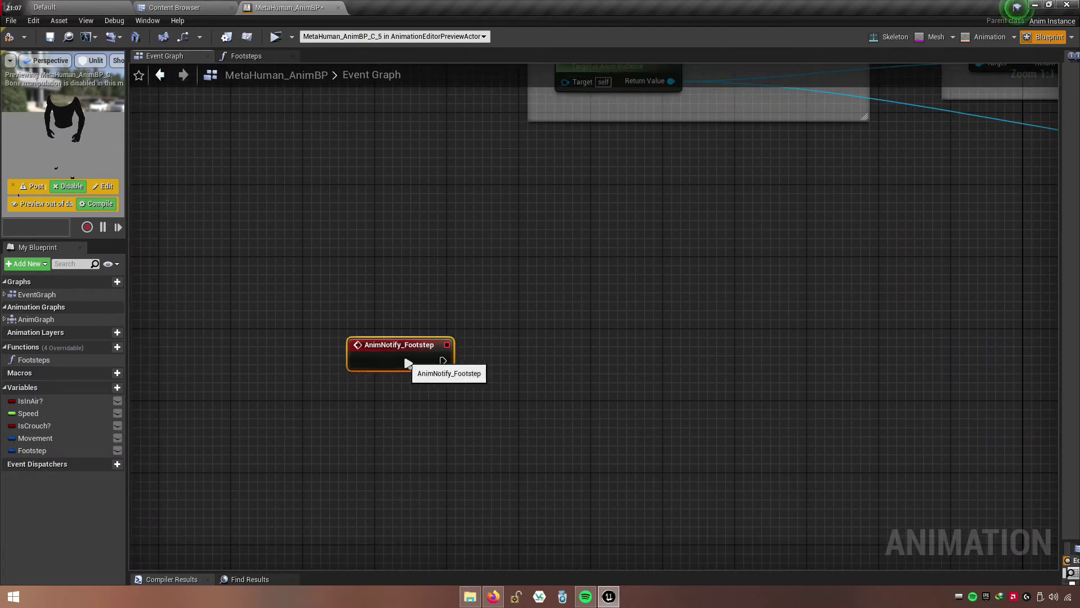
right_drag(474, 418, 493, 319)
drag(35, 361, 412, 332)
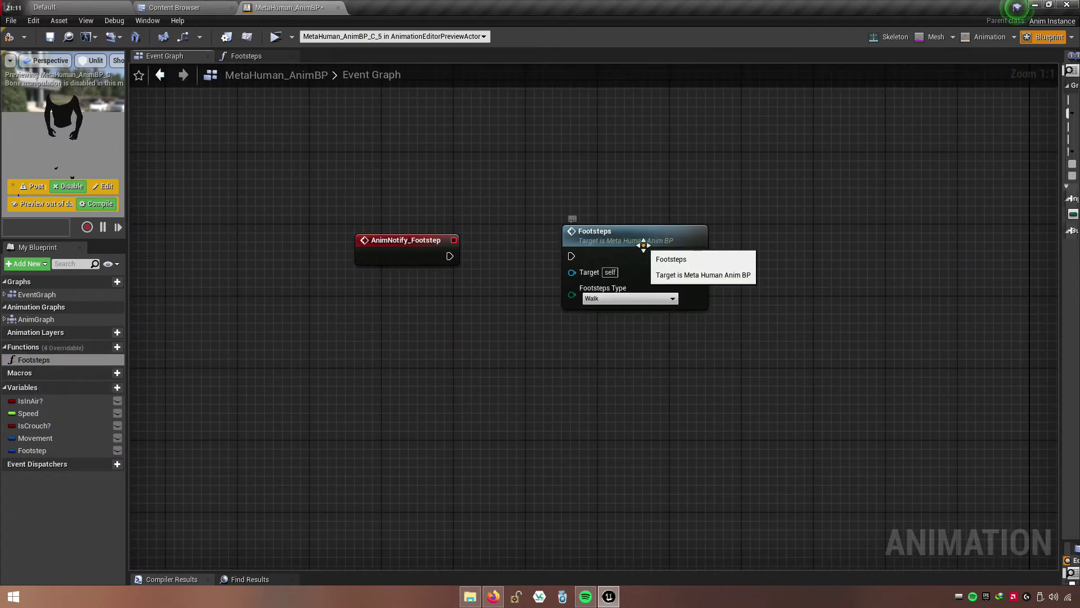
drag(642, 242, 598, 253)
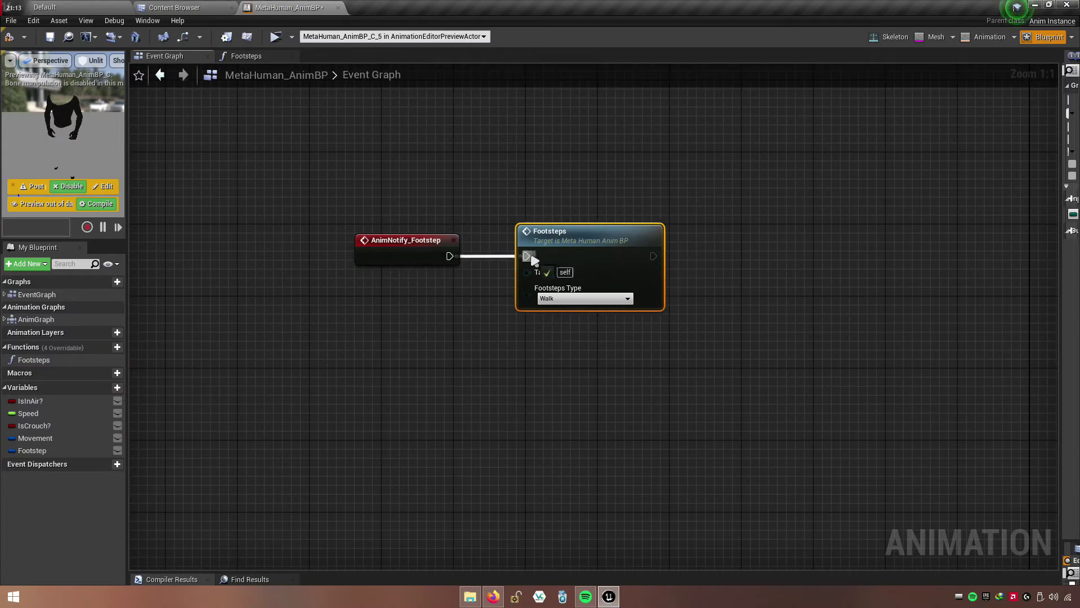
right_drag(477, 304, 386, 297)
click(405, 314)
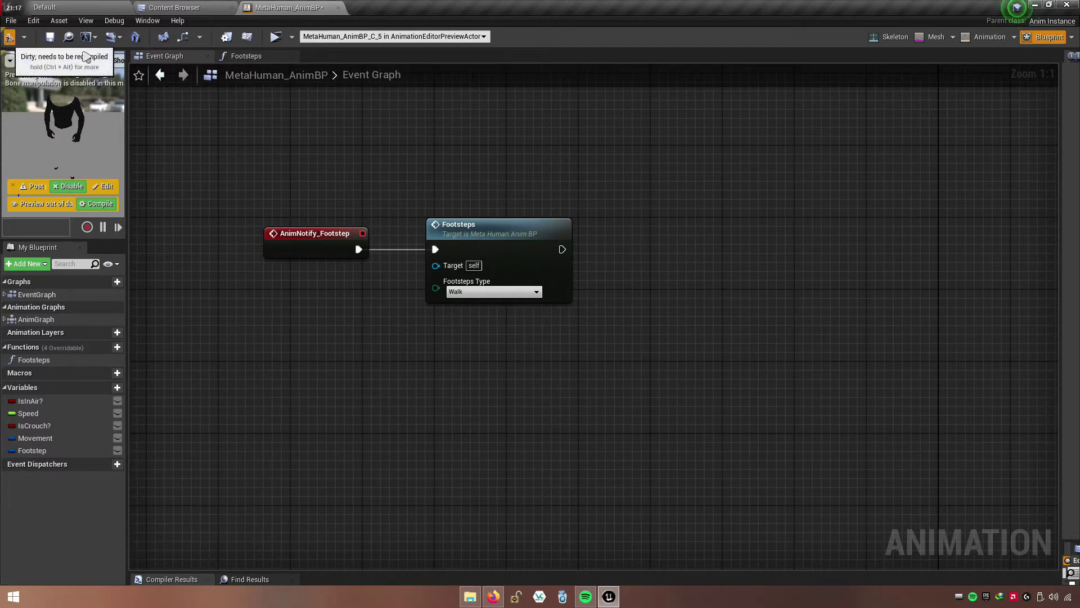
click(275, 37)
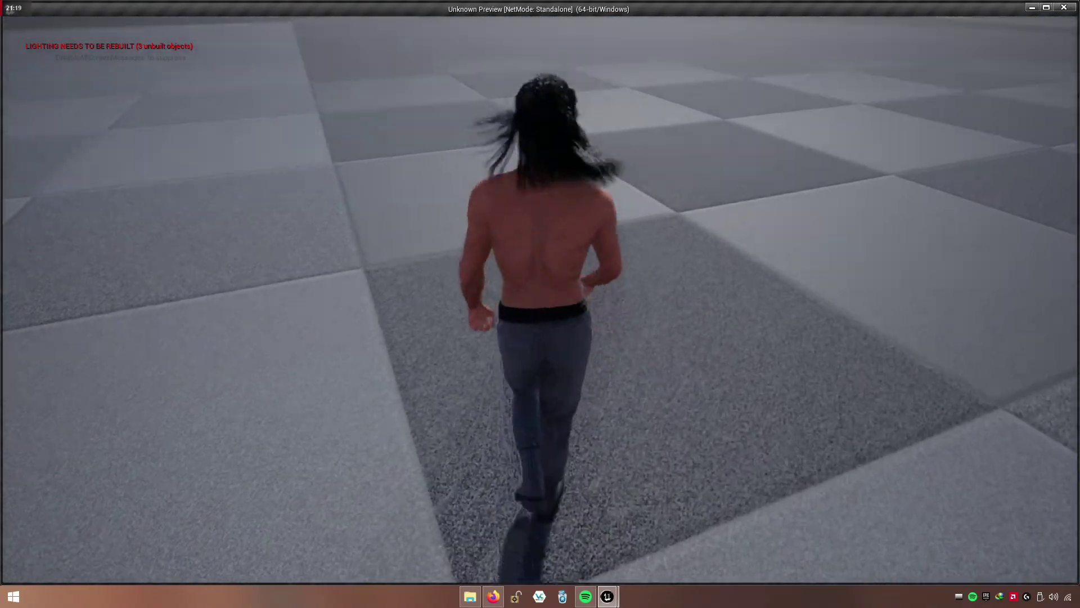
- Walk and jump the character around the level, then select the JumpEnd animation
key(w)
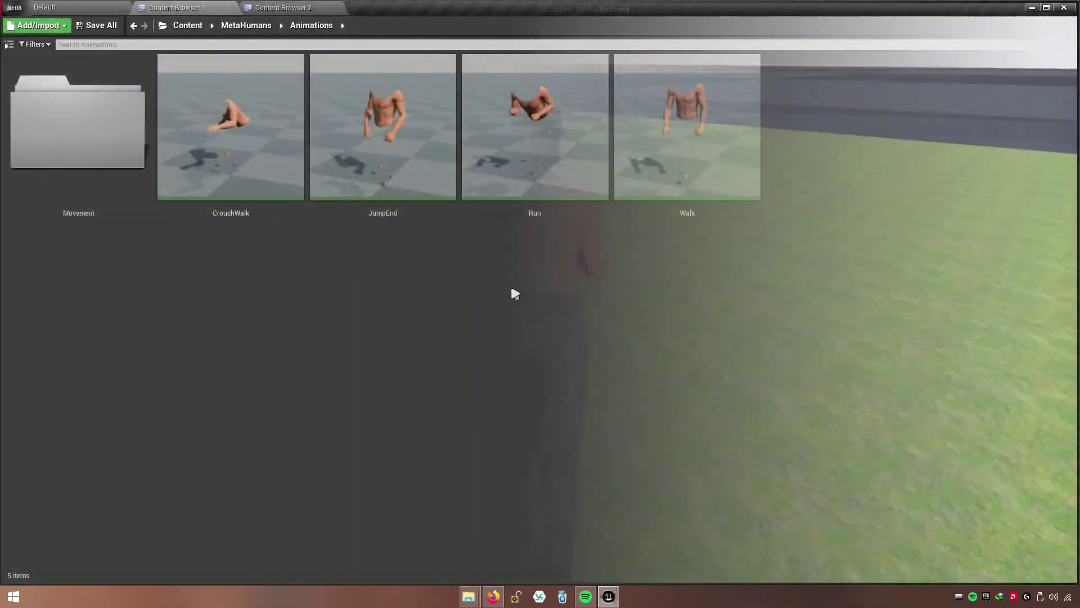
click(430, 211)
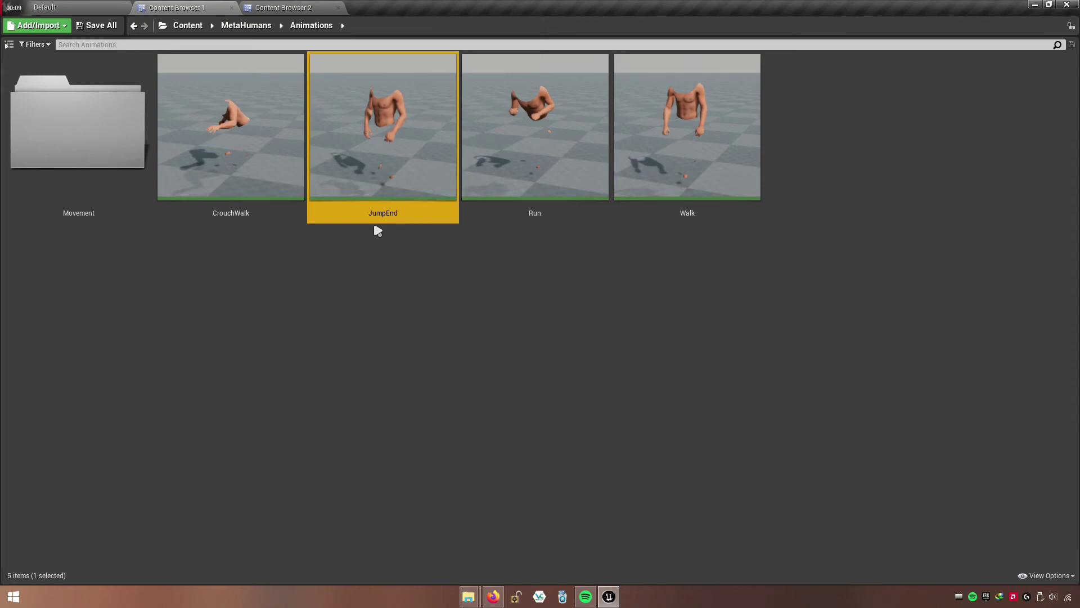
- Open and pause the JumpEnd animation, then open ThirdPersonJump_End from the mannequin animations
double_click(434, 195)
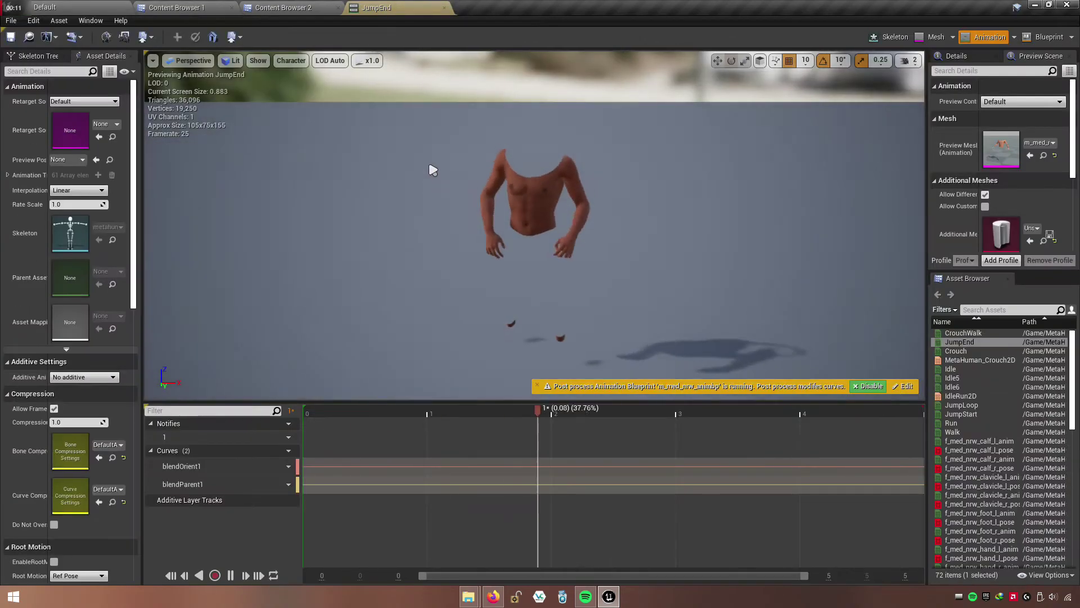
click(231, 575)
click(283, 7)
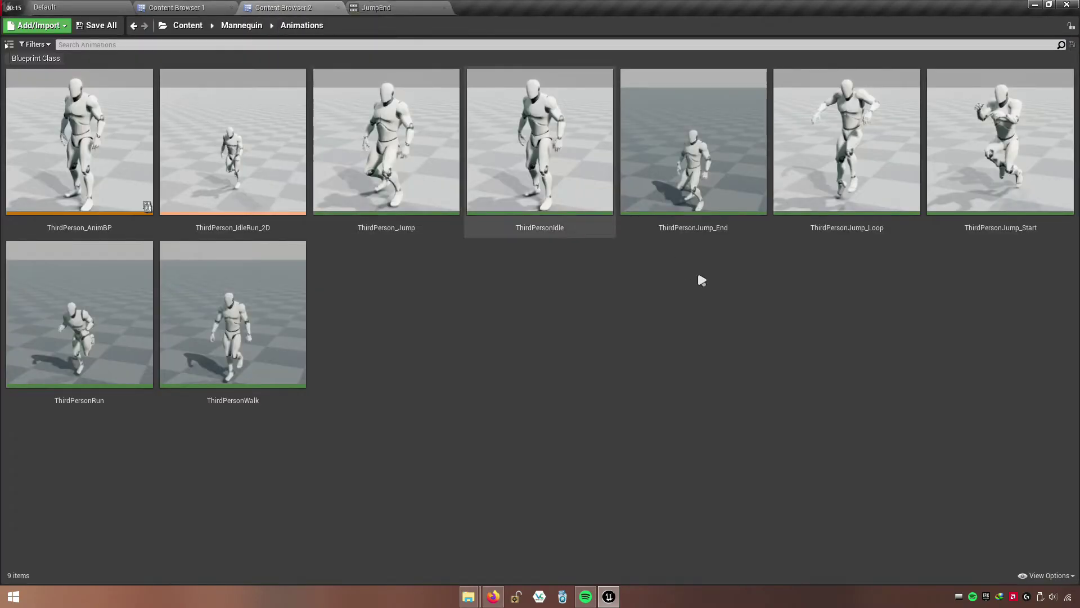
click(728, 220)
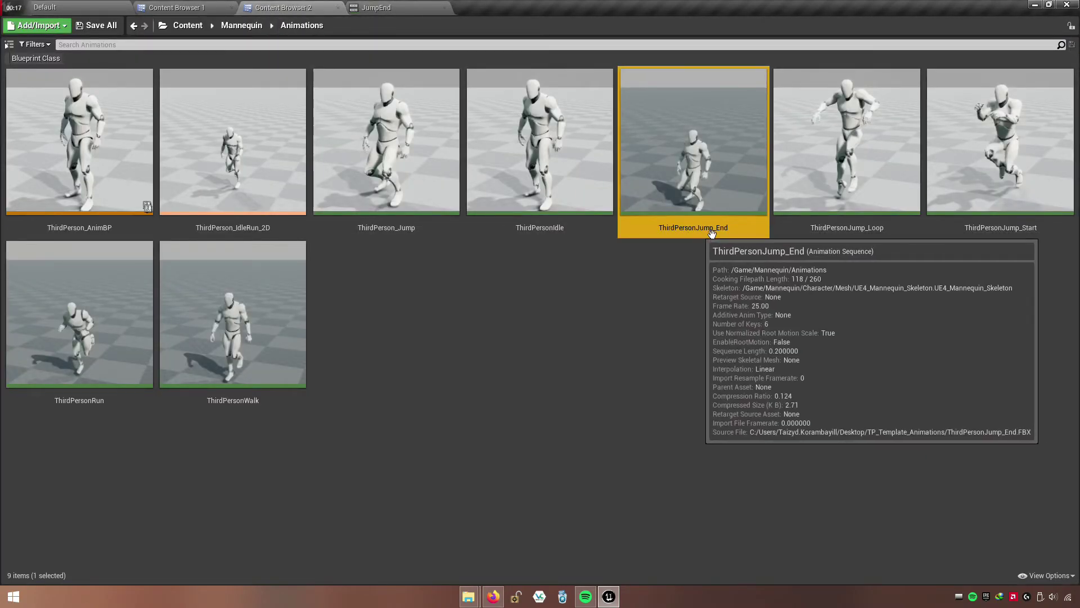
double_click(685, 230)
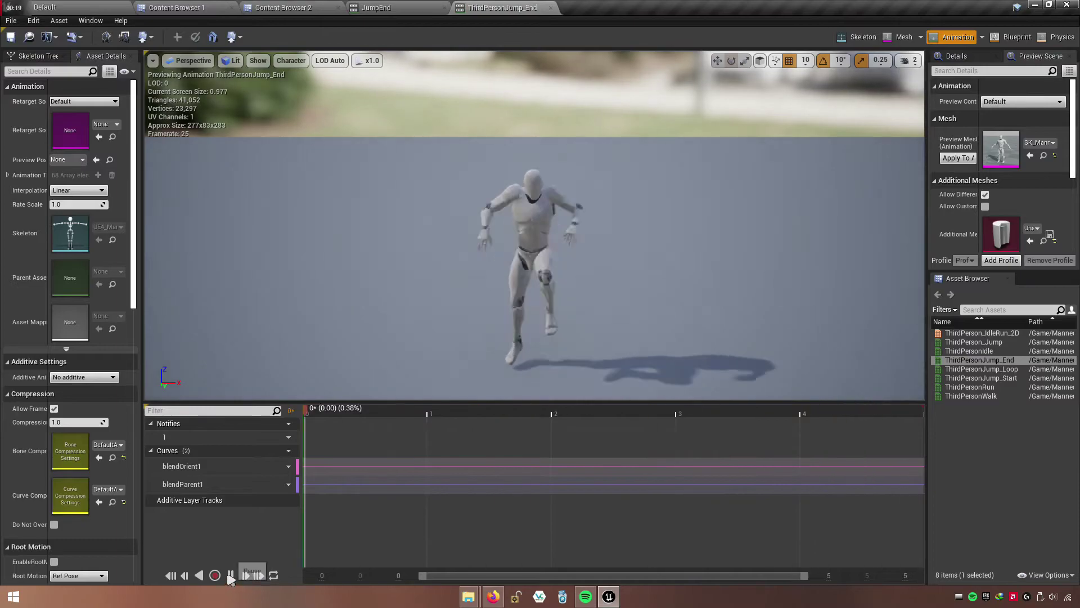
- Zoom on the mannequin's feet, scrub to the landing around frames 1-2, and return to JumpEnd
scroll(415, 379, up, 5)
scroll(535, 225, up, 3)
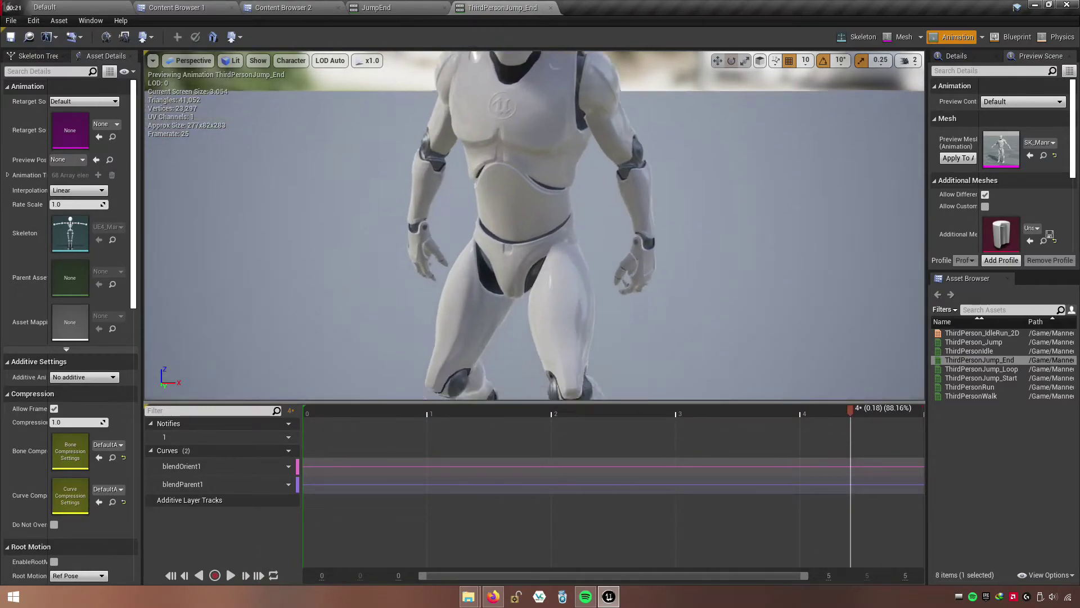
scroll(534, 225, up, 3)
mouse_move(851, 410)
mouse_down()
mouse_move(557, 434)
mouse_move(540, 449)
mouse_up()
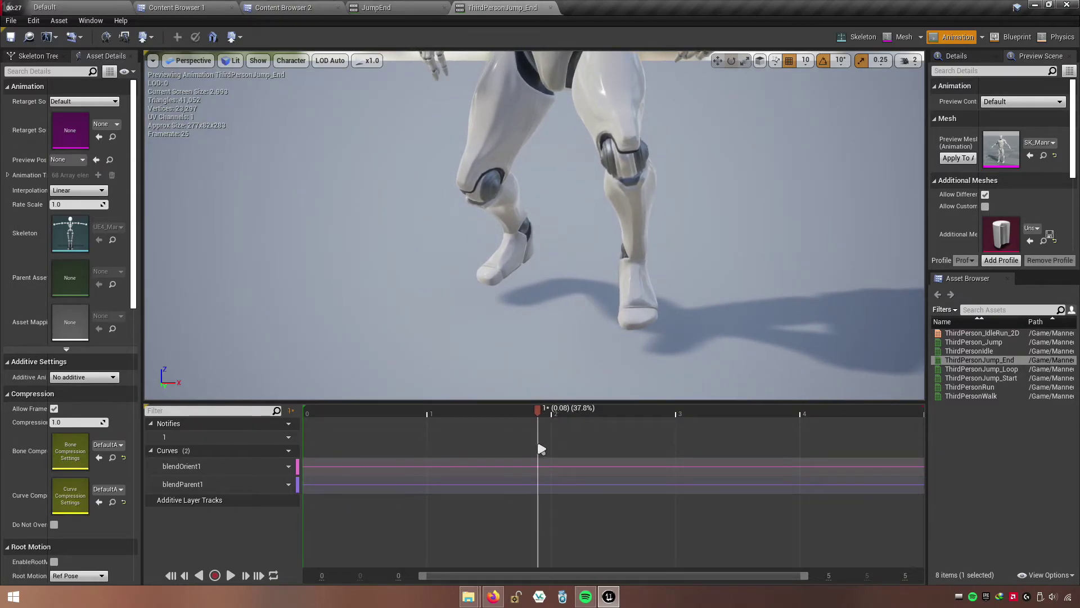
drag(541, 449, 563, 449)
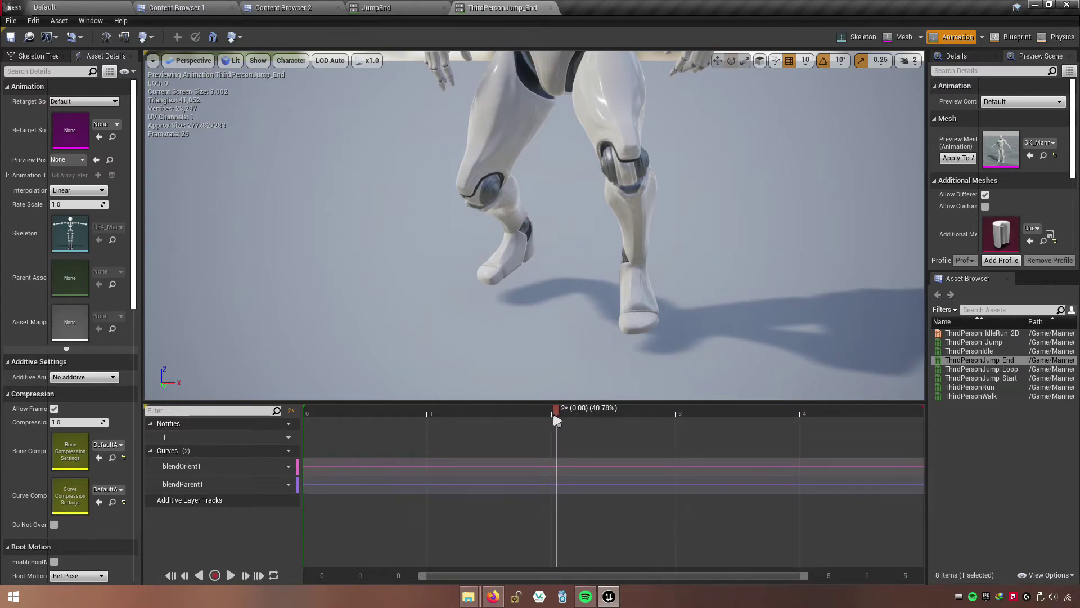
drag(556, 421, 550, 423)
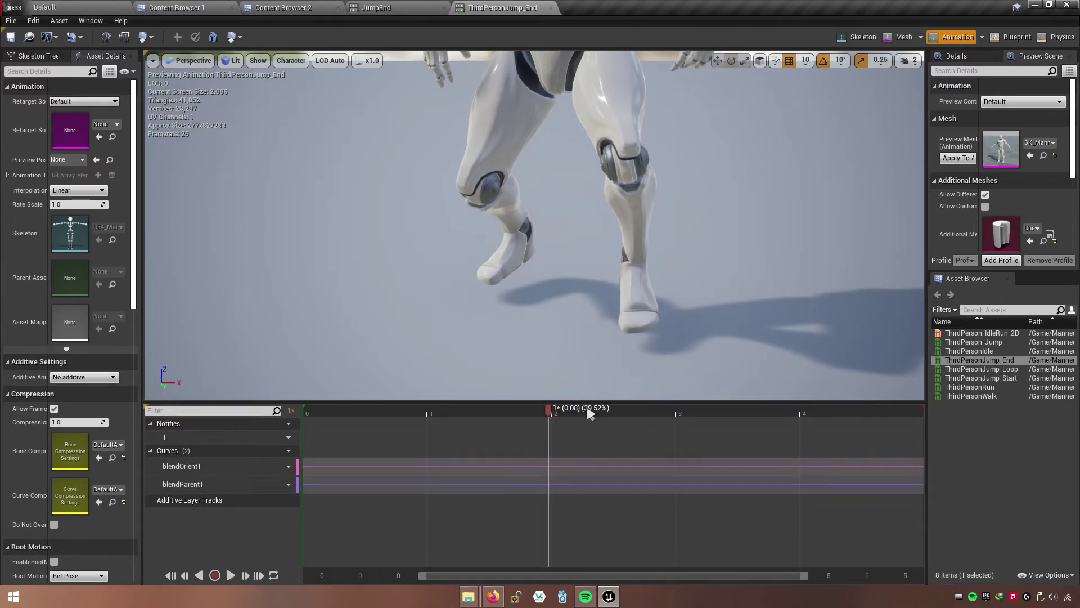
click(377, 7)
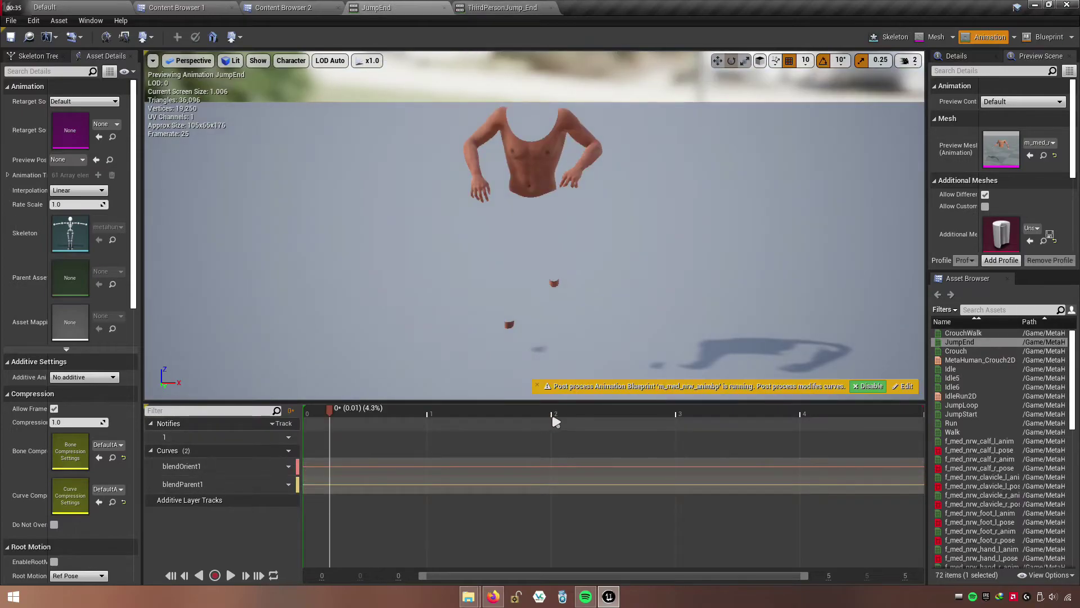
- Scrub JumpEnd to about frame 1, add a new notify named FootstepEnd, then close its editor
drag(536, 415, 550, 427)
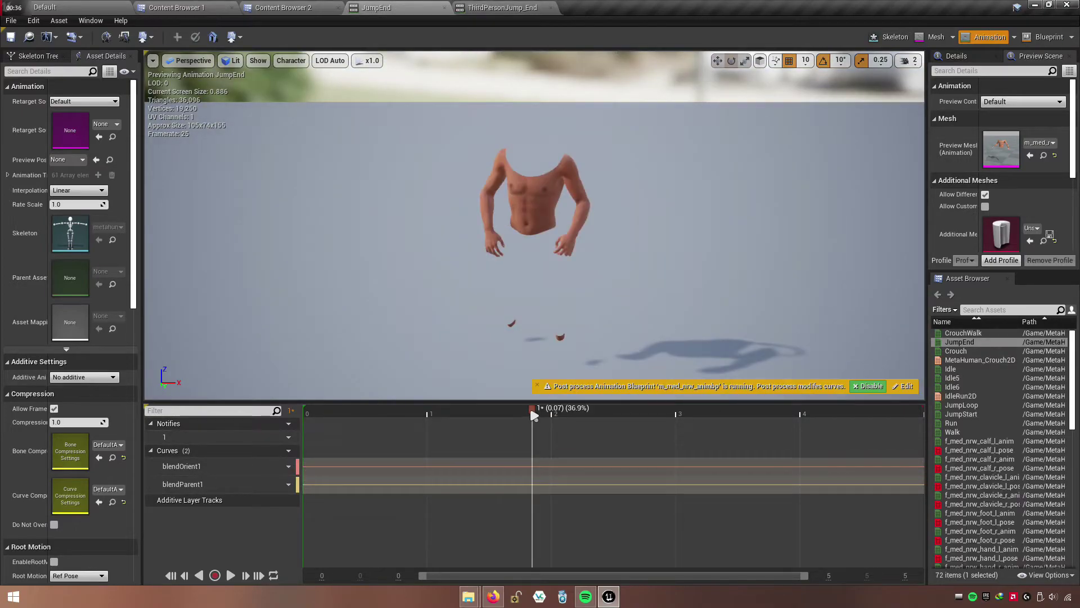
right_click(548, 441)
mouse_move(571, 451)
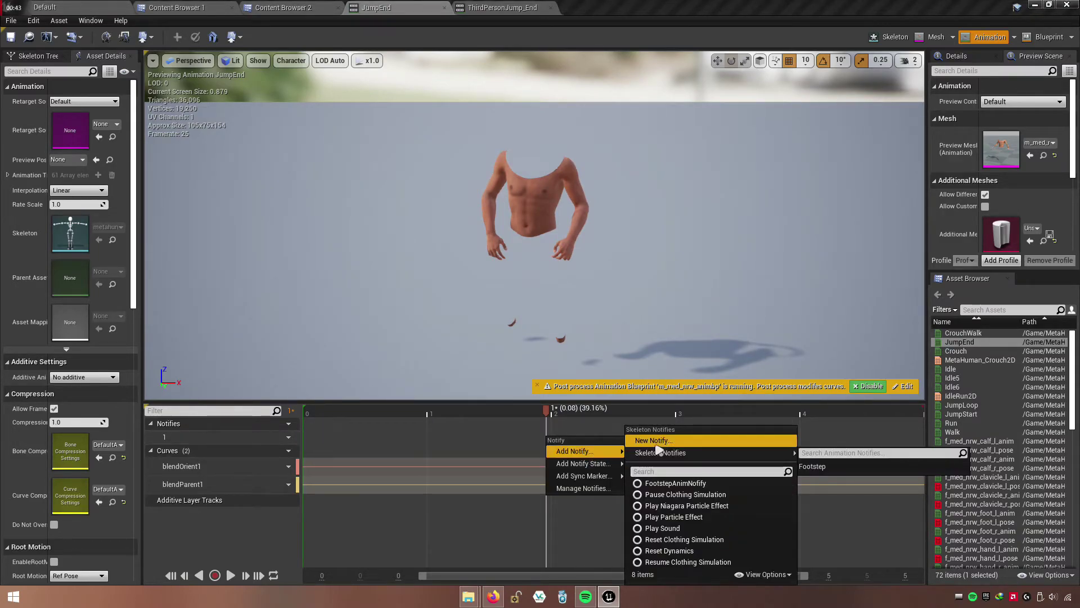
click(655, 442)
text(FootstepEnd)
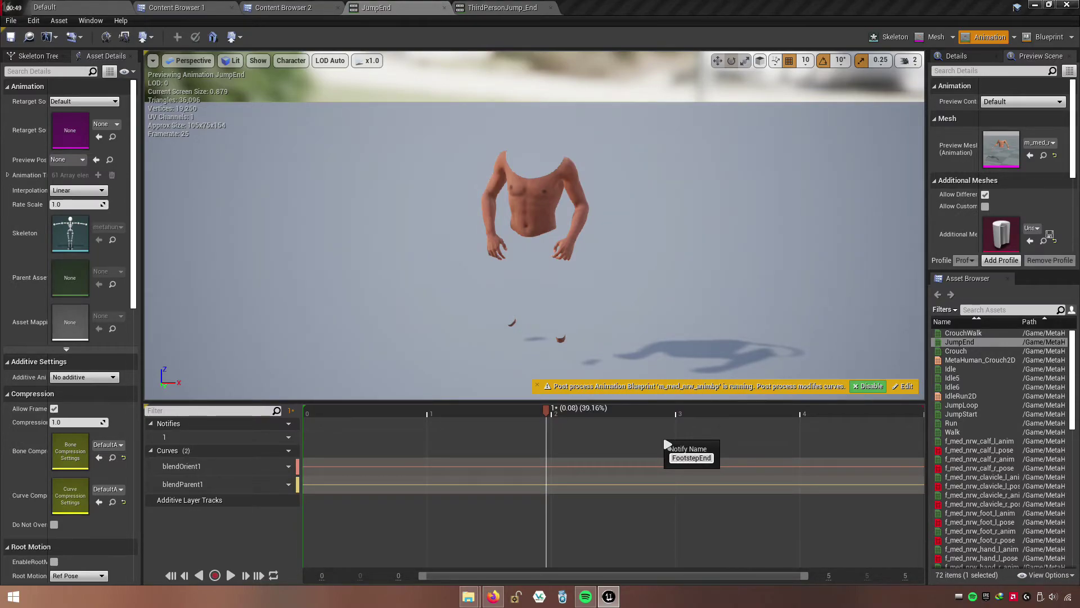
key(Return)
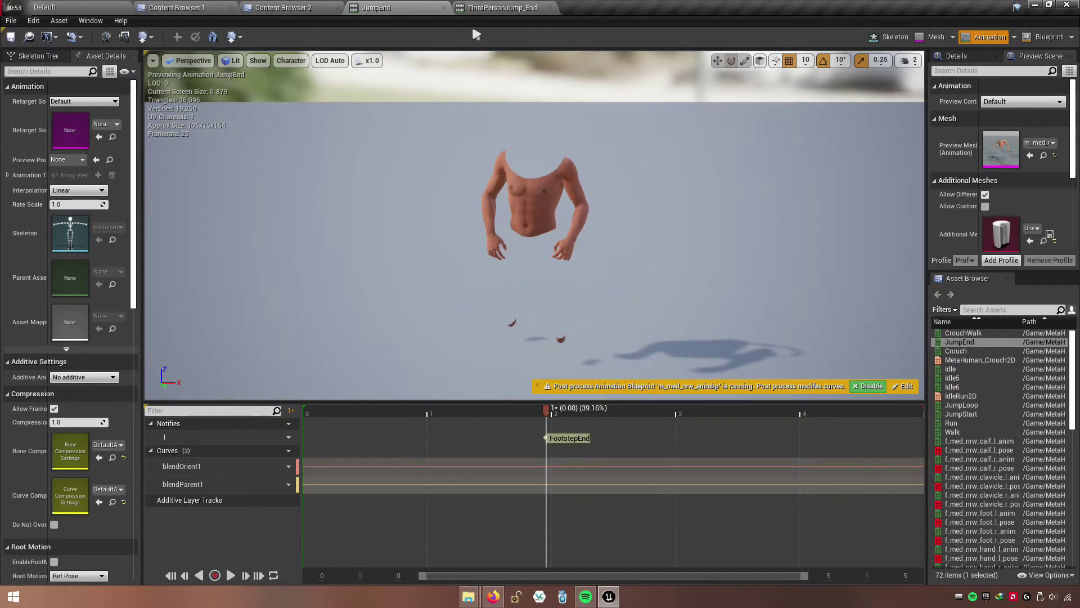
click(443, 8)
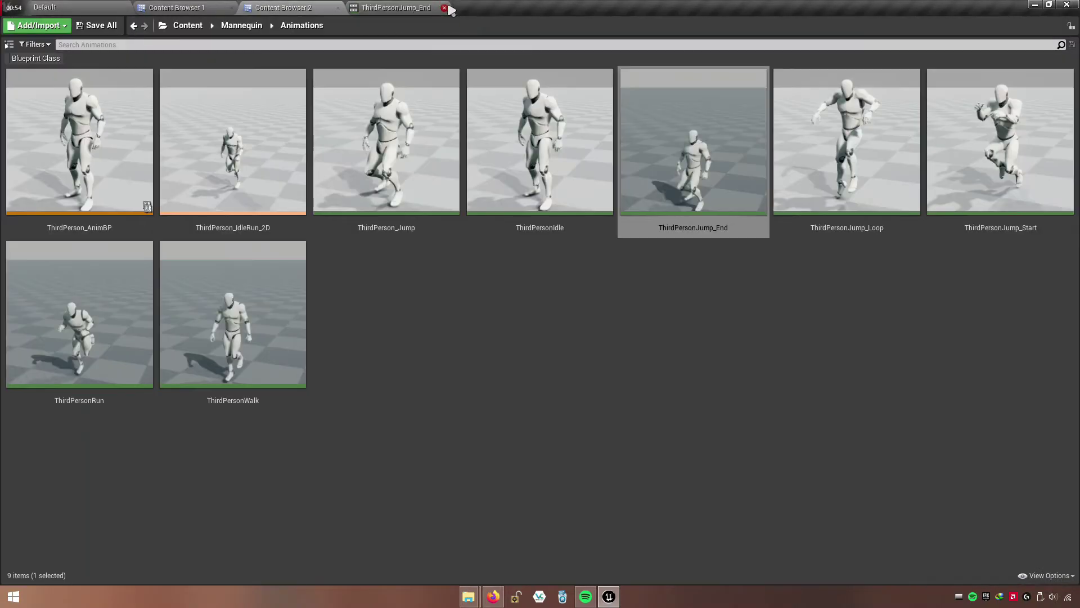
- Open MetaHuman_AnimBP from the MetaHumans folder and go to its Footsteps function graph
click(337, 8)
click(383, 334)
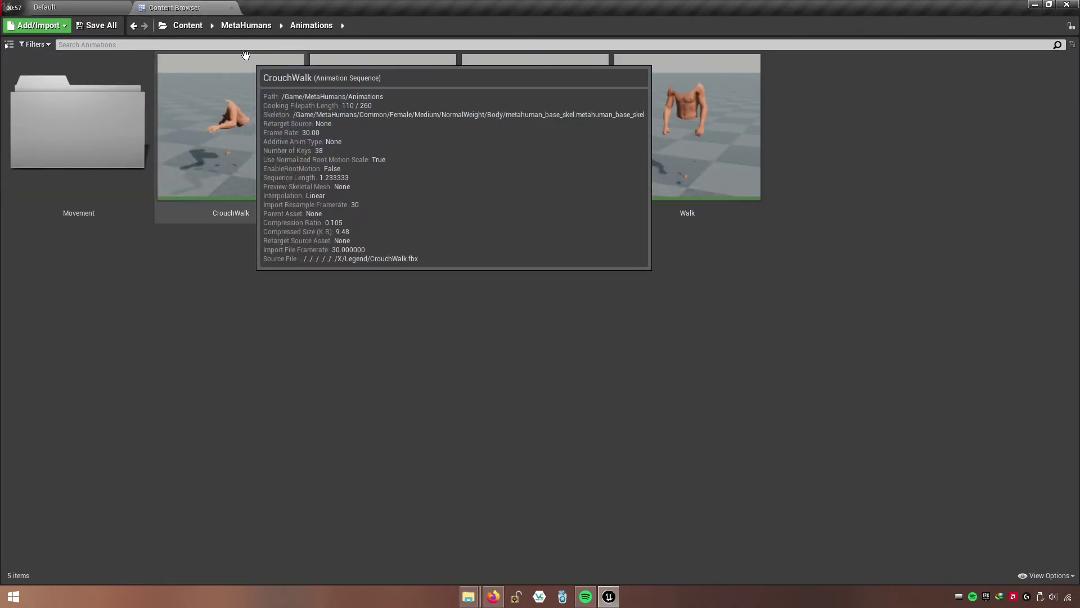
click(241, 26)
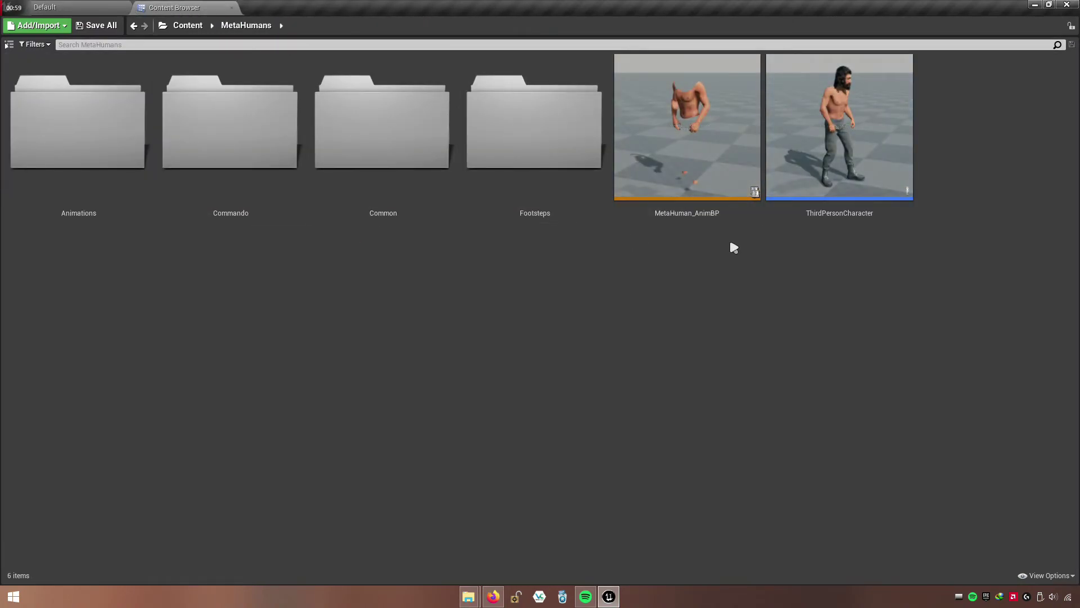
double_click(710, 200)
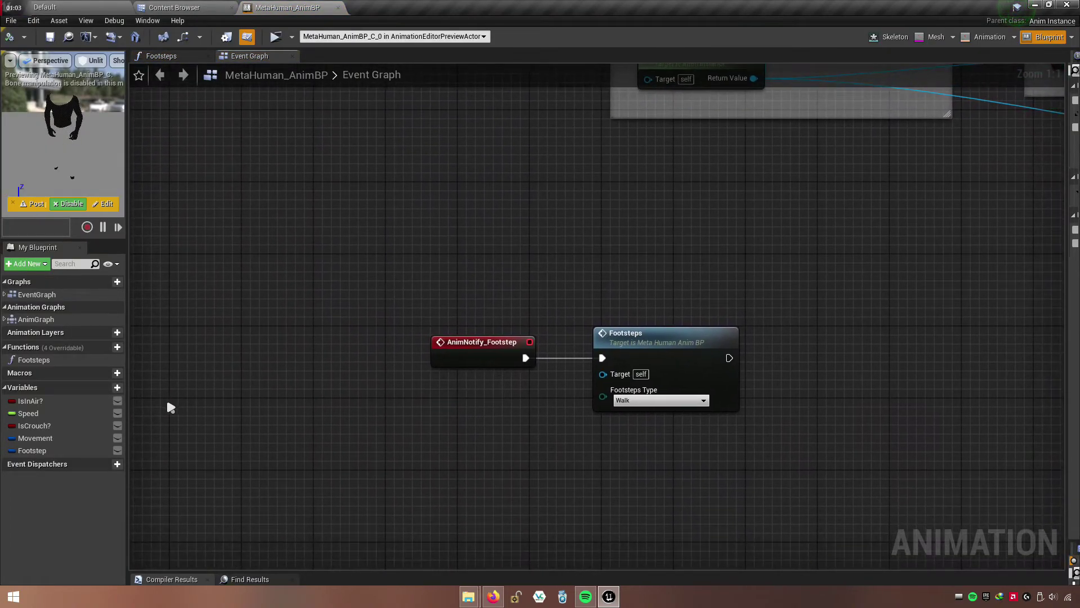
double_click(48, 363)
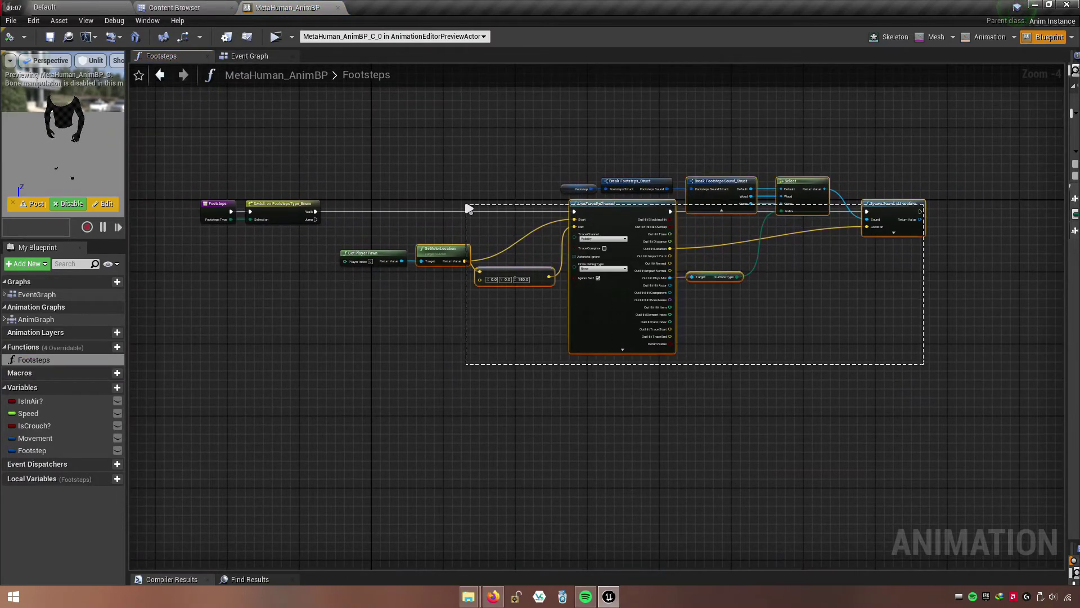
- Select the line trace, break, select and Spawn Sound at Location nodes and copy them
drag(830, 347, 397, 178)
click(701, 417)
right_drag(870, 372, 777, 386)
scroll(823, 277, up, 4)
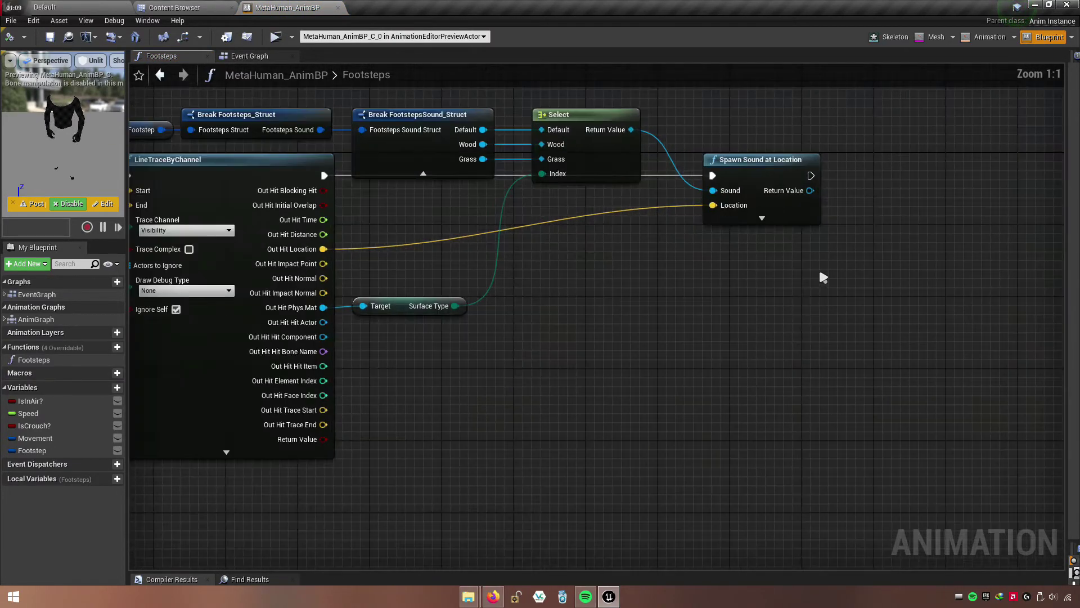
click(842, 265)
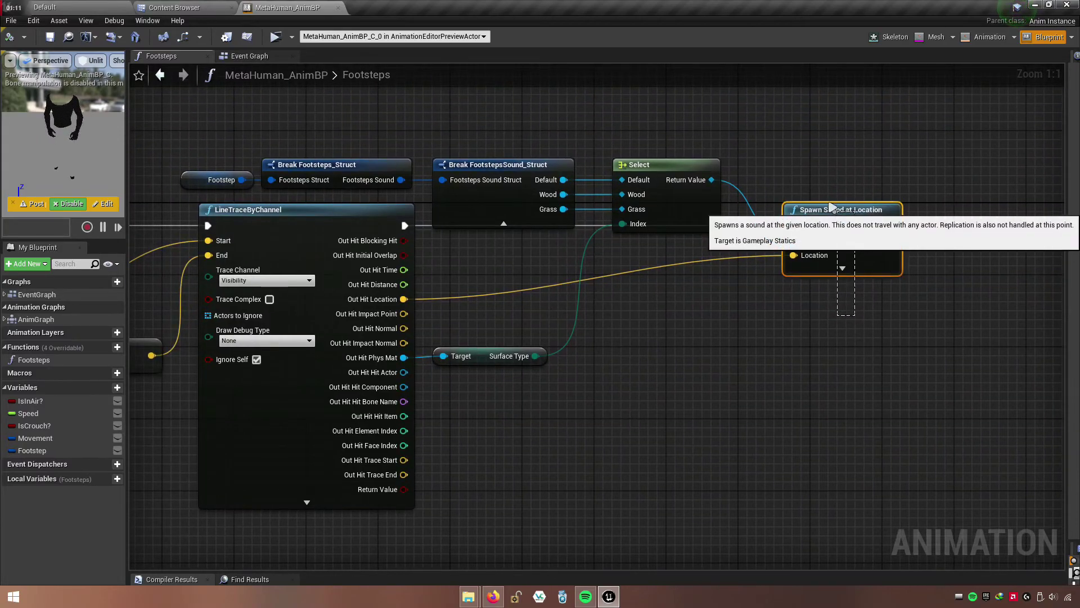
scroll(752, 336, down, 2)
scroll(822, 356, down, 2)
right_drag(822, 357, 871, 350)
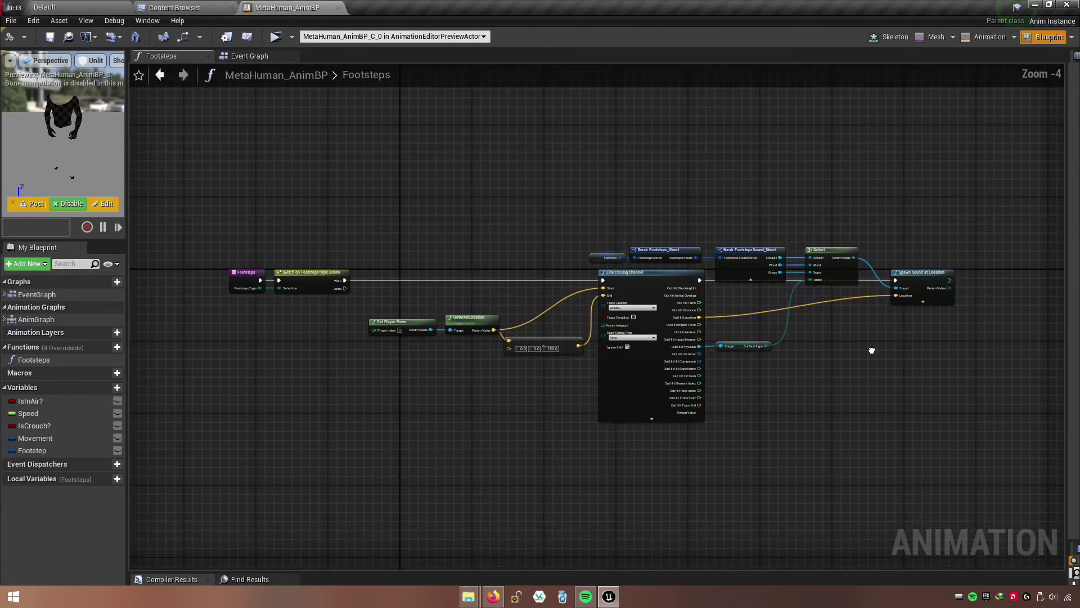
drag(760, 367, 406, 225)
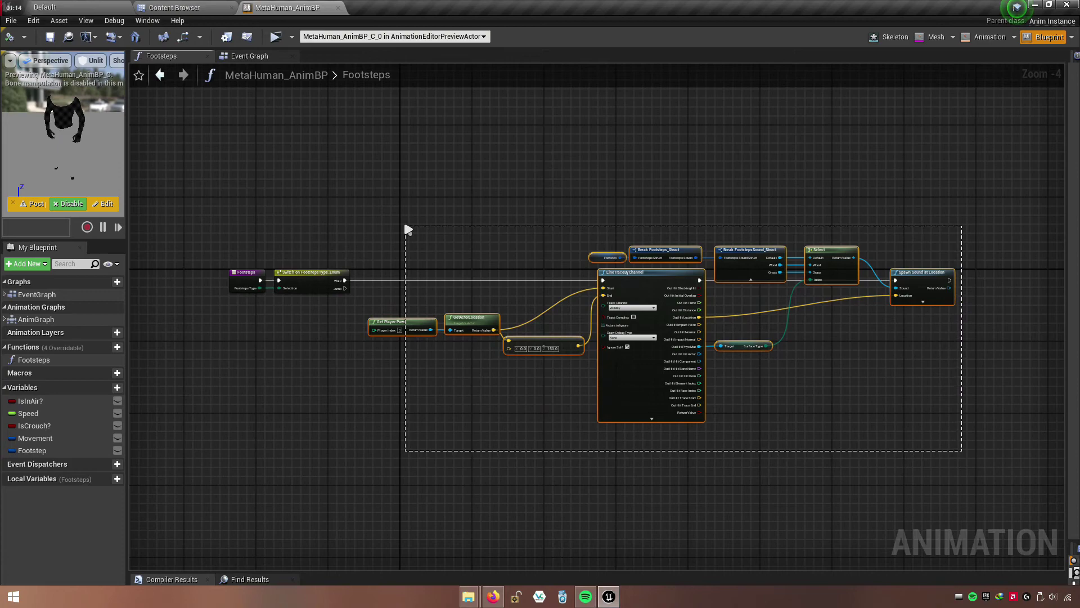
right_click(670, 273)
click(684, 304)
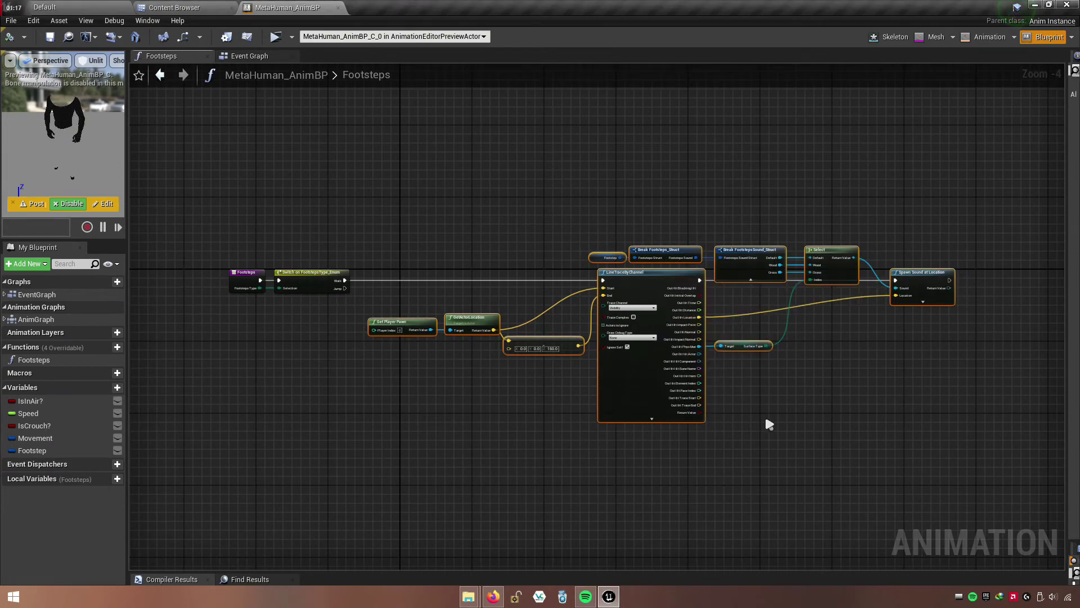
- Paste the copied node chain into empty space below and position it
right_drag(766, 420, 729, 251)
key(ctrl+v)
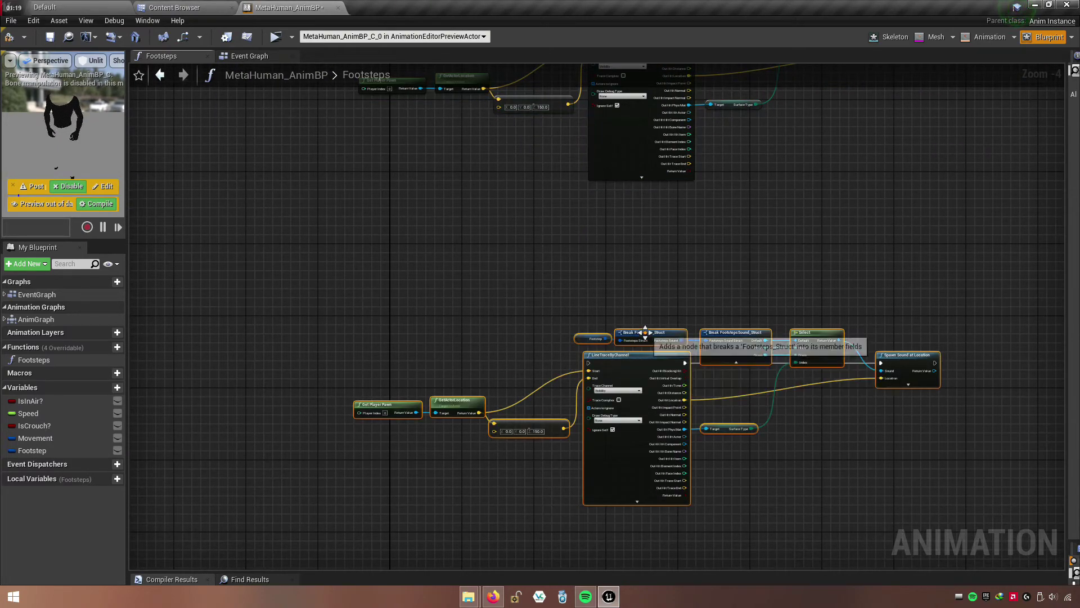
drag(645, 333, 623, 282)
mouse_move(624, 180)
right_down()
mouse_move(658, 327)
mouse_move(669, 258)
right_up()
scroll(669, 321, up, 3)
drag(664, 338, 730, 326)
right_drag(749, 288, 690, 299)
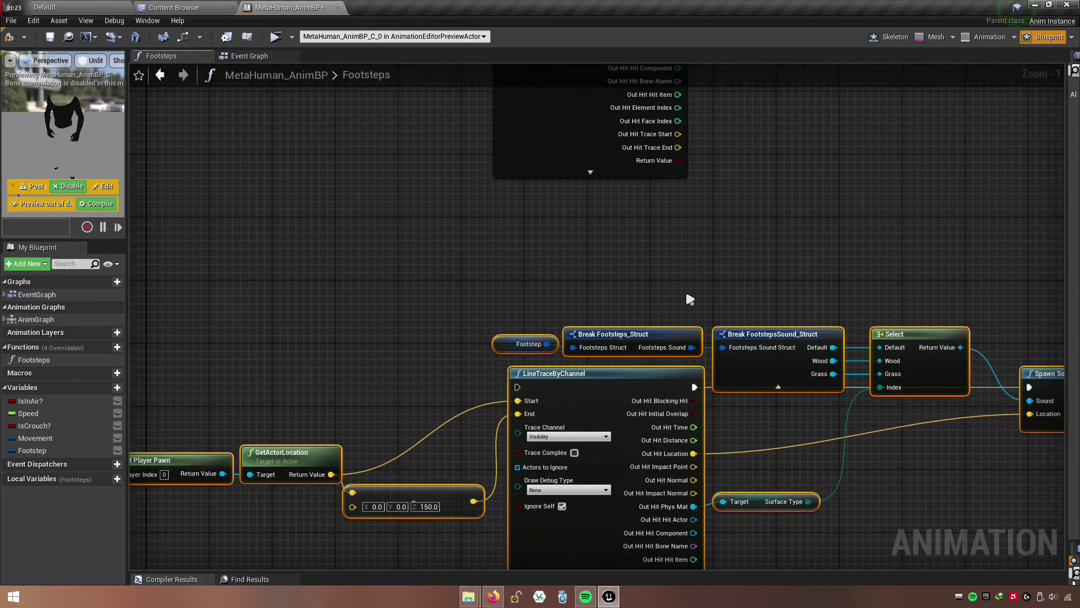
click(687, 295)
- Cut the Footstep getter and Break Footsteps_Struct nodes from the pasted copy
scroll(687, 294, up, 1)
right_drag(726, 255, 662, 255)
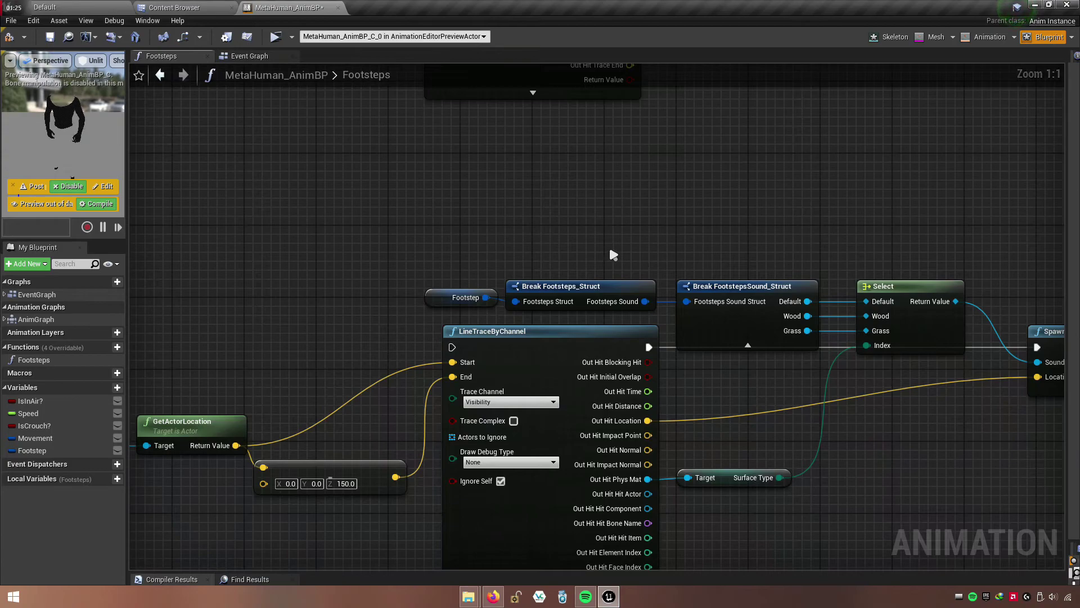
drag(613, 254, 451, 292)
right_click(555, 284)
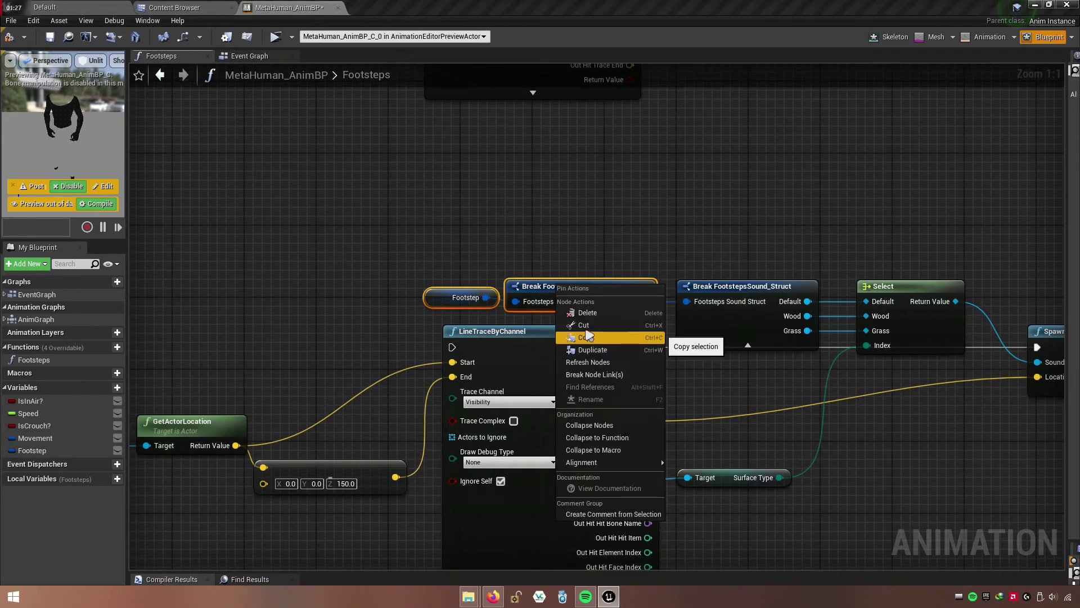
click(588, 325)
mouse_move(372, 304)
right_down()
mouse_move(382, 244)
mouse_move(529, 232)
mouse_move(482, 265)
right_up()
scroll(386, 245, down, 3)
scroll(349, 232, up, 3)
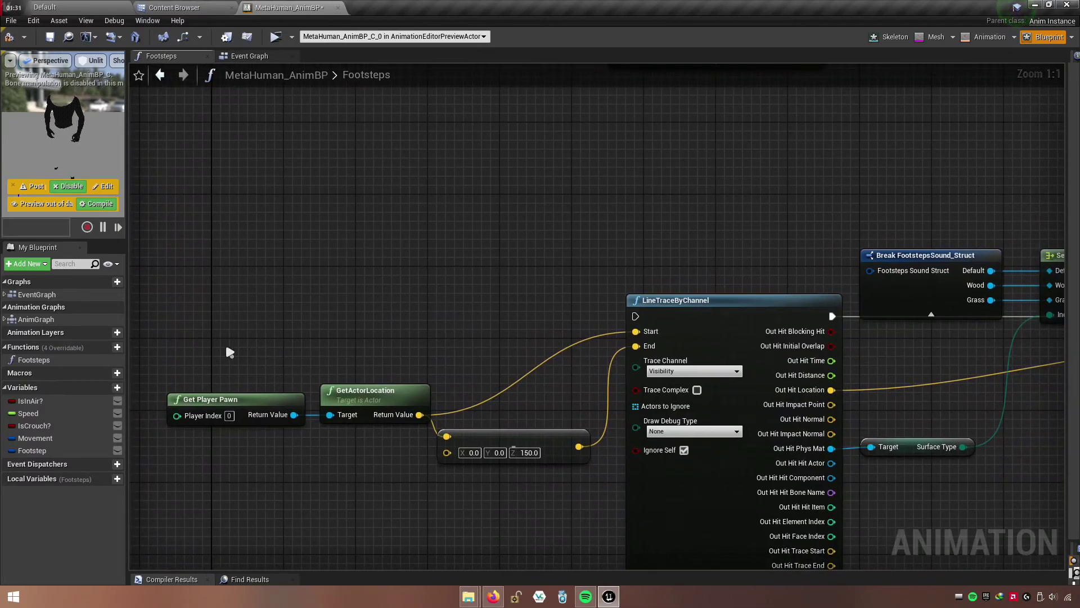
- Add a blueprint variable named FootstepJump of type Footsteps Struct
click(109, 388)
text(FootstepJump)
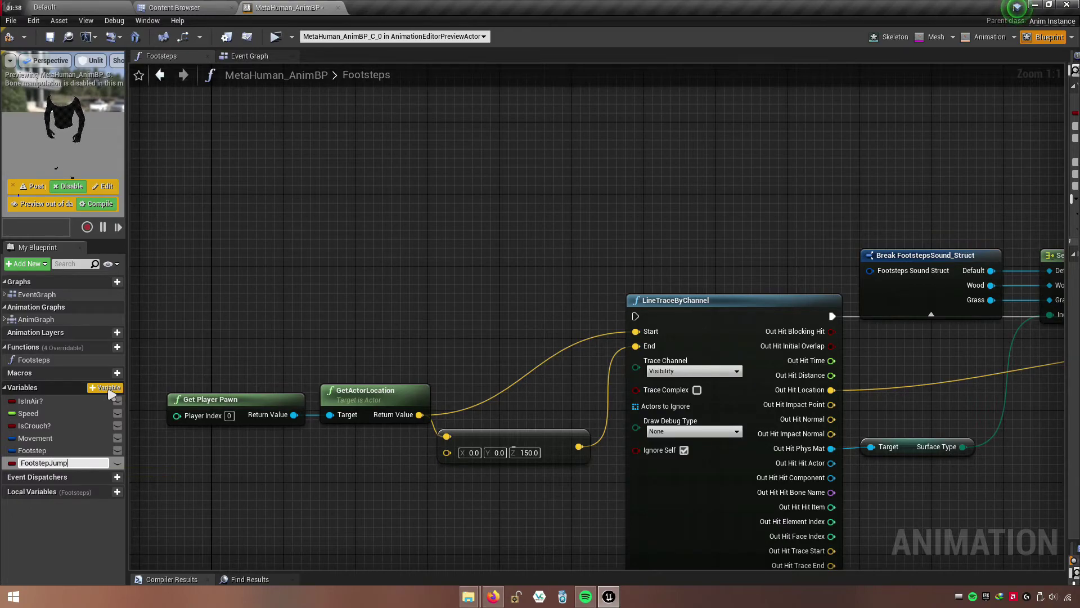
key(Return)
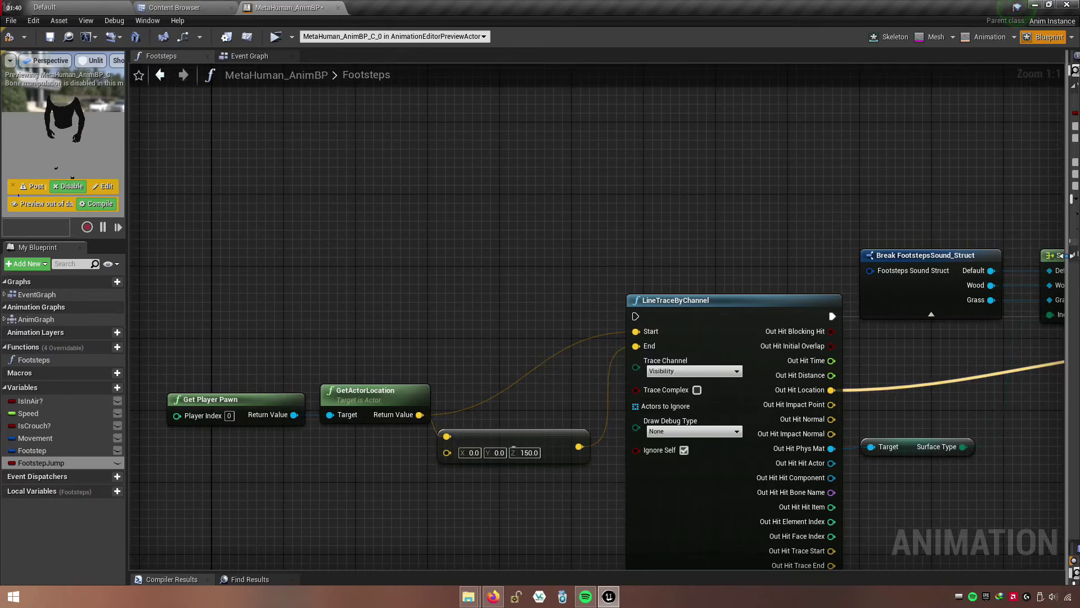
drag(1071, 281, 955, 282)
click(1030, 114)
text(footsteps)
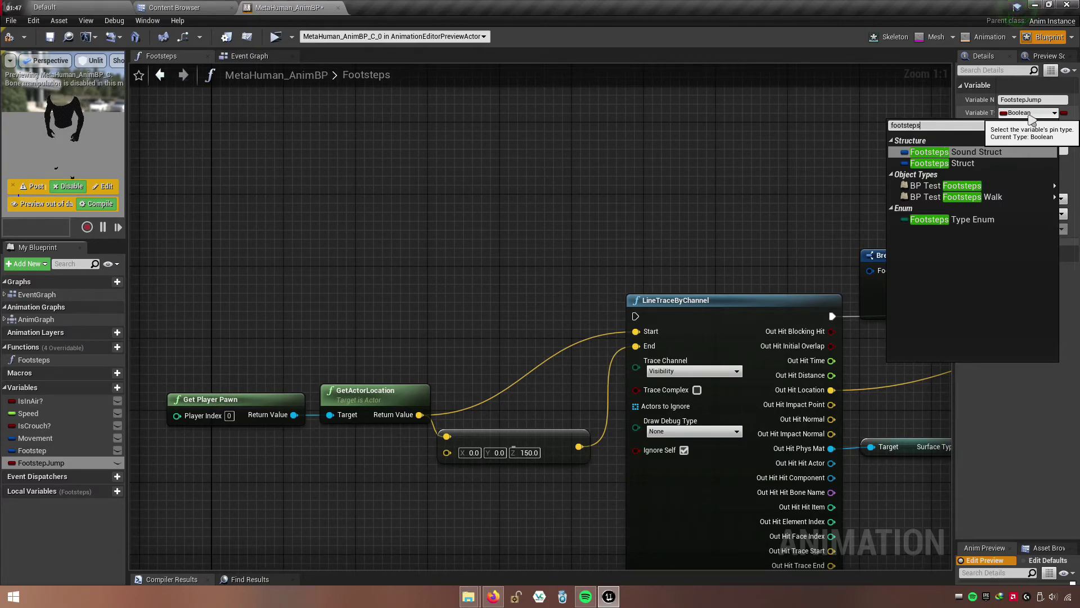
text(_struct)
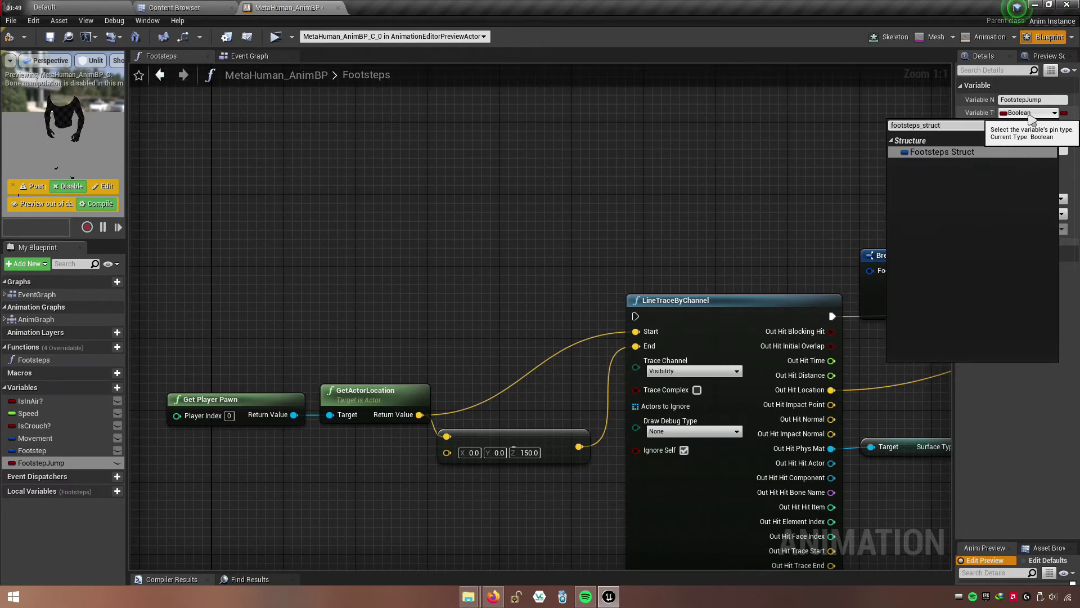
key(Return)
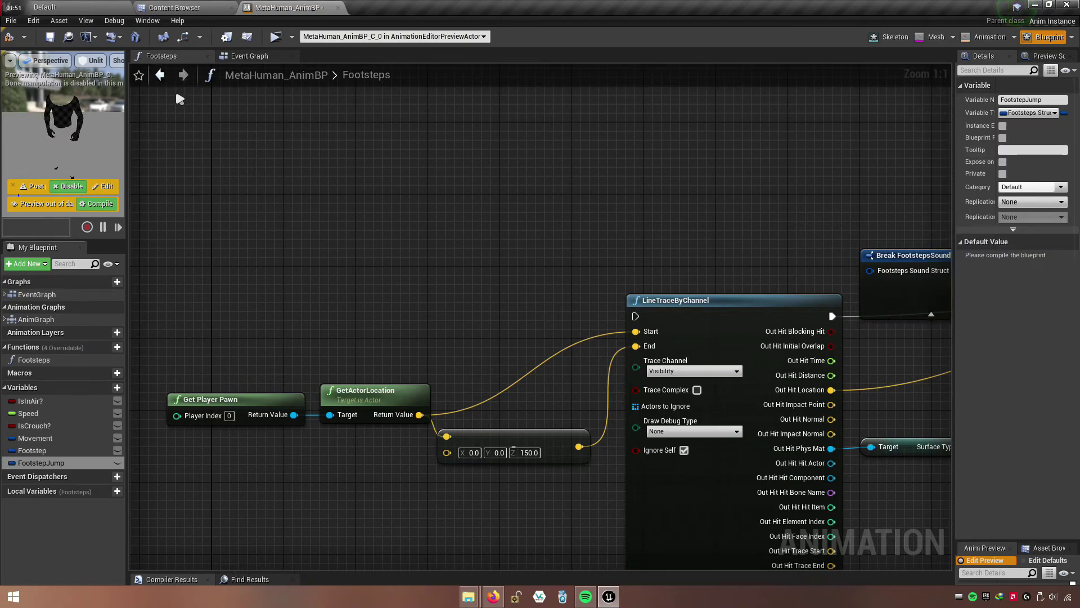
- Compile the AnimBP, close the variable properties panel, and show the Content Browser
click(9, 38)
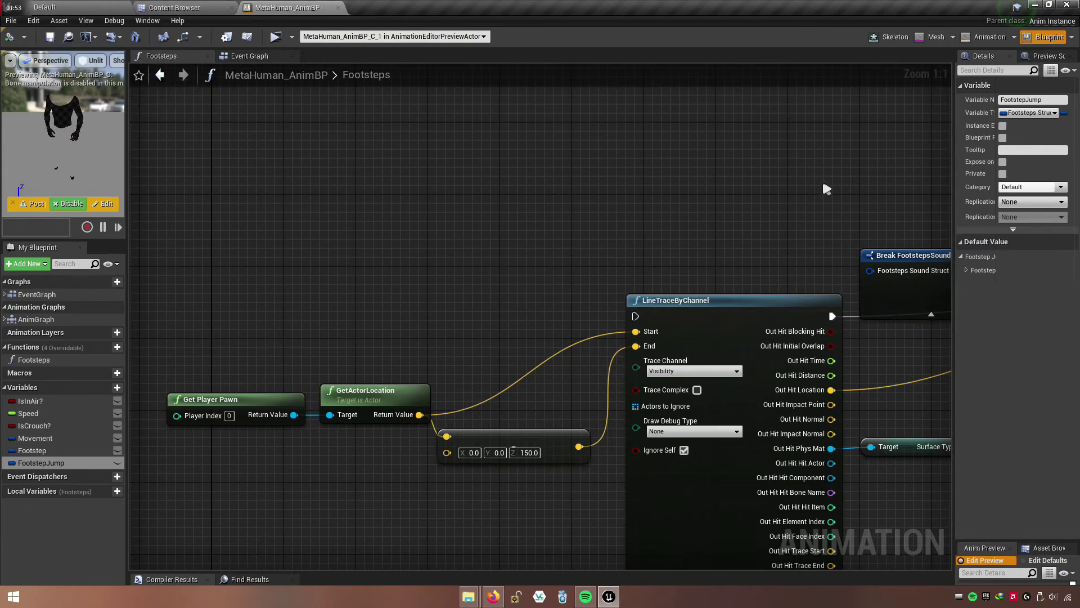
click(818, 163)
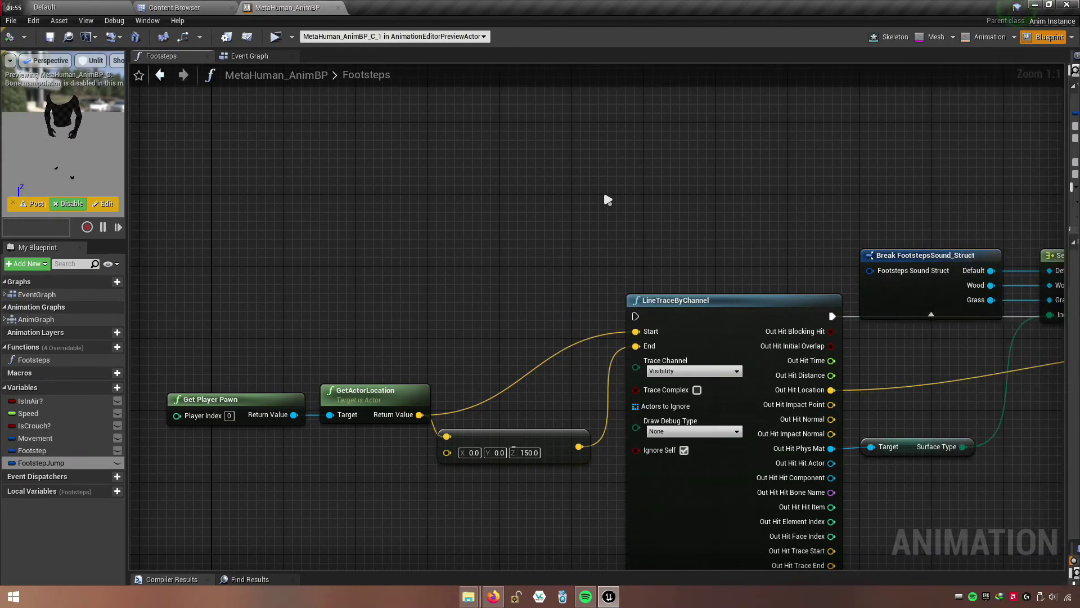
click(186, 7)
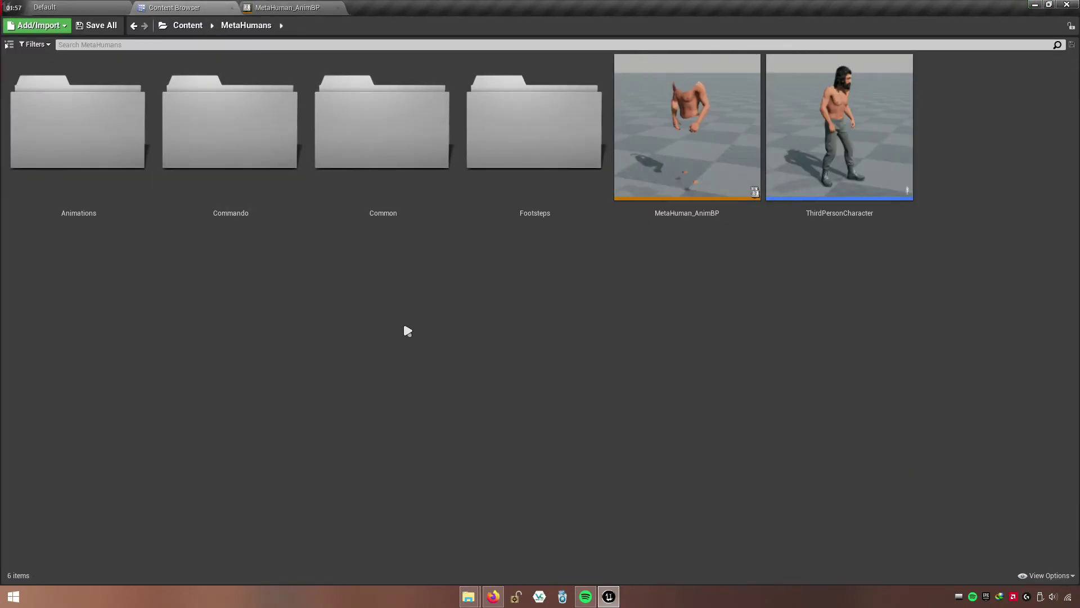
- In the Footsteps folder, duplicate FootstepsSound_Struct and name the copy FootstepsJumpSound_Struct
double_click(549, 214)
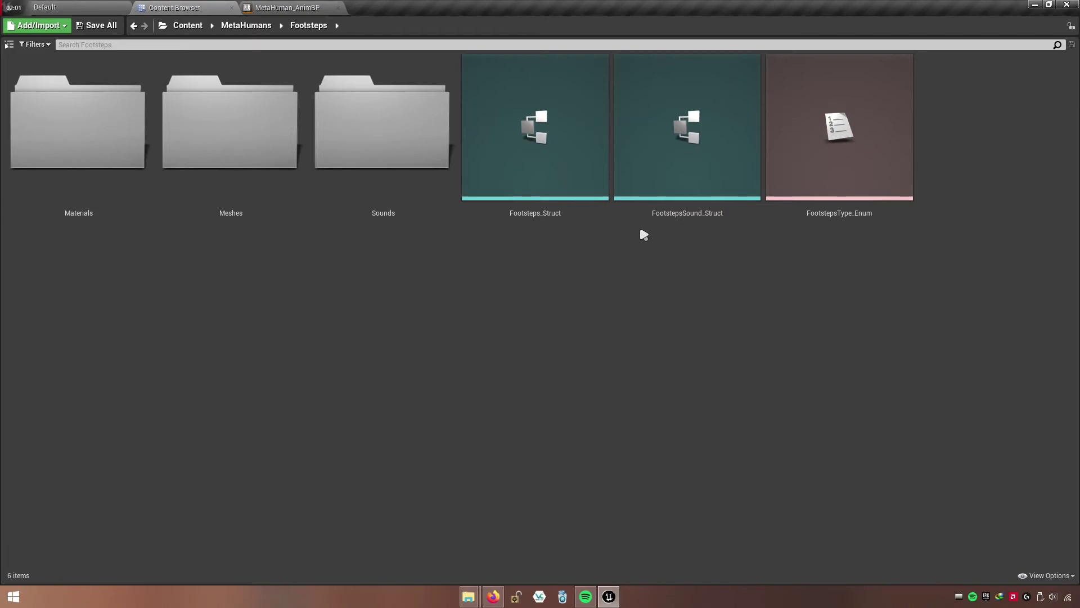
click(686, 216)
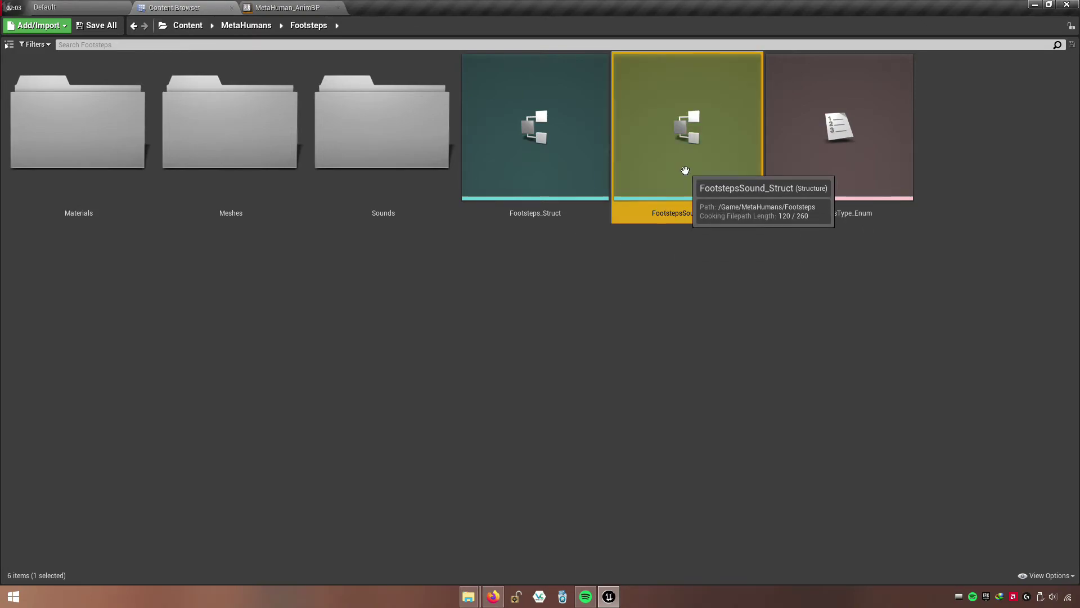
right_click(690, 173)
click(704, 212)
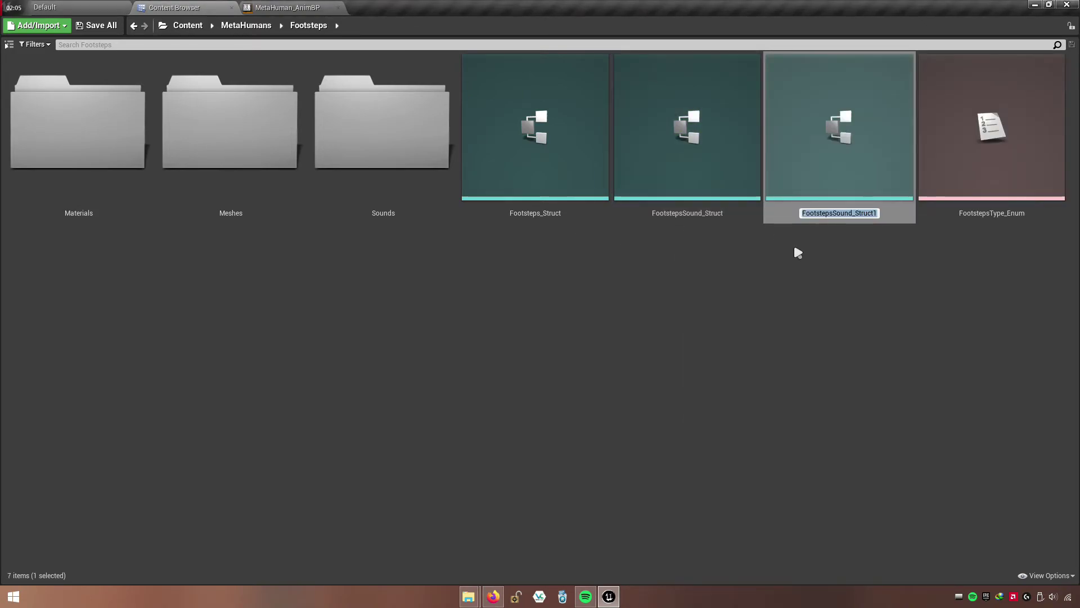
key(Right)
key(BackSpace)
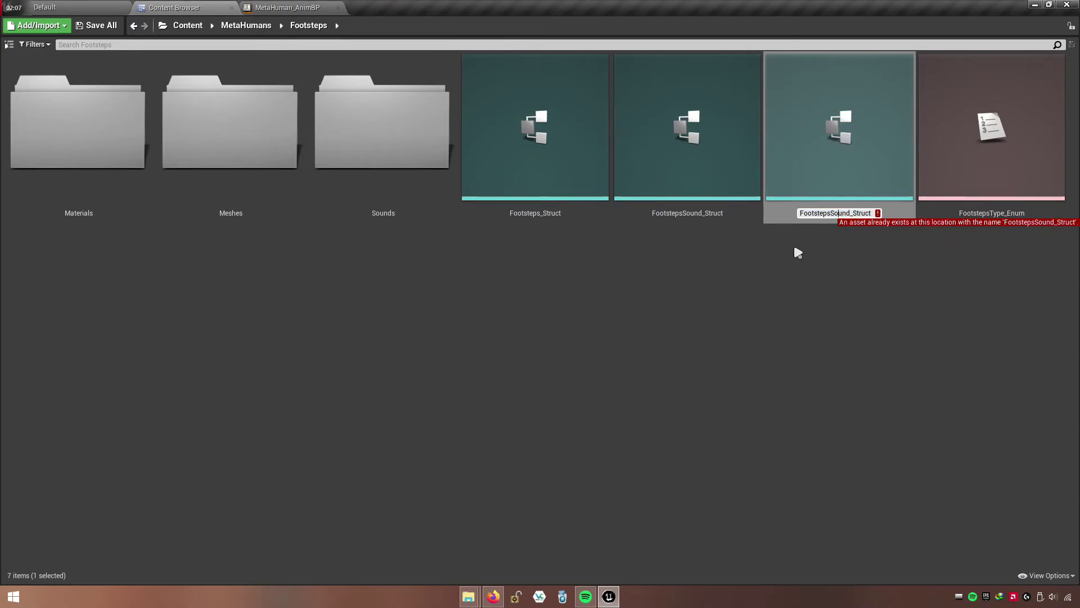
key(Left)
key(Left)
key(Left)
text(Jump)
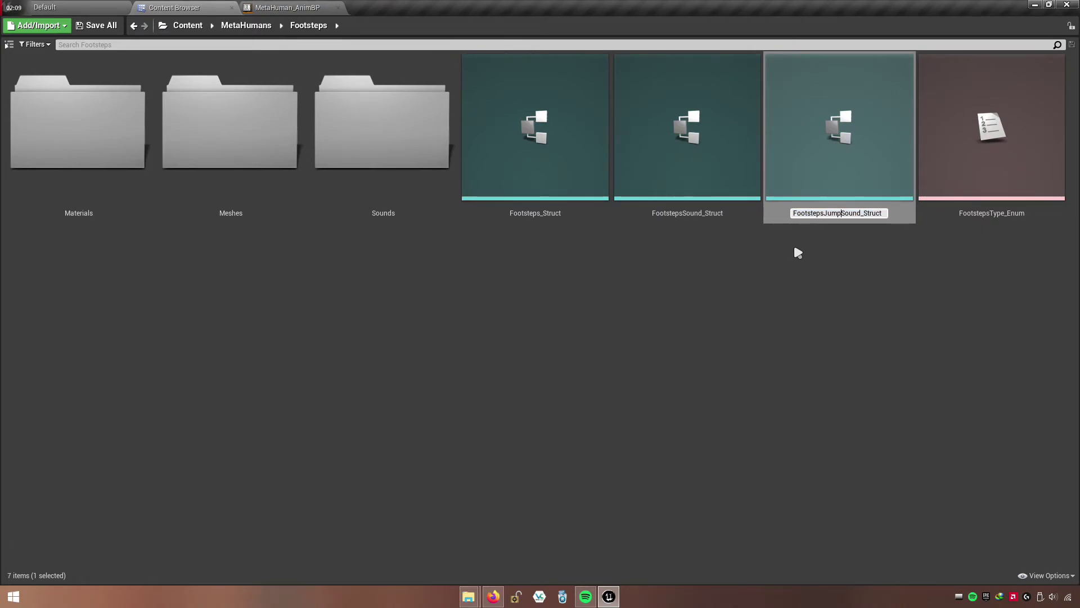
key(Return)
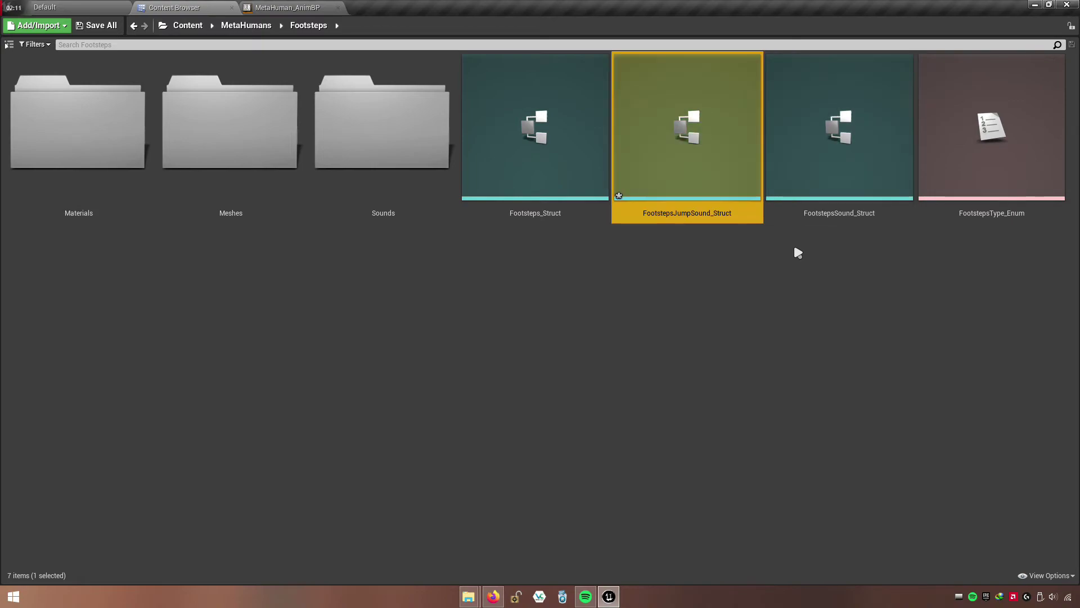
- Check FootstepsJumpSound_Struct's fields, then save all modified assets
double_click(681, 210)
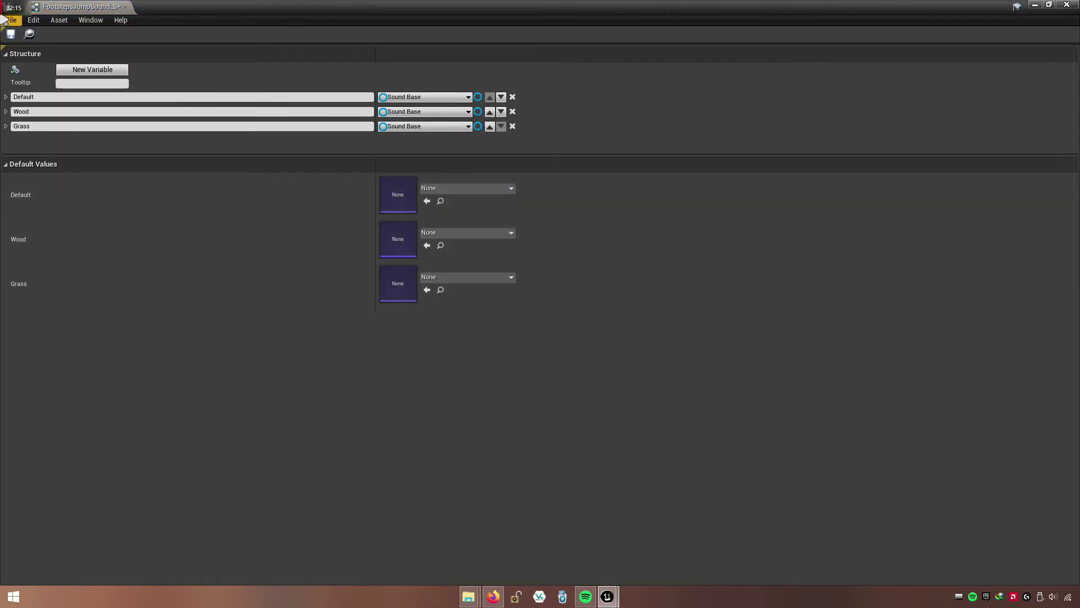
click(126, 8)
click(95, 25)
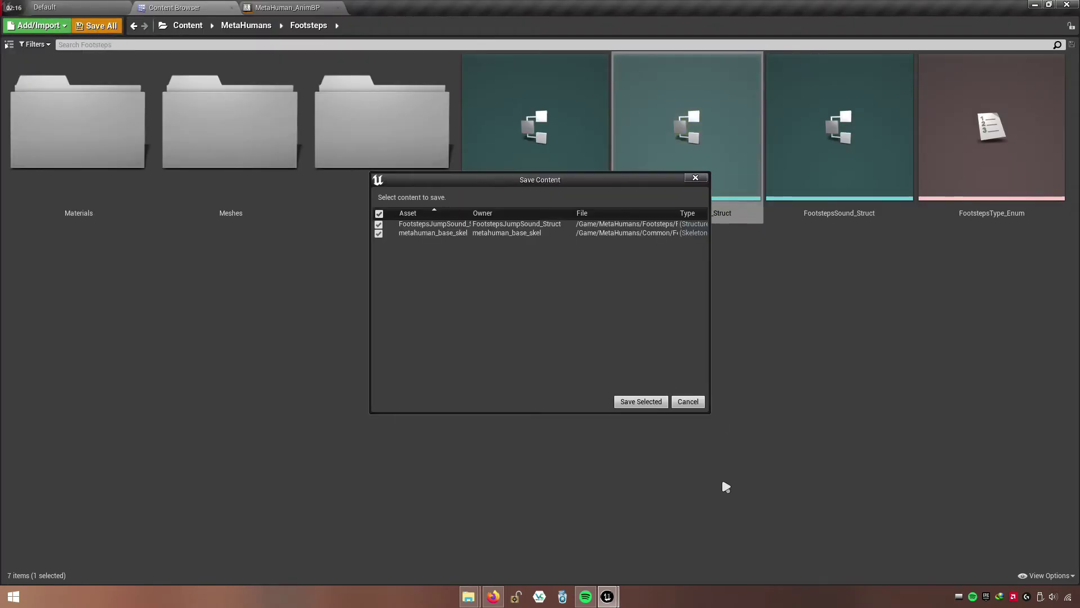
click(640, 403)
- Open Footsteps_Struct and add a new member named Footsteps Jump Sound
click(540, 219)
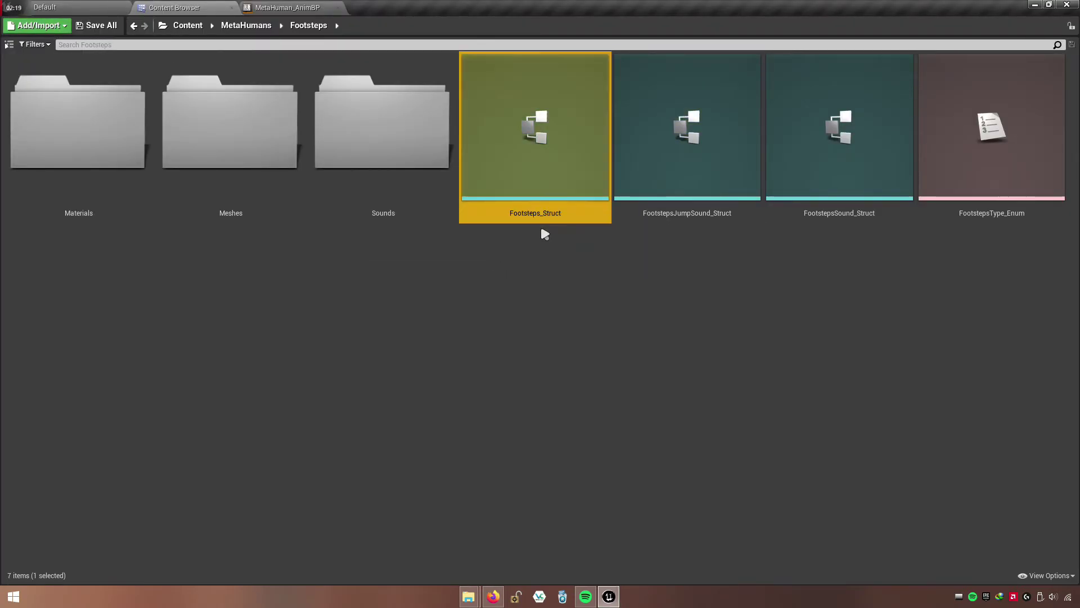
double_click(554, 211)
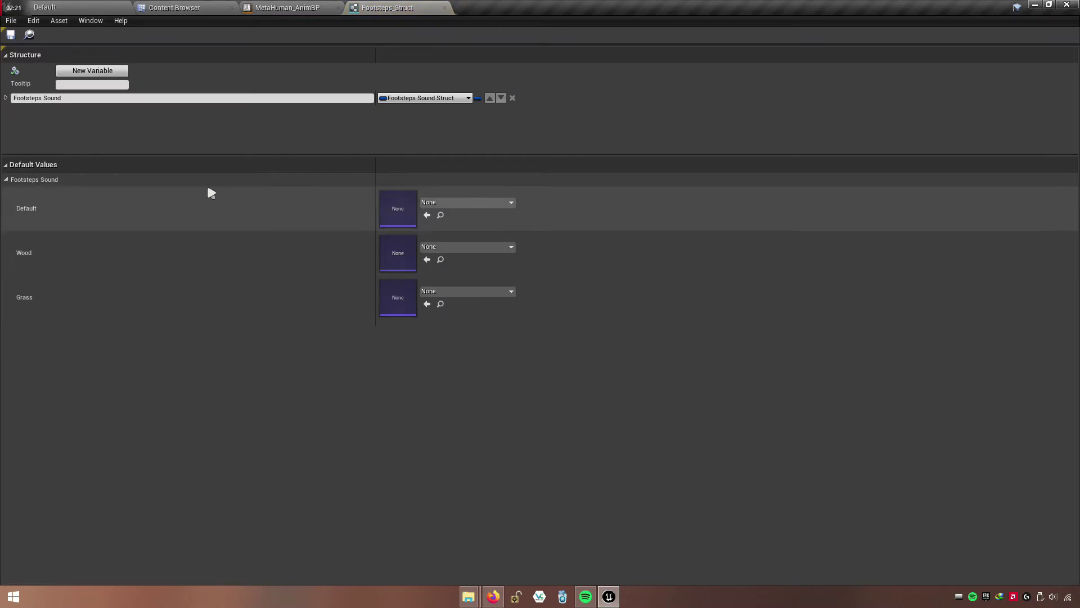
click(120, 75)
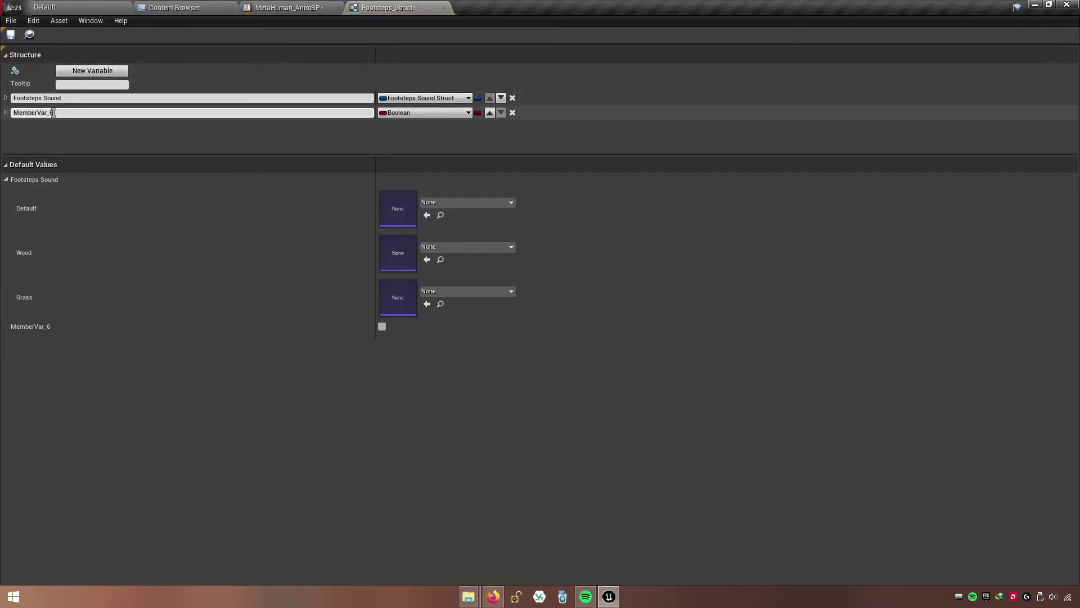
click(53, 112)
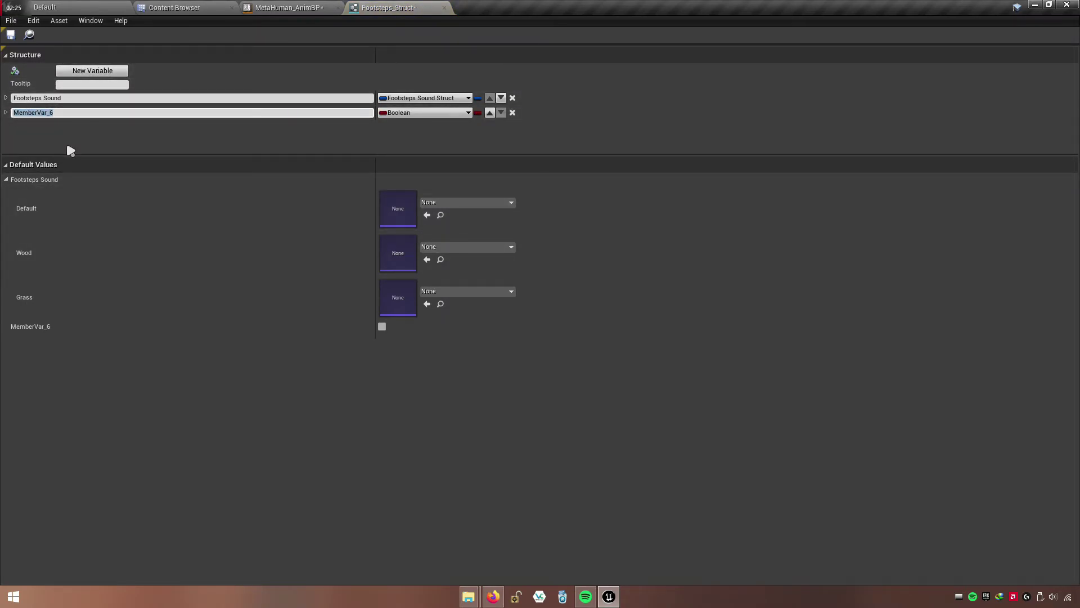
click(12, 97)
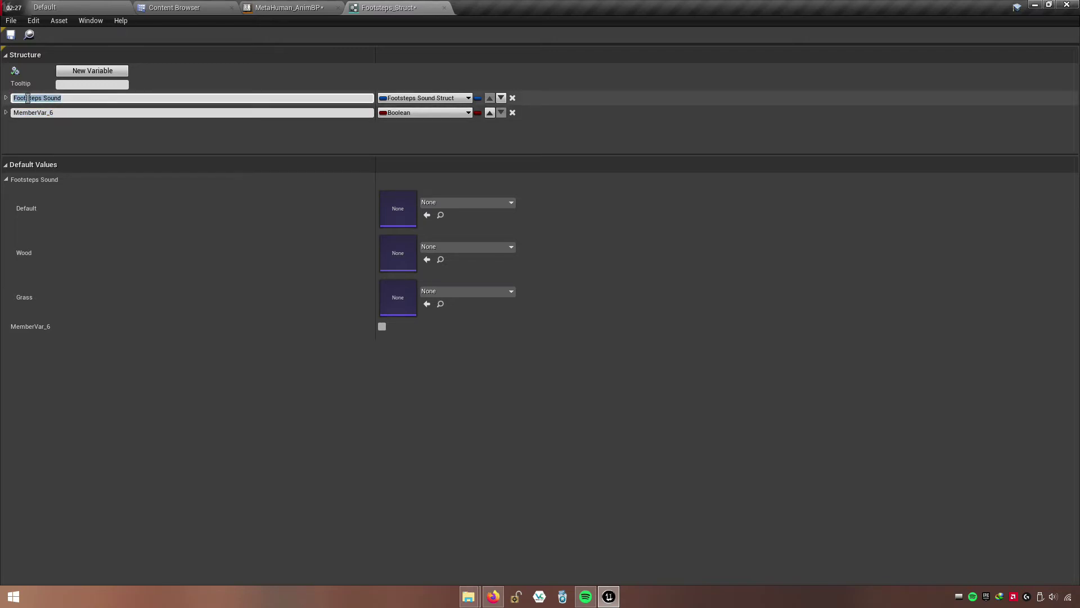
right_click(28, 98)
click(56, 141)
click(10, 115)
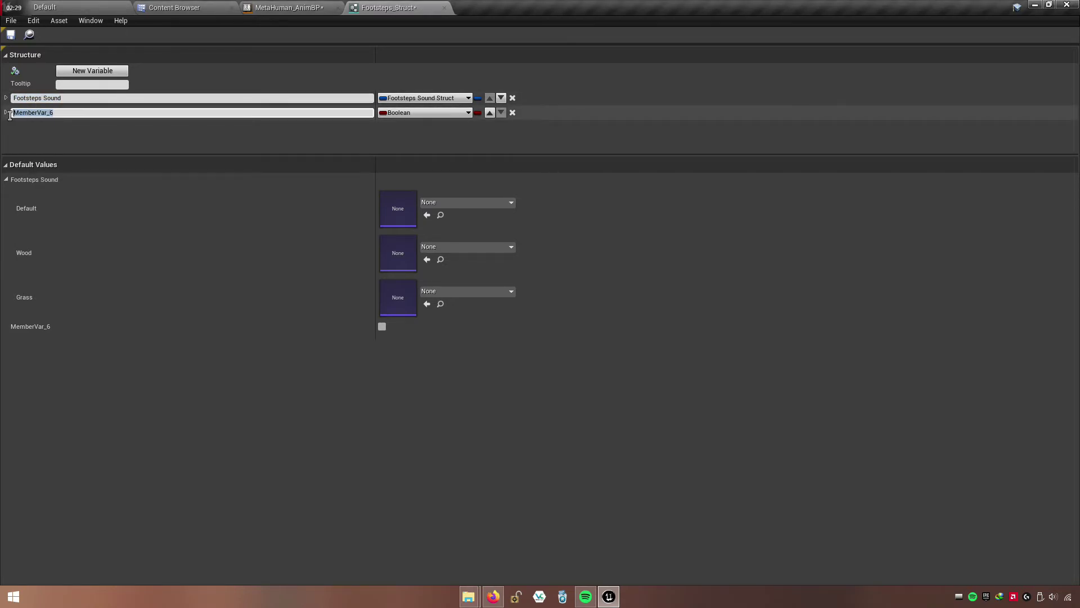
right_click(48, 114)
click(62, 159)
key(ctrl+Left)
text(Jump)
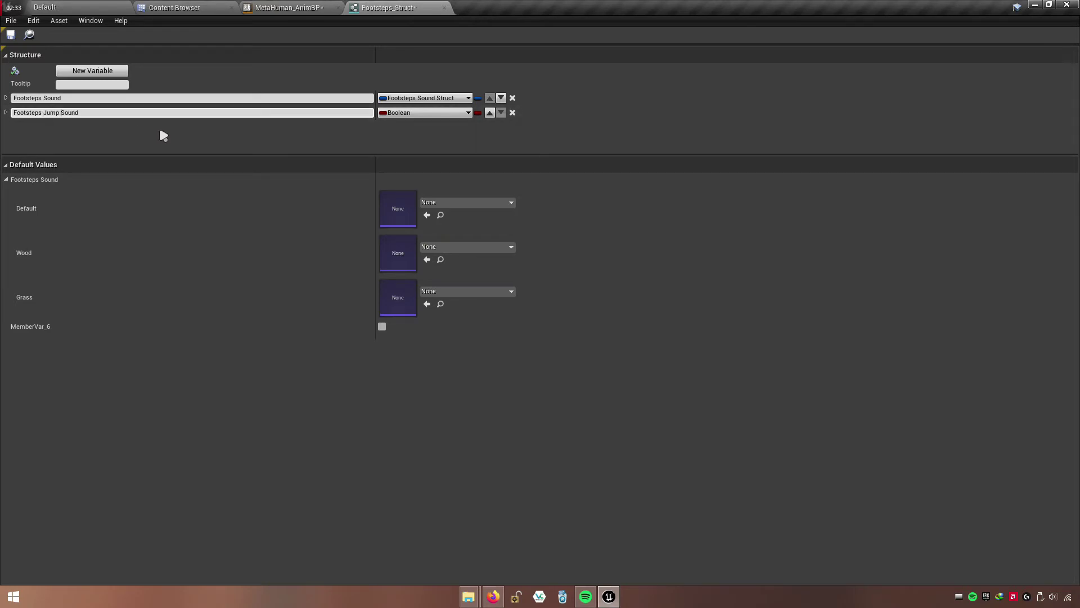
- Set the new member's type to Footsteps Jump Sound Struct, then save and close the struct
click(406, 112)
text(footst)
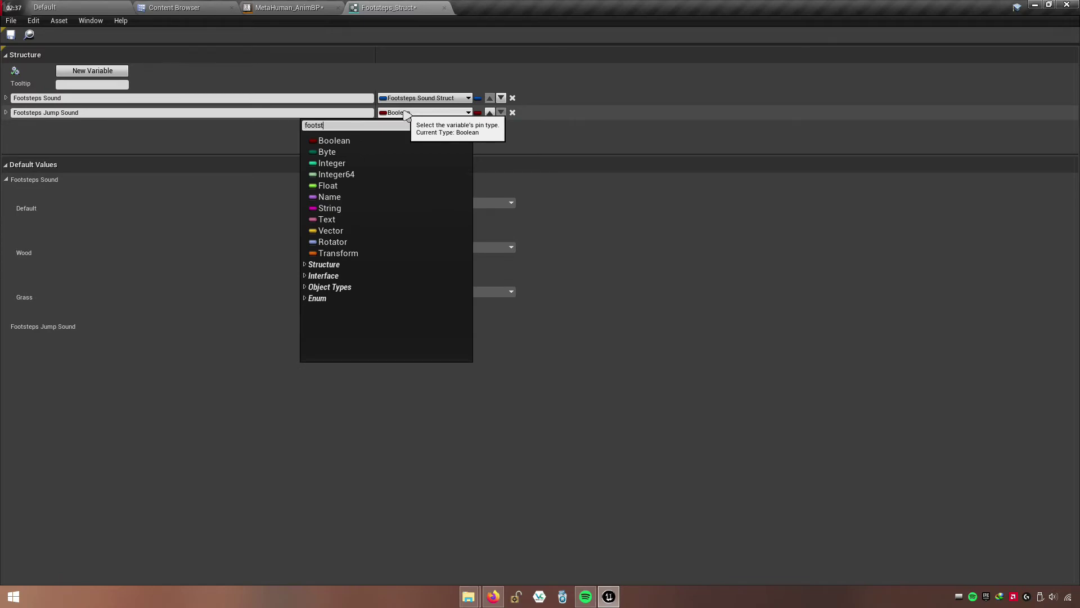
text(eps jump)
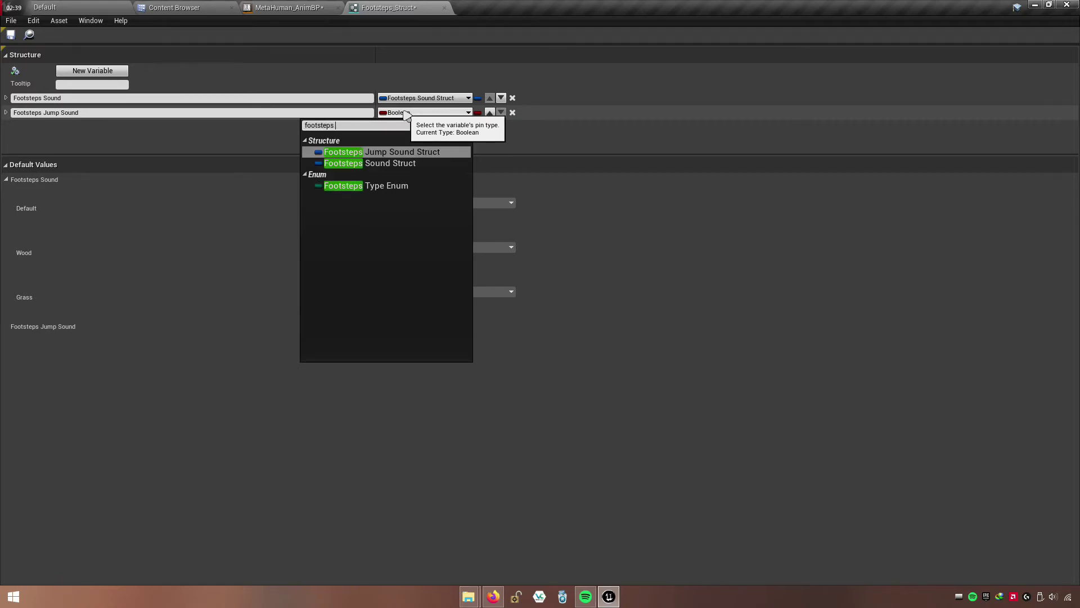
click(413, 152)
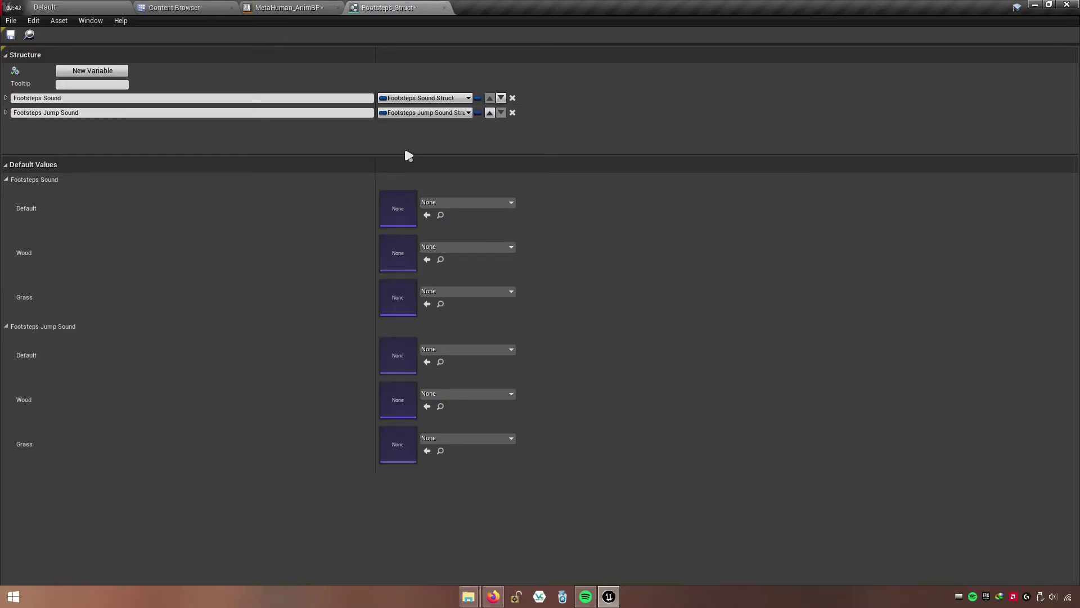
click(11, 35)
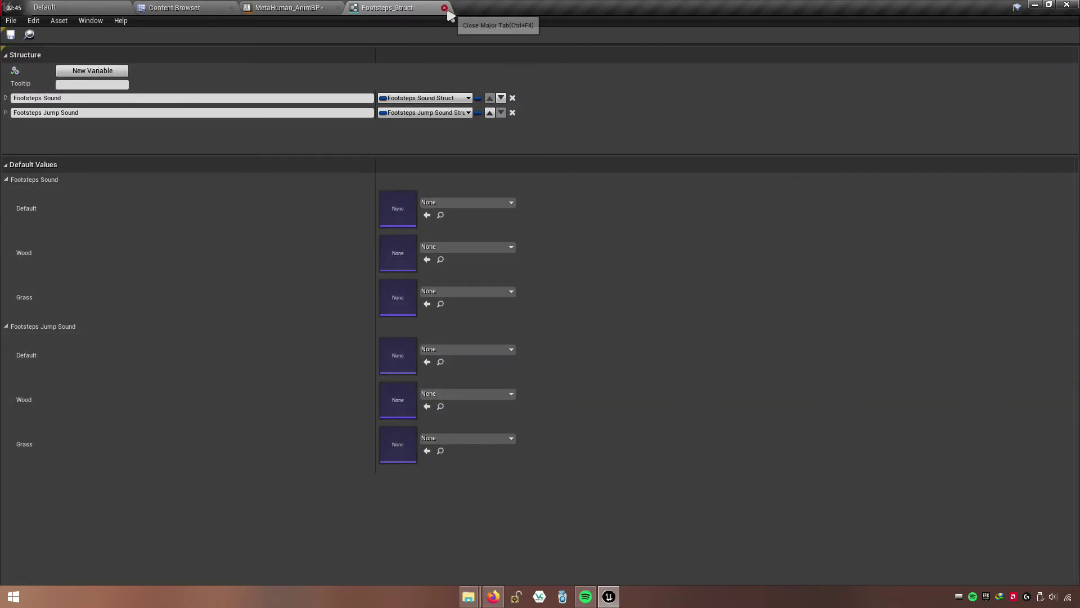
click(445, 7)
- Compile and save the AnimBP and clear space above the line trace
click(9, 37)
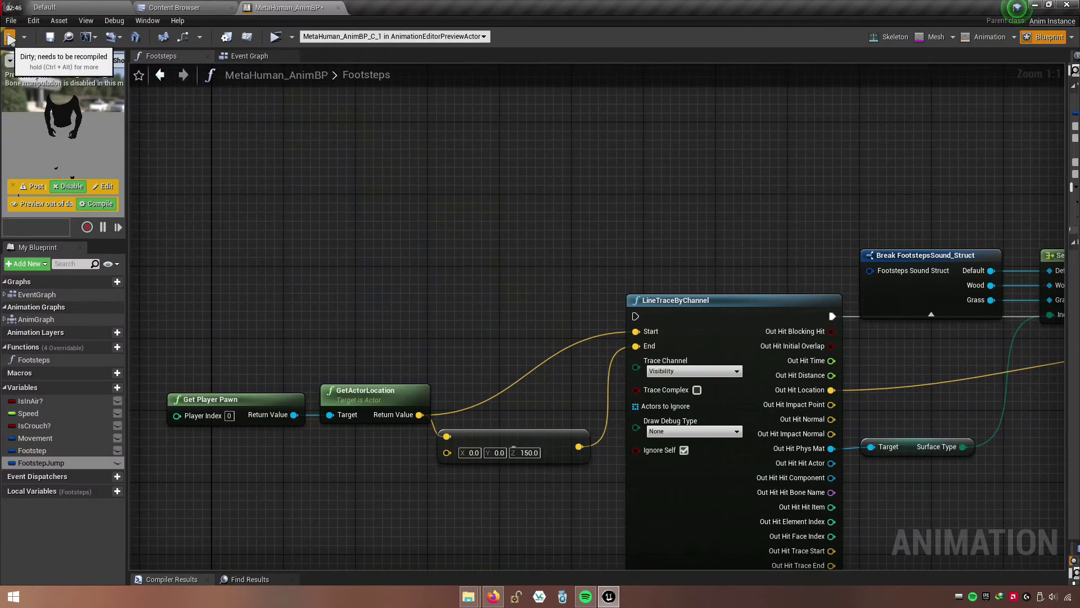
click(51, 37)
right_drag(468, 339, 442, 254)
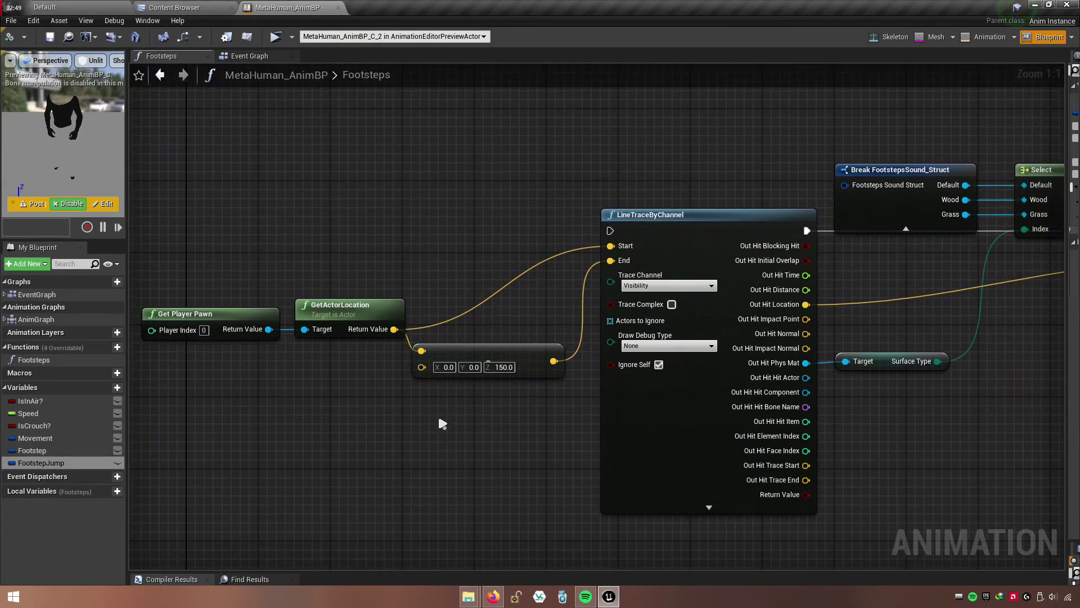
right_drag(442, 424, 309, 534)
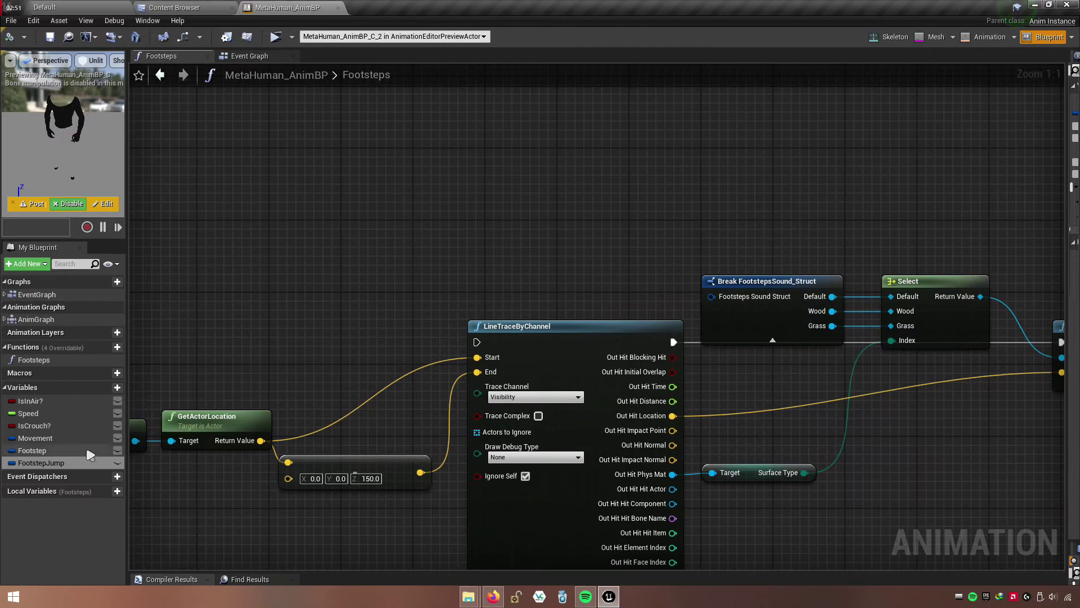
- Place a FootstepJump getter above the line trace and feed it into a Break Footsteps_Struct node
drag(90, 462, 477, 296)
drag(376, 292, 369, 280)
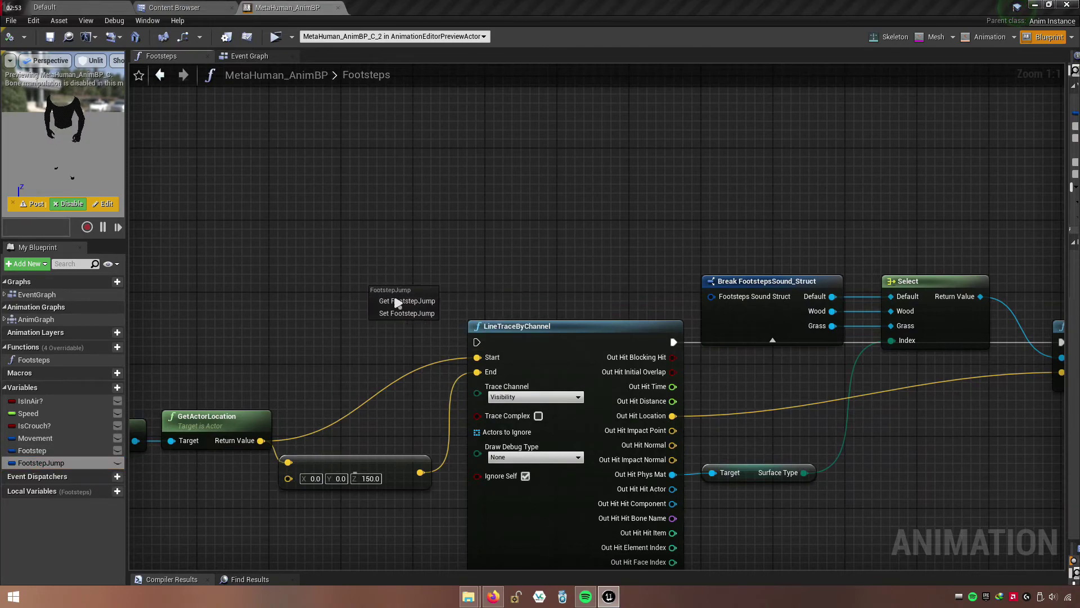
click(403, 303)
right_drag(427, 328, 388, 340)
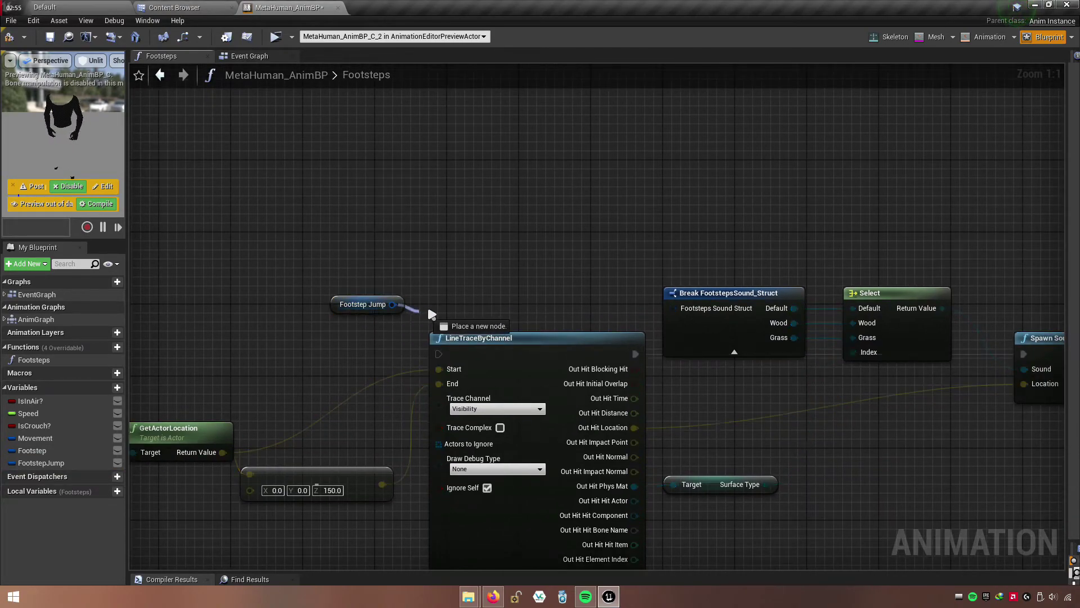
drag(393, 304, 448, 305)
click(496, 407)
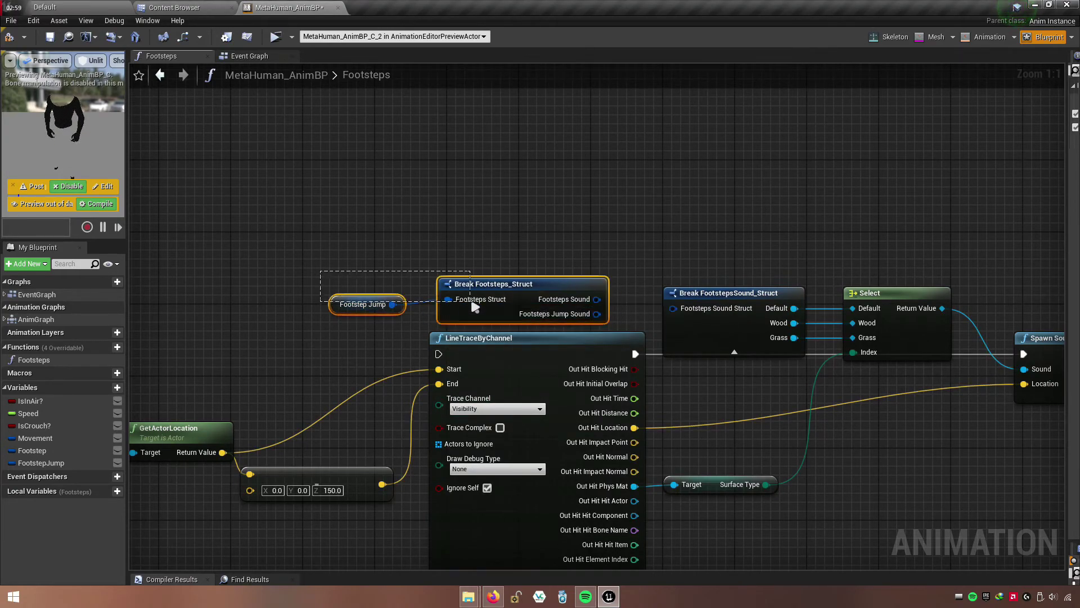
drag(507, 298, 489, 271)
click(356, 333)
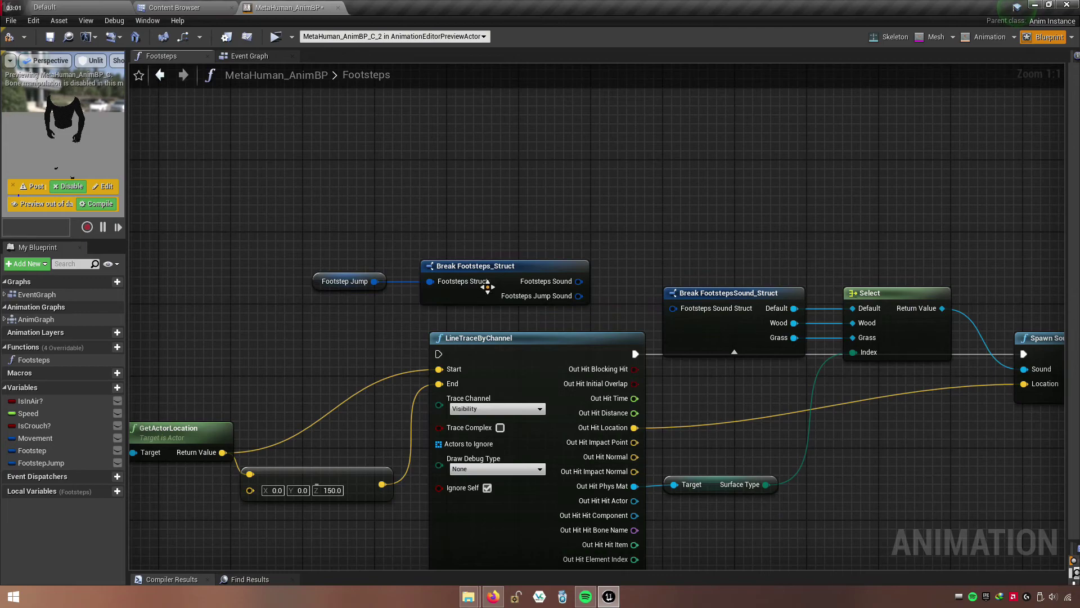
click(487, 284)
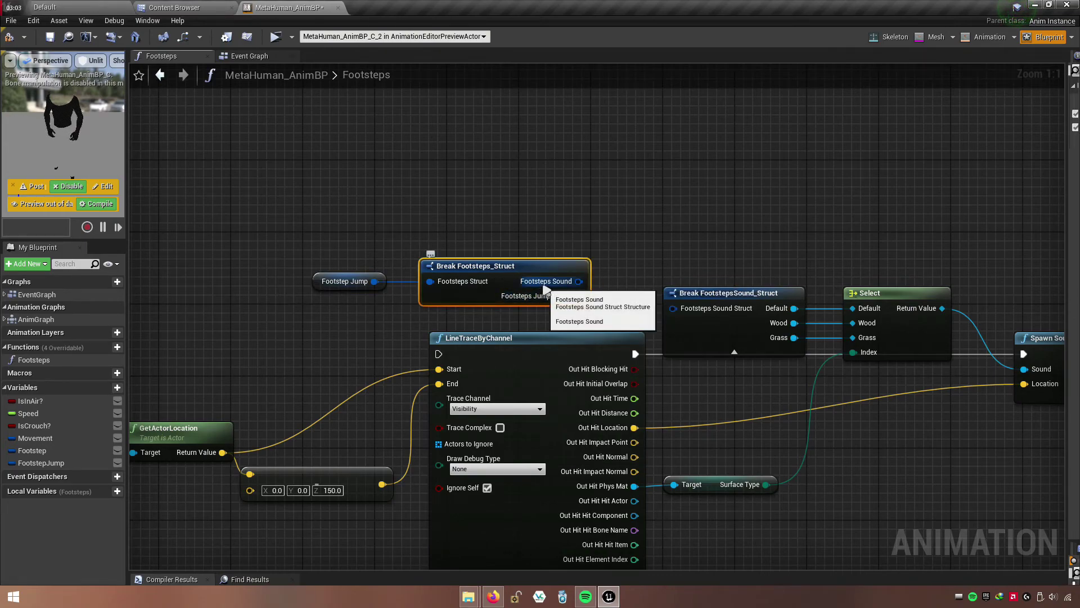
drag(542, 288, 534, 296)
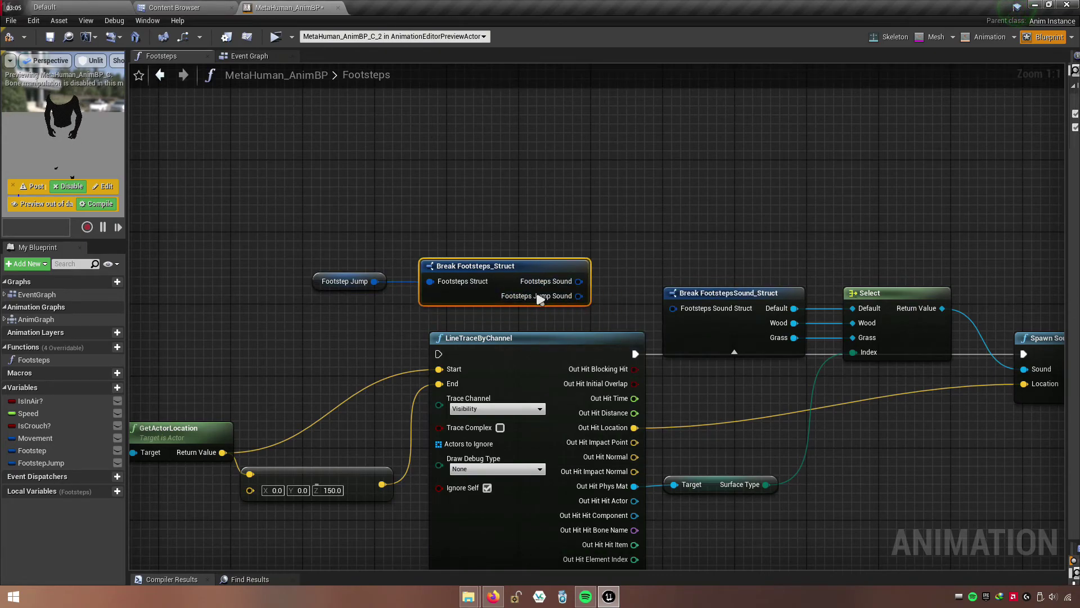
scroll(509, 332, down, 4)
- Connect the Switch's Jump branch to the second LineTraceByChannel
right_drag(509, 332, 482, 400)
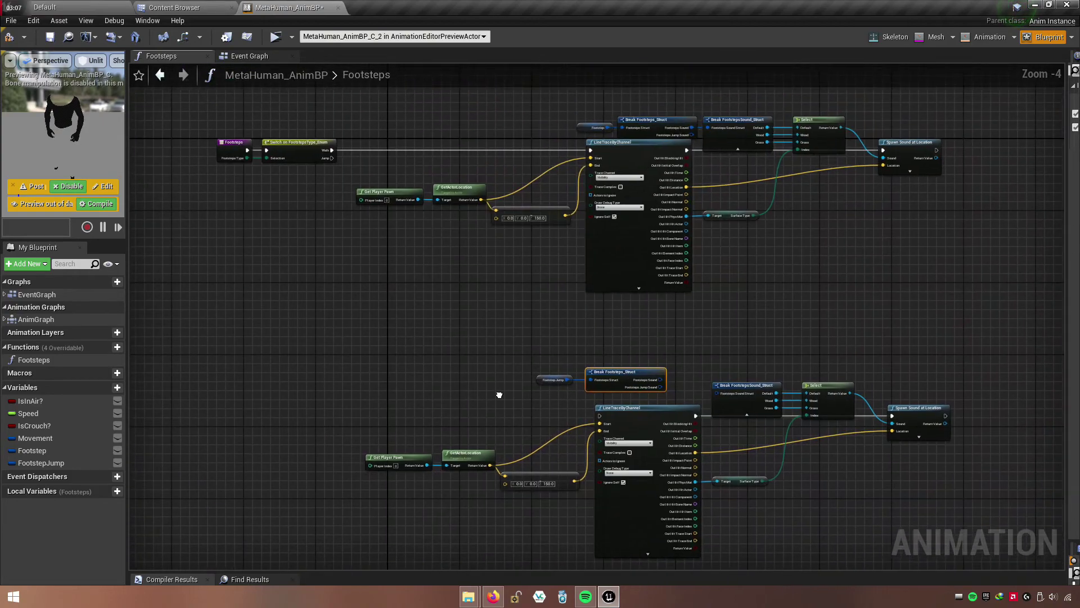
scroll(328, 222, up, 4)
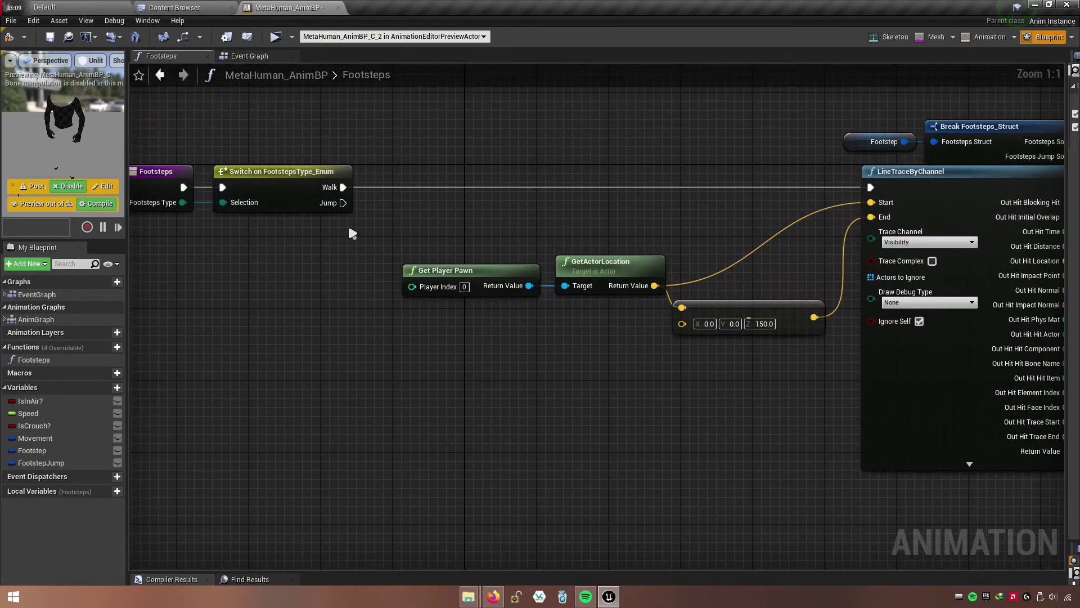
drag(346, 211, 890, 224)
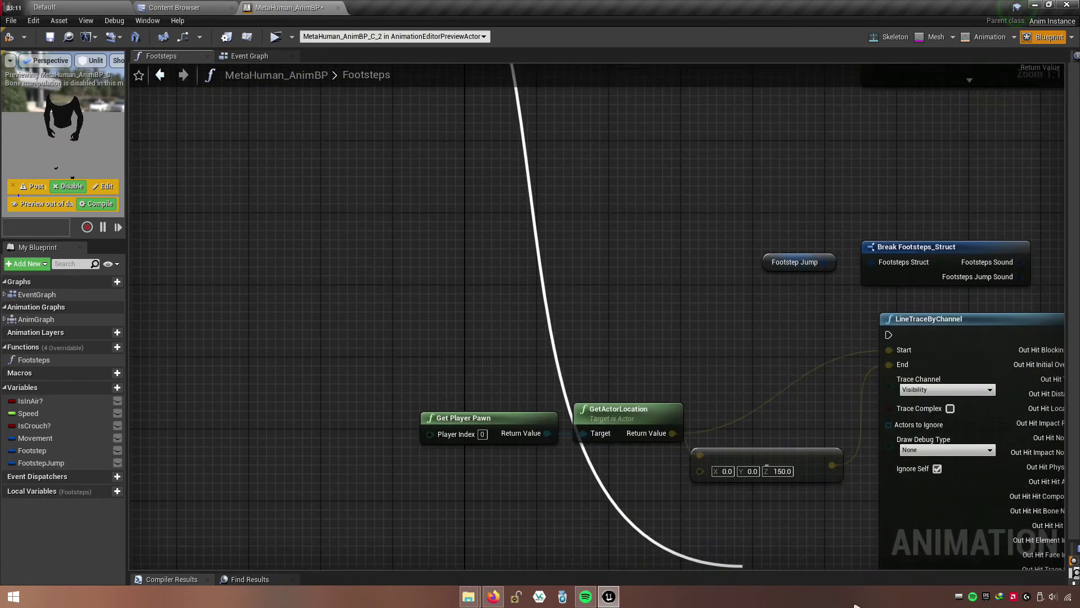
right_drag(1017, 164, 497, 241)
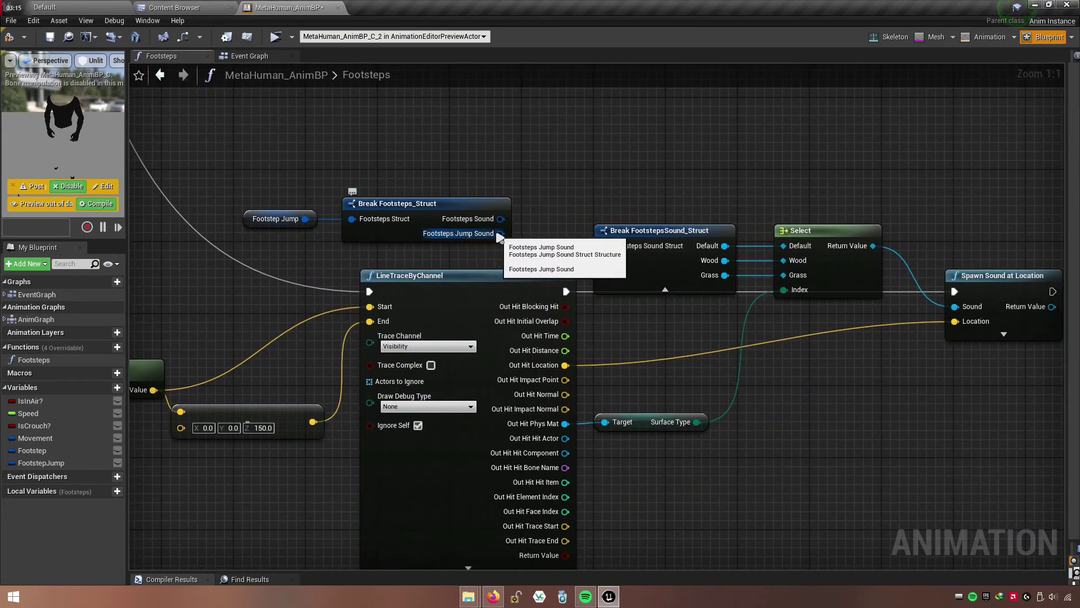
- Replace the old Break FootstepsSound_Struct with a Break FootstepsJumpSound_Struct fed by Footsteps Jump Sound
mouse_move(501, 233)
mouse_down()
mouse_move(608, 257)
mouse_move(555, 176)
mouse_up()
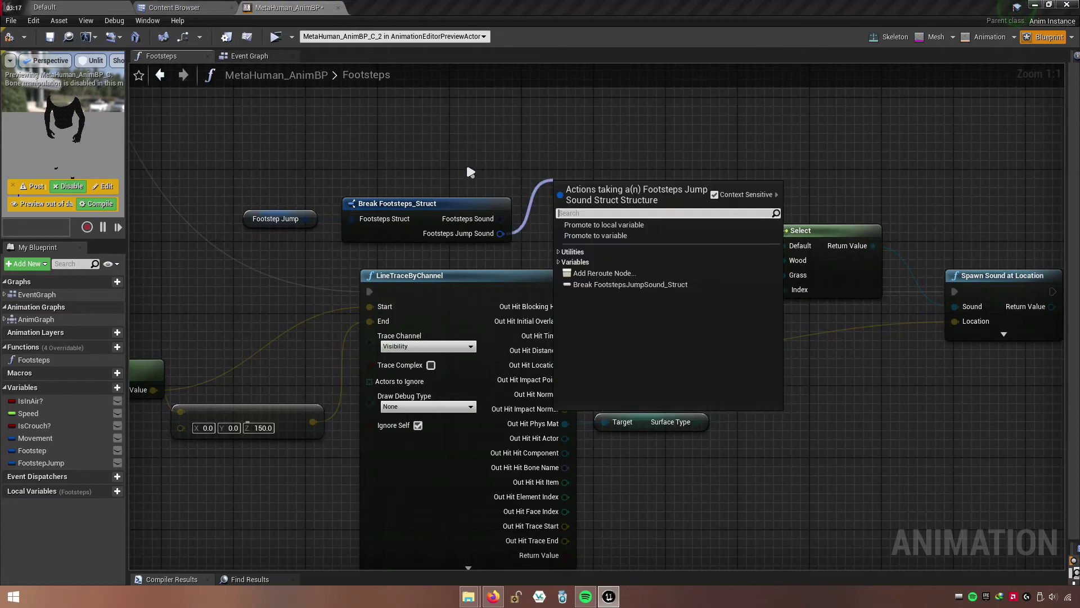
right_drag(630, 270, 534, 269)
drag(532, 197, 563, 265)
right_click(562, 266)
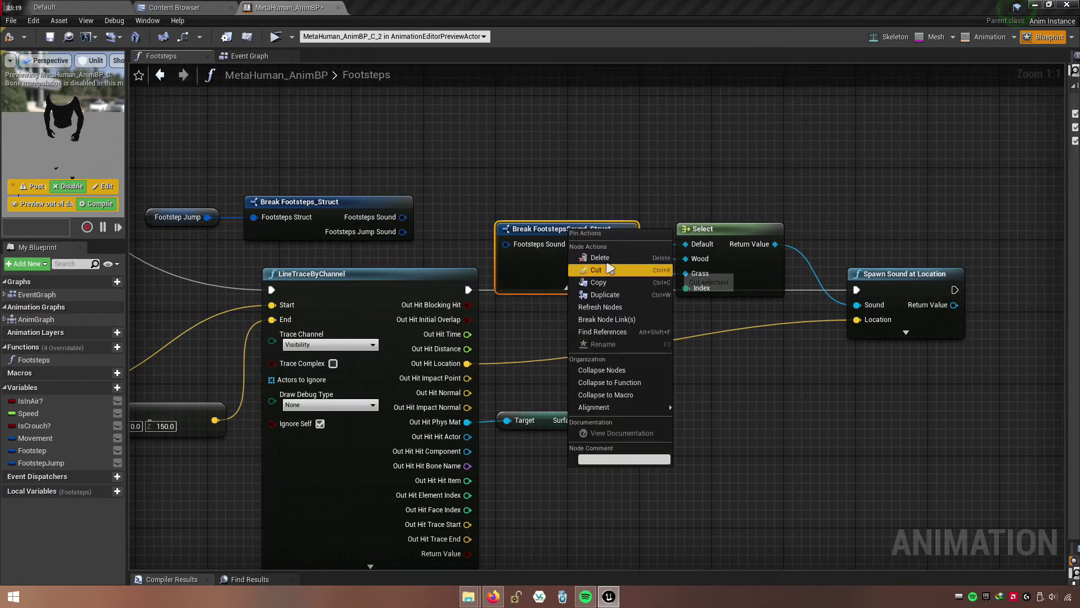
click(588, 258)
drag(403, 231, 453, 234)
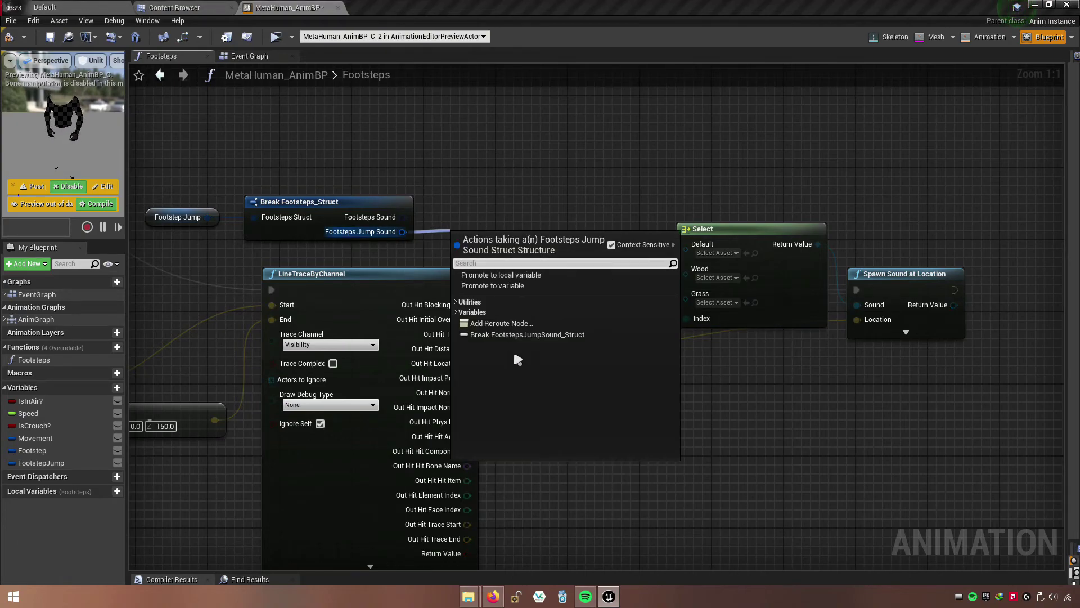
click(524, 335)
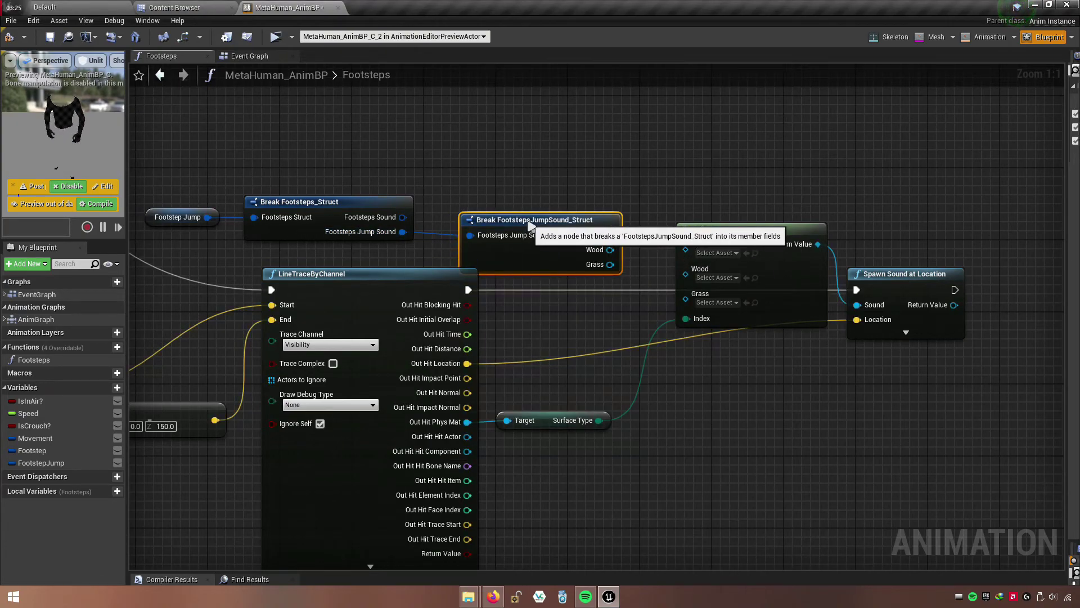
- Arrange the jump-sound nodes and wire Default, Wood and Grass jump sounds into Select
mouse_move(153, 175)
mouse_down()
mouse_move(543, 211)
mouse_move(587, 229)
mouse_move(578, 229)
mouse_up()
click(735, 395)
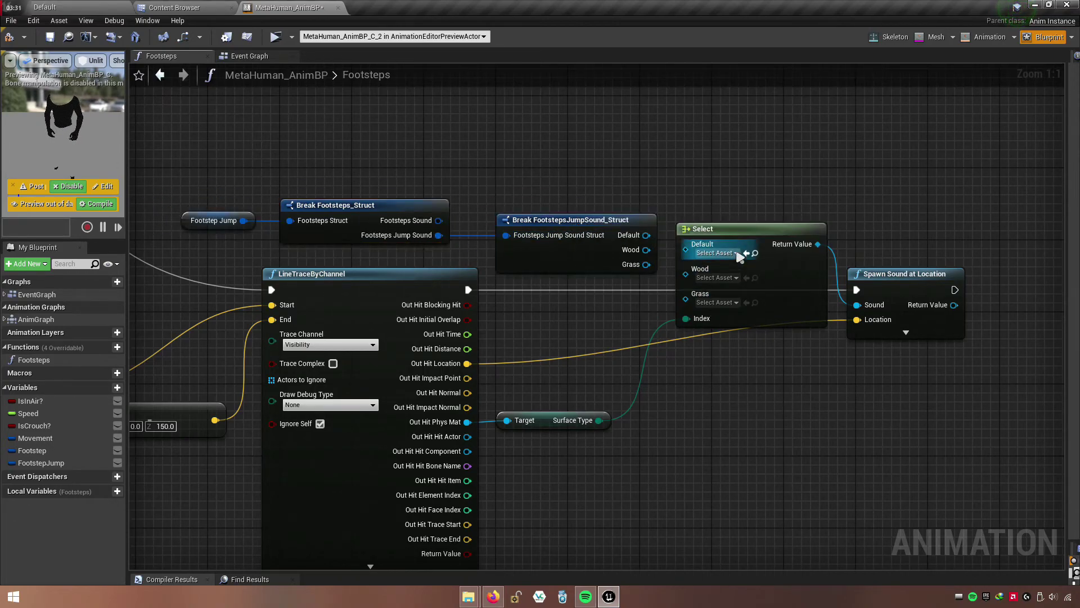
drag(750, 239, 750, 230)
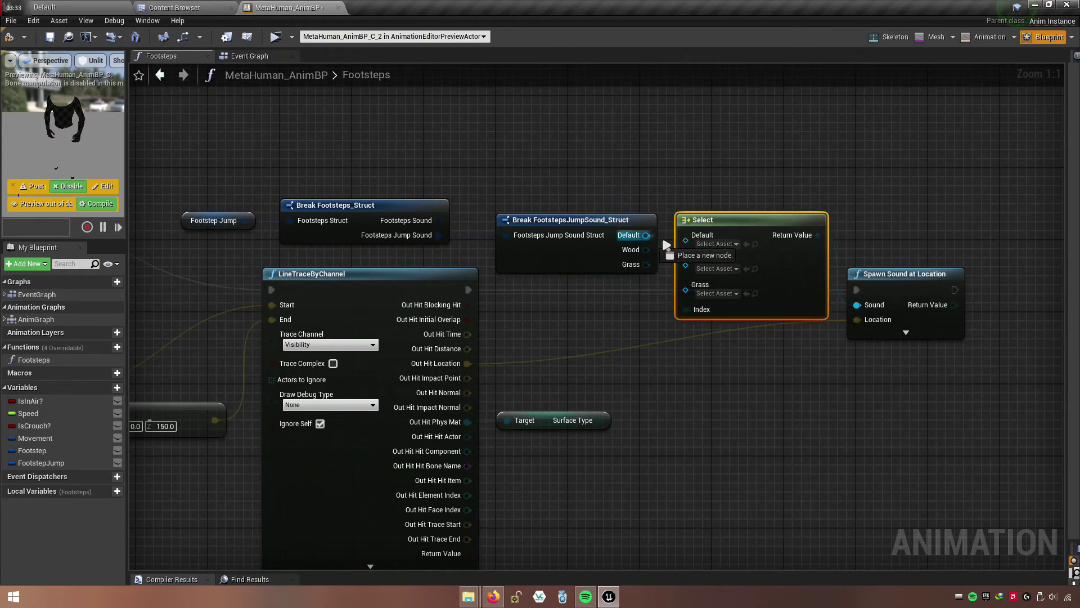
mouse_move(686, 235)
mouse_down()
mouse_move(647, 235)
mouse_move(646, 250)
mouse_up()
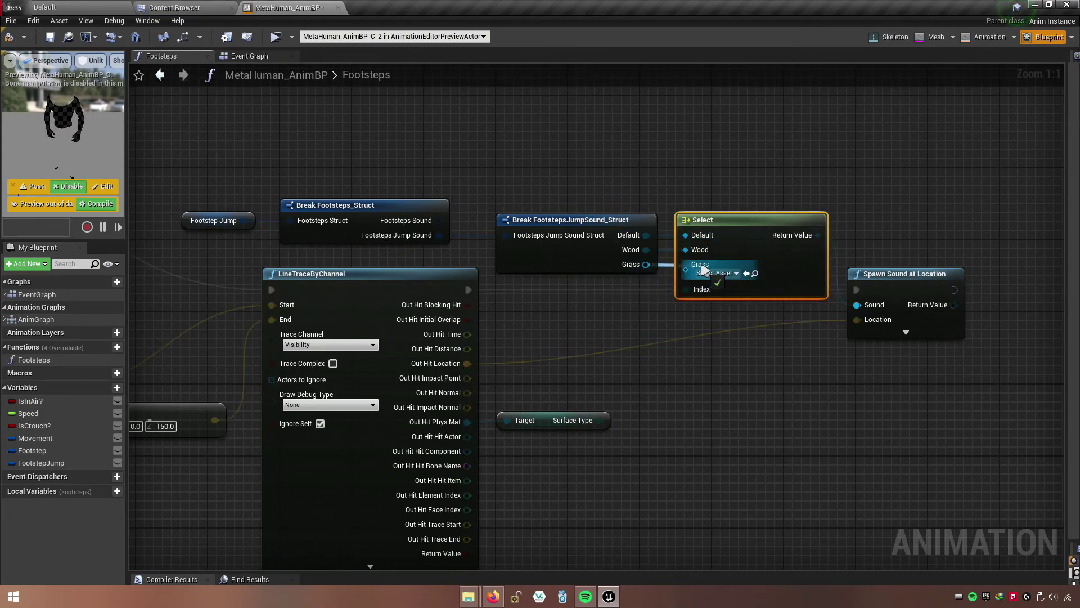
drag(686, 280, 646, 264)
click(724, 405)
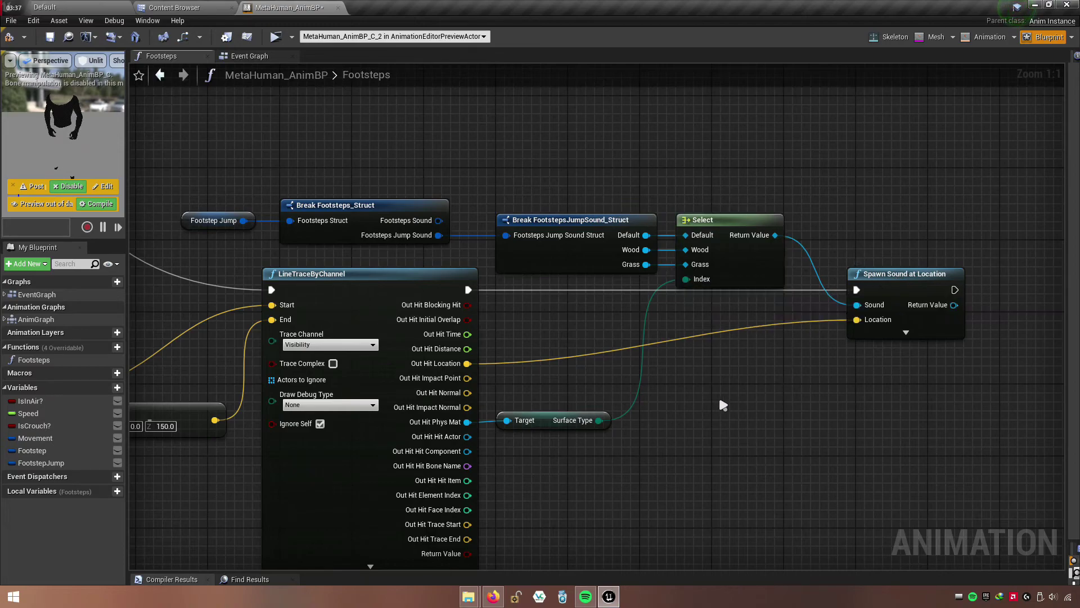
right_drag(724, 405, 830, 395)
- Compile, then hide the Footsteps Jump Sound pin on the walking chain's Break Footsteps_Struct
click(13, 41)
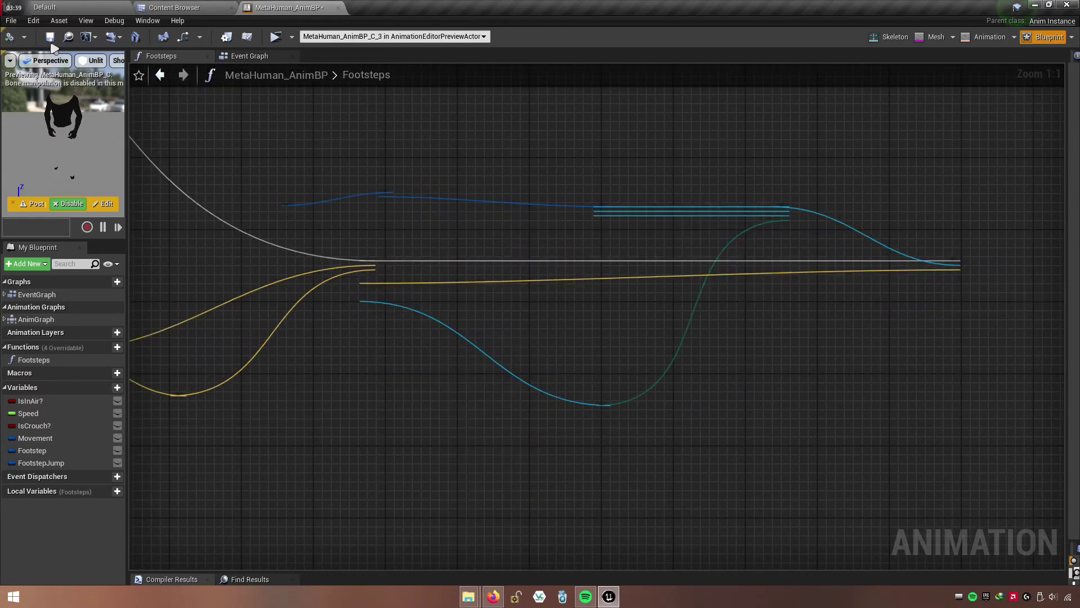
scroll(519, 413, down, 3)
right_drag(519, 412, 489, 545)
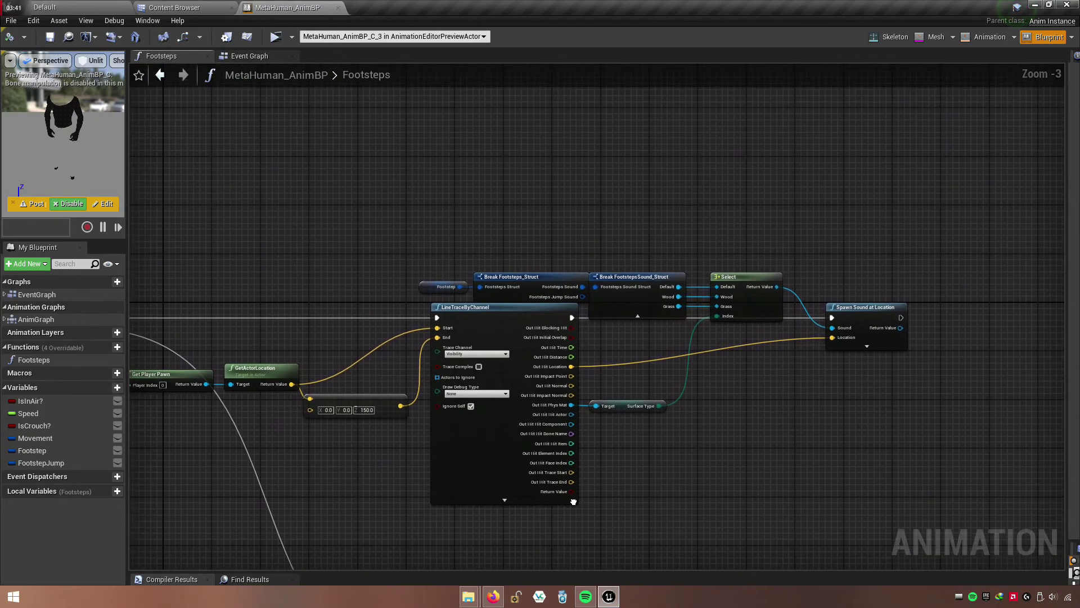
scroll(448, 480, up, 3)
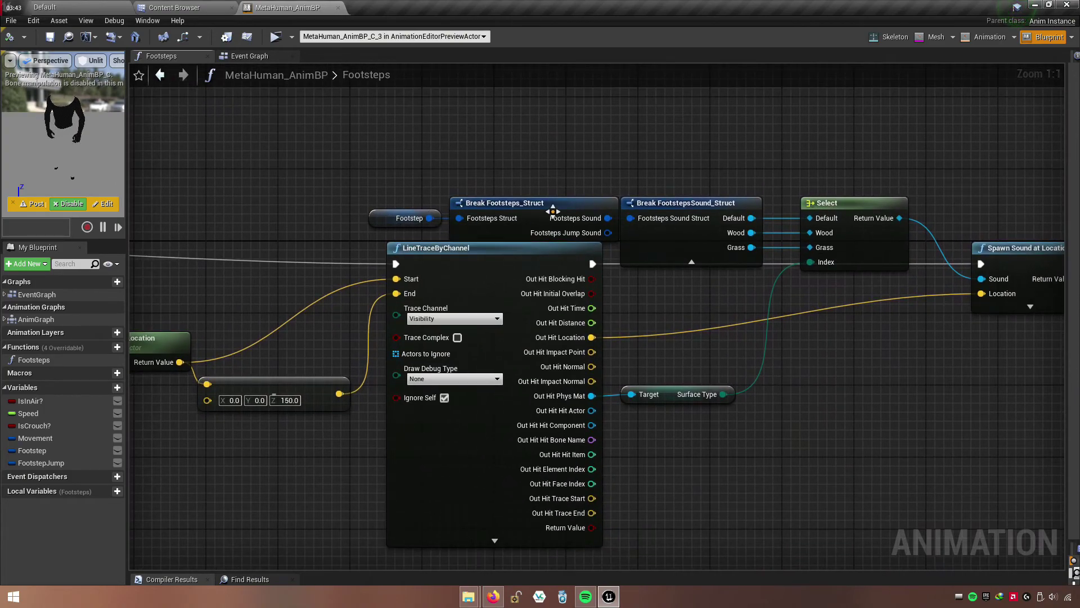
click(553, 212)
right_drag(553, 212, 460, 213)
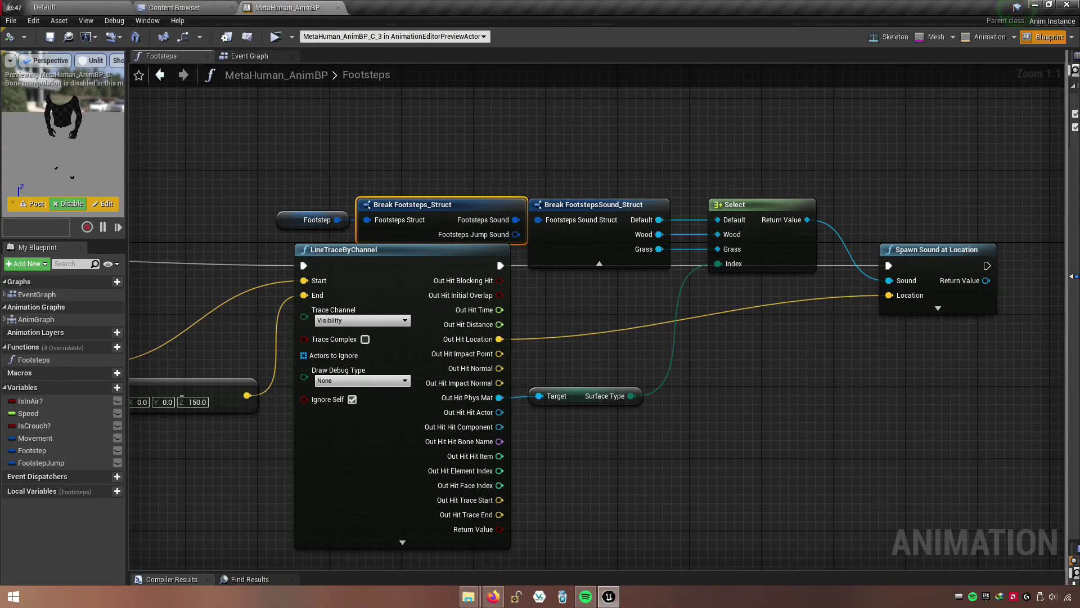
drag(1065, 268, 850, 264)
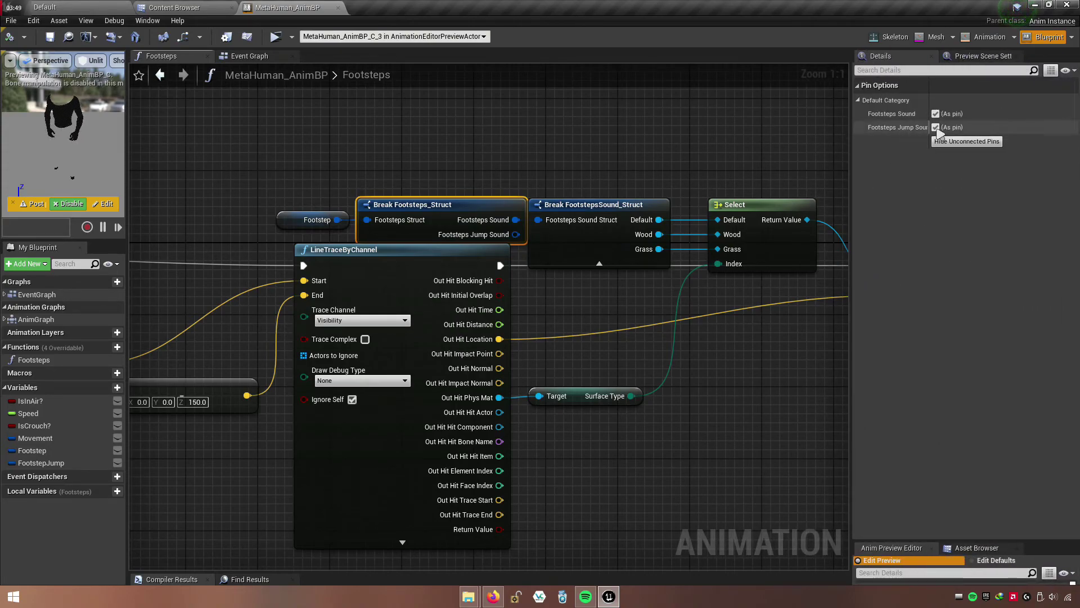
click(935, 127)
drag(850, 264, 1065, 265)
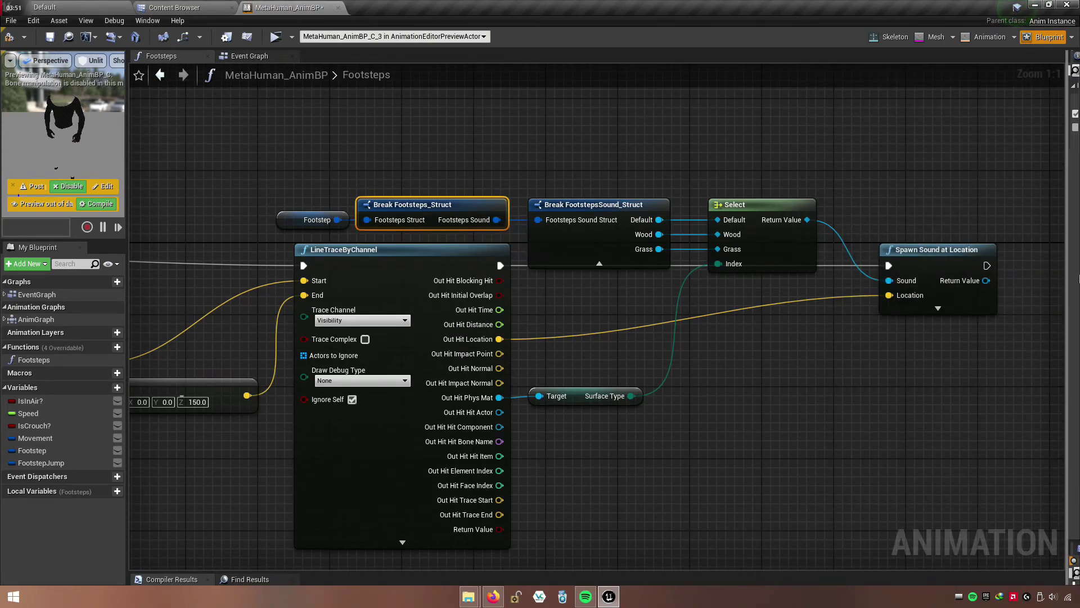
- Hide the unused Footsteps Sound pin on the jump branch's Break Footsteps_Struct
right_drag(484, 557, 456, 199)
click(456, 198)
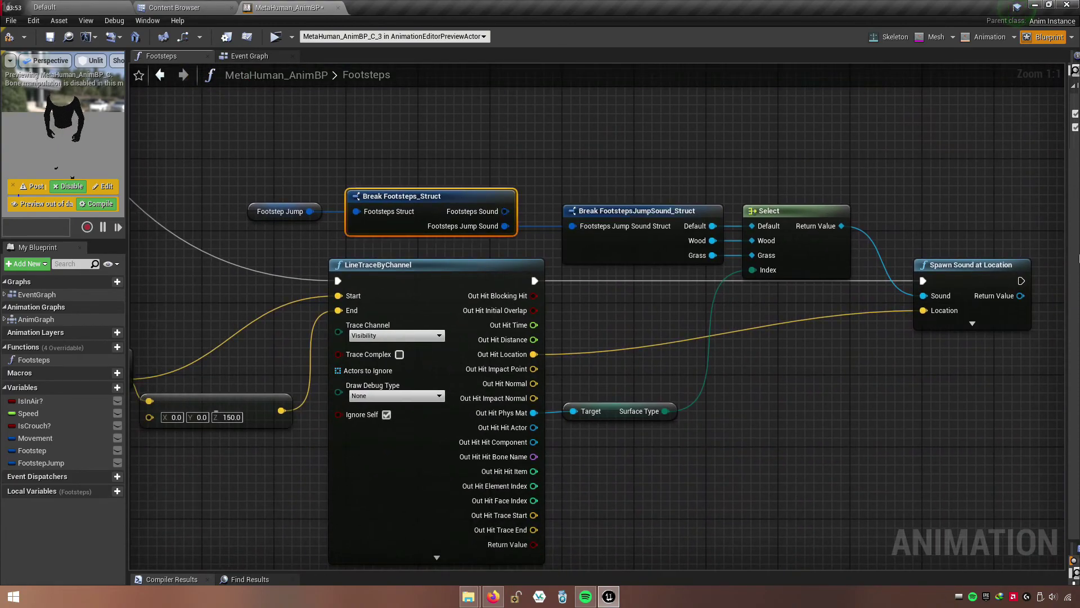
drag(1065, 228, 850, 232)
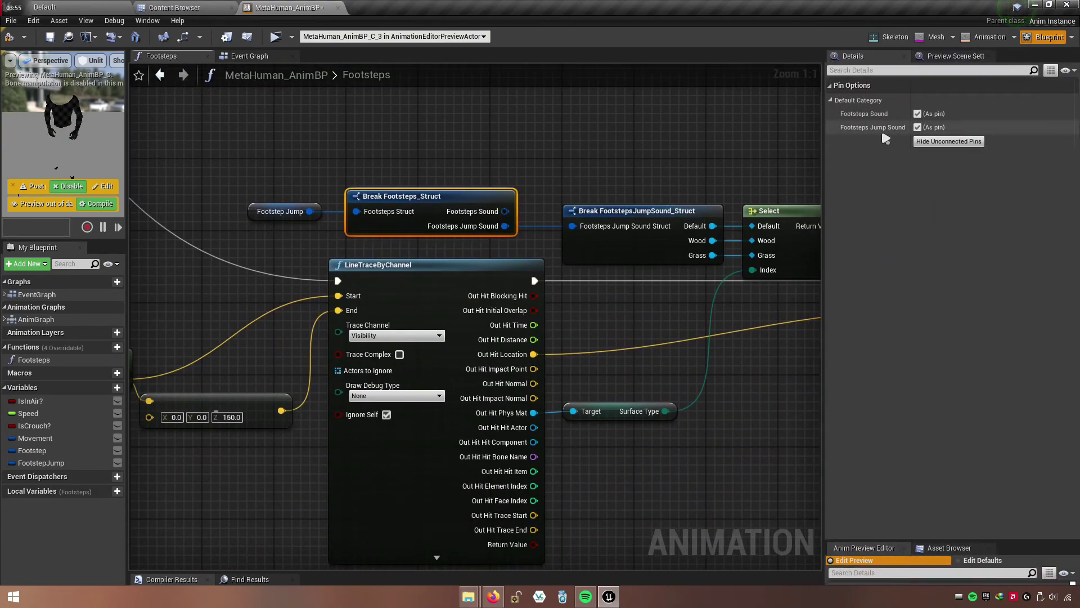
click(918, 113)
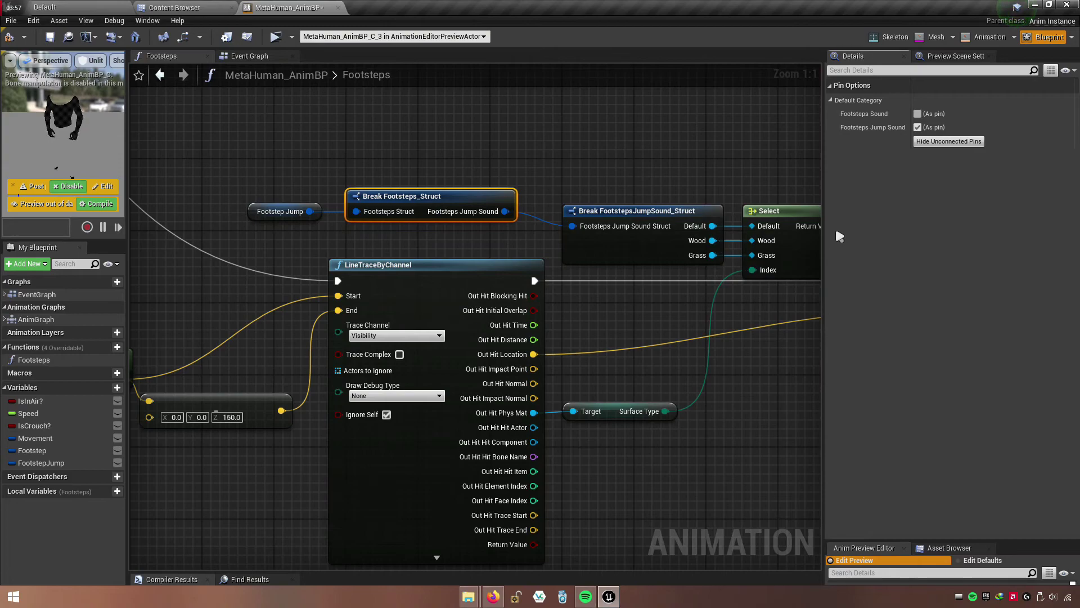
drag(823, 217, 1065, 225)
- Straighten the Footstep Jump node chain with Q, shift it down, and compile
mouse_move(238, 163)
mouse_down()
mouse_move(667, 234)
mouse_move(749, 237)
mouse_up()
key(q)
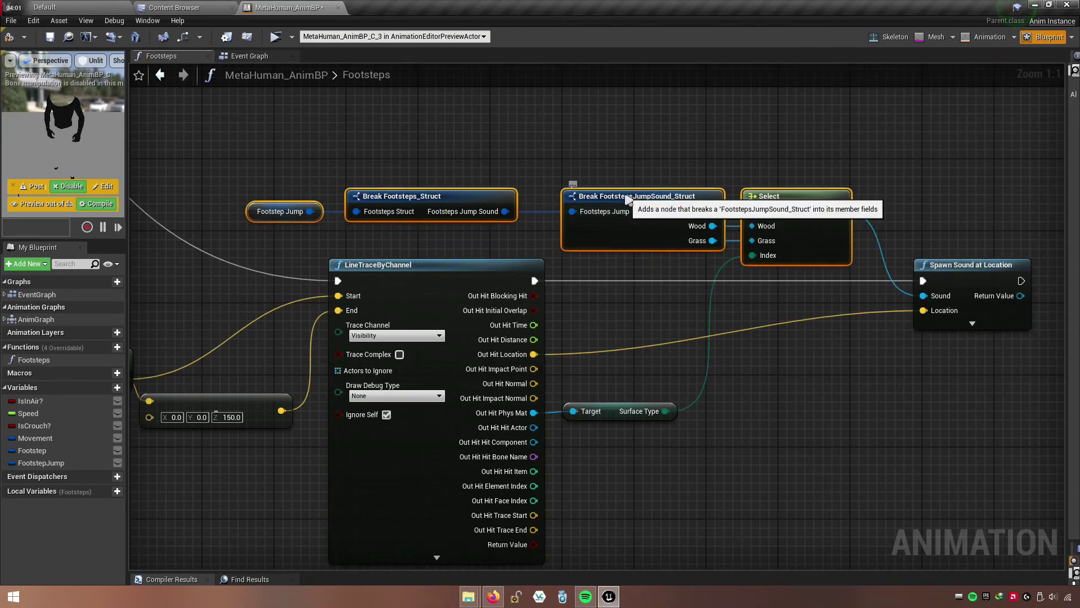
drag(629, 200, 629, 214)
click(8, 39)
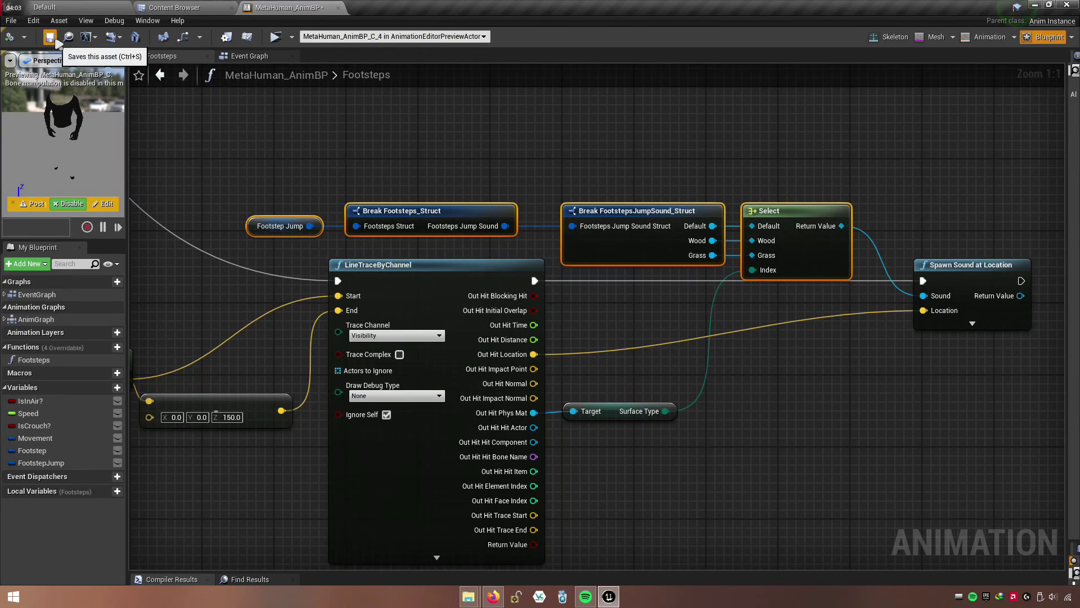
click(235, 215)
- Inspect the Footstep variable's Footsteps Sound and Jump Sound defaults, then open the Content Browser
right_drag(234, 215, 560, 272)
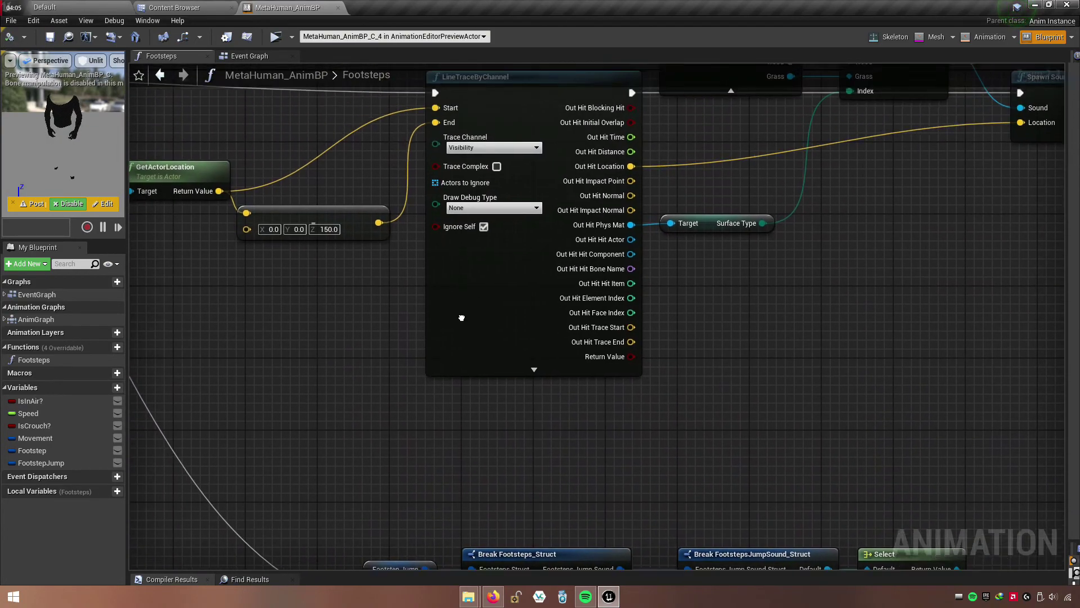
click(526, 247)
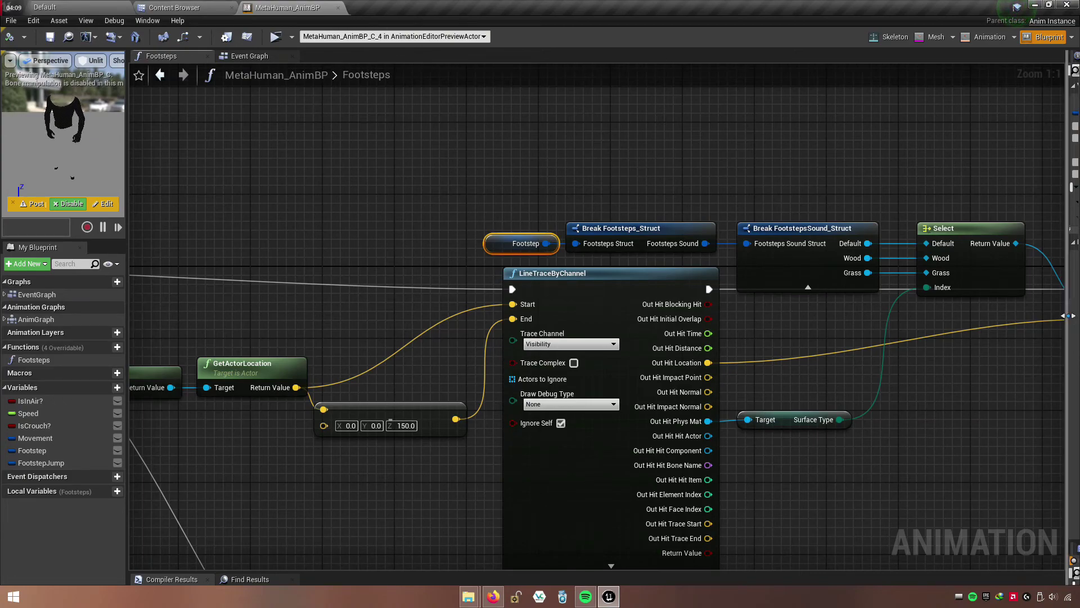
drag(1068, 316, 875, 336)
click(889, 272)
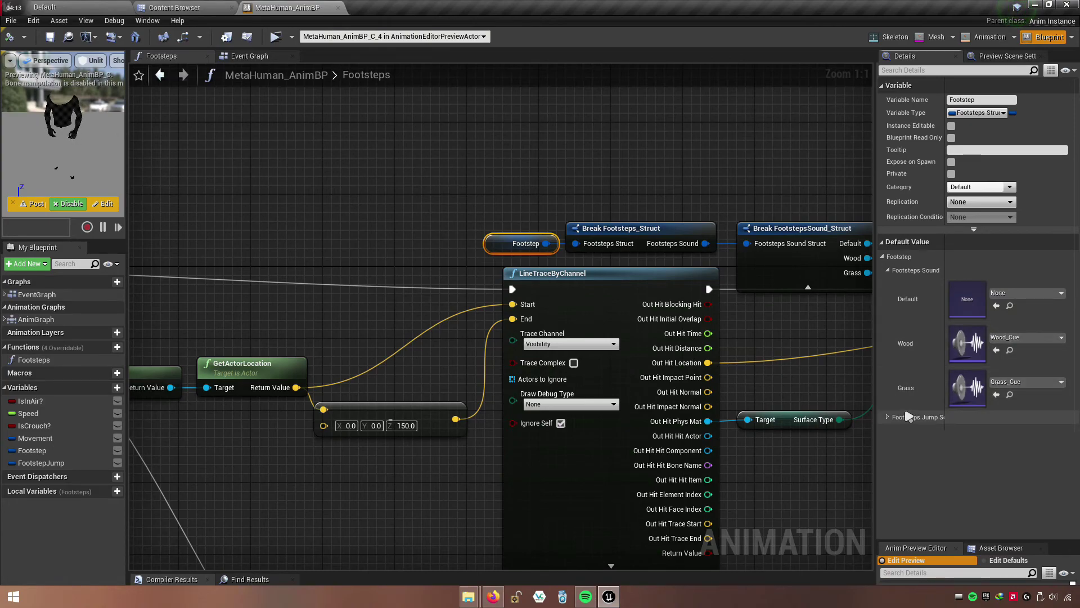
click(889, 417)
scroll(968, 442, down, 1)
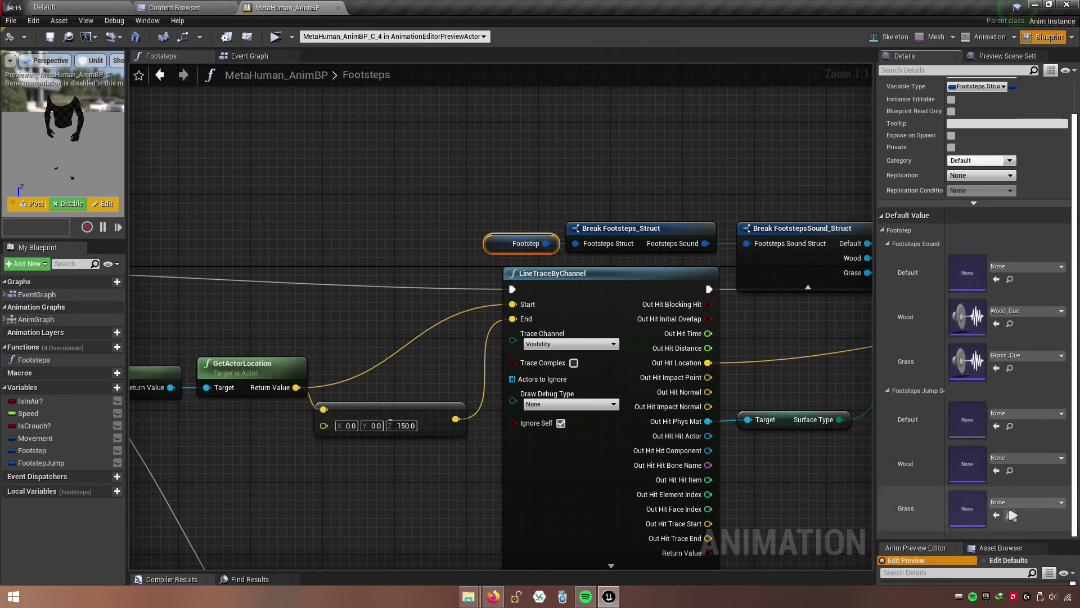
key(ctrl+b)
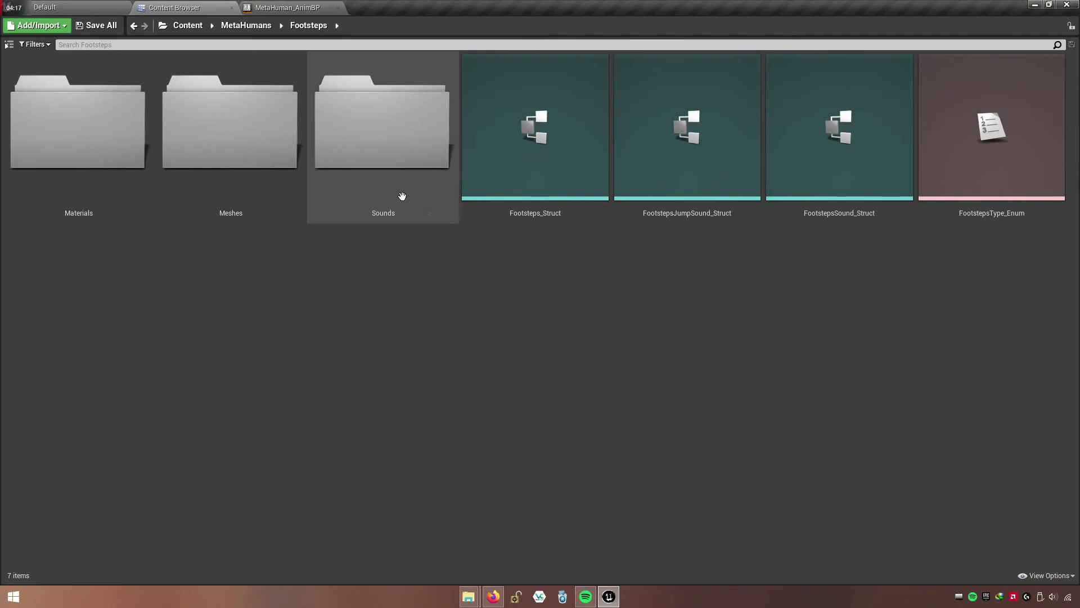
- In the Sounds folder, create a sound cue from Wood_Jump named WoodJump_Cue
click(408, 197)
double_click(400, 215)
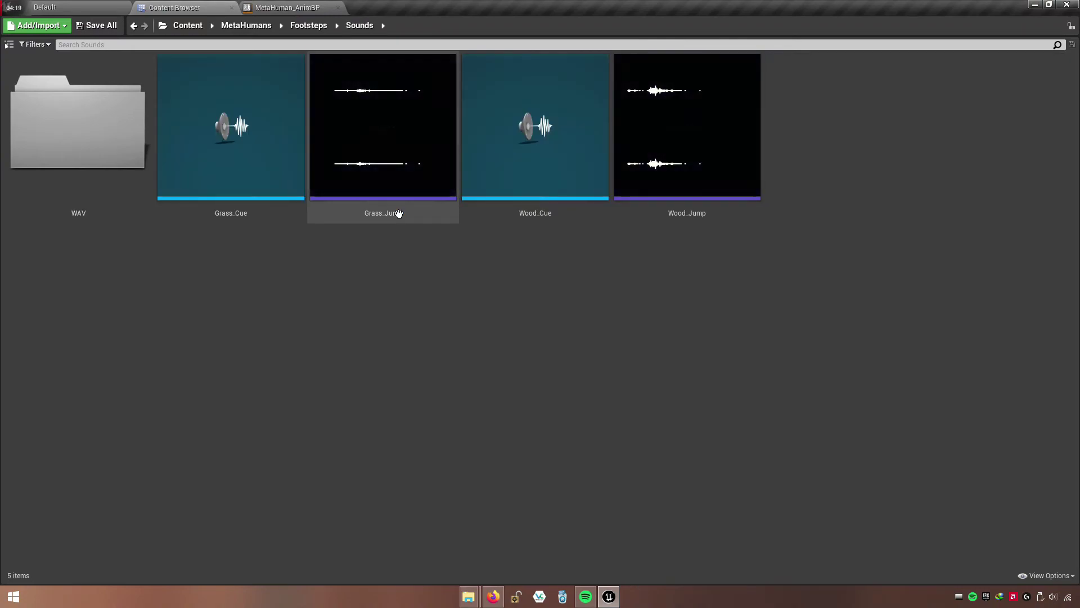
click(388, 217)
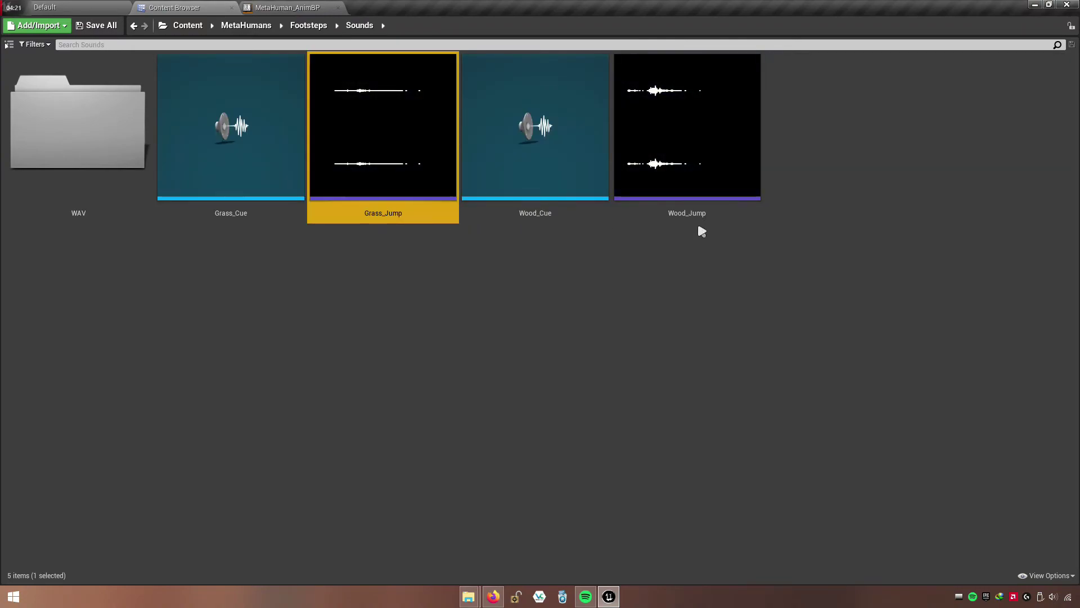
click(681, 218)
right_click(704, 136)
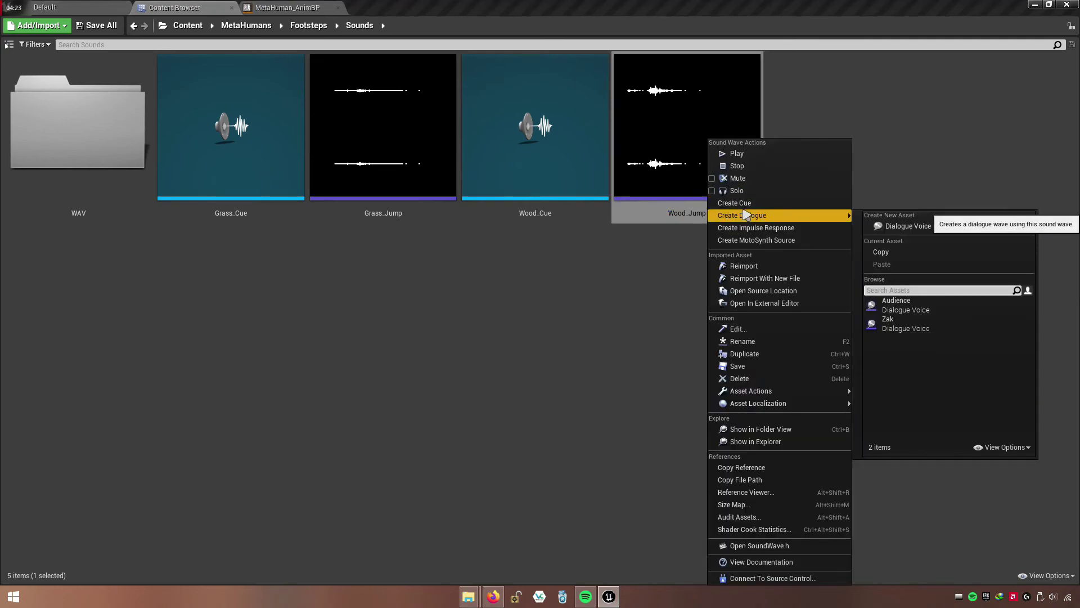
click(766, 211)
key(End)
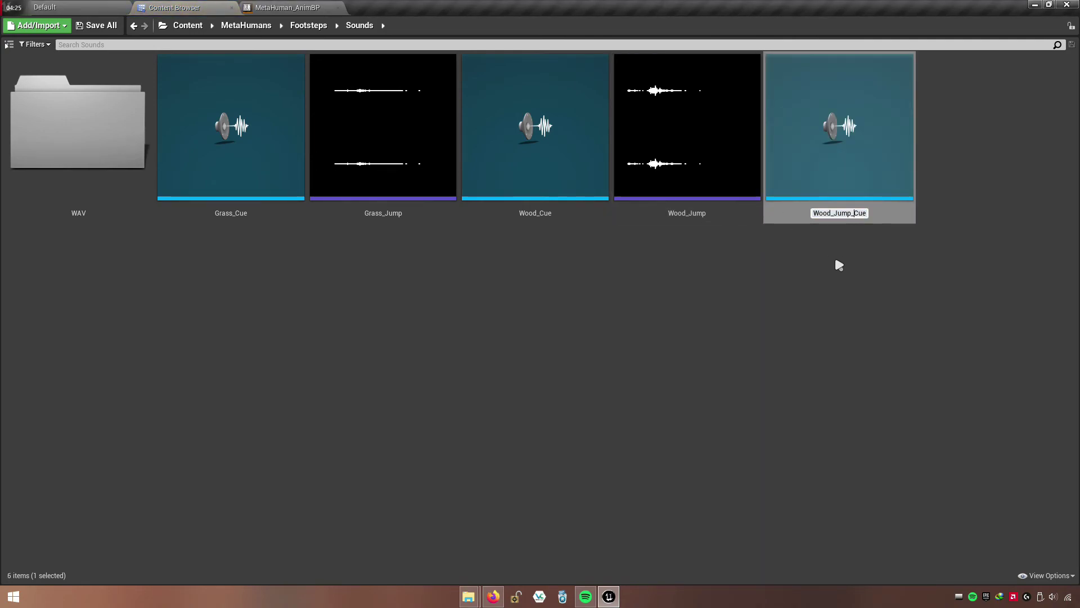
key(BackSpace)
key(Return)
- Create a sound cue from Grass_Jump named GrassJump_Cue
click(408, 208)
right_click(406, 141)
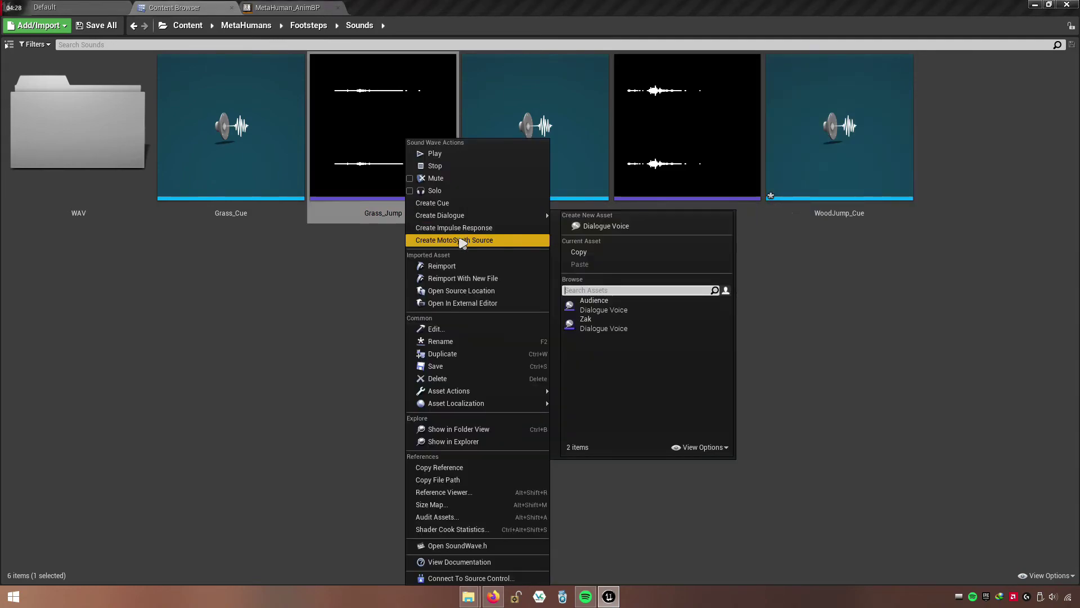
click(434, 202)
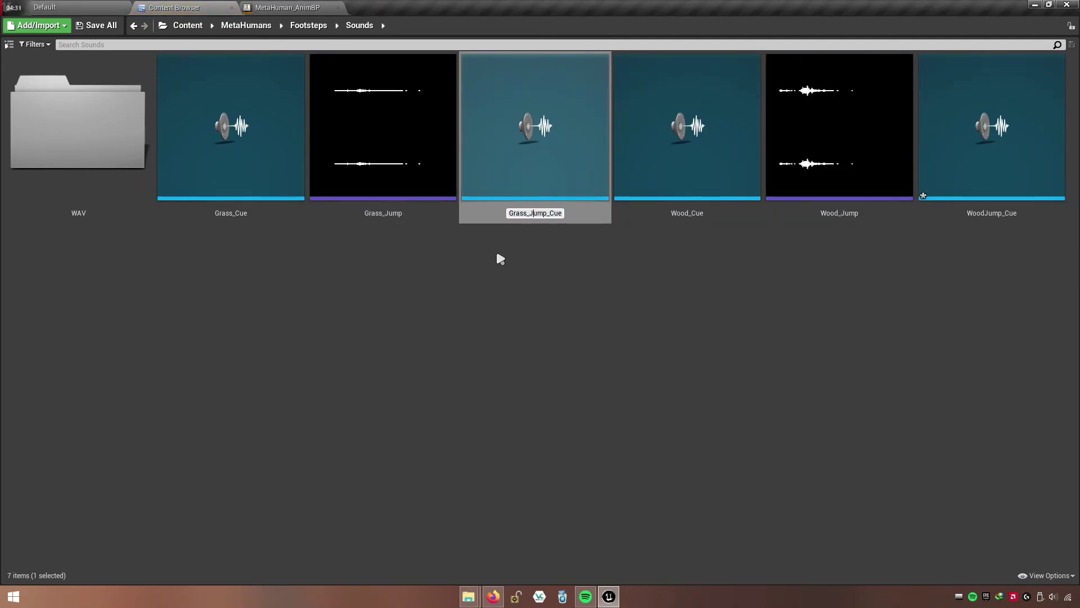
key(BackSpace)
key(Return)
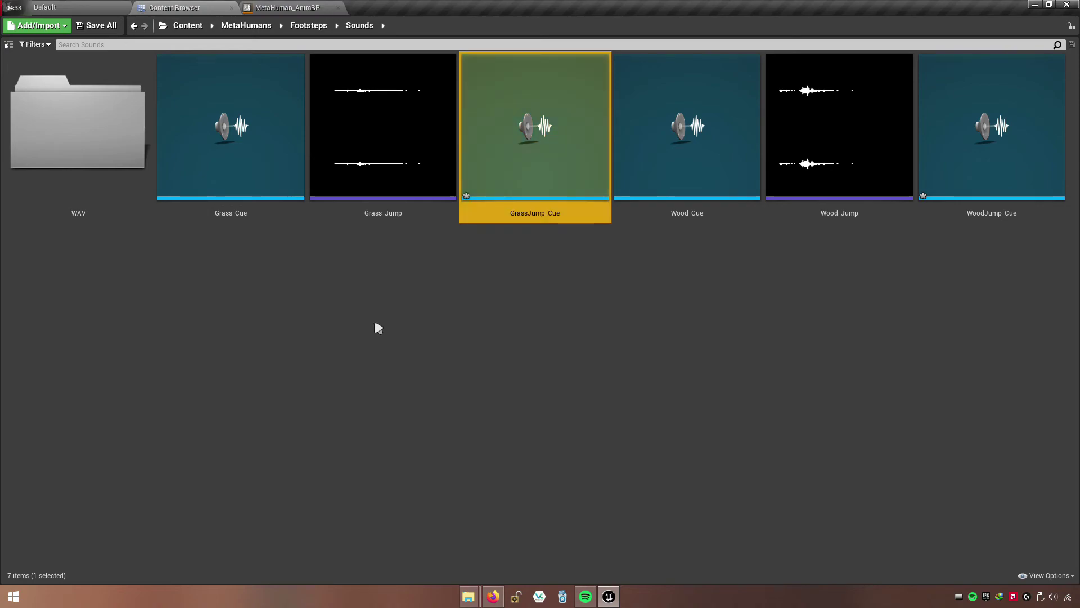
- Move the Grass_Jump and Wood_Jump waves into the WAV folder
click(383, 206)
ctrl+click(838, 177)
drag(428, 185, 138, 170)
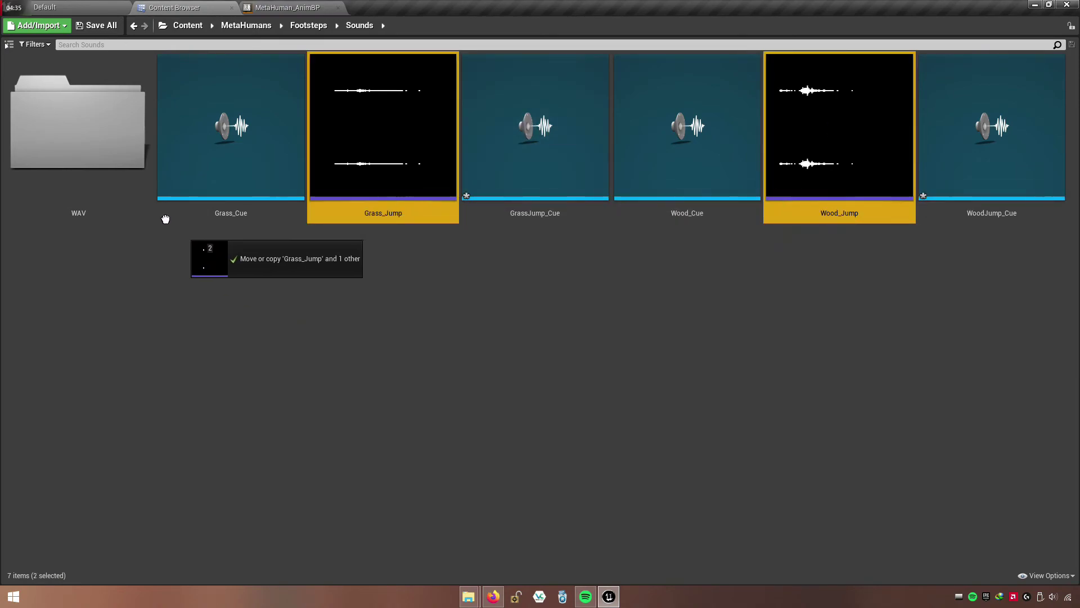
click(138, 169)
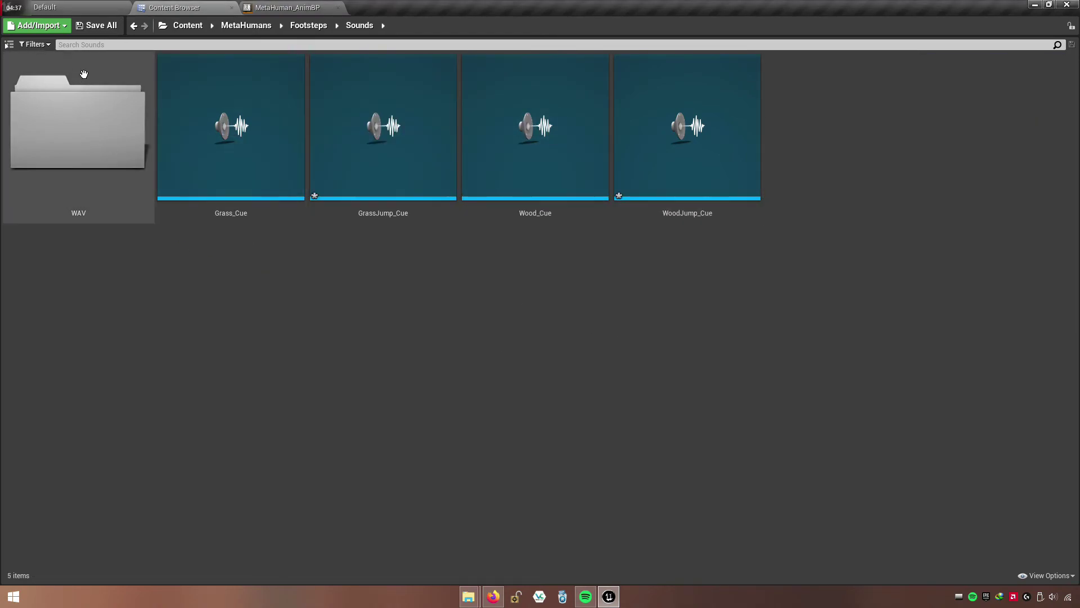
- Save all modified assets and return to MetaHuman_AnimBP
click(97, 29)
click(647, 401)
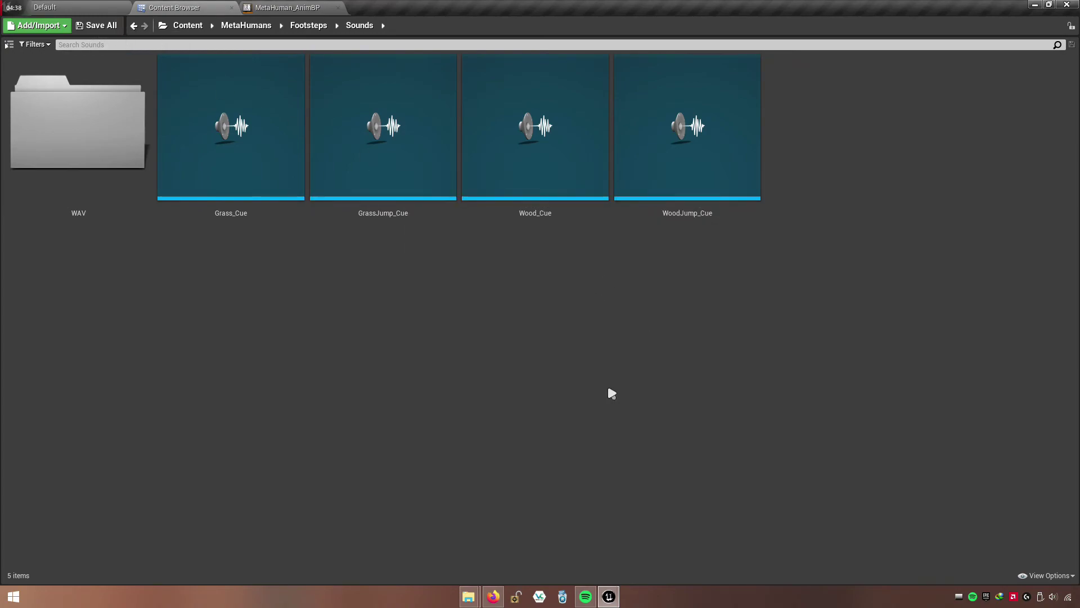
click(393, 208)
click(684, 221)
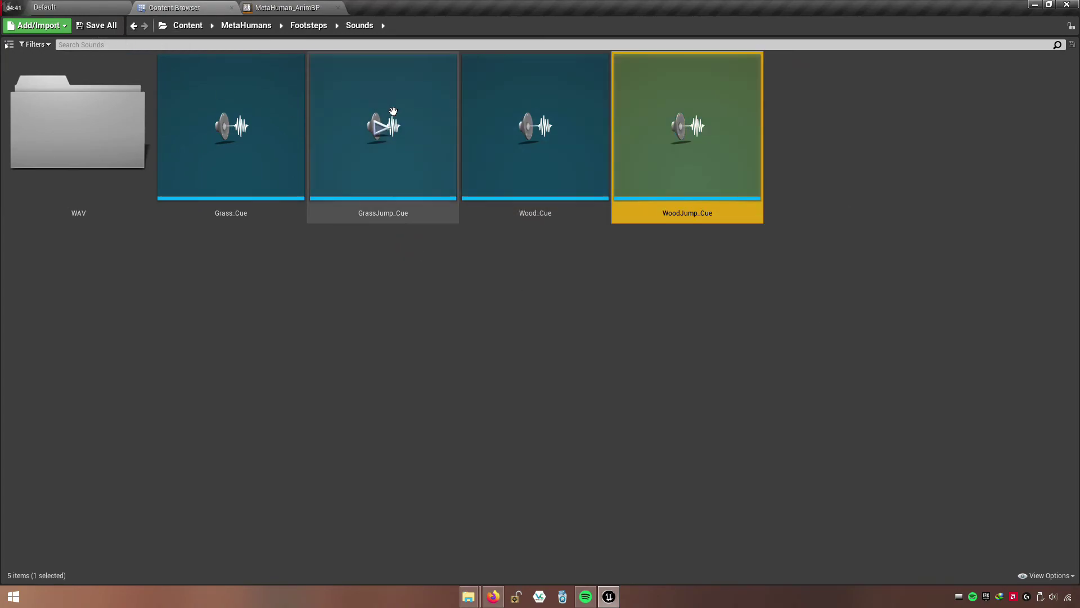
click(287, 8)
- Select the Footstep Jump variable and expand its Footsteps Jump Sound default slots
right_drag(859, 406, 915, 308)
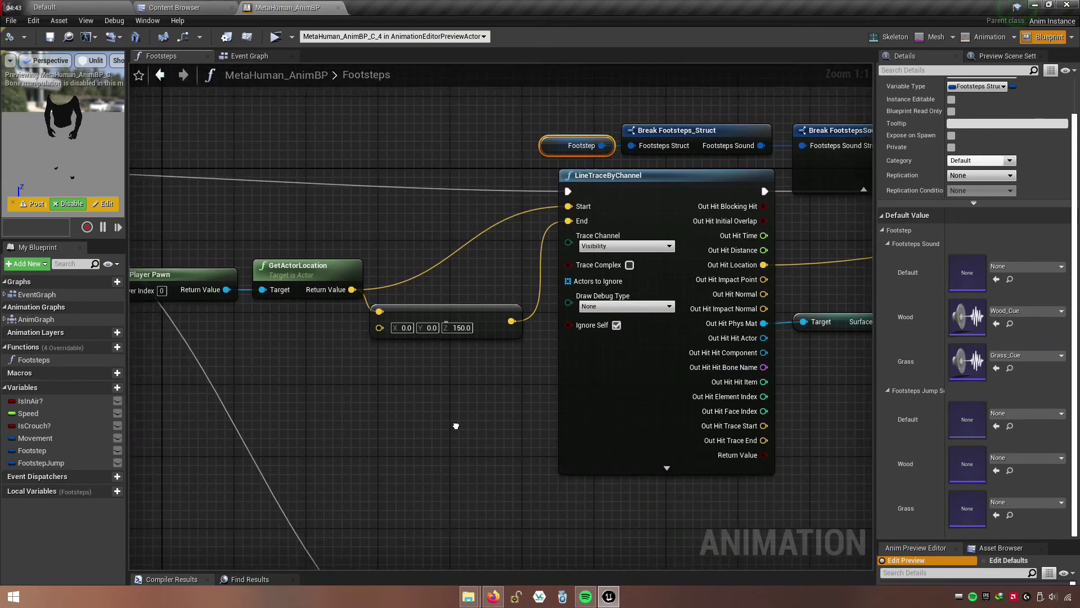
scroll(566, 470, down, 5)
click(475, 431)
scroll(519, 330, up, 5)
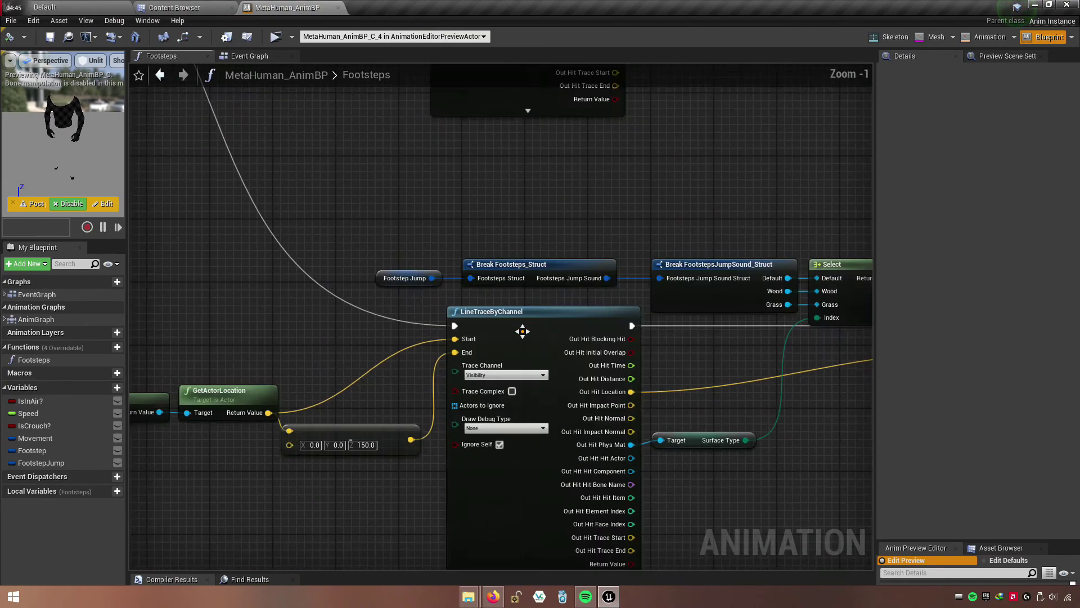
click(729, 255)
click(543, 254)
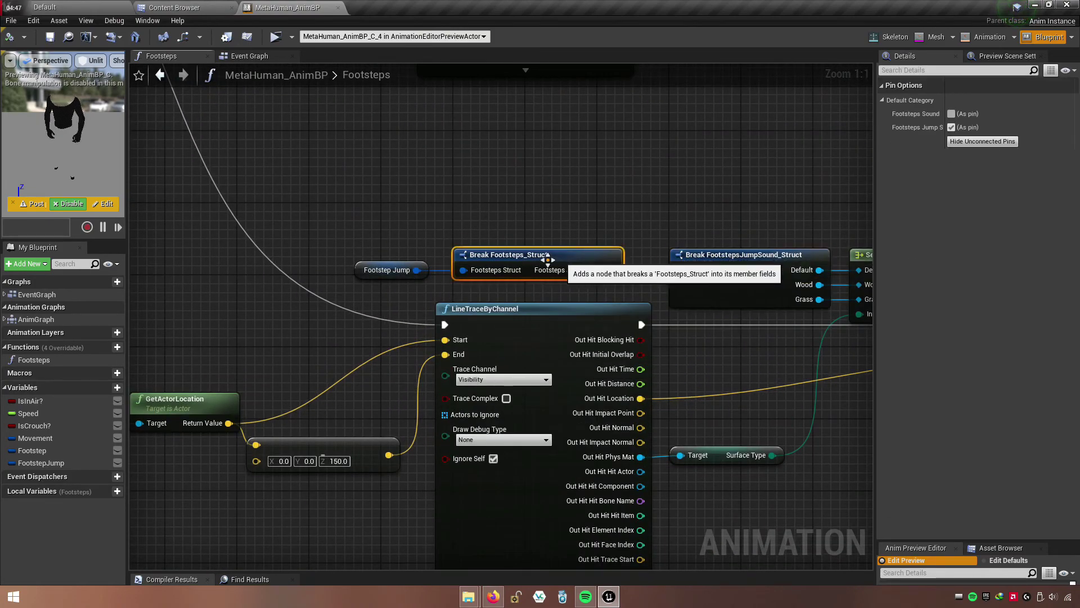
click(363, 273)
right_drag(386, 299, 286, 275)
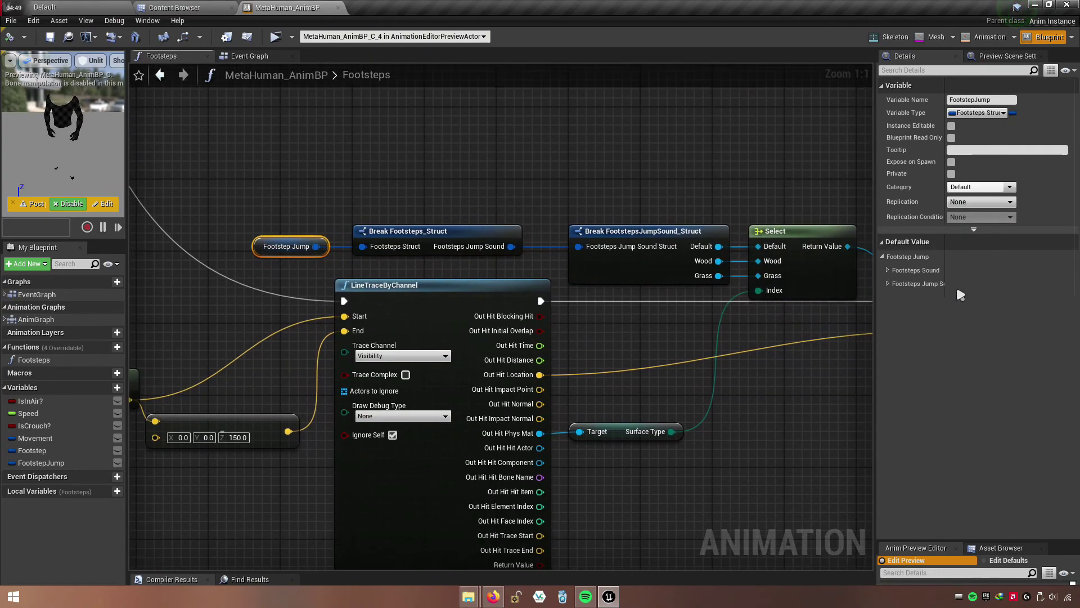
drag(874, 290, 693, 290)
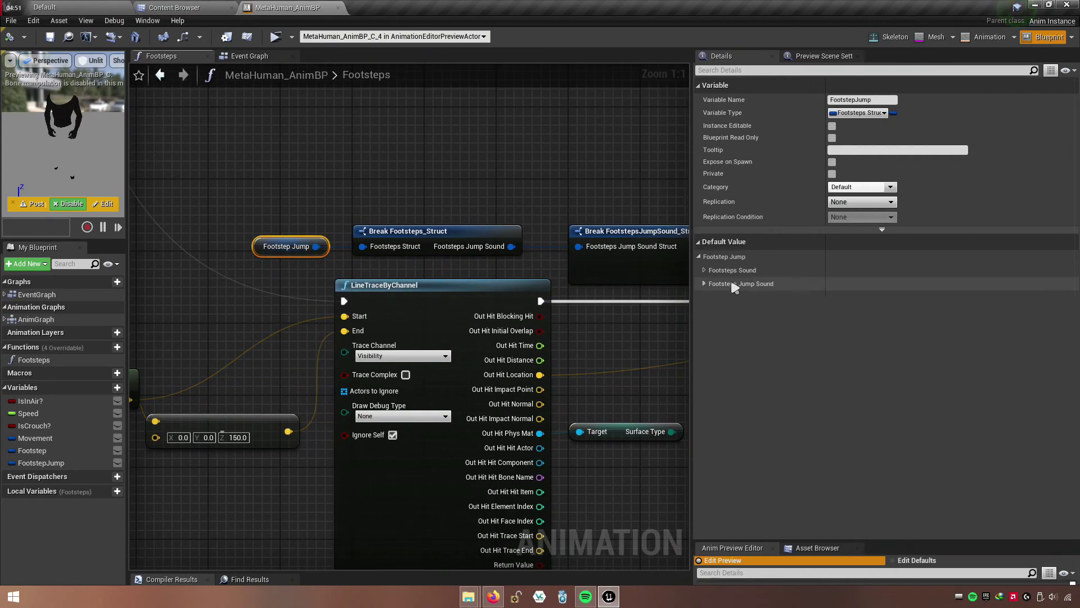
click(705, 284)
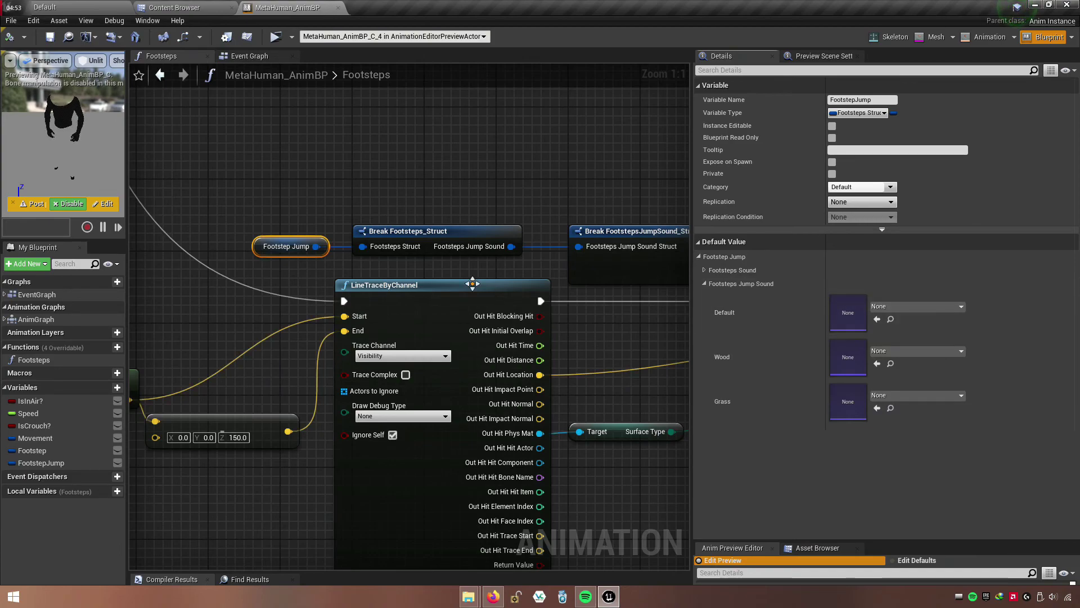
- Assign WoodJump_Cue to the Wood slot and GrassJump_Cue to the Grass slot
click(208, 3)
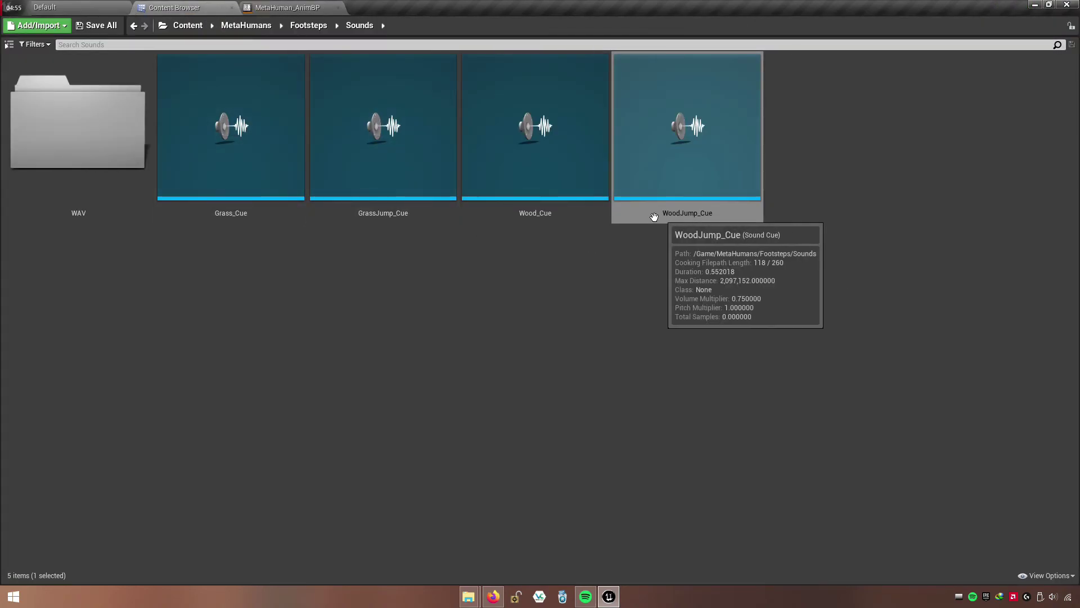
click(700, 224)
mouse_move(701, 224)
mouse_down()
mouse_move(724, 352)
mouse_move(861, 360)
mouse_up()
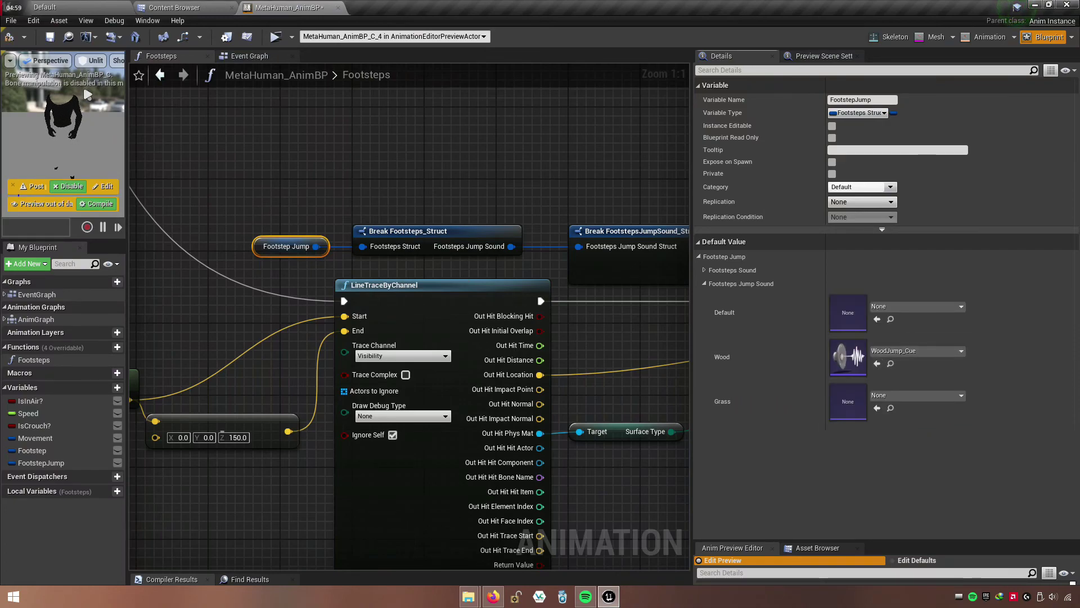
click(202, 5)
click(369, 222)
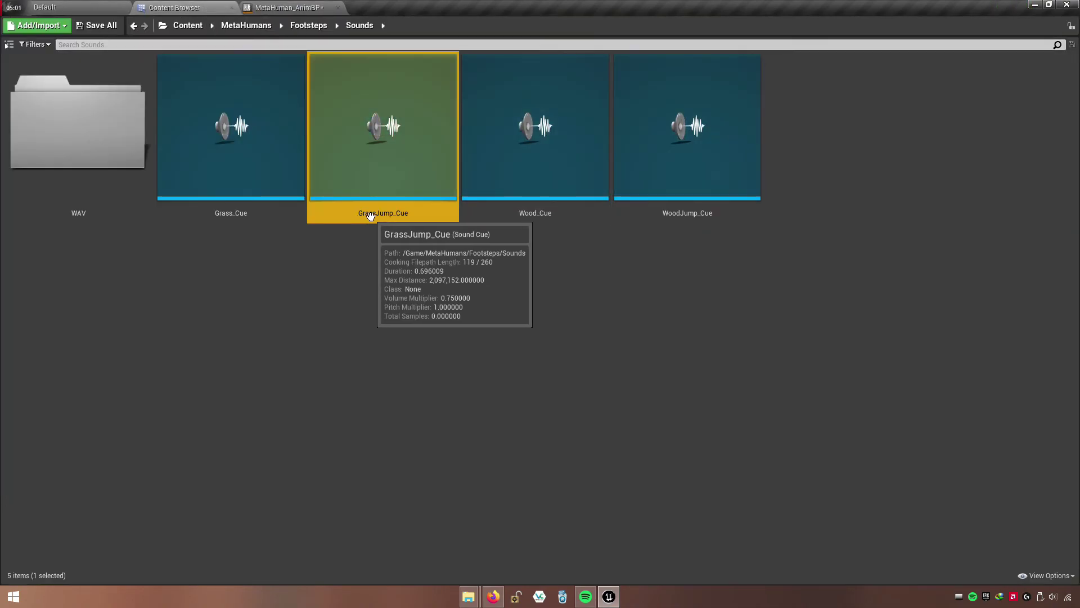
mouse_move(369, 222)
mouse_down()
mouse_move(335, 257)
mouse_move(910, 469)
mouse_move(844, 402)
mouse_up()
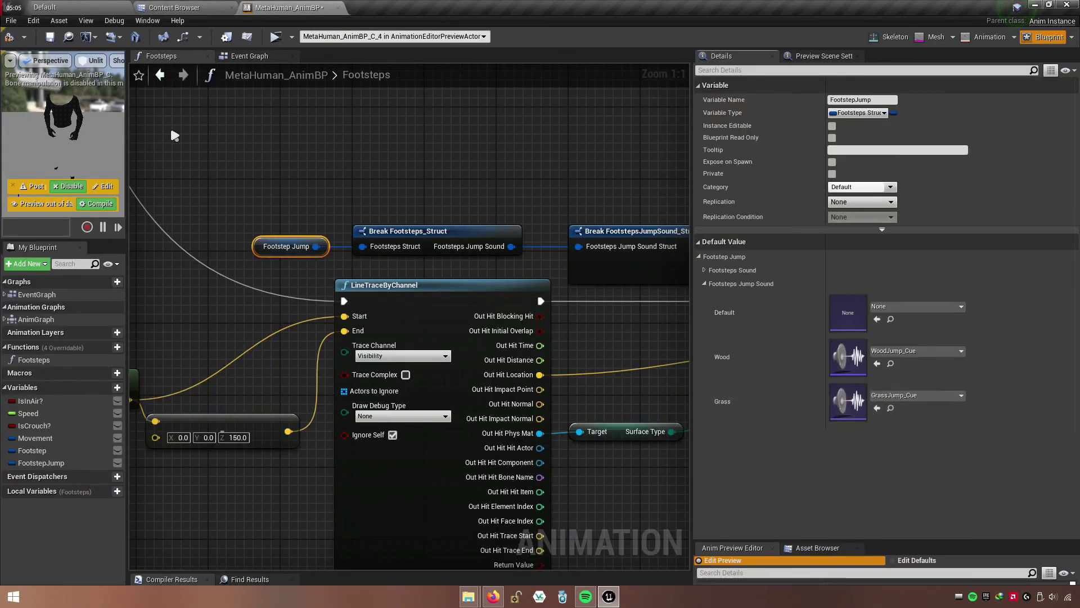
- Recompile the AnimBP and review FootstepJump's Footsteps Sound and Jump Sound defaults
click(9, 36)
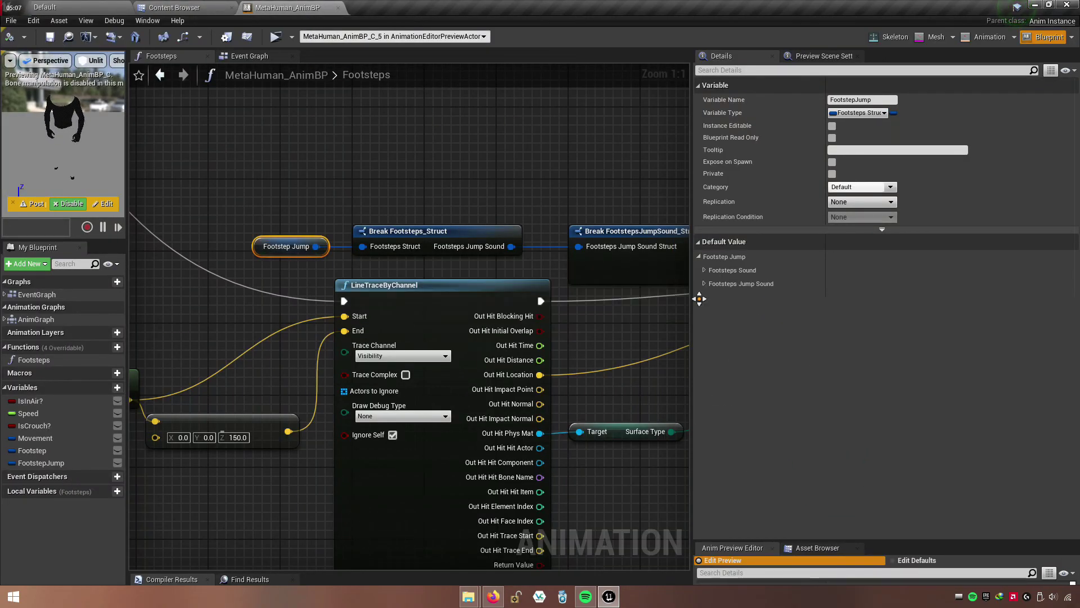
click(704, 270)
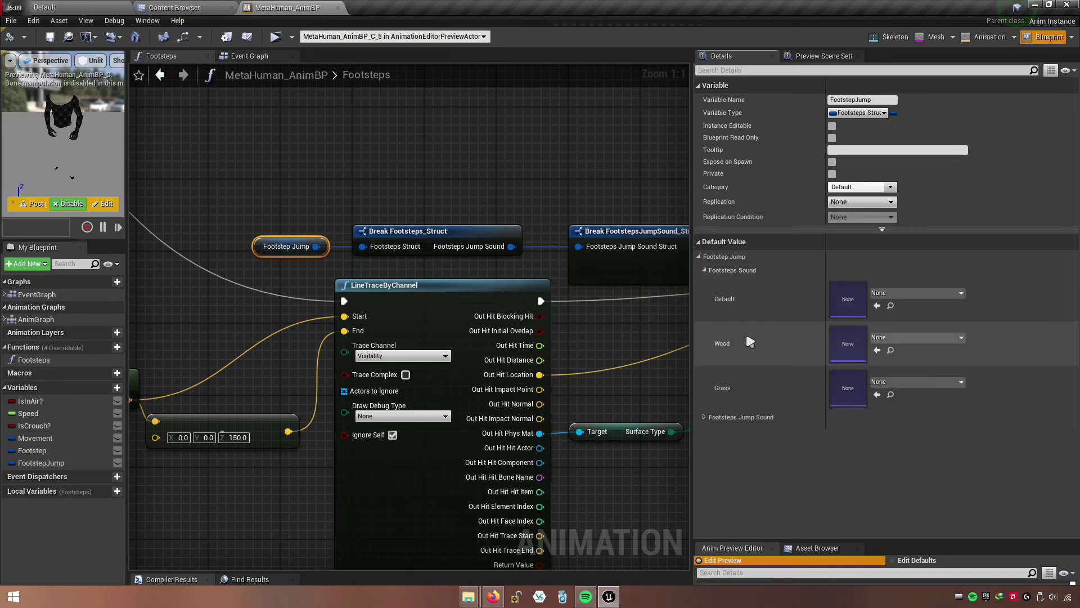
click(704, 417)
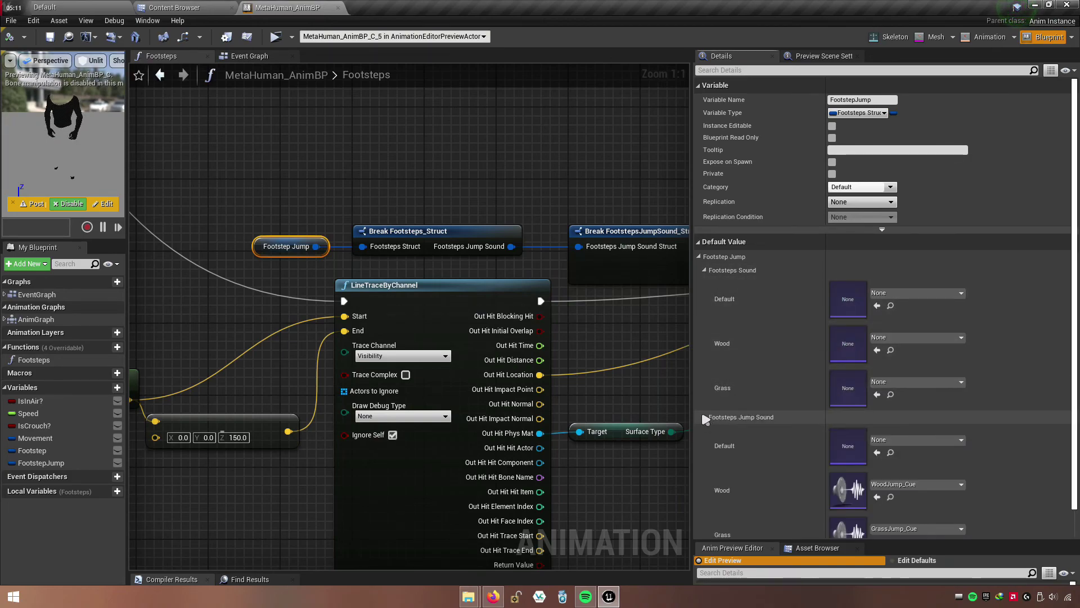
scroll(863, 511, down, 1)
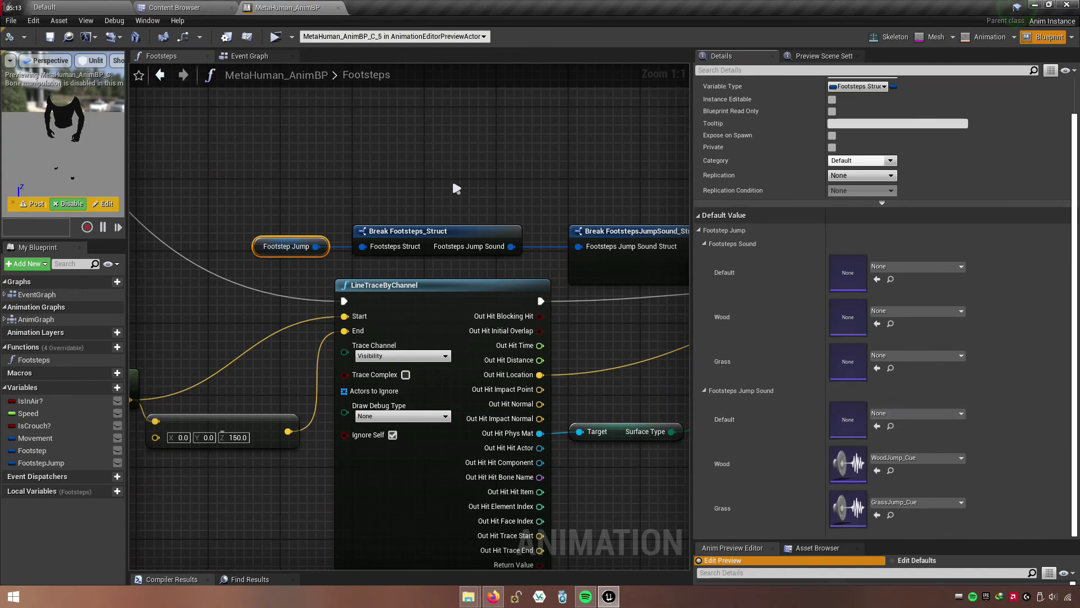
mouse_move(455, 186)
right_down()
mouse_move(598, 537)
mouse_move(471, 401)
right_up()
right_drag(448, 203, 417, 358)
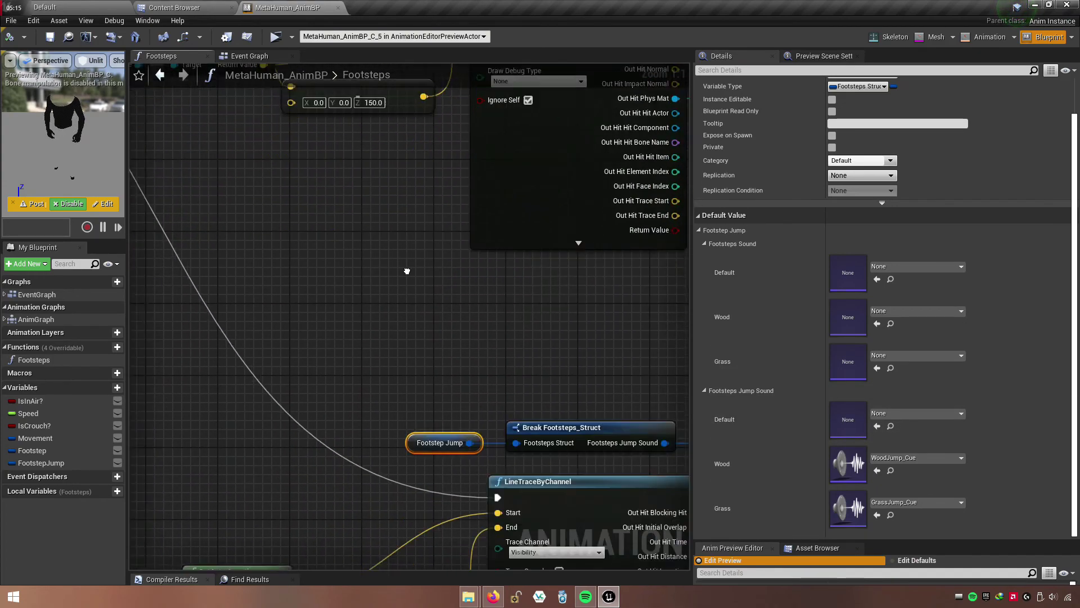
click(387, 177)
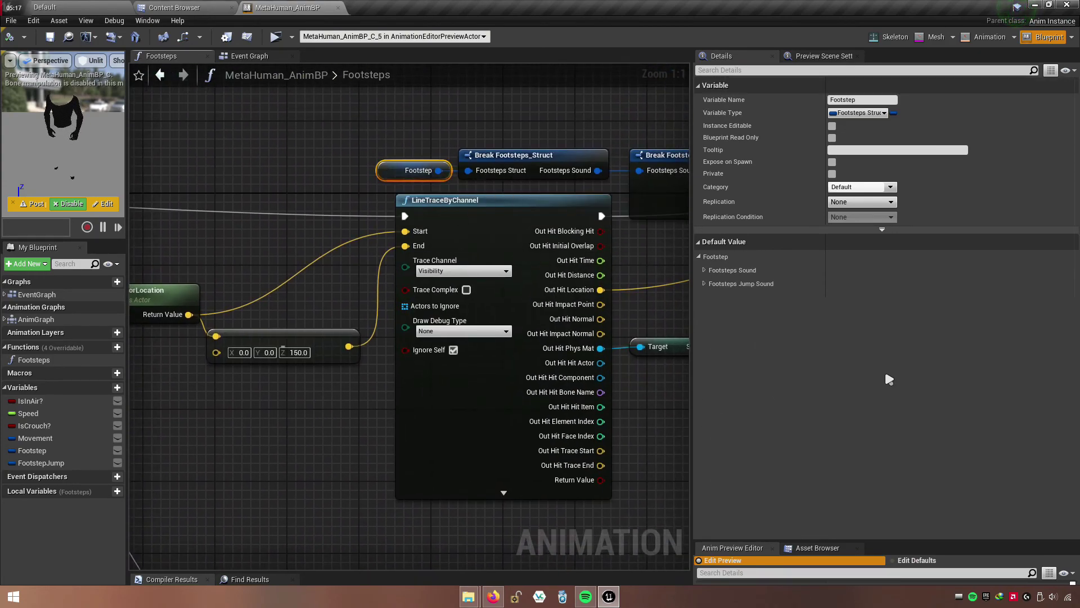
click(705, 270)
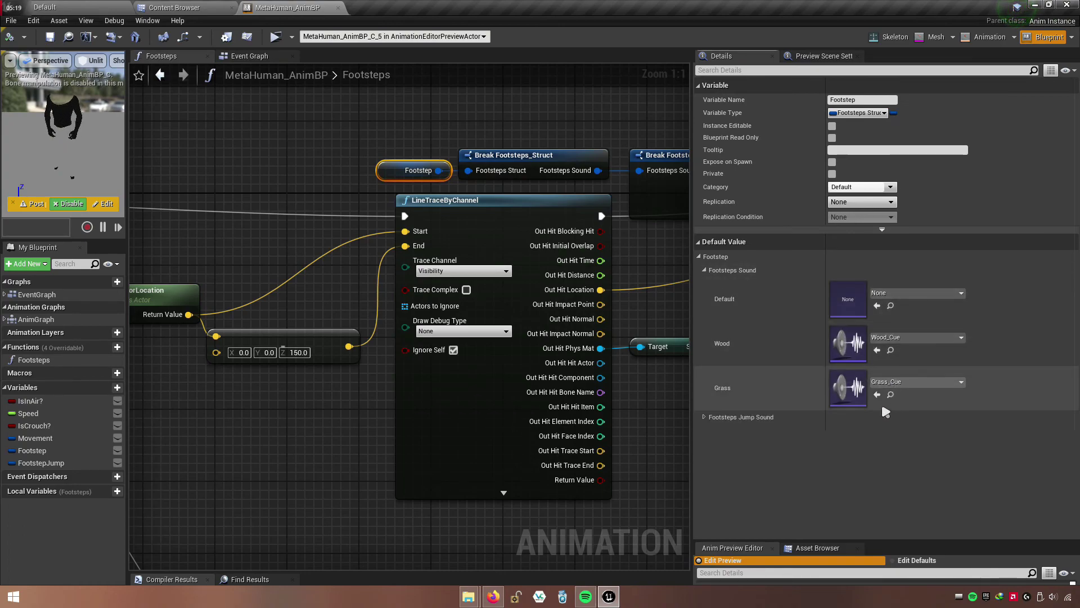
click(703, 417)
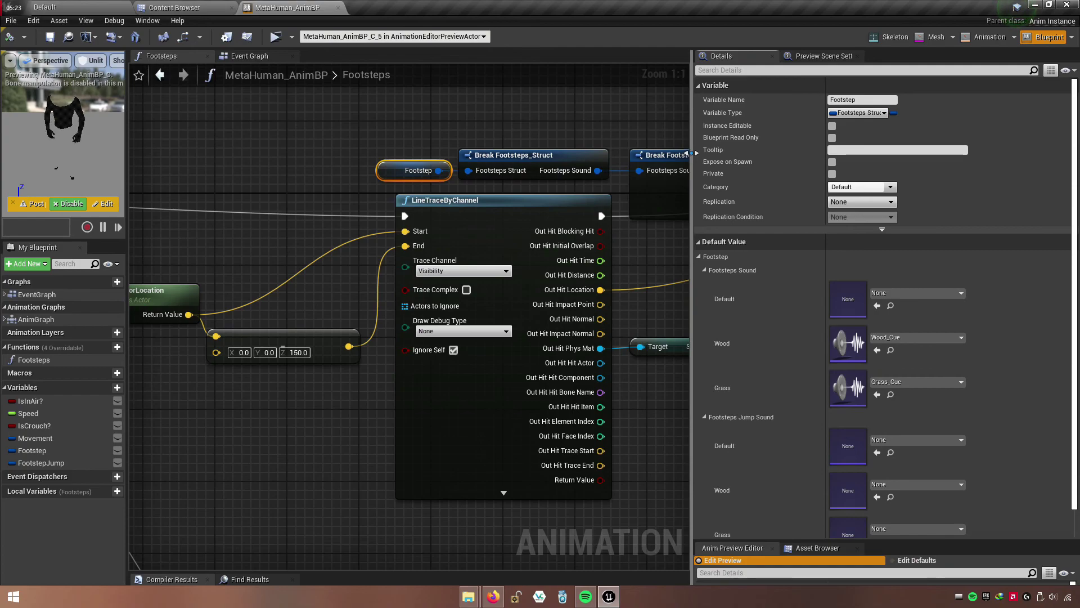
drag(701, 159, 1066, 159)
scroll(602, 354, down, 1)
scroll(414, 384, down, 3)
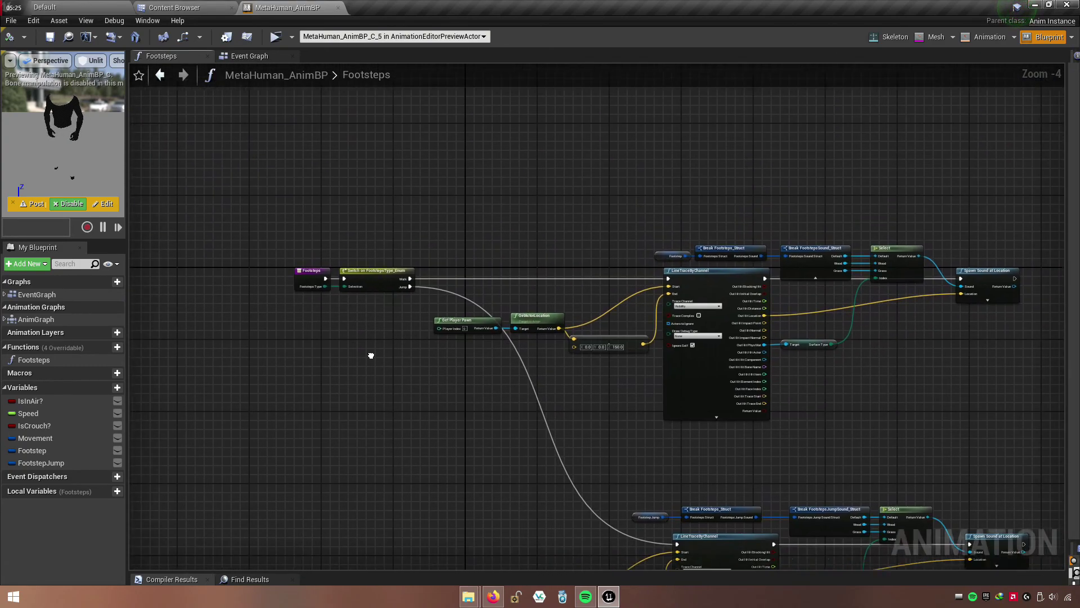
right_drag(413, 383, 444, 483)
- Add an Event AnimNotify_FootstepEnd node below the existing notify event in the Event Graph
click(207, 56)
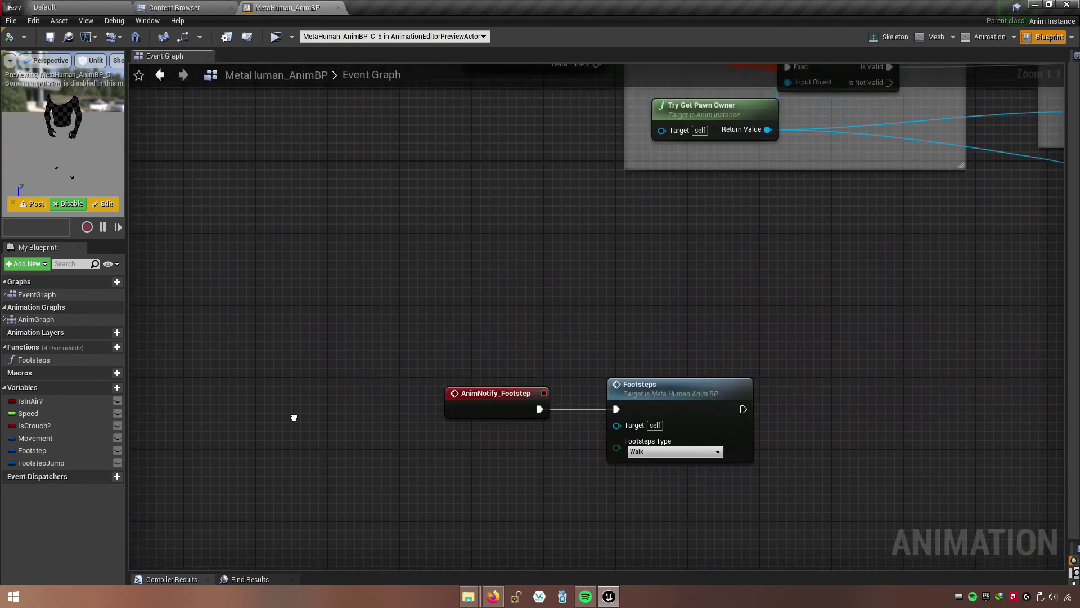
double_click(38, 295)
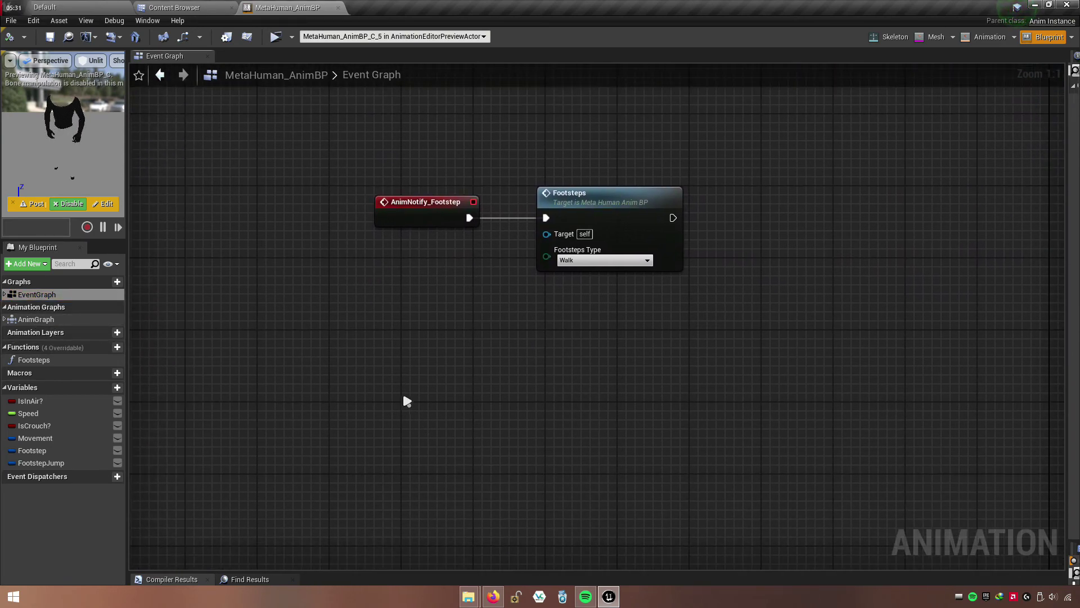
right_click(404, 397)
text(anim)
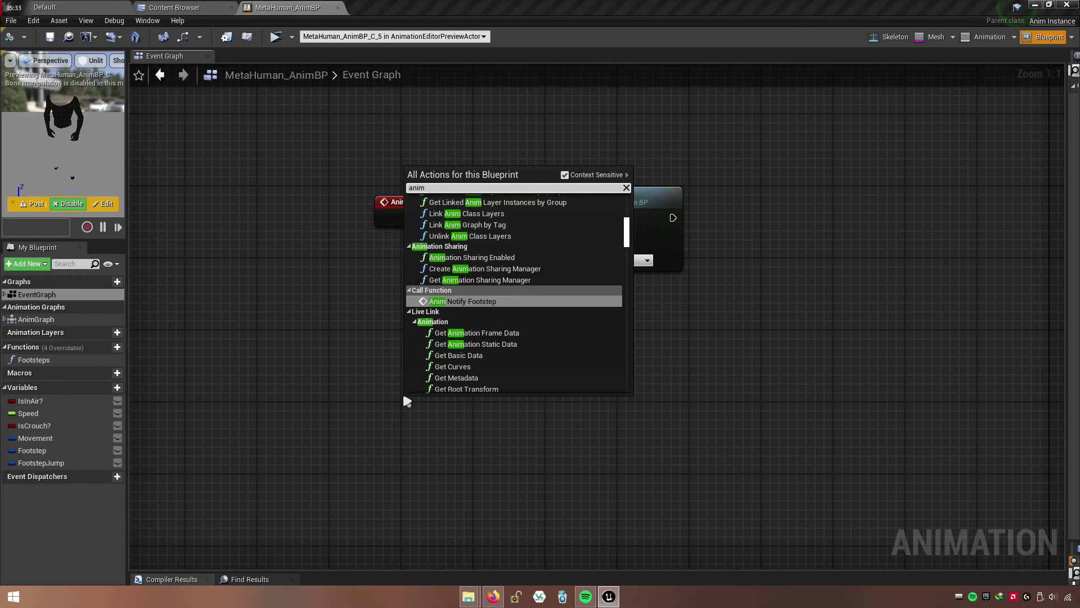
text(notifu)
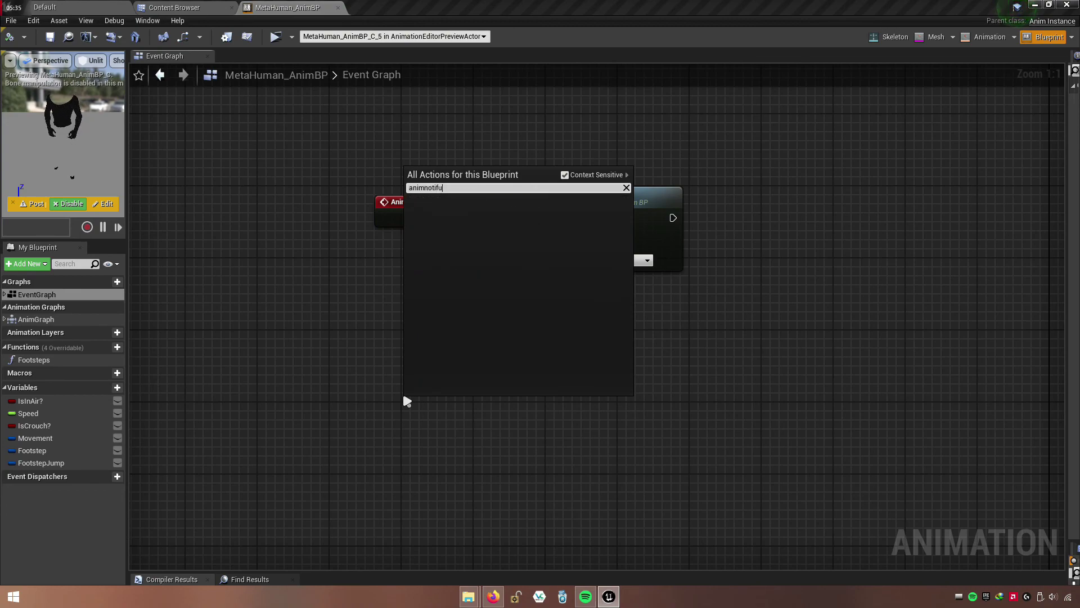
key(BackSpace)
text(y foort)
key(BackSpace)
key(BackSpace)
text(tstep)
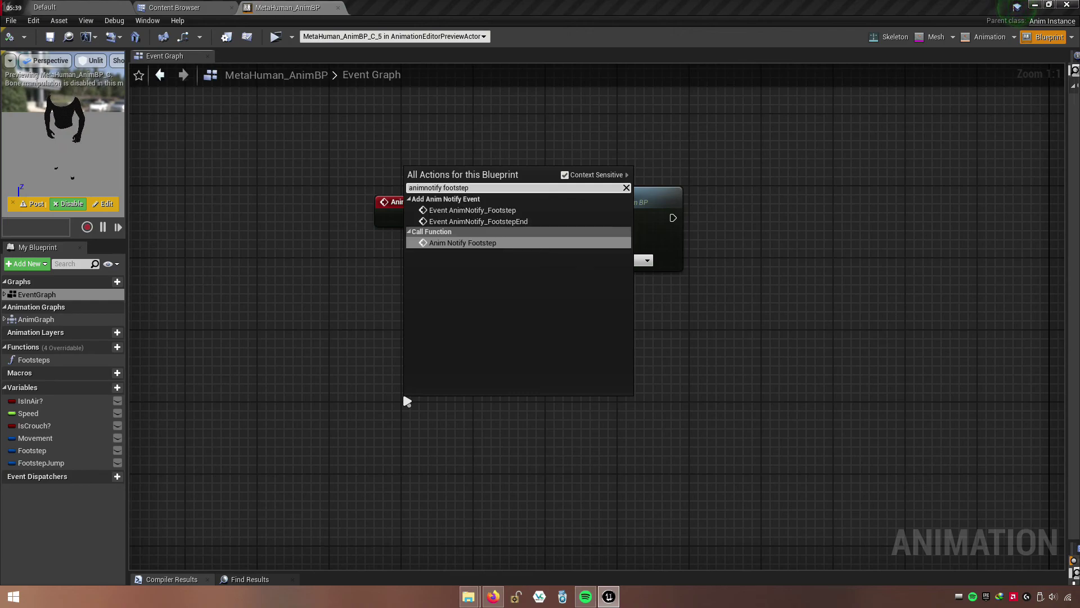
text(end)
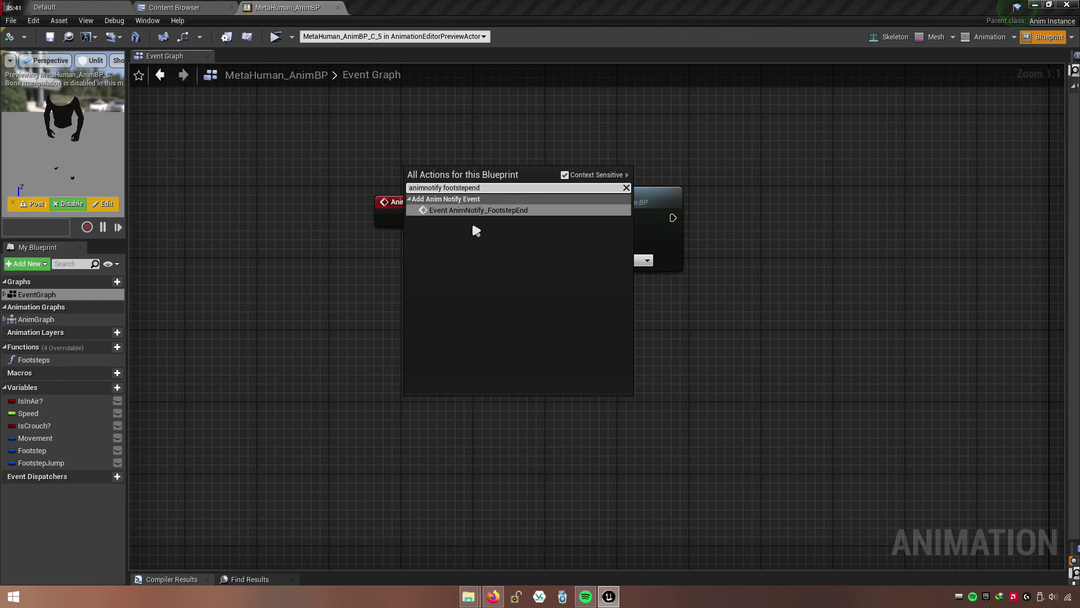
click(503, 211)
drag(452, 398, 427, 356)
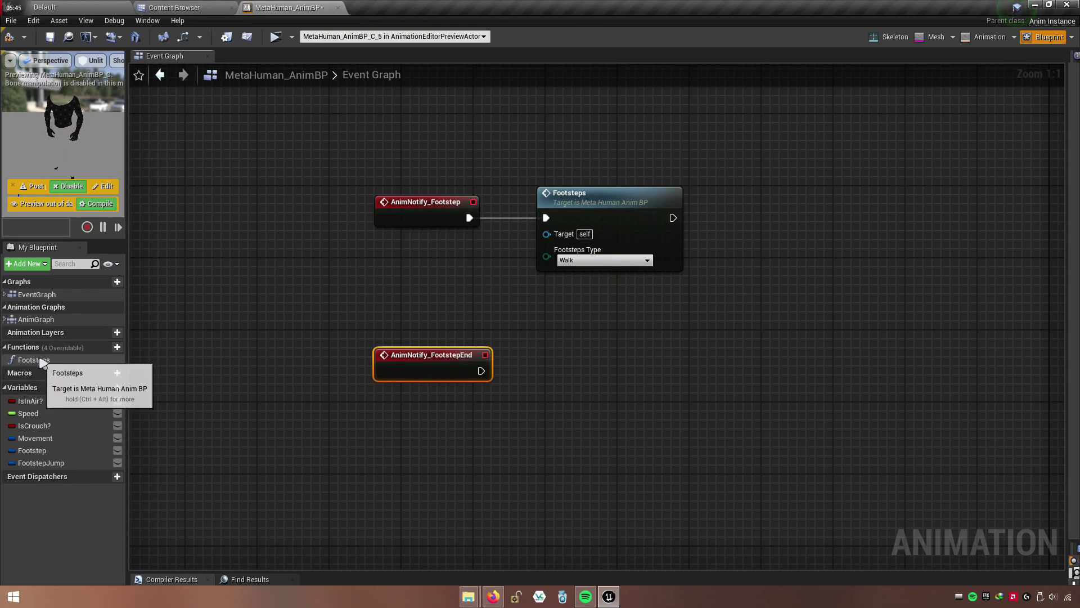
- Call Footsteps with Footsteps Type Jump from AnimNotify_FootstepEnd, align the nodes, and start Play
mouse_move(31, 360)
mouse_down()
mouse_move(602, 366)
mouse_move(566, 366)
mouse_up()
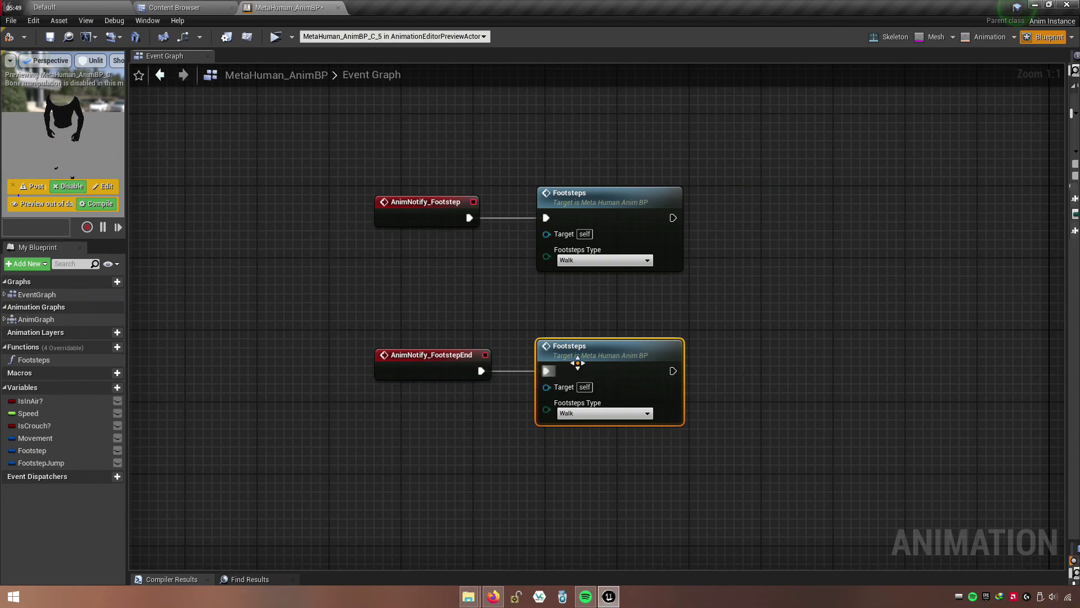
click(605, 457)
right_drag(606, 457, 517, 432)
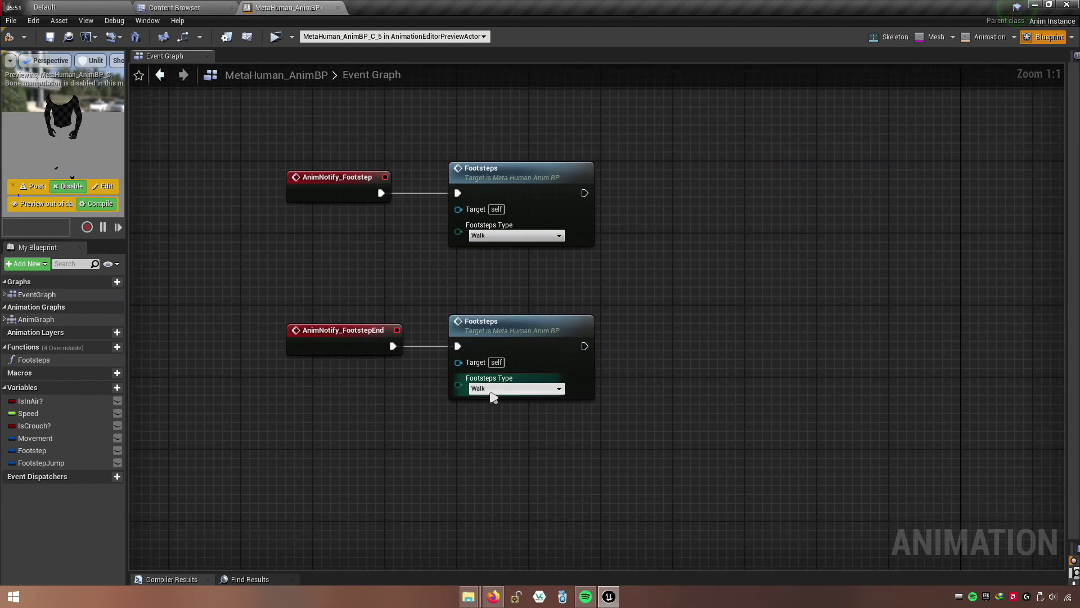
click(488, 392)
click(478, 406)
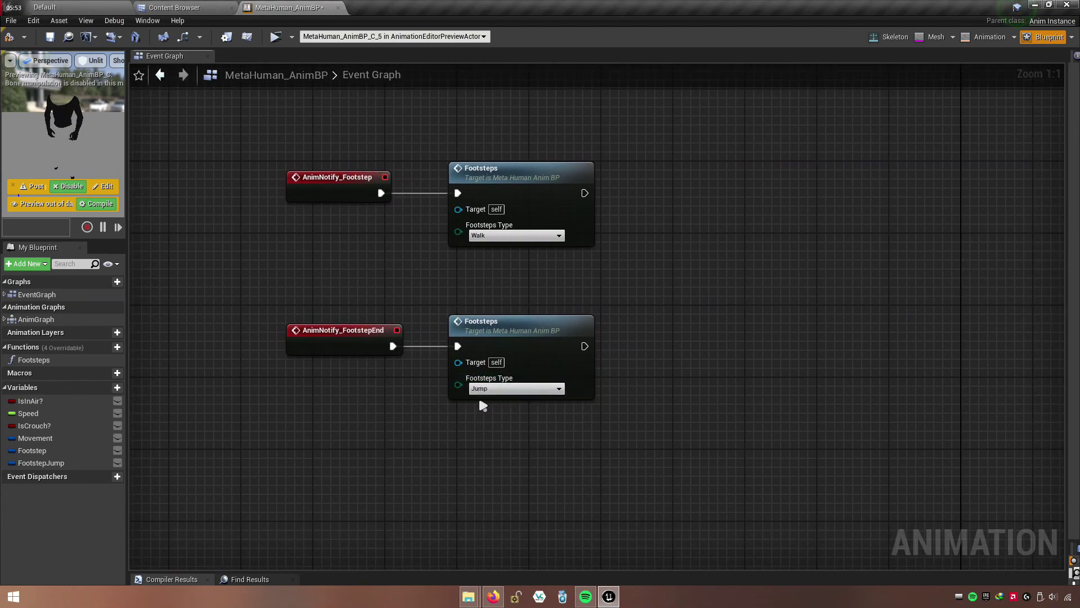
drag(501, 337, 493, 336)
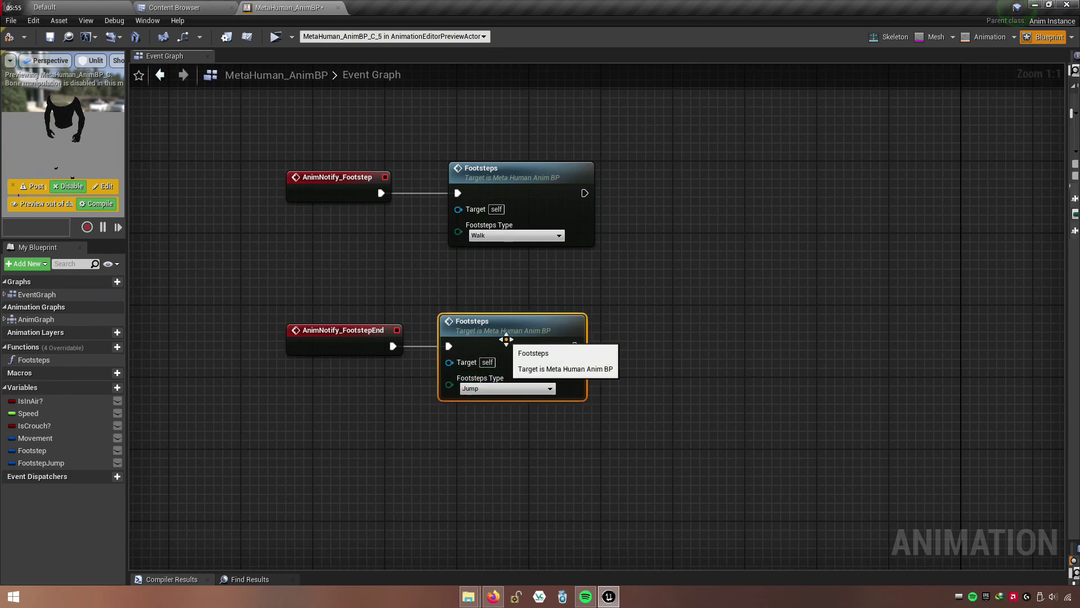
drag(500, 179, 491, 179)
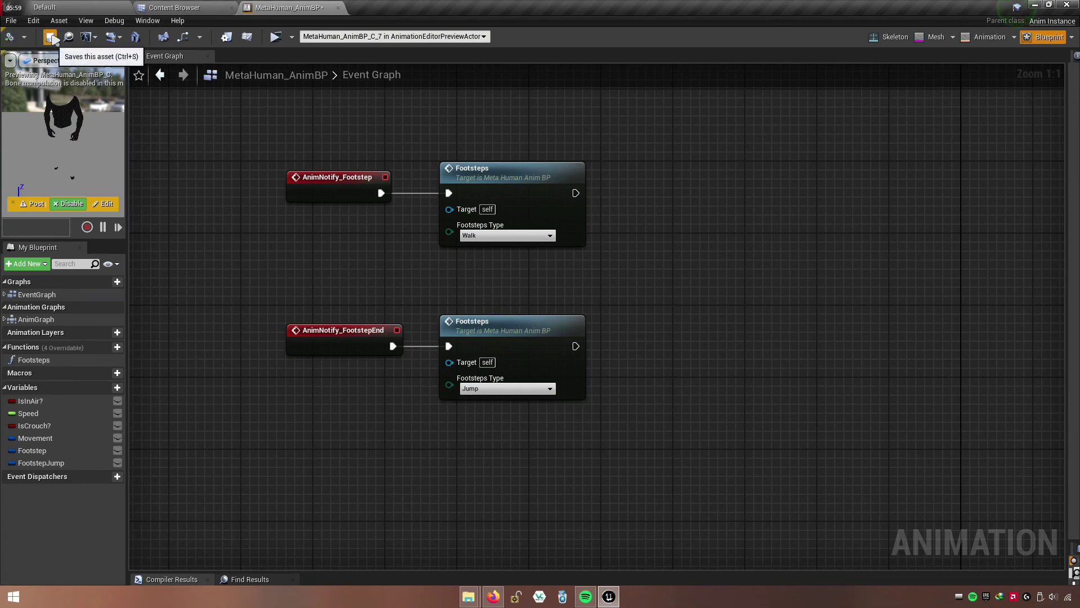
click(275, 36)
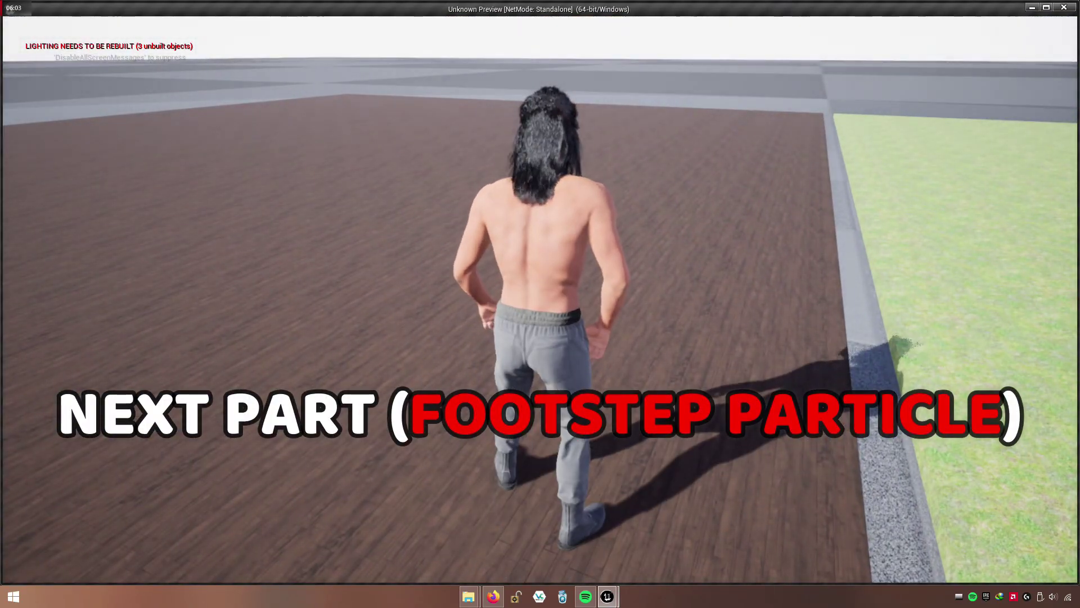
- Walk the character forward onto the grass and jump twice to hear the landing sounds
key(super)
click(1050, 595)
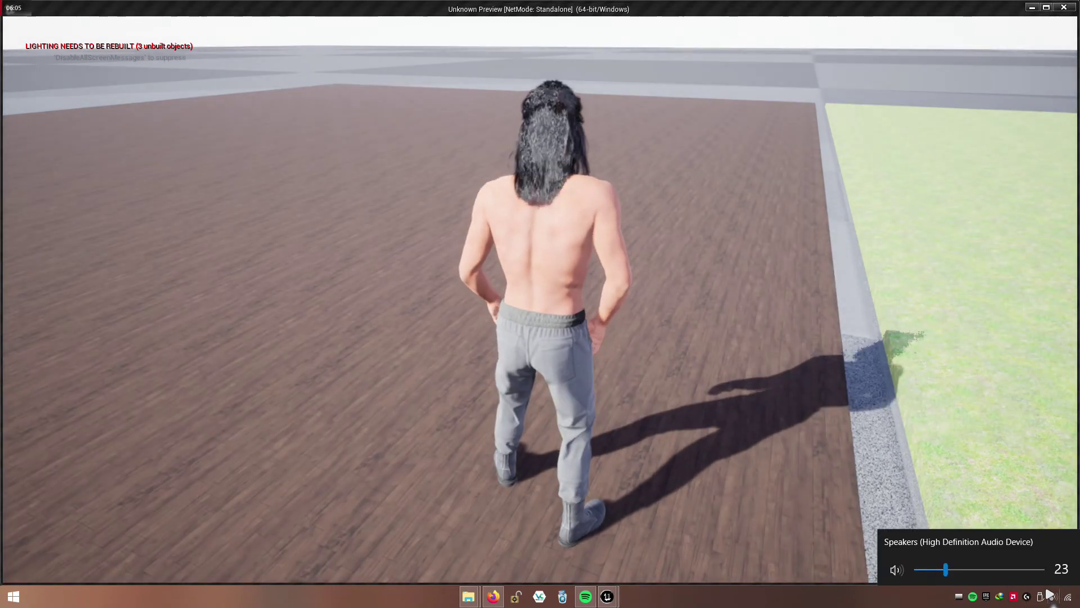
key(w)
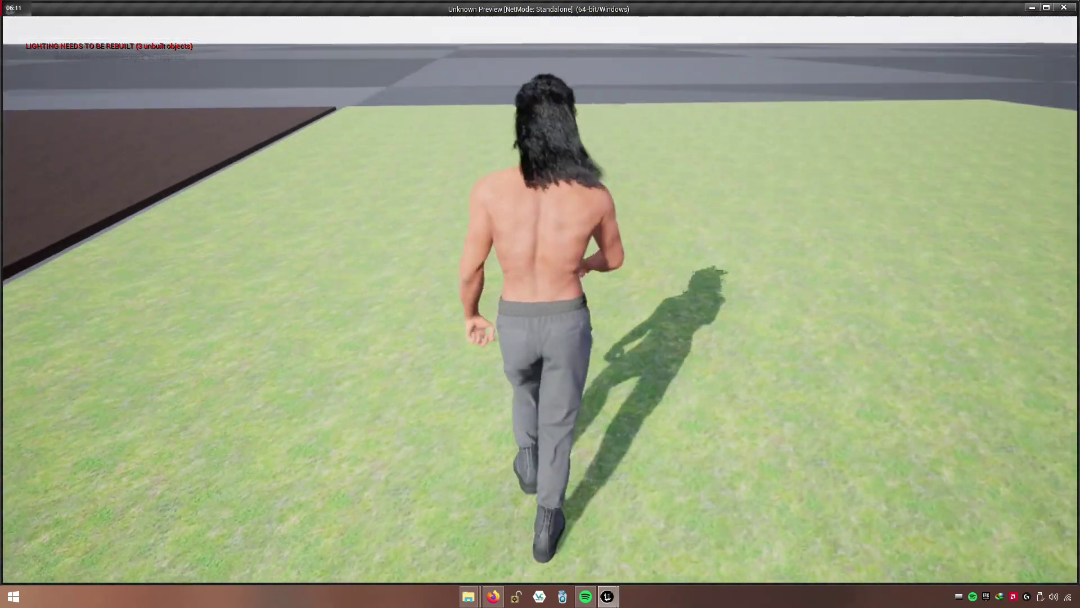
key(space)
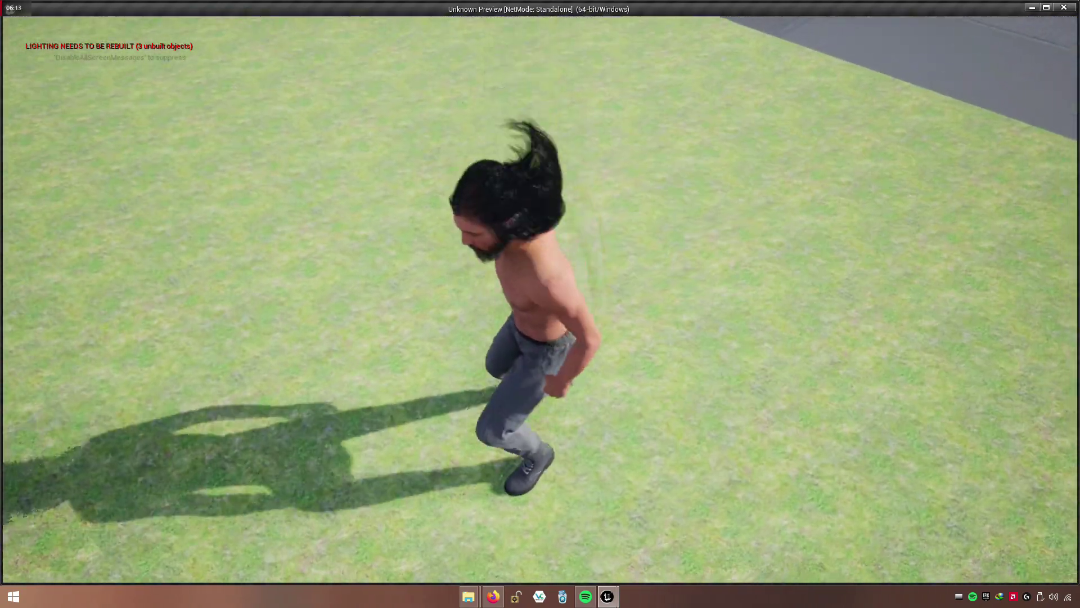
key(space)
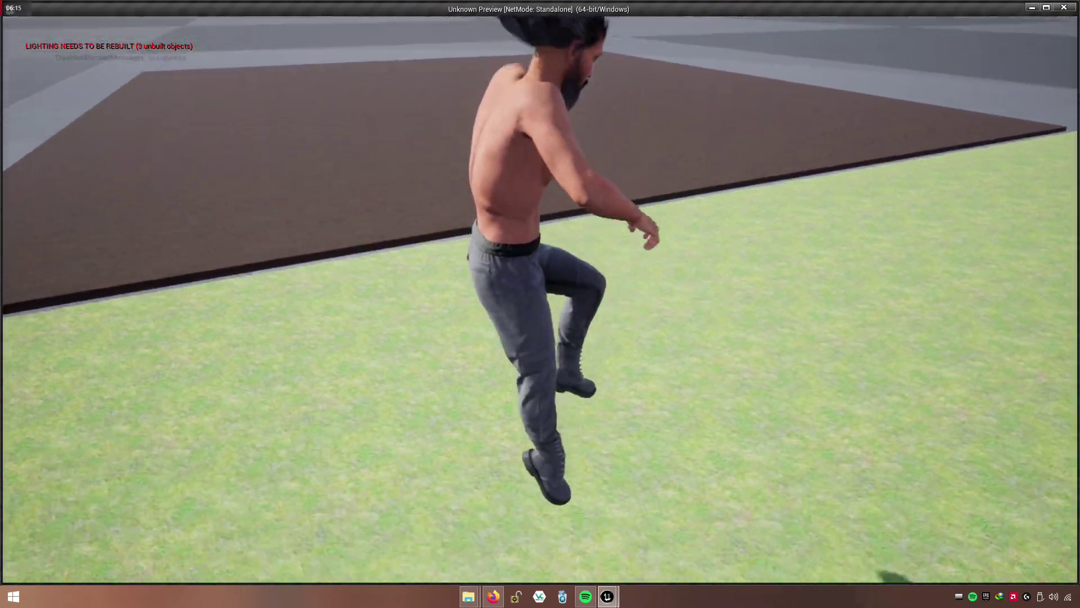